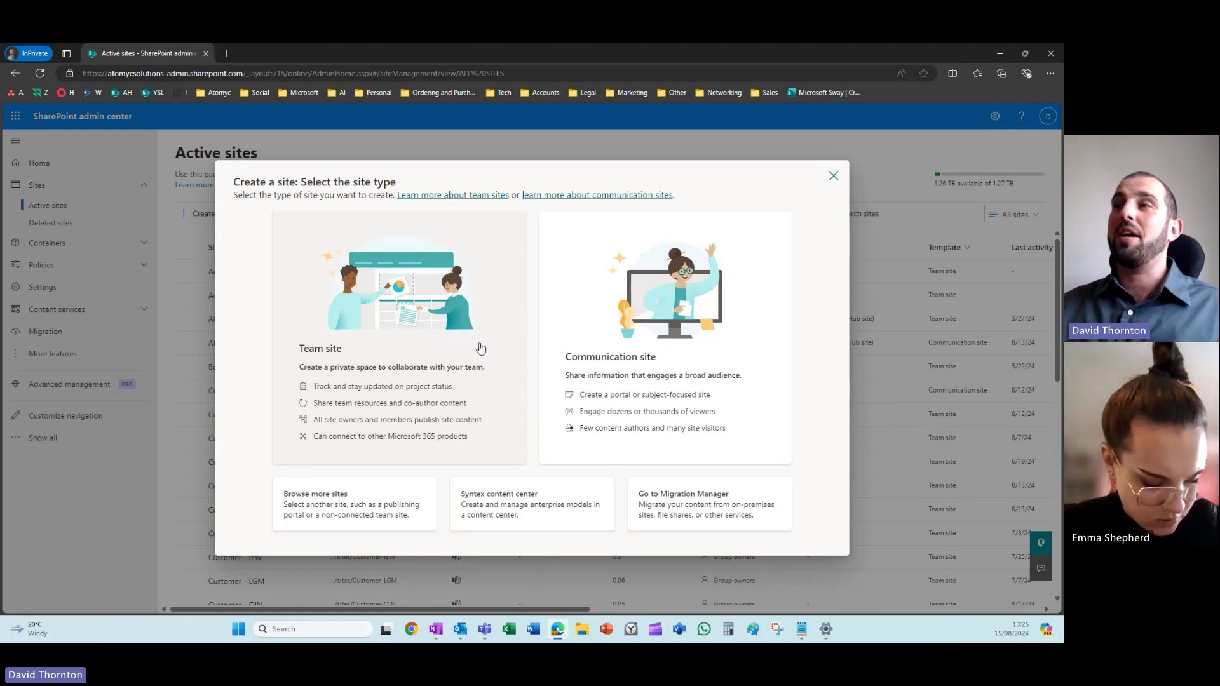
- Start a new communication site based on Microsoft's Standard communication template
left_click(602, 299)
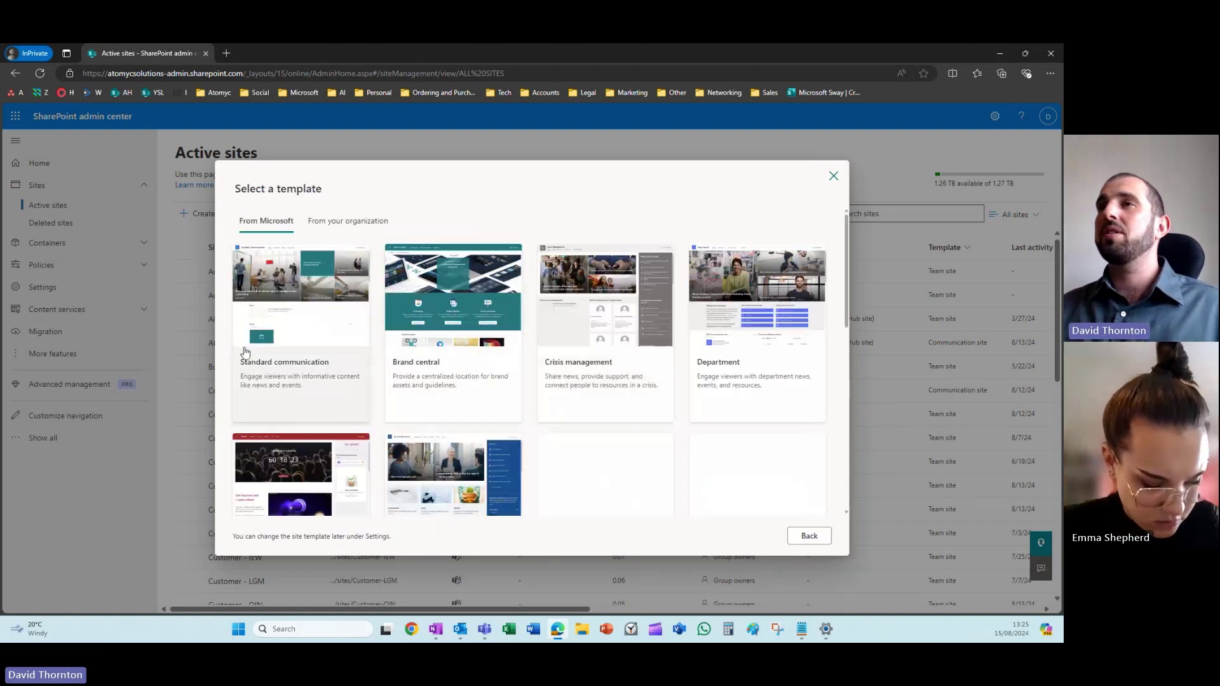
left_click(312, 319)
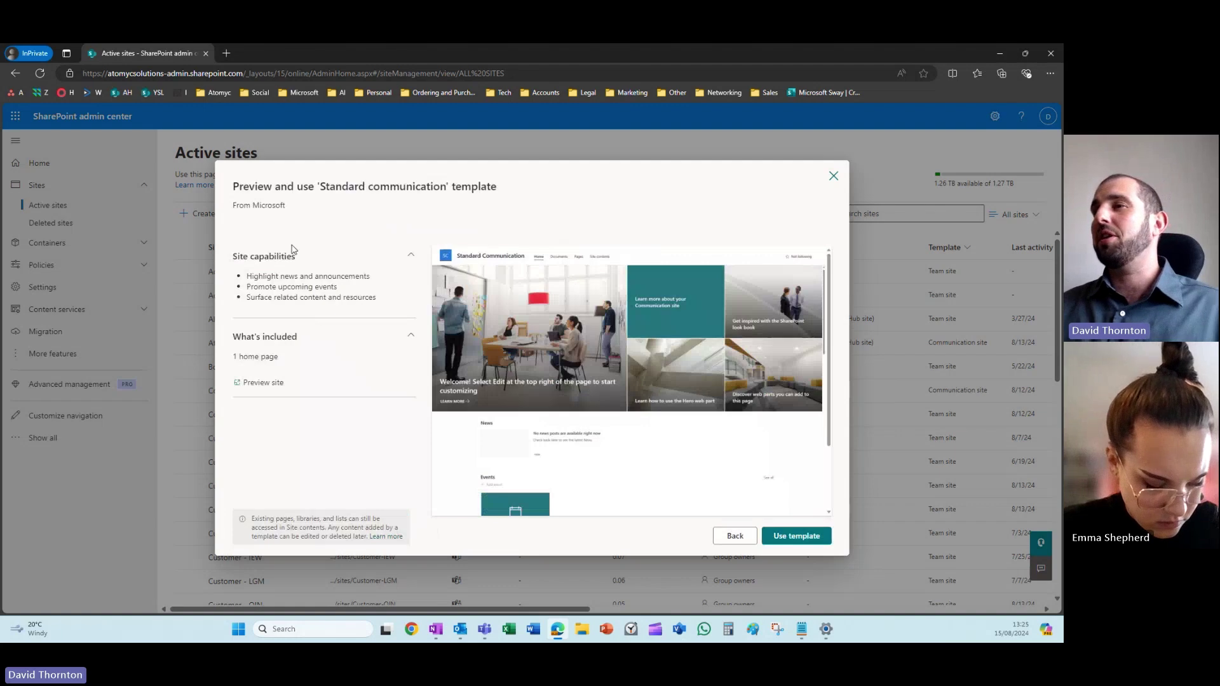
left_click(796, 536)
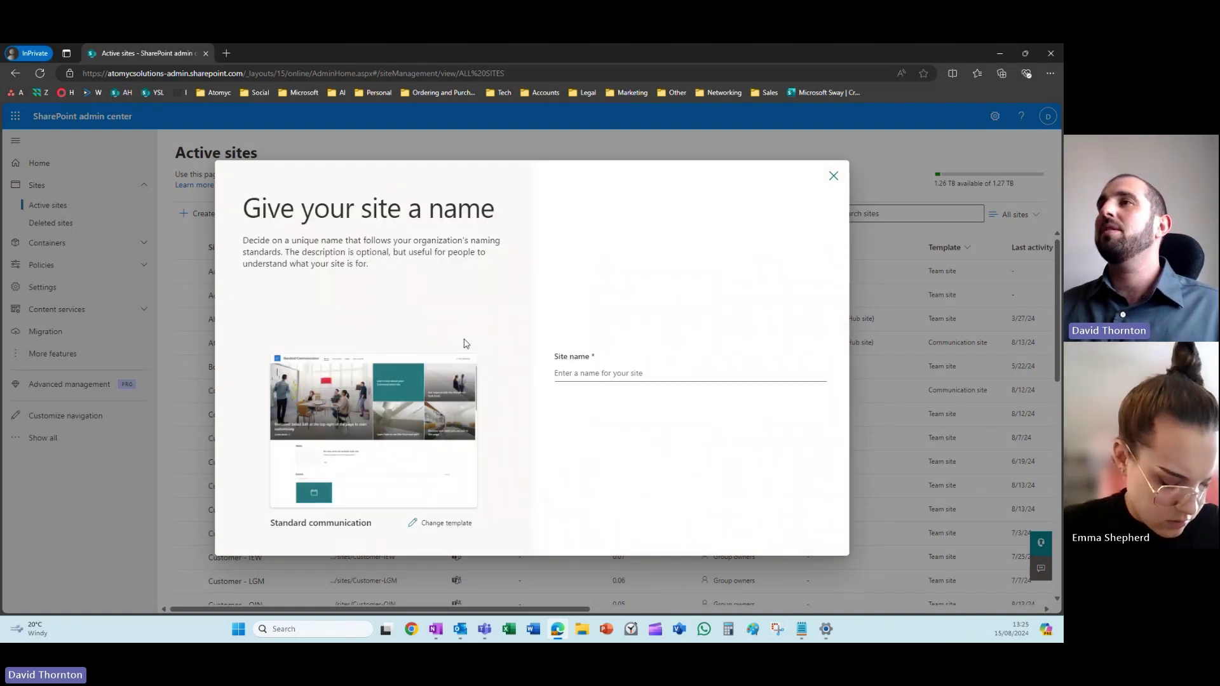
- Name the new communication site Test2
left_click(574, 376)
type("Test")
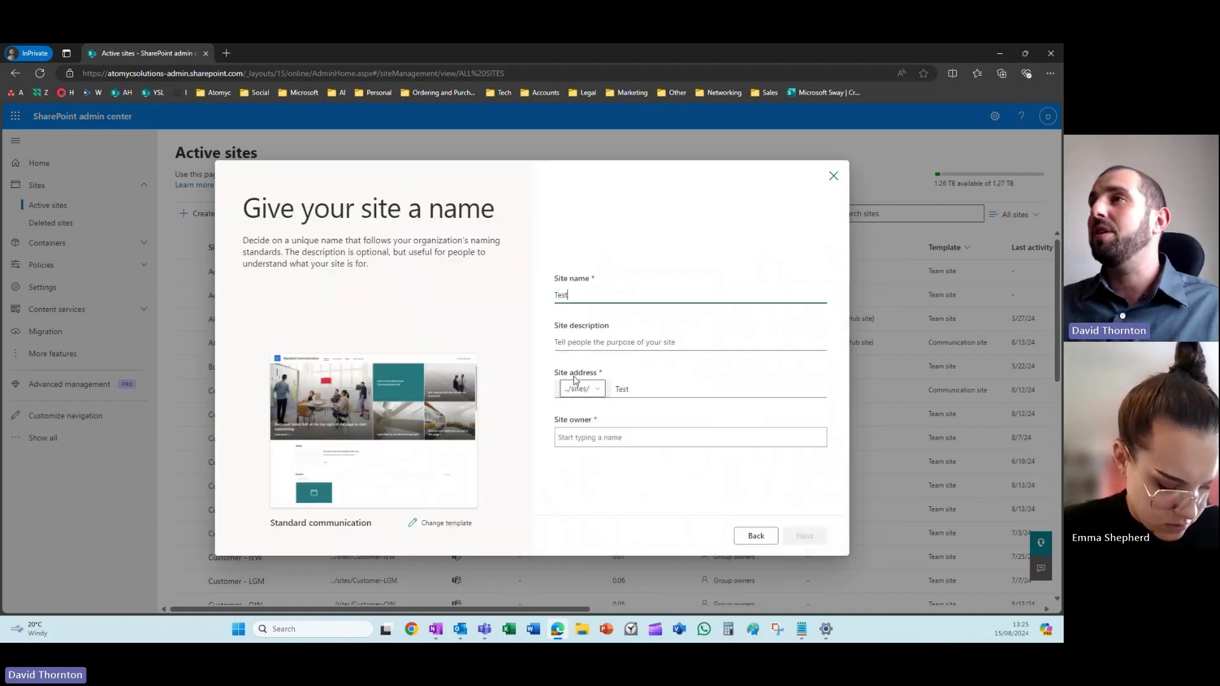
left_click(613, 450)
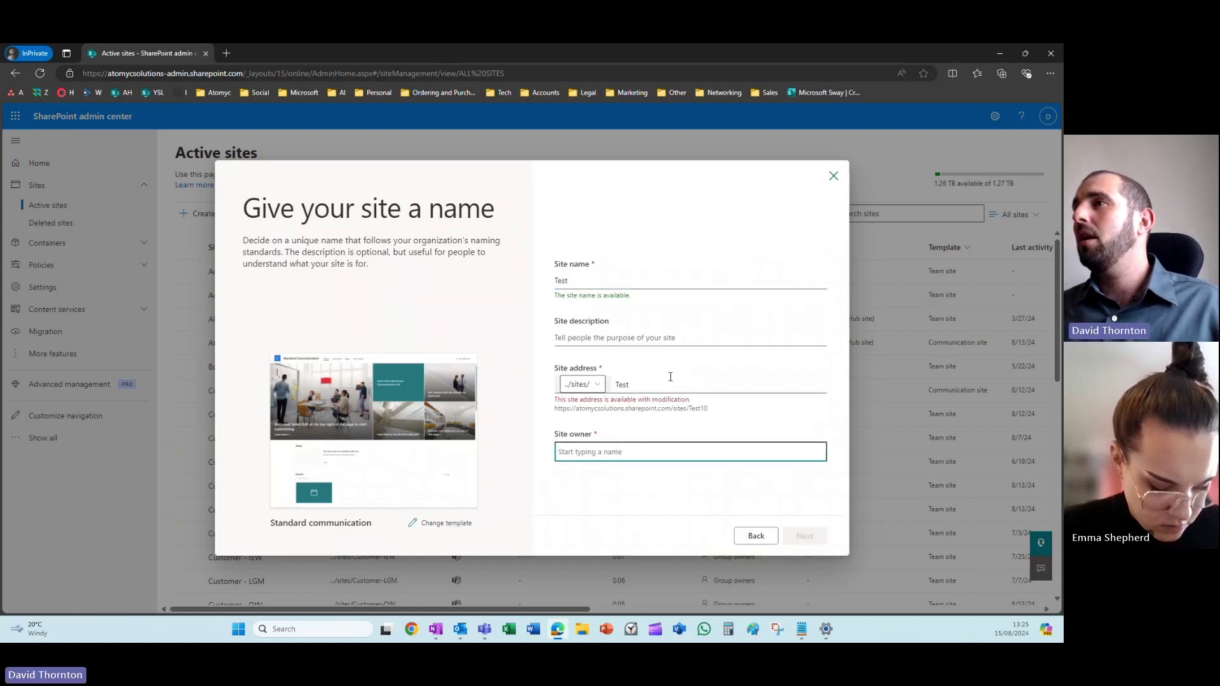
left_click(579, 283)
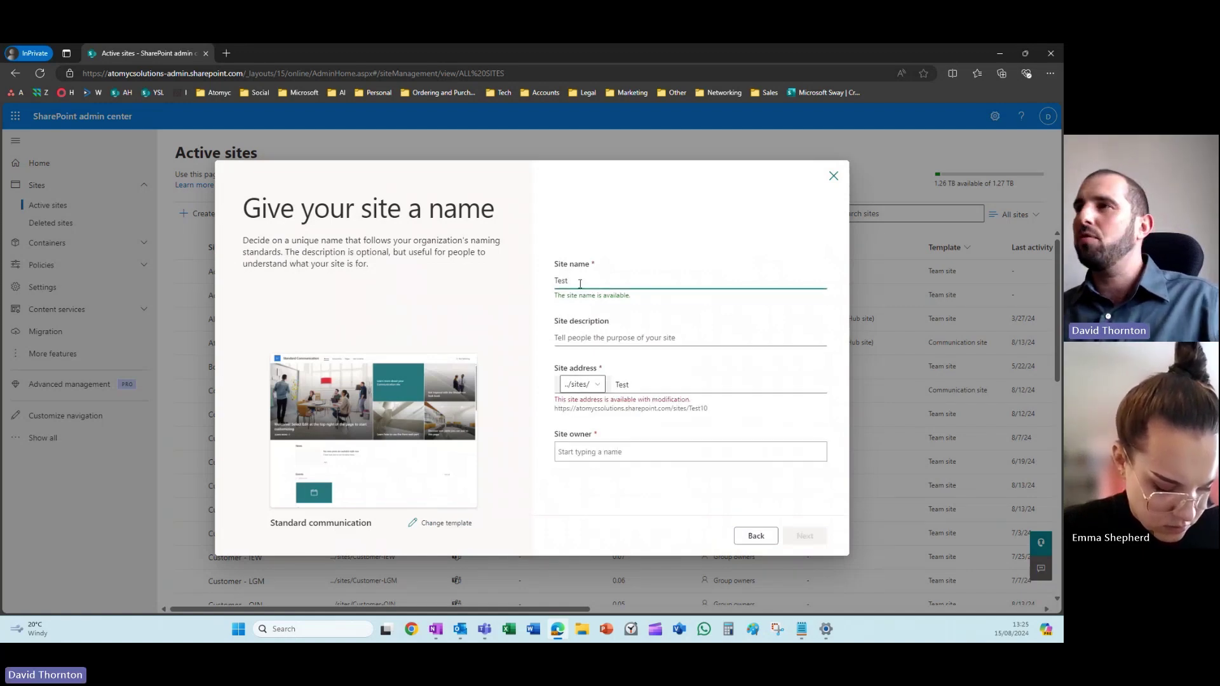
type("2")
- Assign the director as site owner and create the site with the default sensitivity, language and time zone
left_click(588, 450)
type("david")
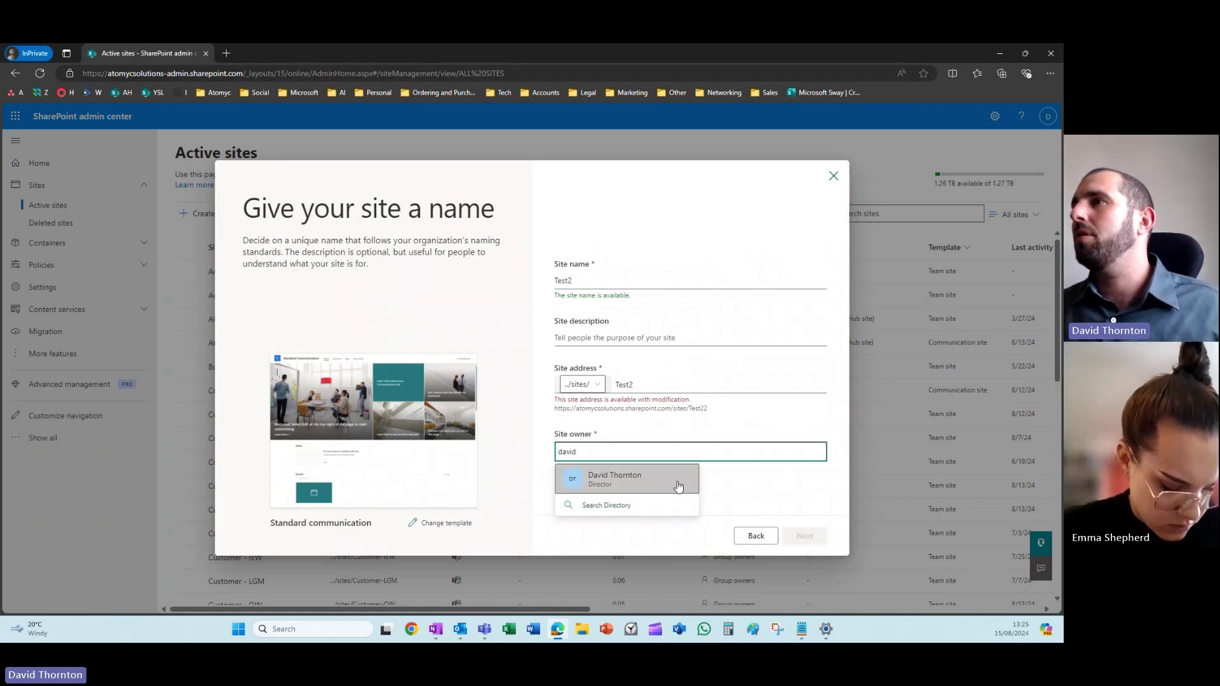
left_click(678, 486)
left_click(803, 536)
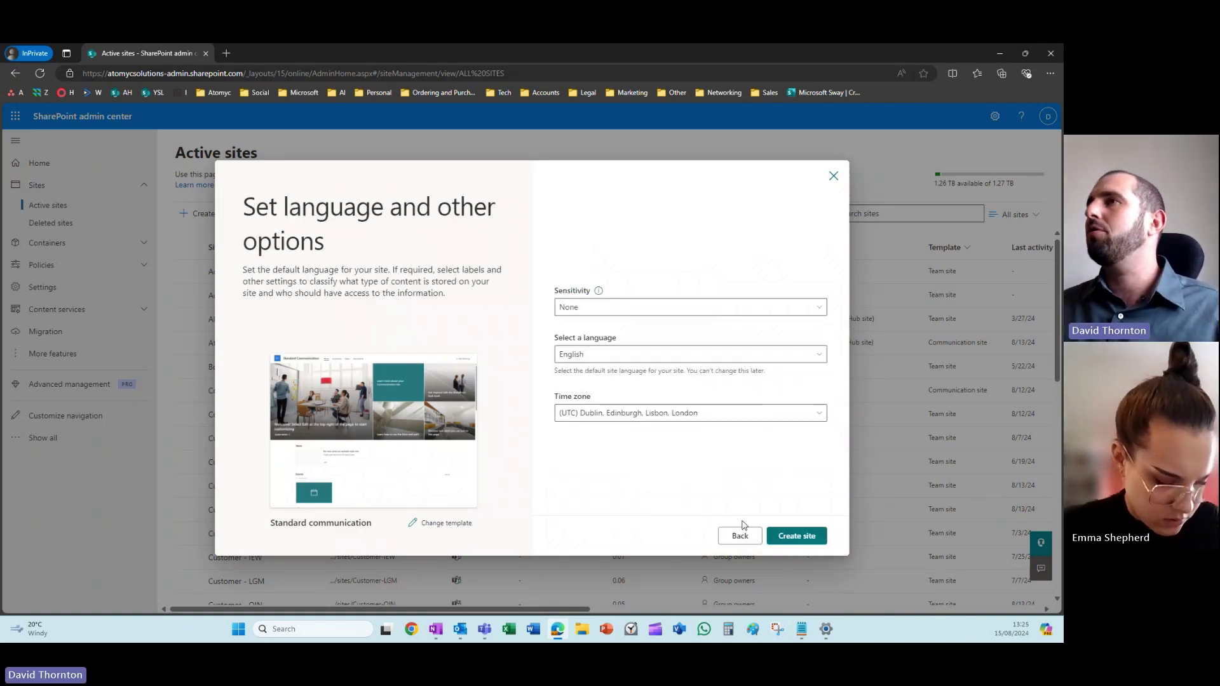
left_click(814, 537)
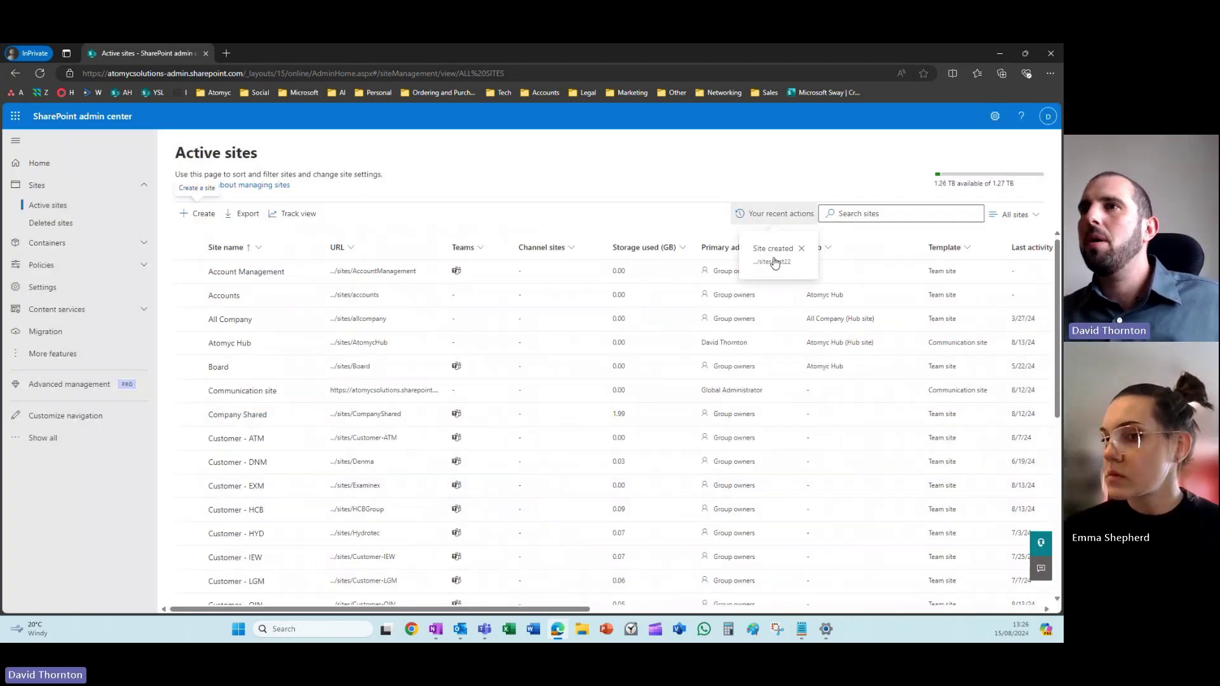
- Find the Test2 site in the active sites list and copy its URL
scroll(372, 439, "down", 10)
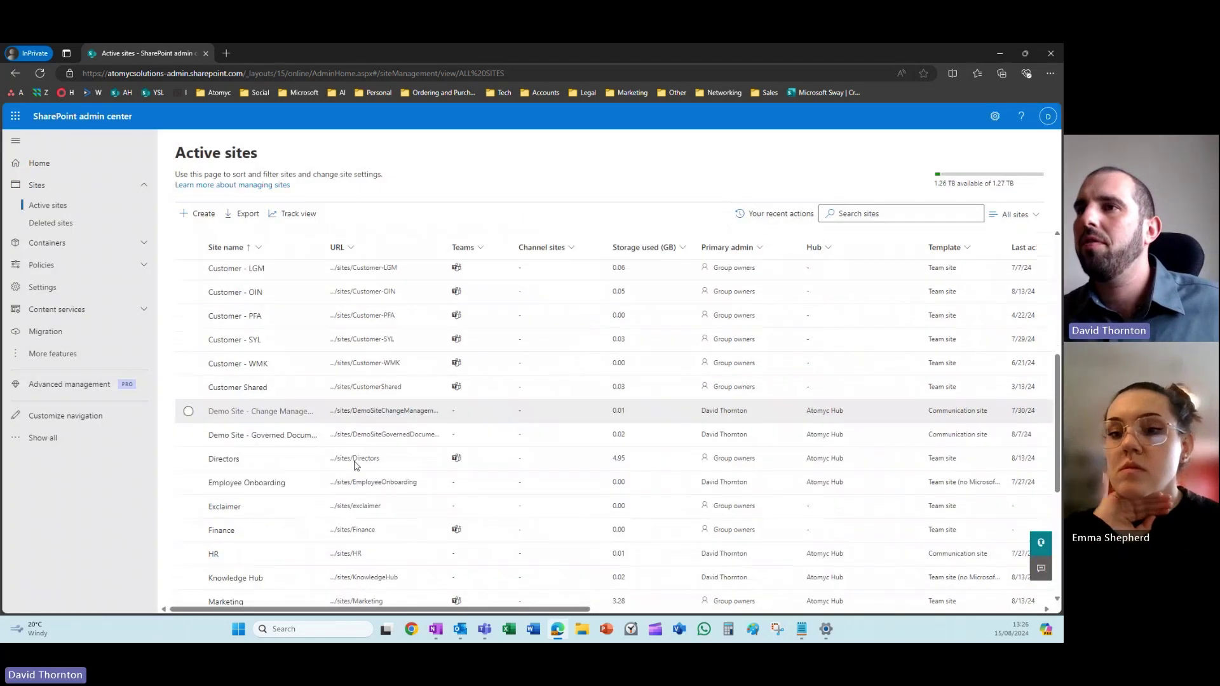
scroll(316, 537, "down", 1)
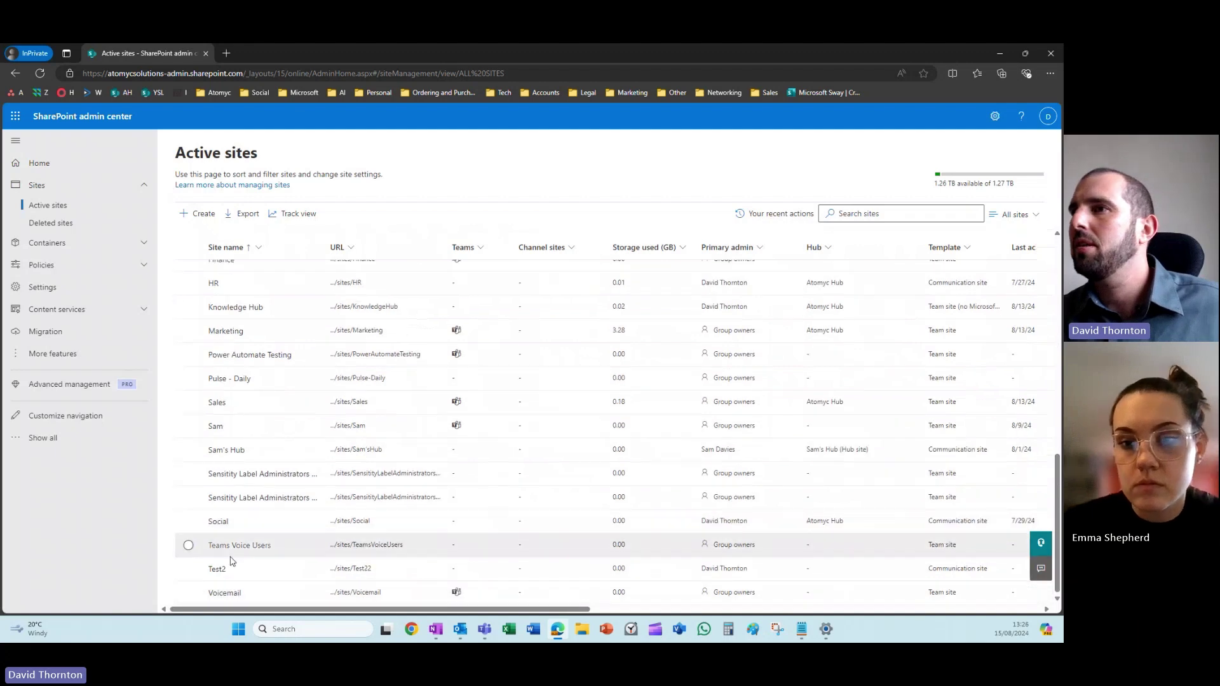
left_click(359, 574)
right_click(359, 573)
left_click(398, 477)
- Open the copied Test2 site address in a new maximized work-profile browser window and dismiss the site design prompt
left_click(997, 56)
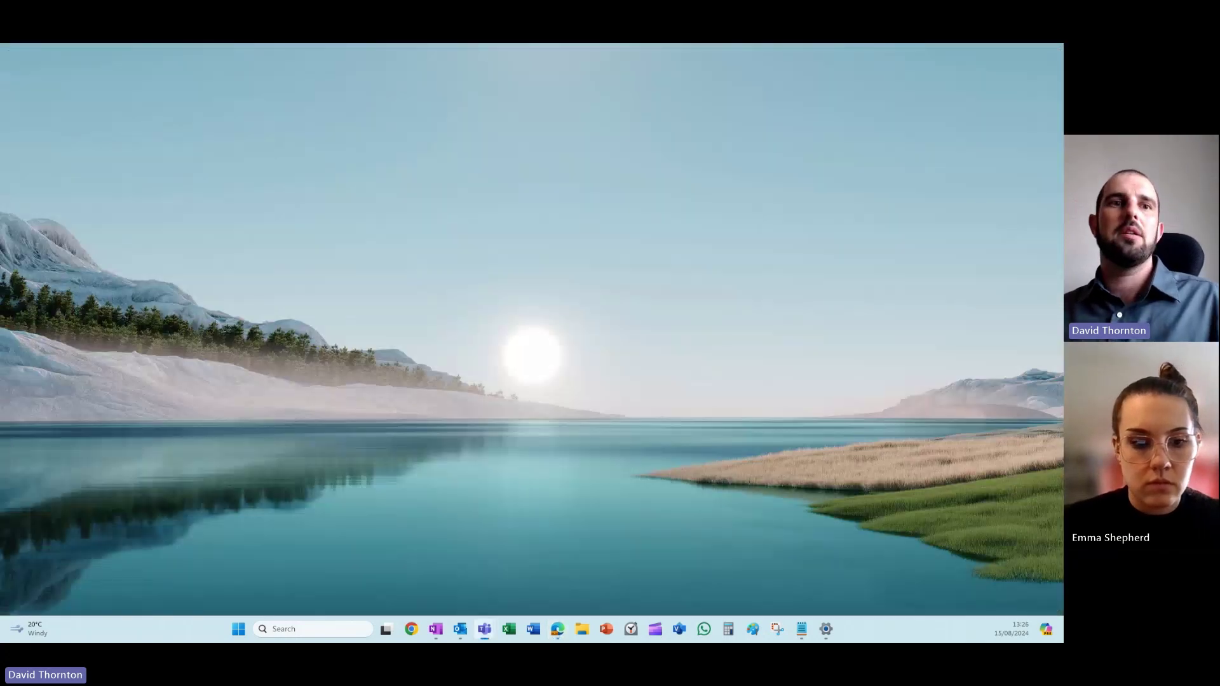
left_click(557, 629)
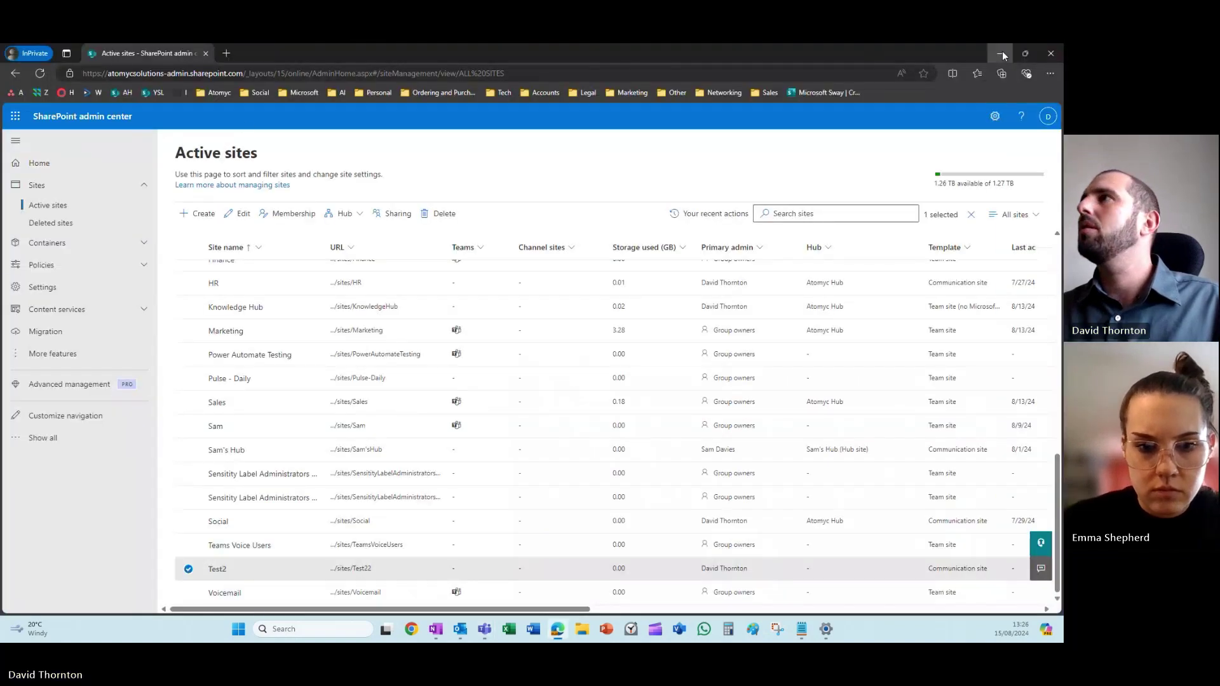
left_click(999, 55)
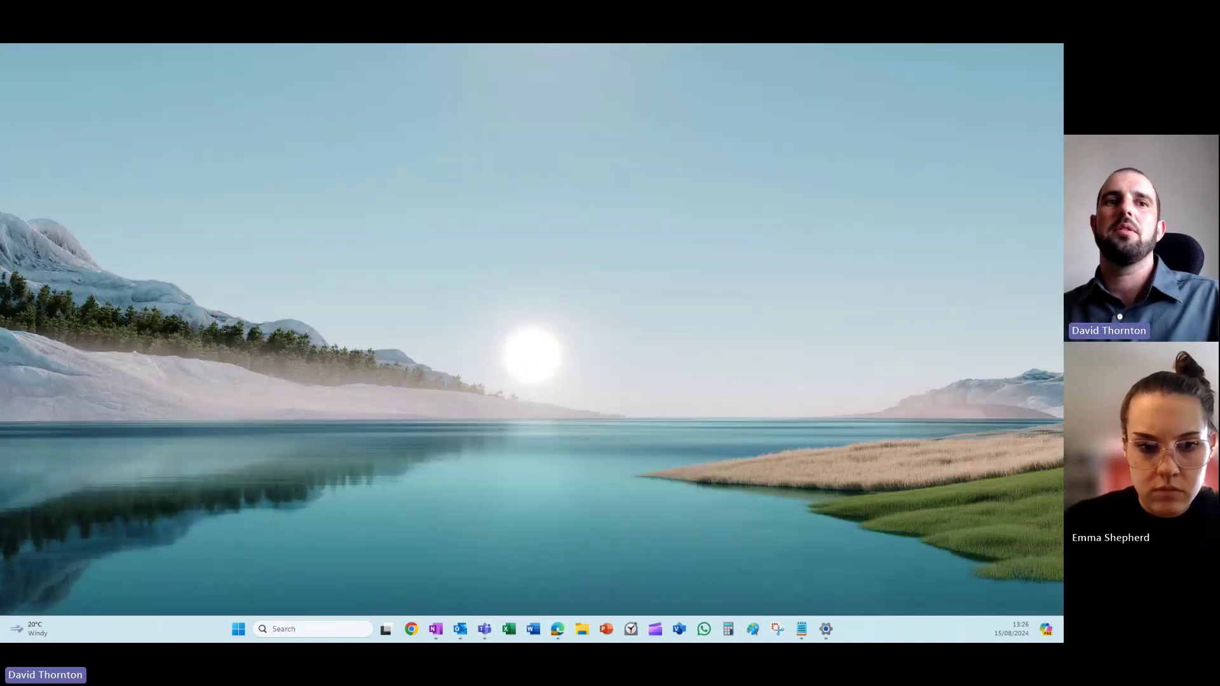
key("ctrl+n")
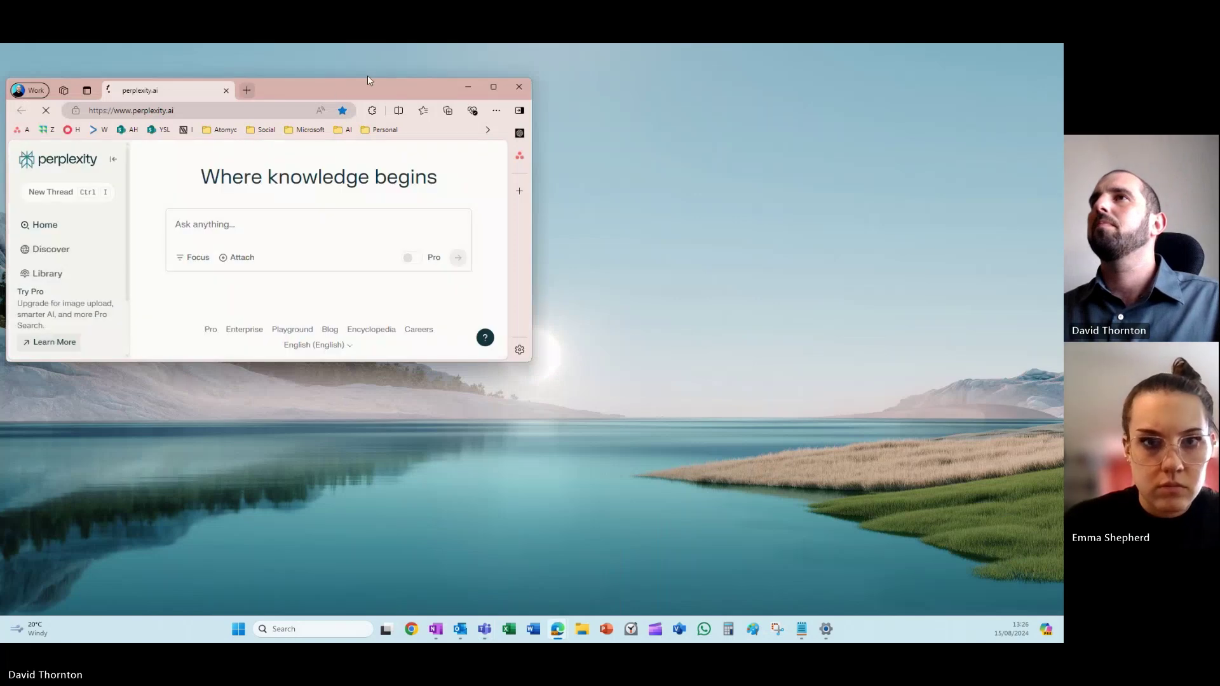
key("ctrl+t")
key("ctrl+t")
left_click(493, 86)
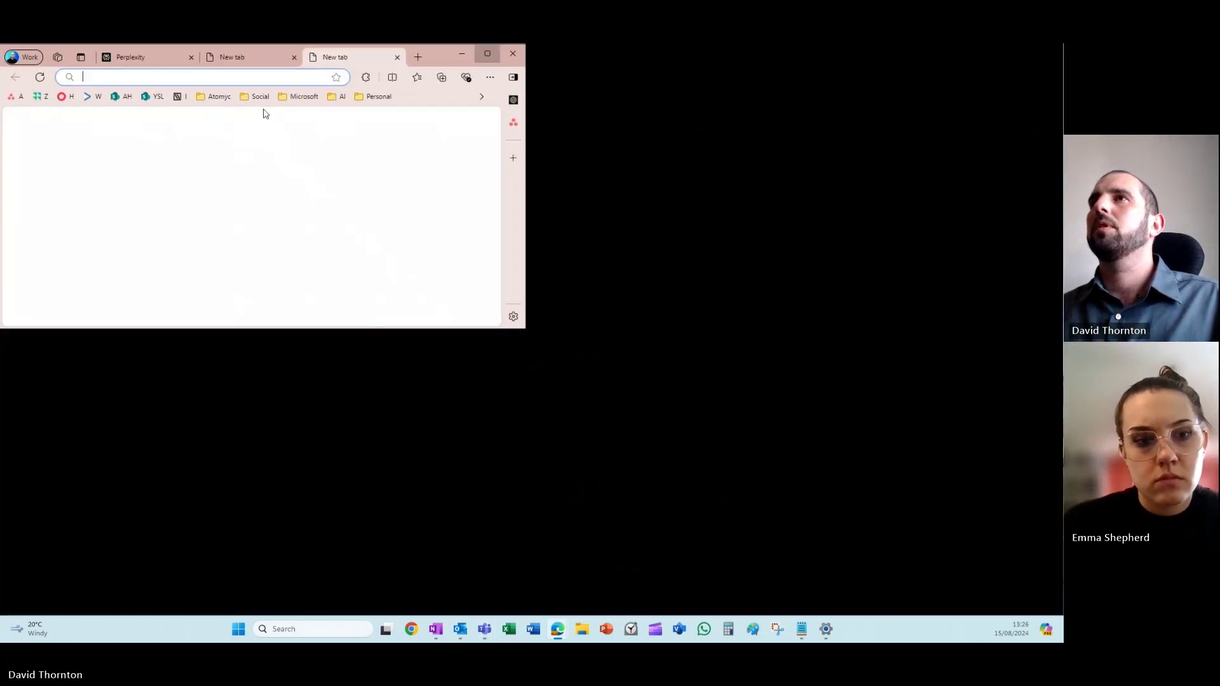
key("ctrl+v")
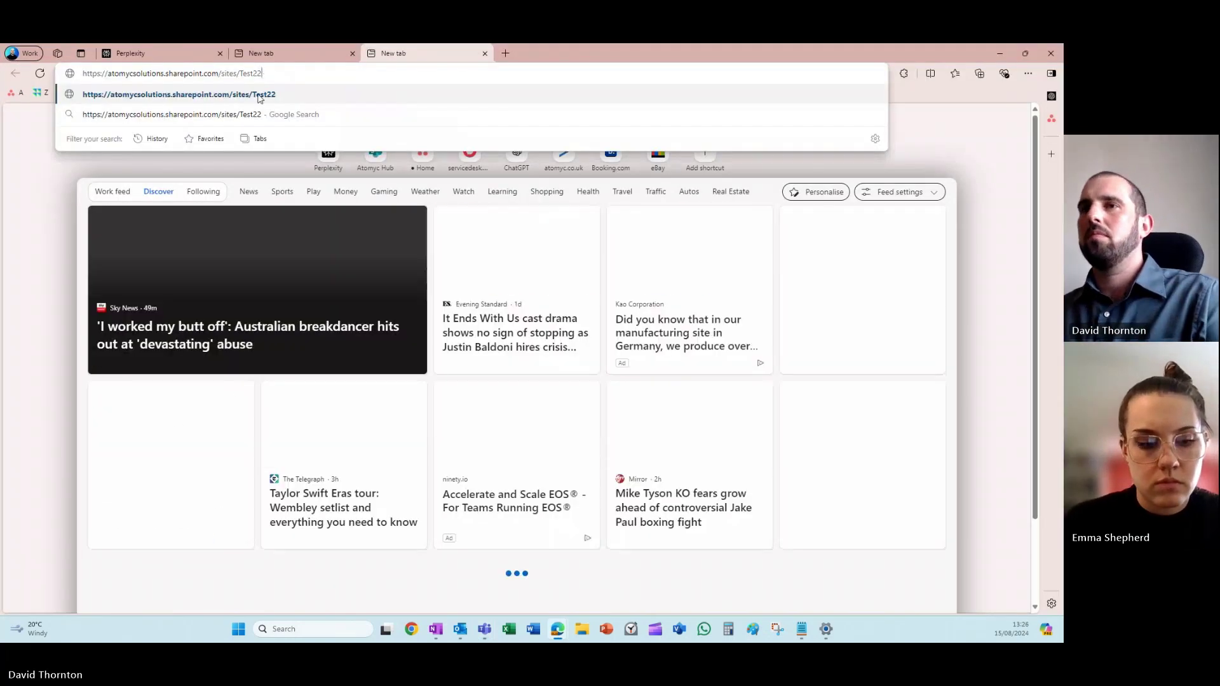
left_click(259, 96)
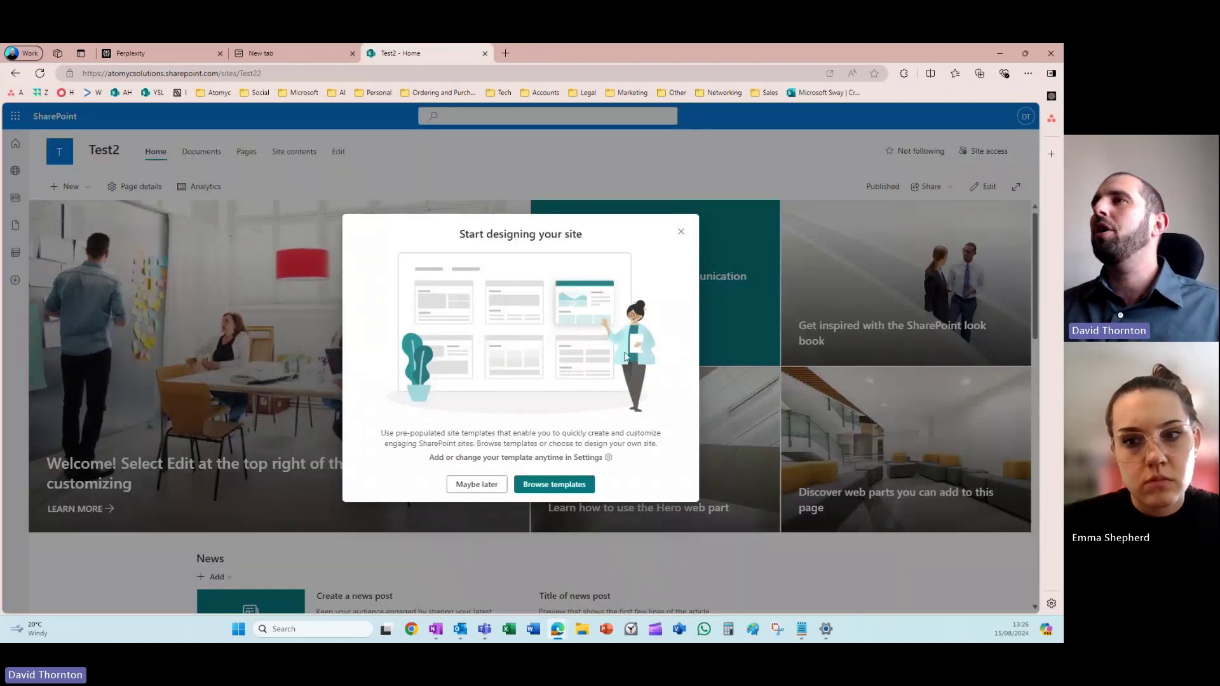
left_click(681, 231)
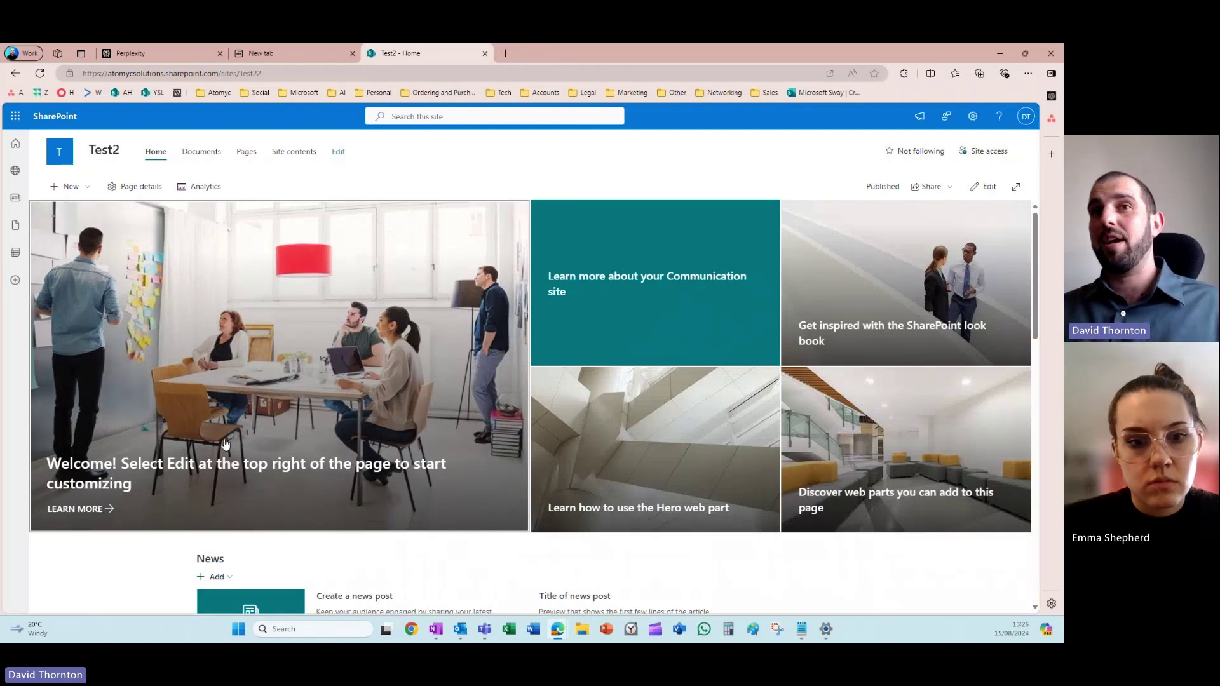
- Start creating a new list on the Test2 site and look through the available Microsoft list templates
left_click(87, 186)
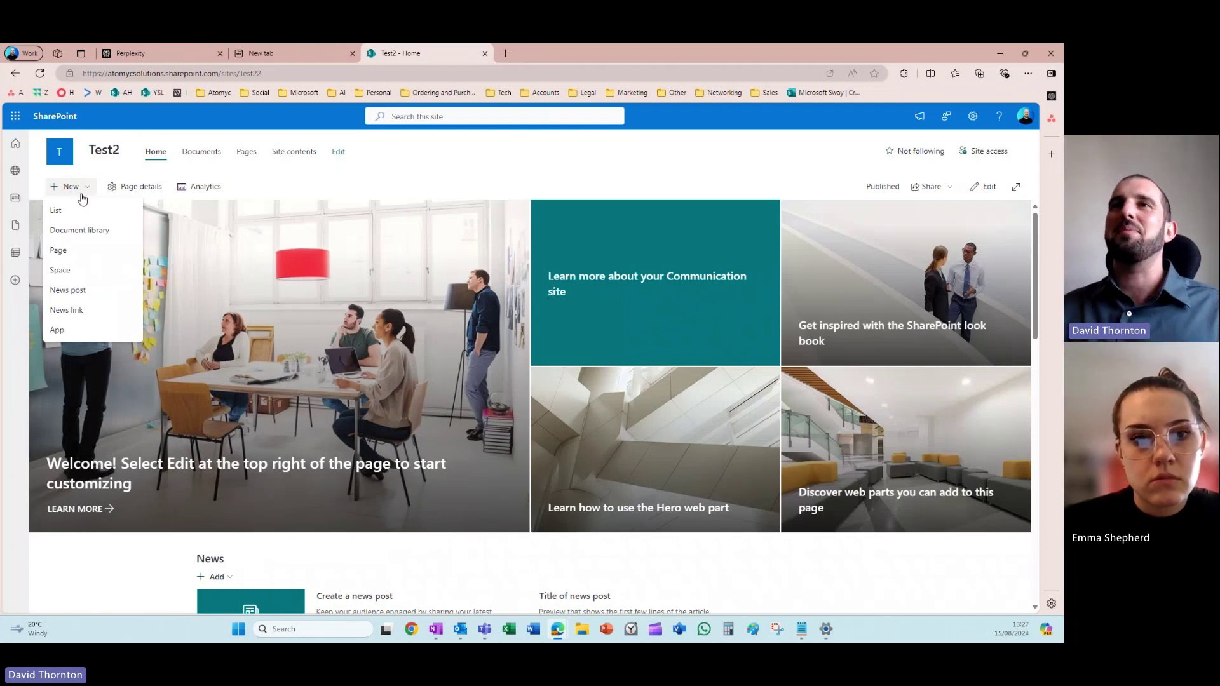
left_click(312, 175)
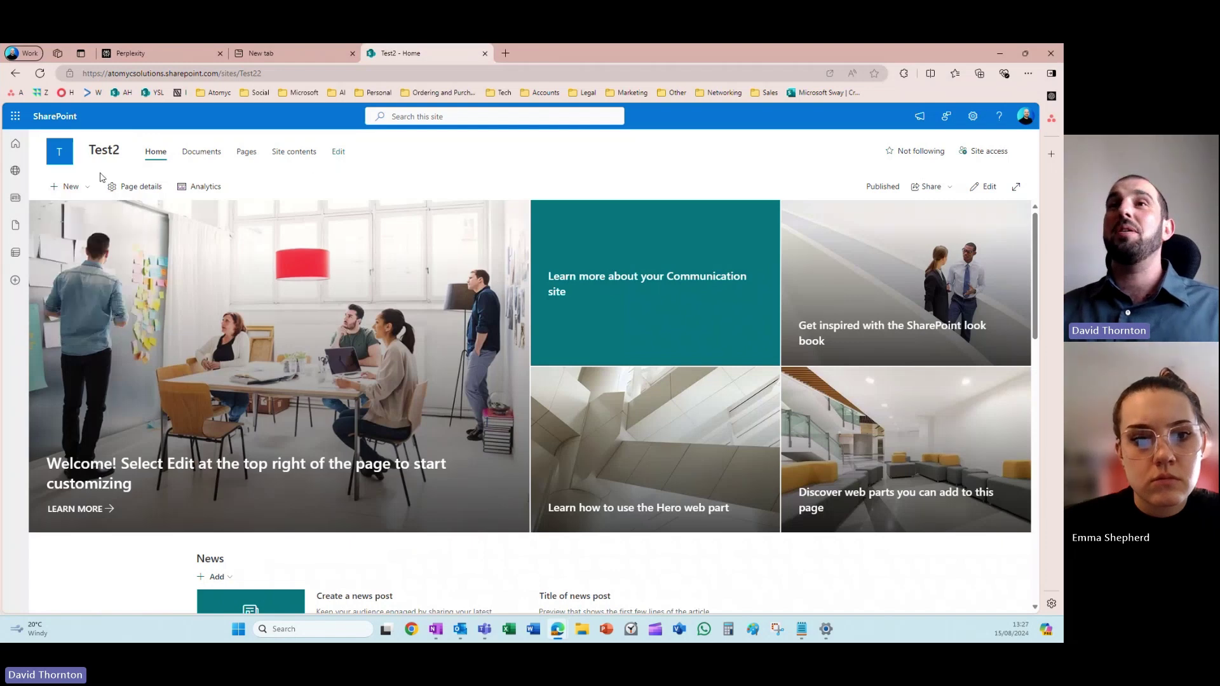
left_click(71, 187)
left_click(79, 215)
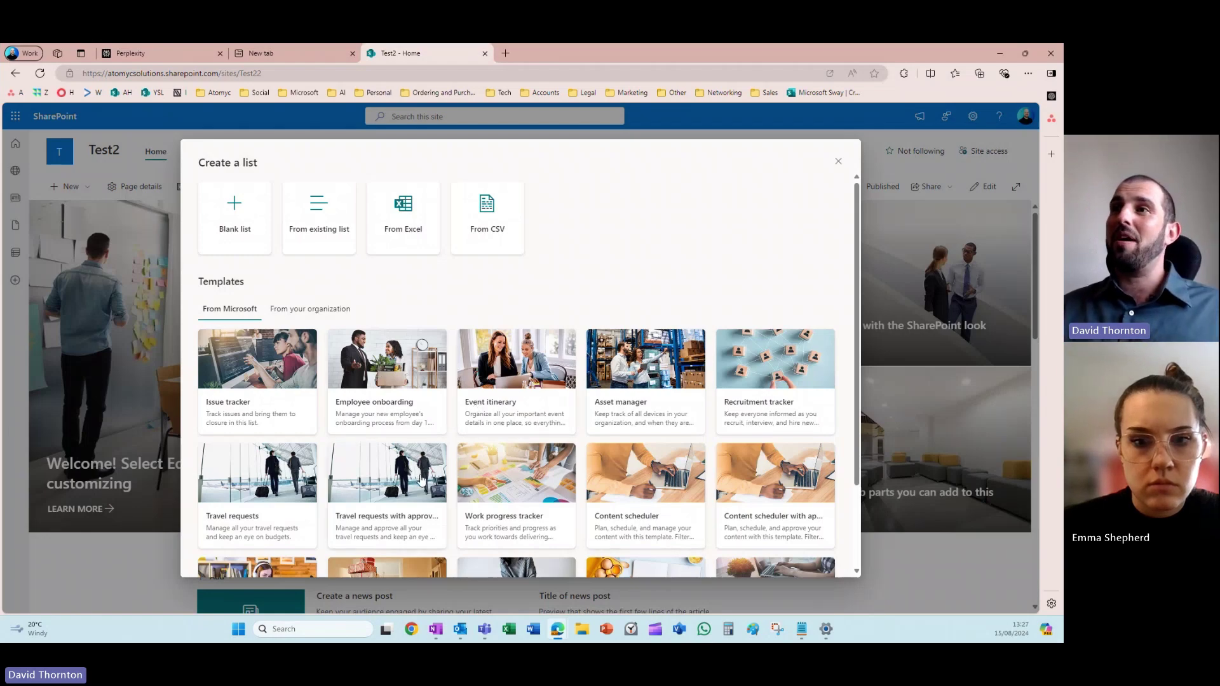
scroll(418, 481, "down", 2)
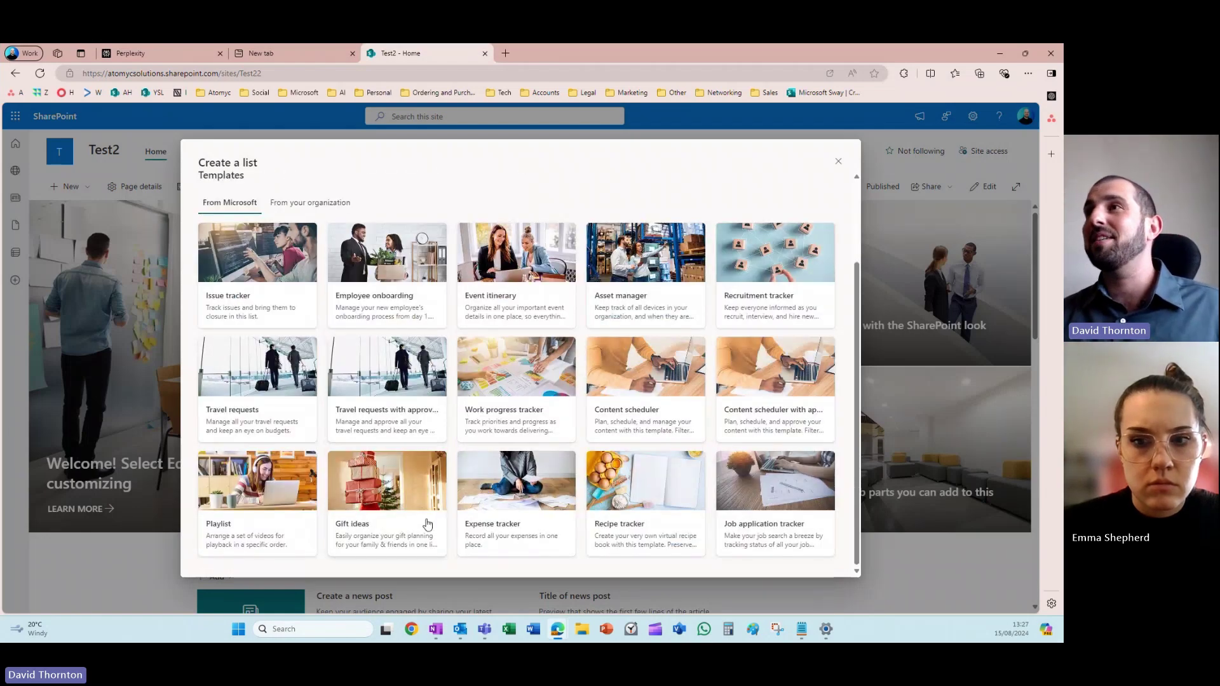
scroll(425, 508, "up", 1)
scroll(429, 501, "up", 1)
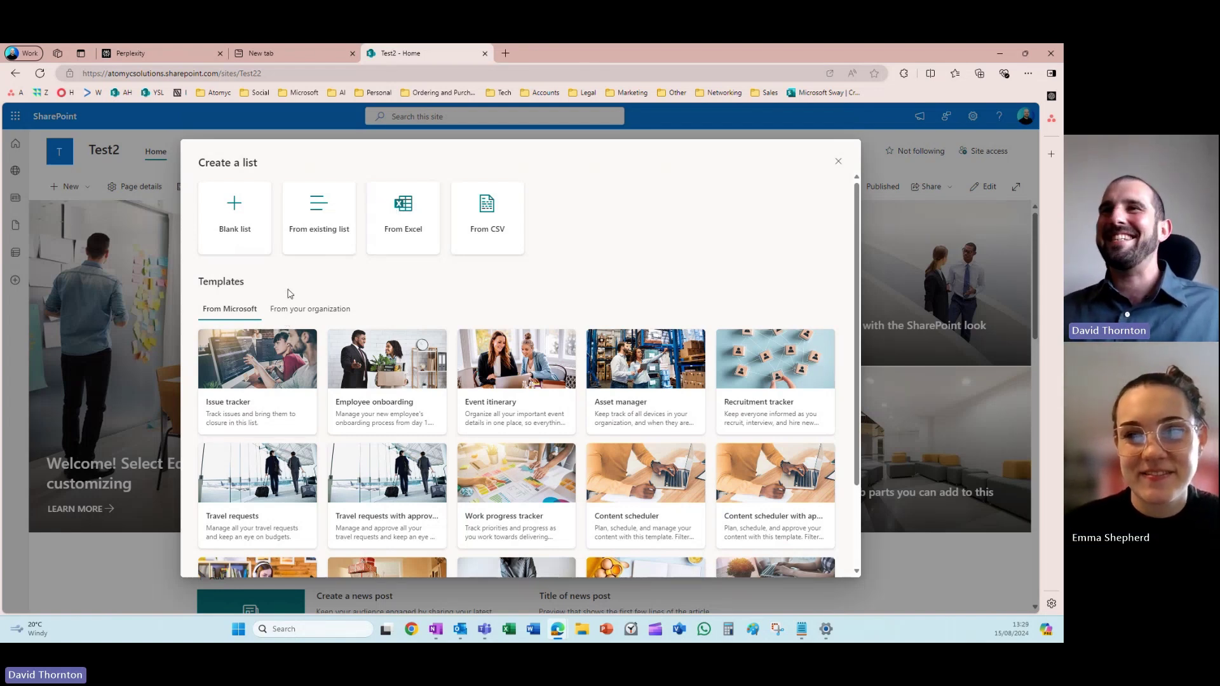
- Create a blank list named Action Tracker shown in the site navigation, then close the spare browser tab and the Next steps pane
left_click(243, 238)
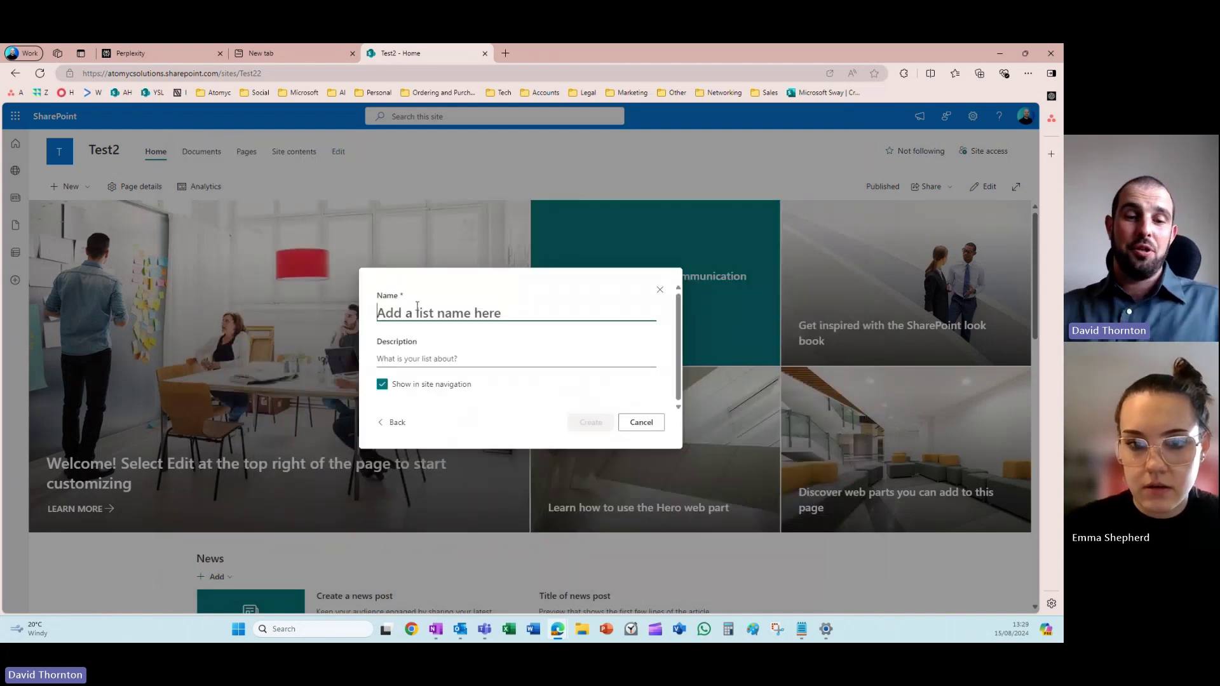
type("Action Trac")
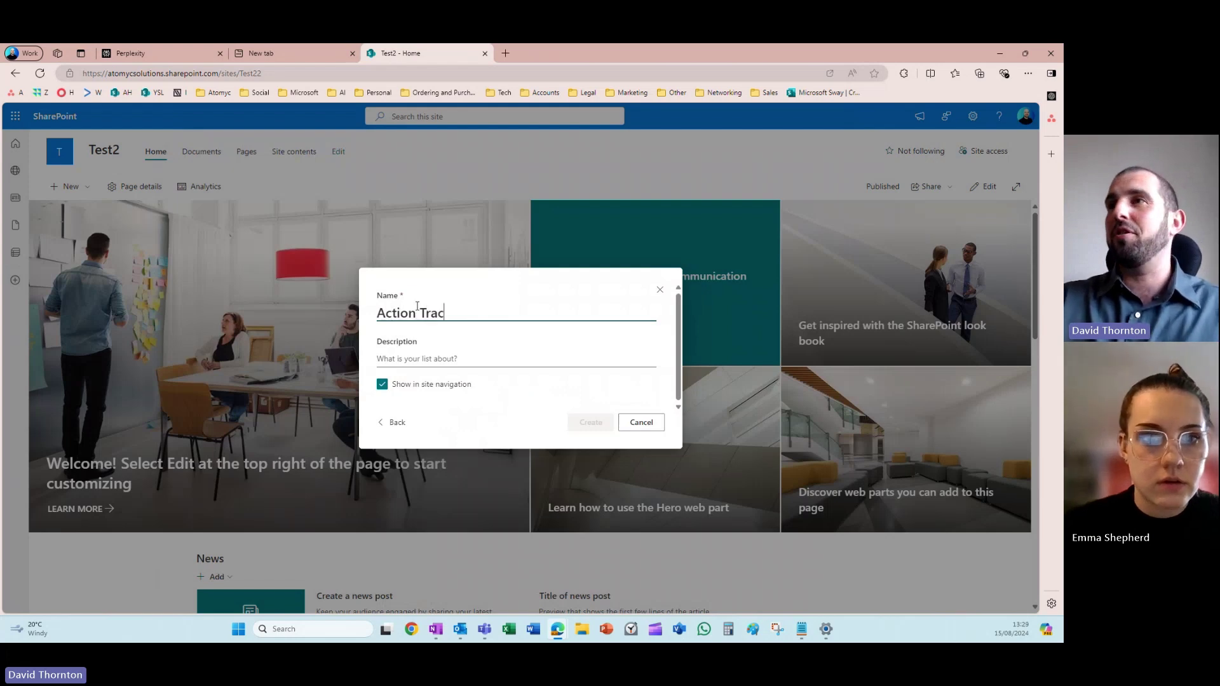
type("ker")
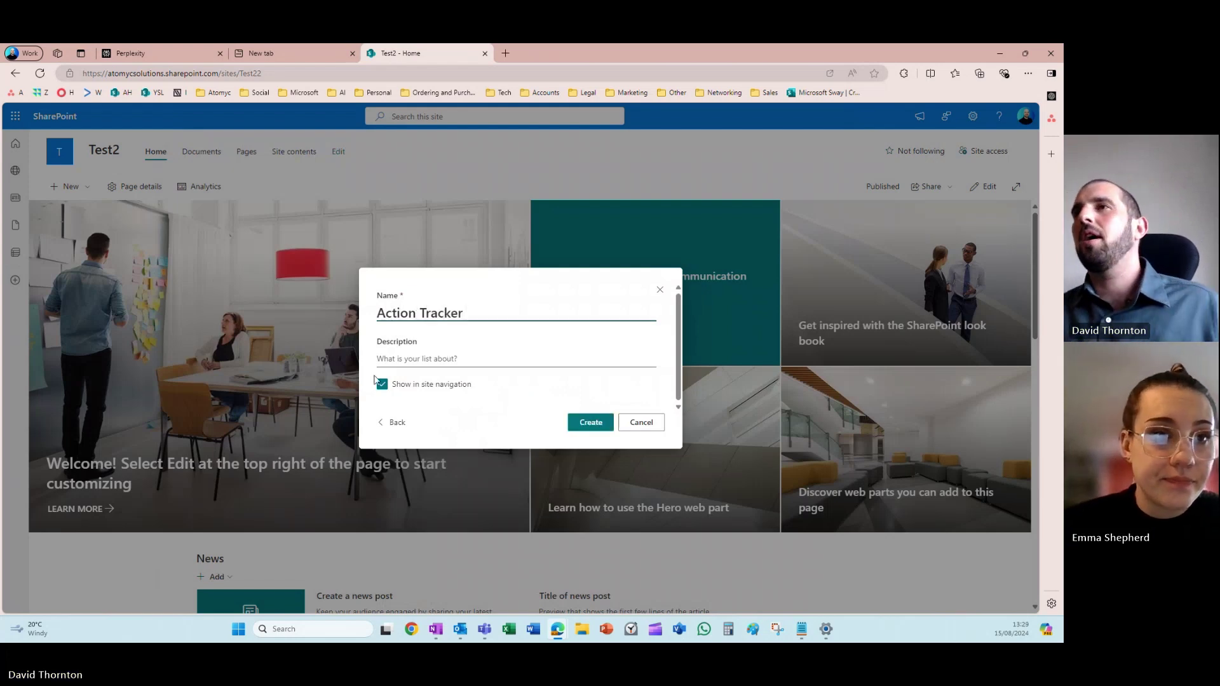
key("BackSpace")
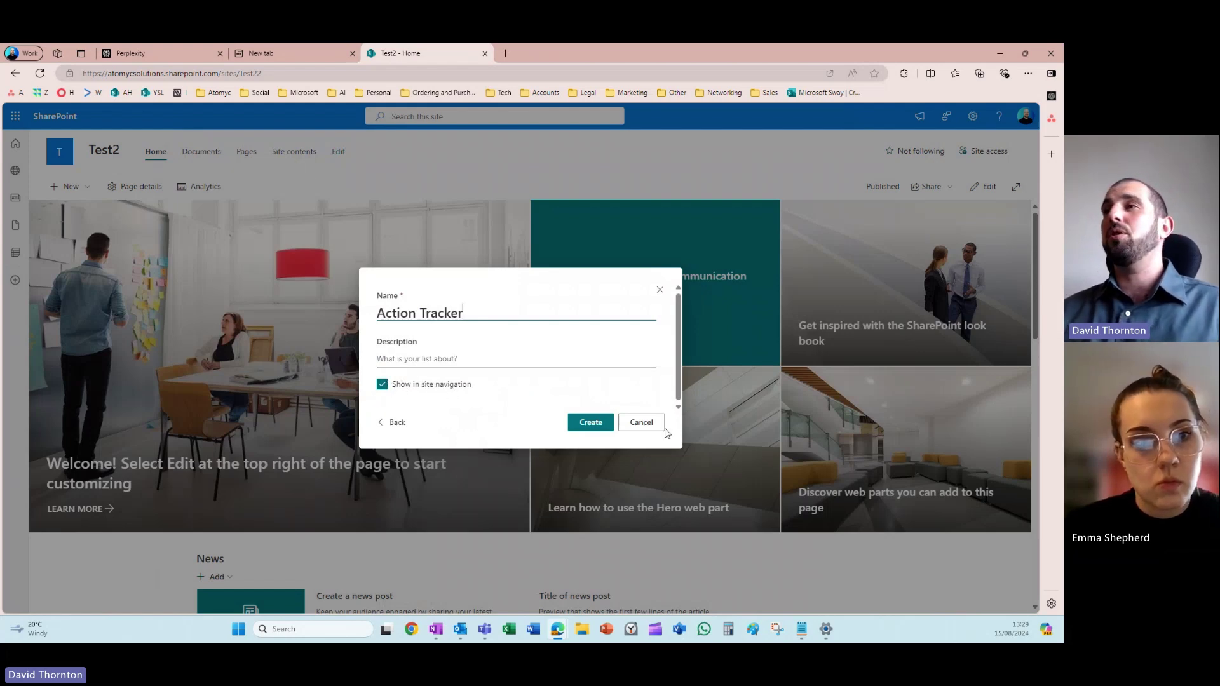
left_click(588, 424)
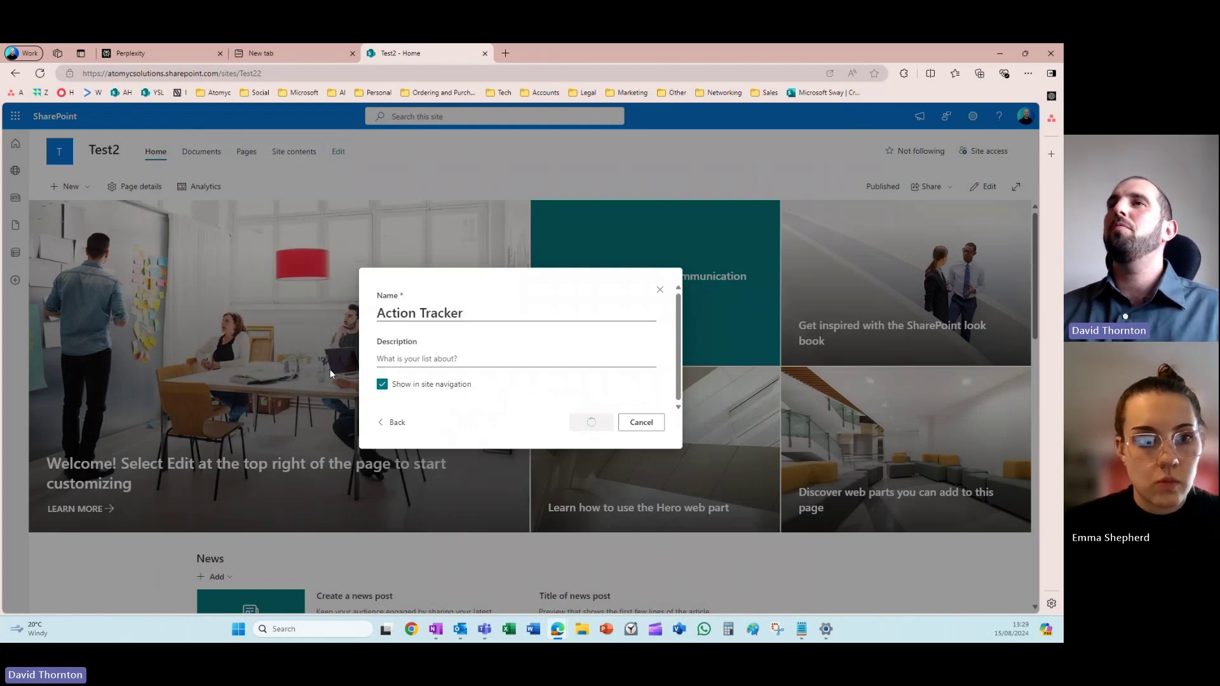
left_click(352, 53)
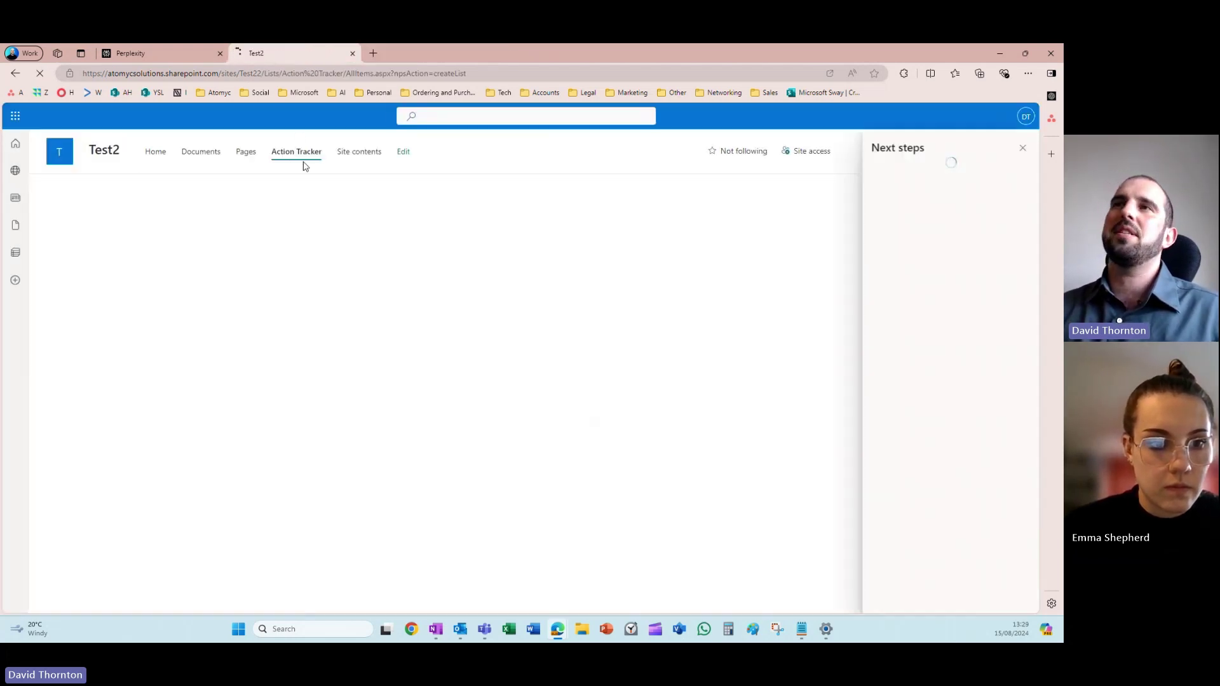
left_click(1022, 148)
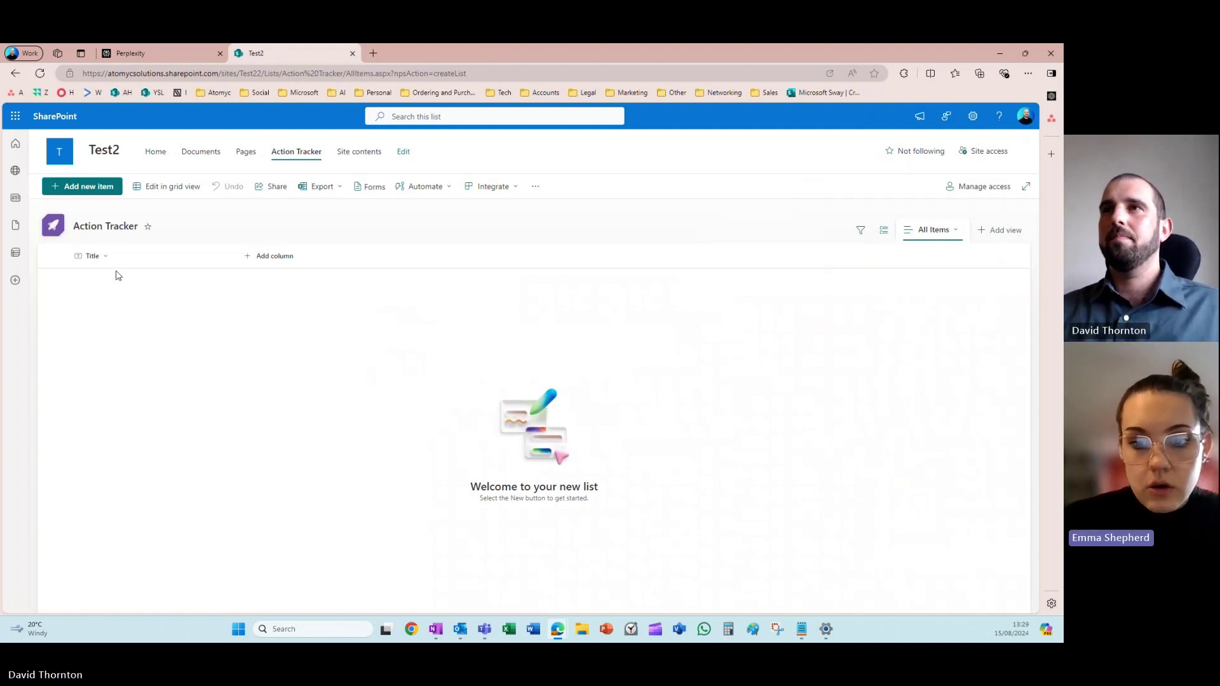
left_click(257, 262)
left_click(215, 333)
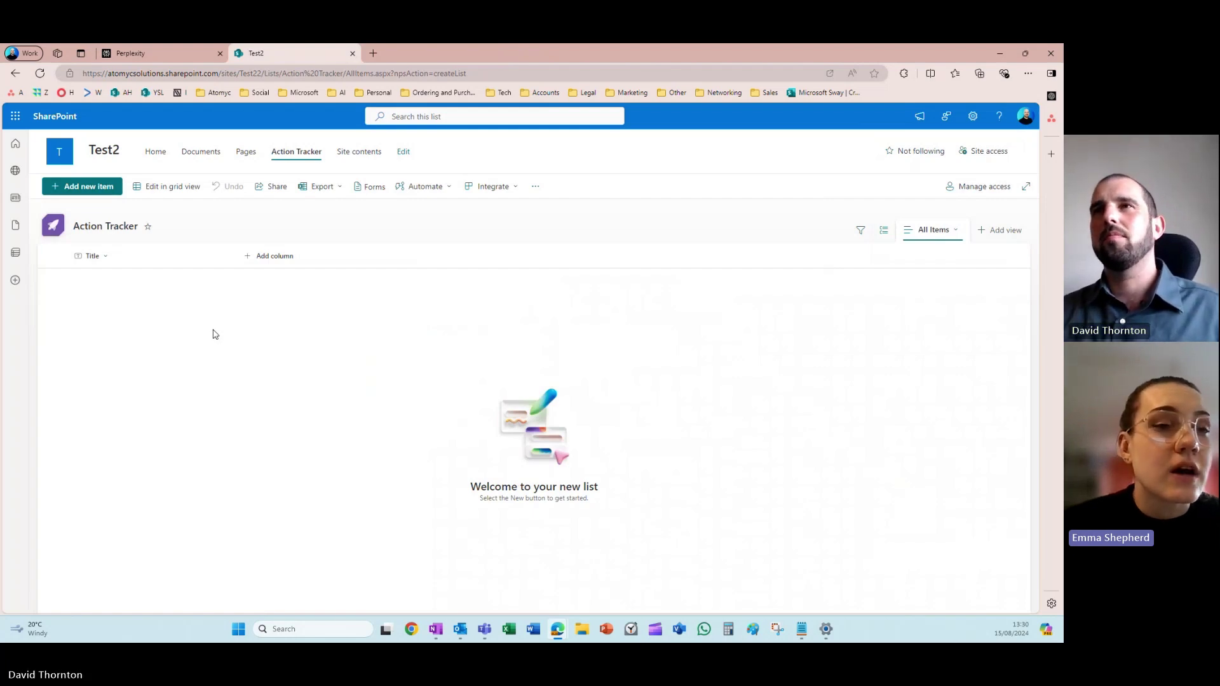
left_click(284, 258)
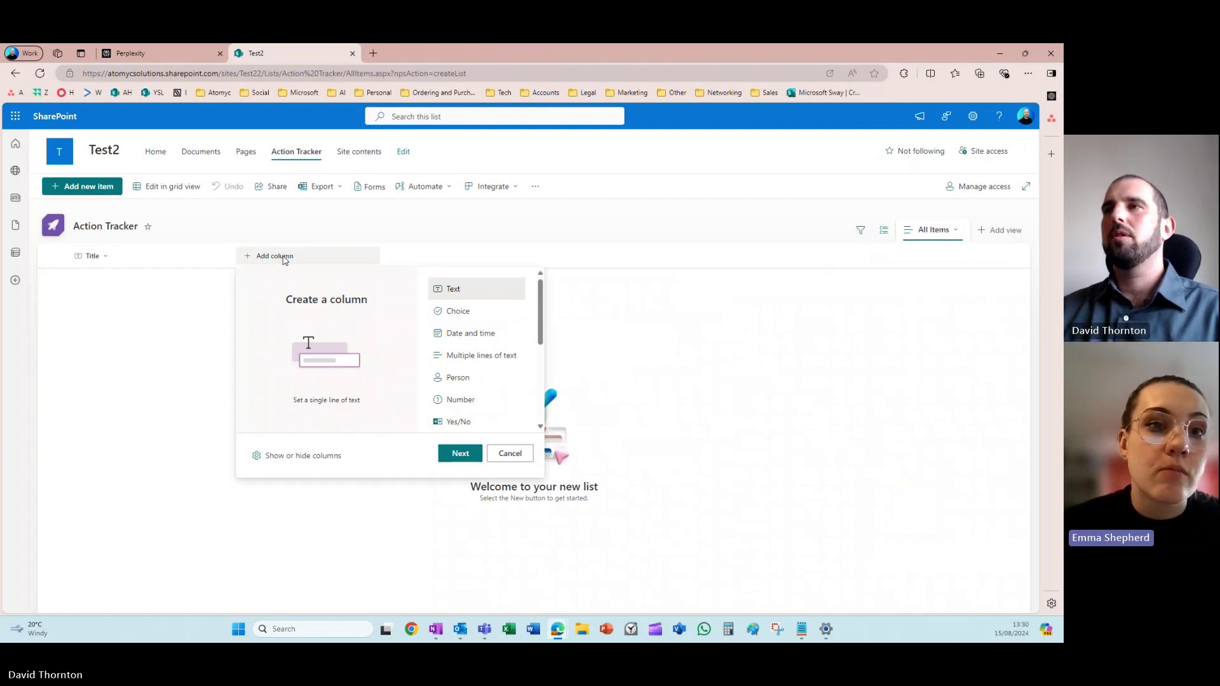
left_click(61, 474)
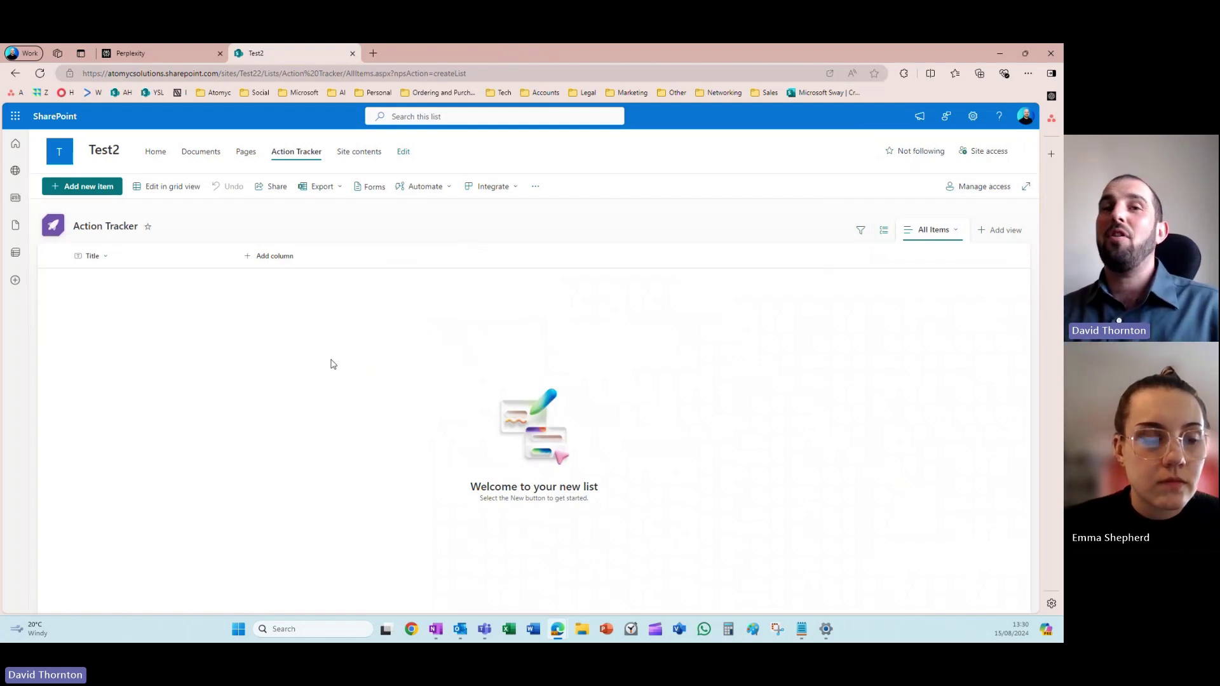
- Start a new Choice column on the Action Tracker list and name it Category
left_click(273, 258)
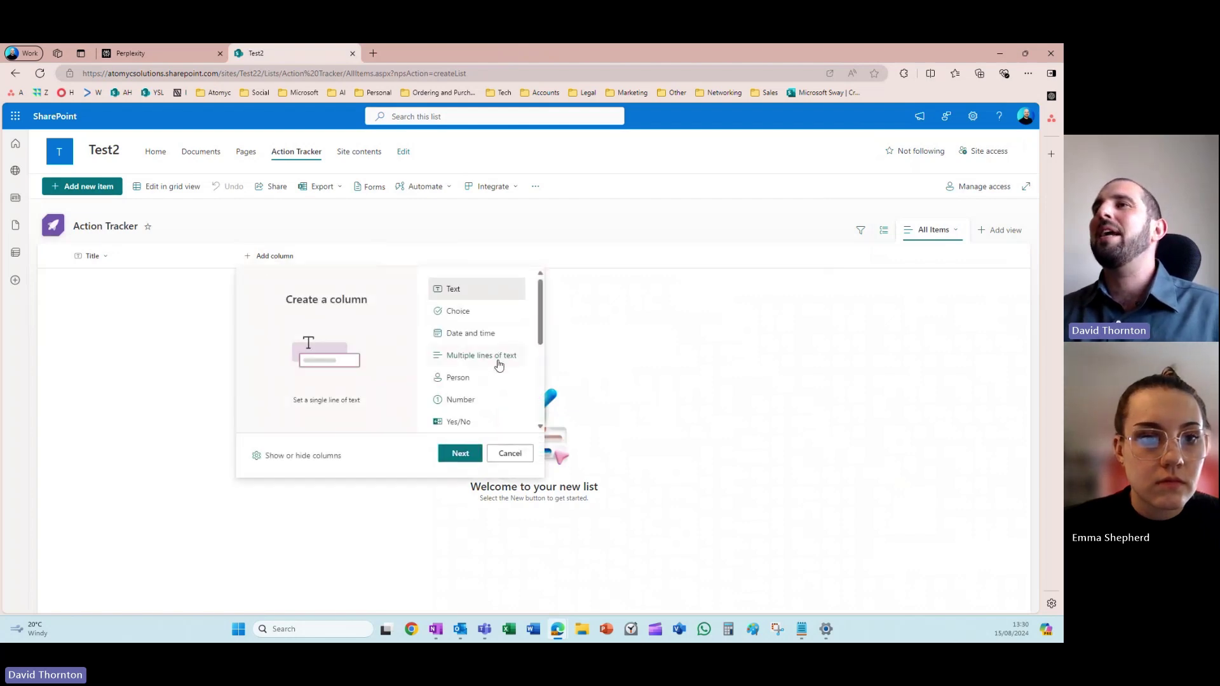
scroll(499, 363, "down", 3)
scroll(499, 366, "up", 4)
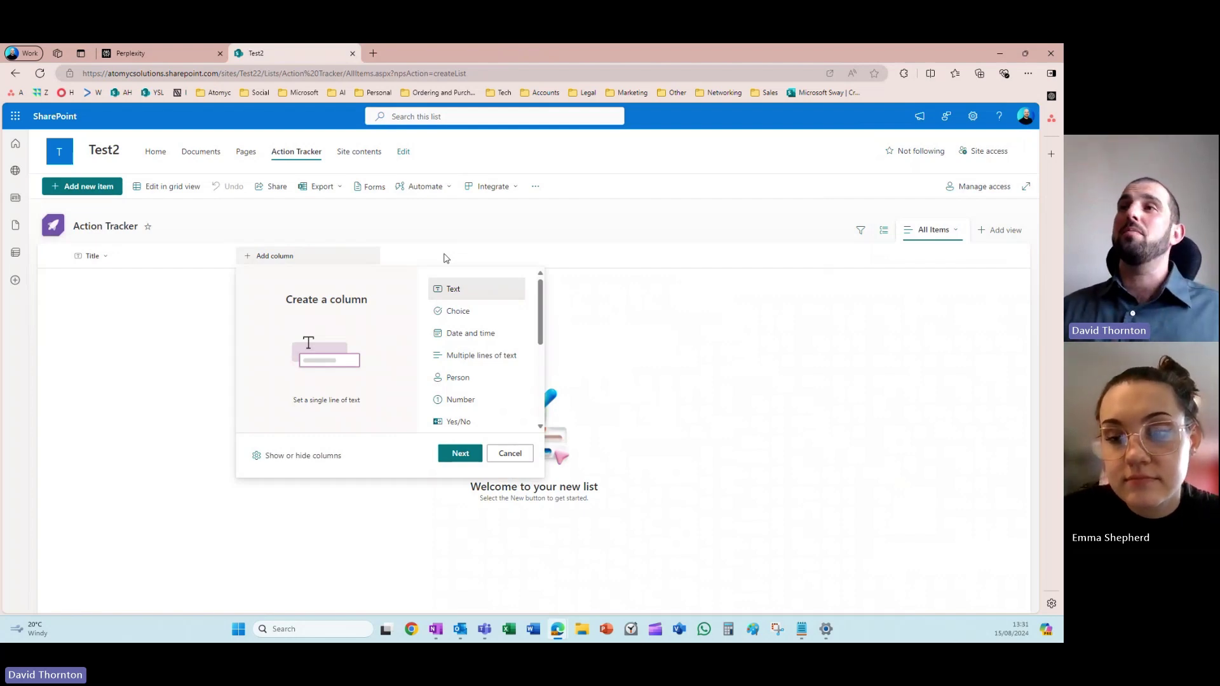
left_click(455, 313)
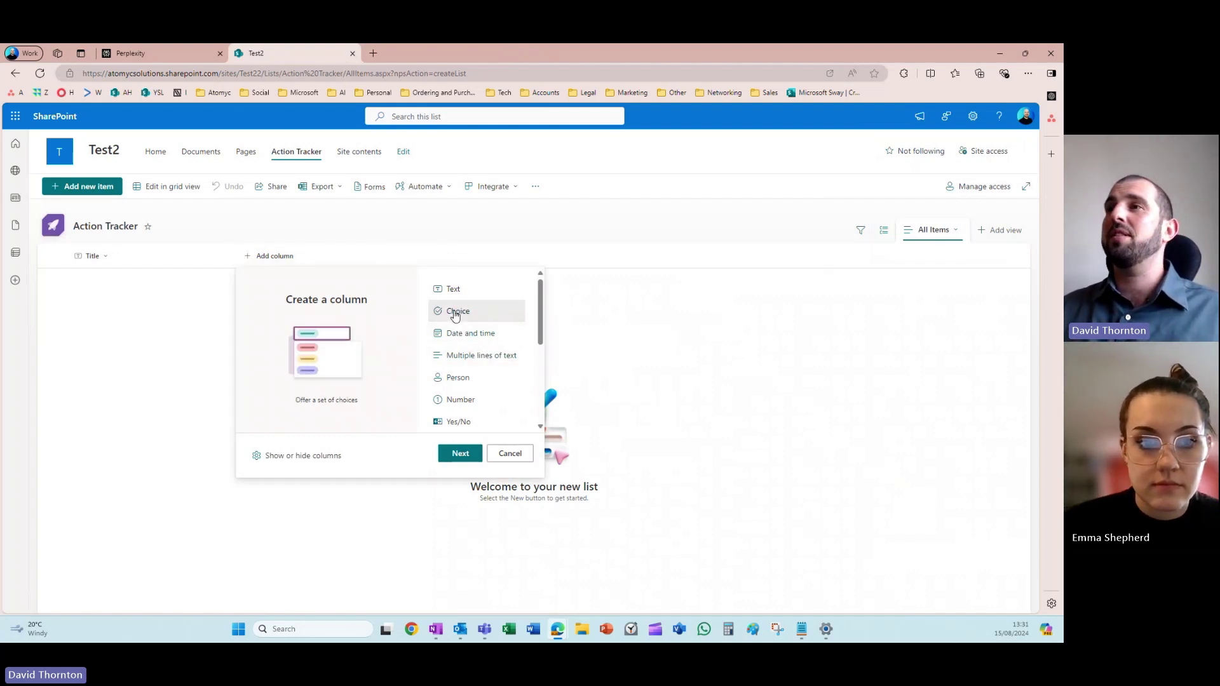
left_click(460, 453)
left_click(916, 174)
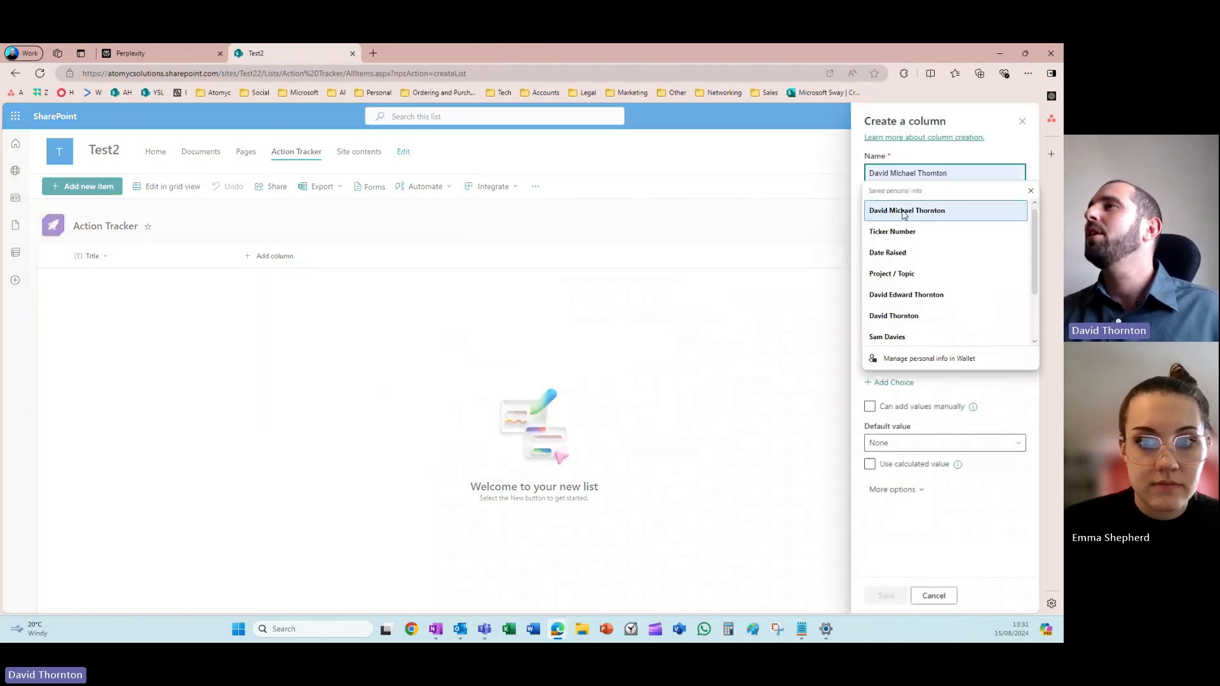
left_click(916, 174)
type("Catagory")
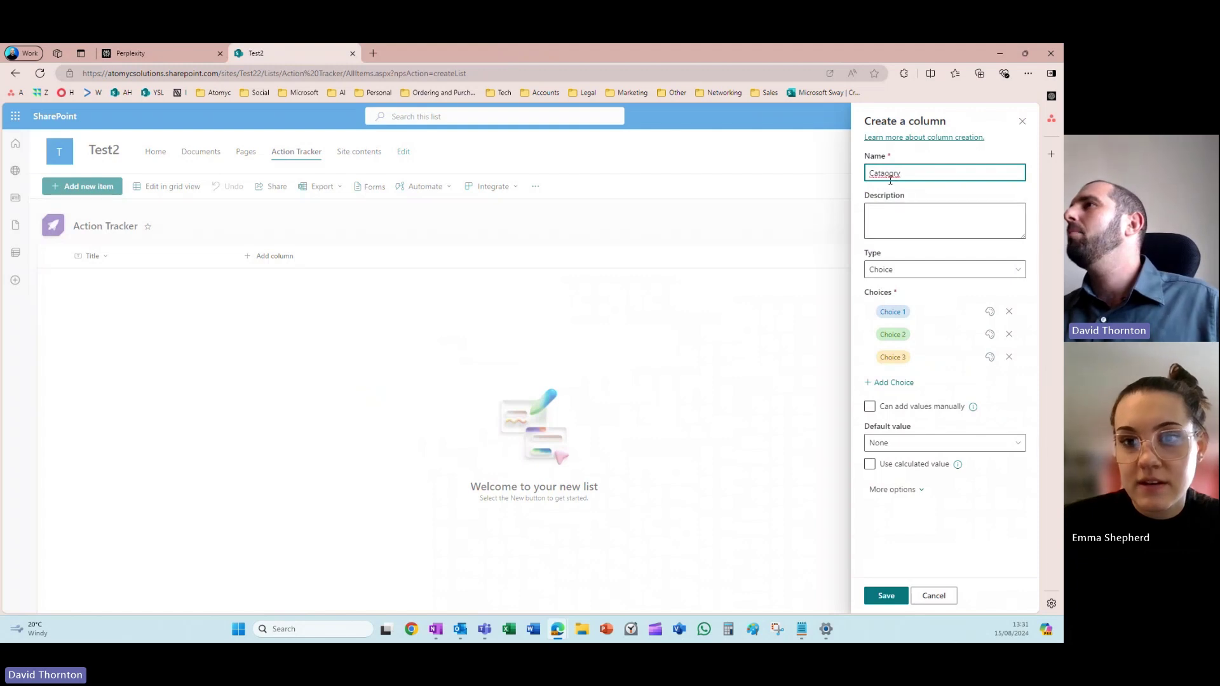
right_click(884, 170)
left_click(891, 186)
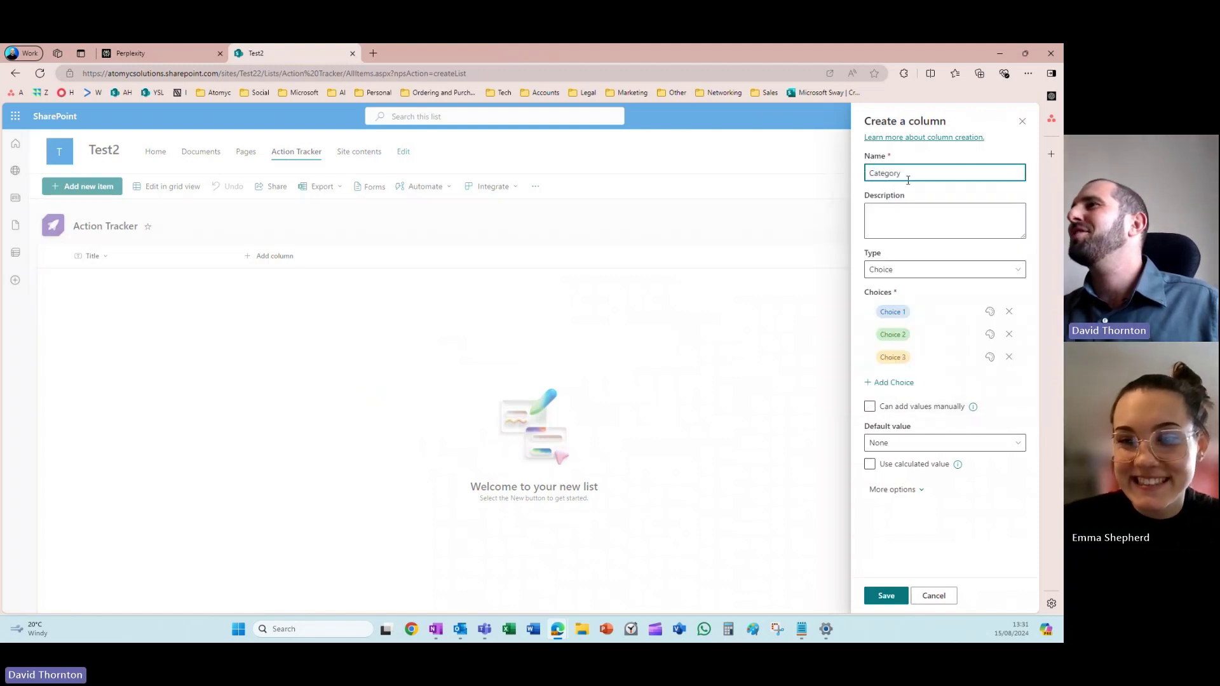
- Rename the first two choices Service Desk and Strategy, and remove the third choice
left_click(924, 312)
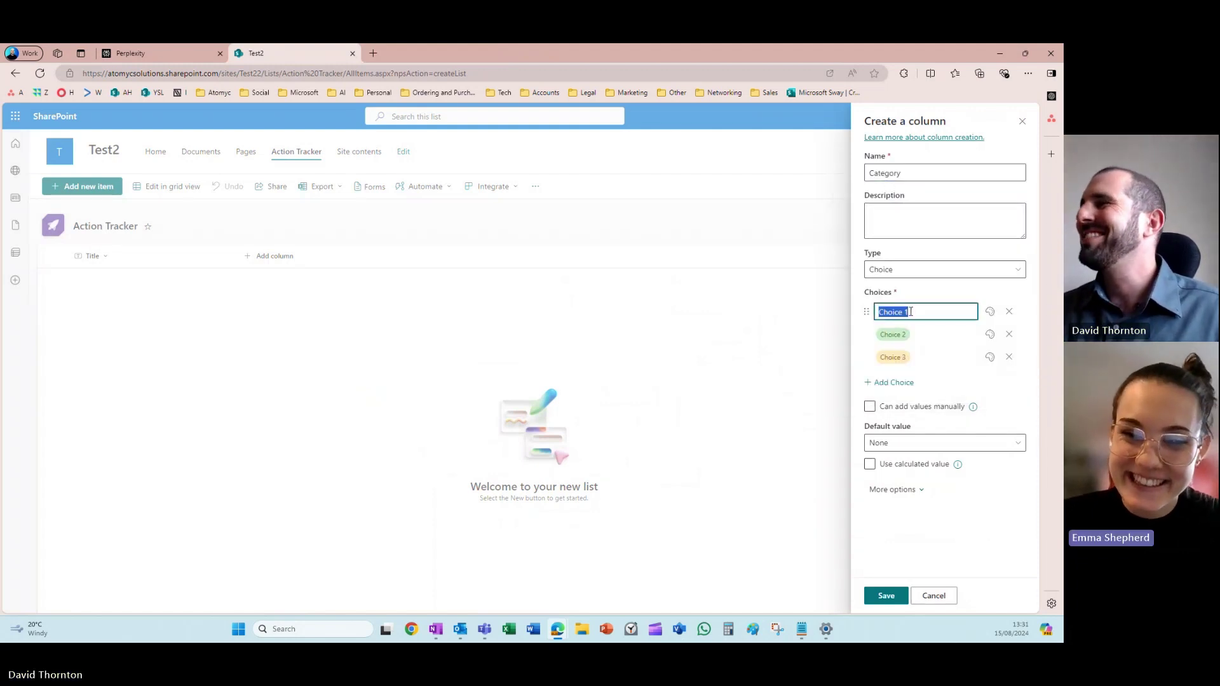
key("BackSpace")
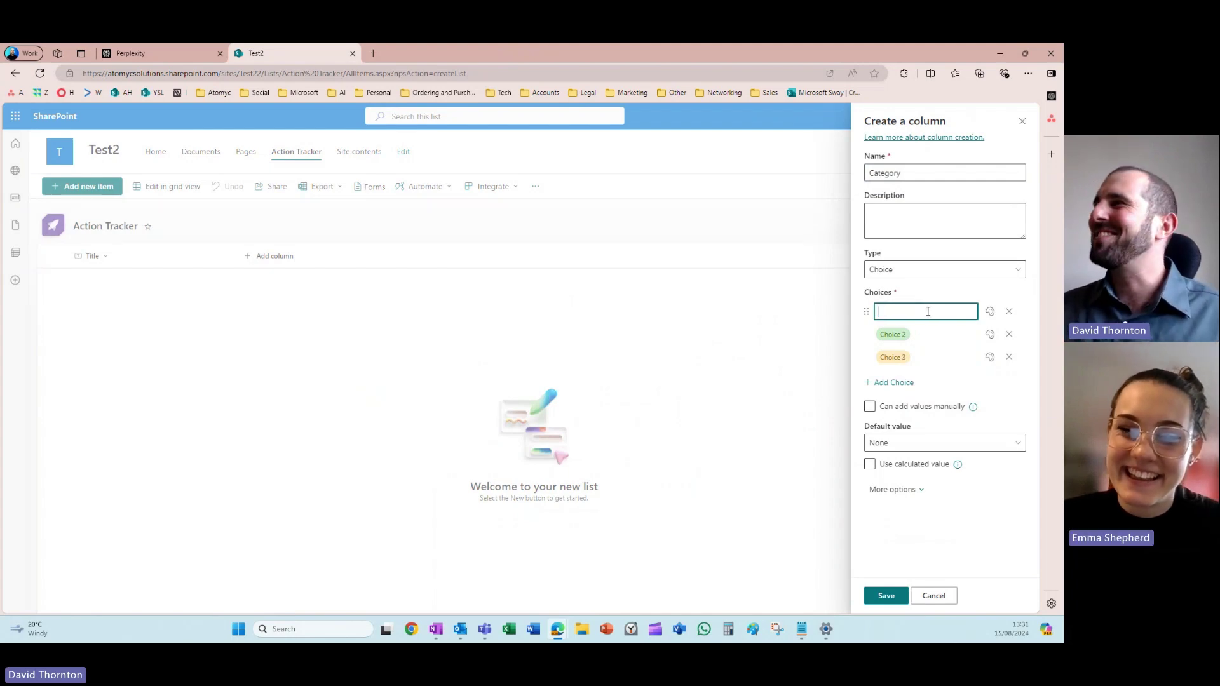
type("Service Desk")
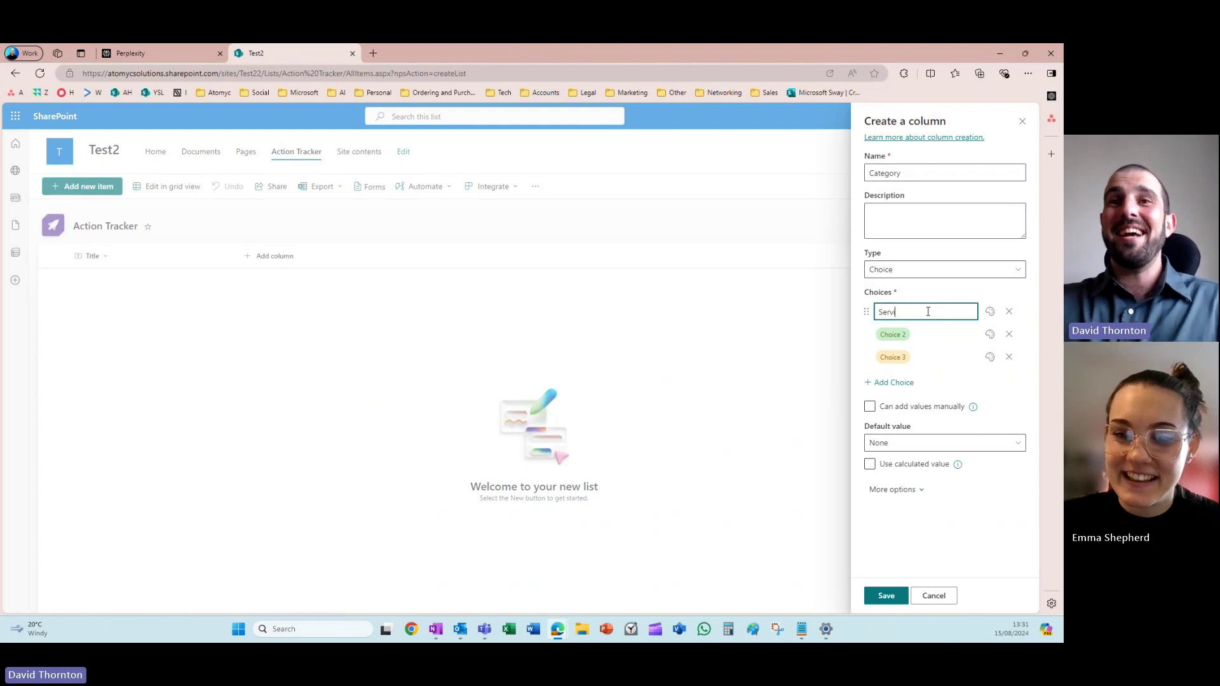
left_click(930, 332)
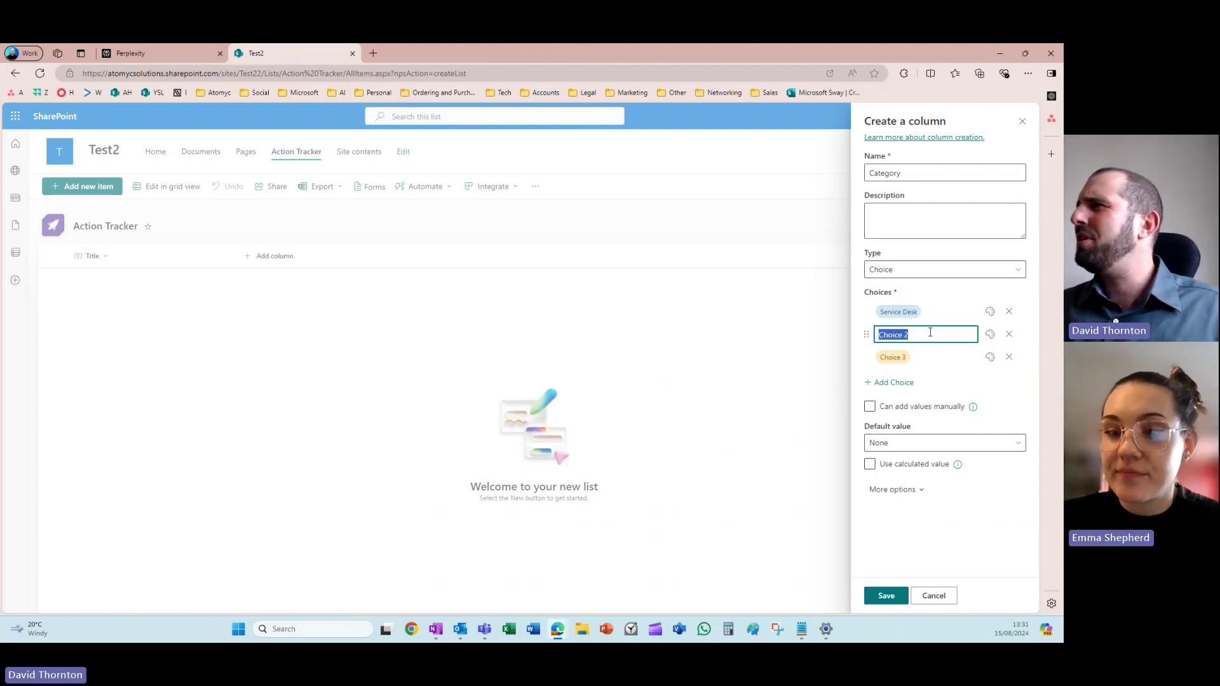
type("Strategy")
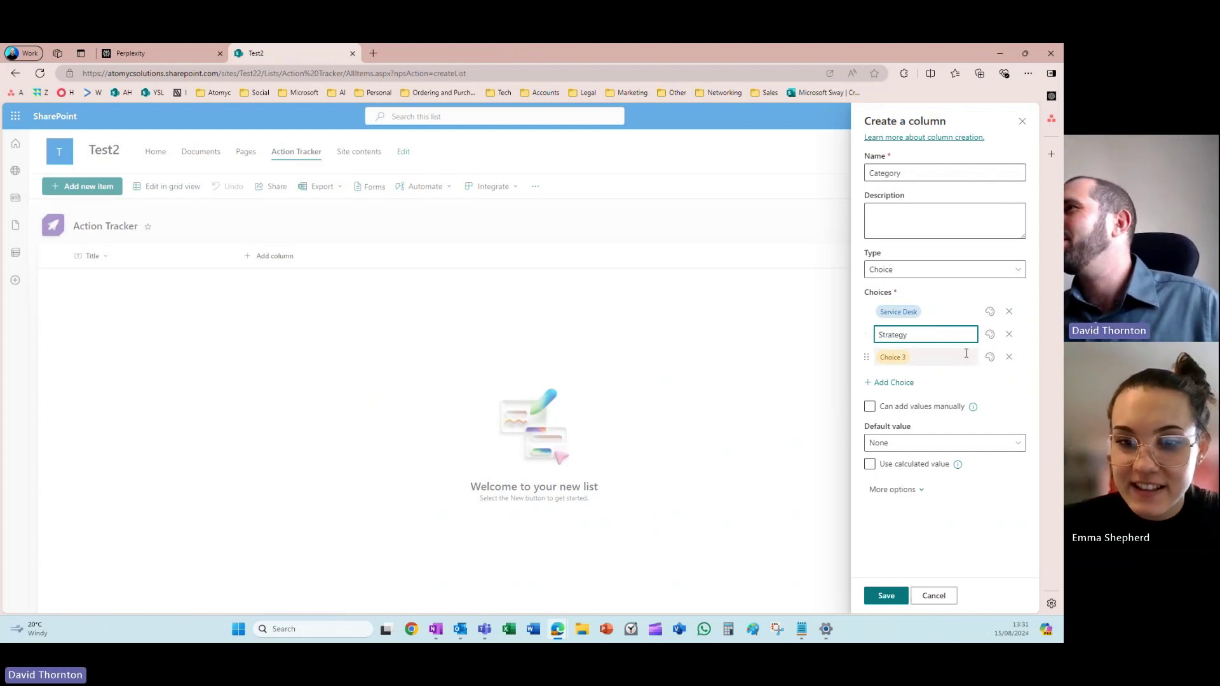
left_click(1009, 357)
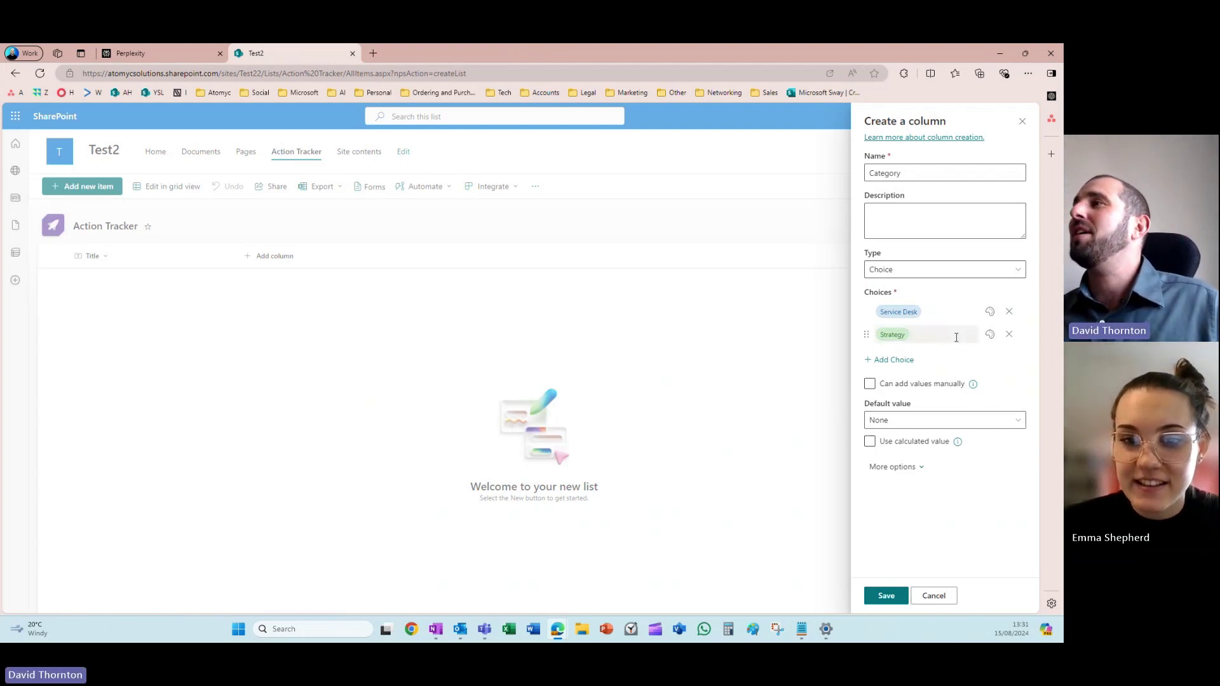
- Change the Strategy choice's colour to yellow and move it above Service Desk
left_click(990, 334)
left_click(935, 434)
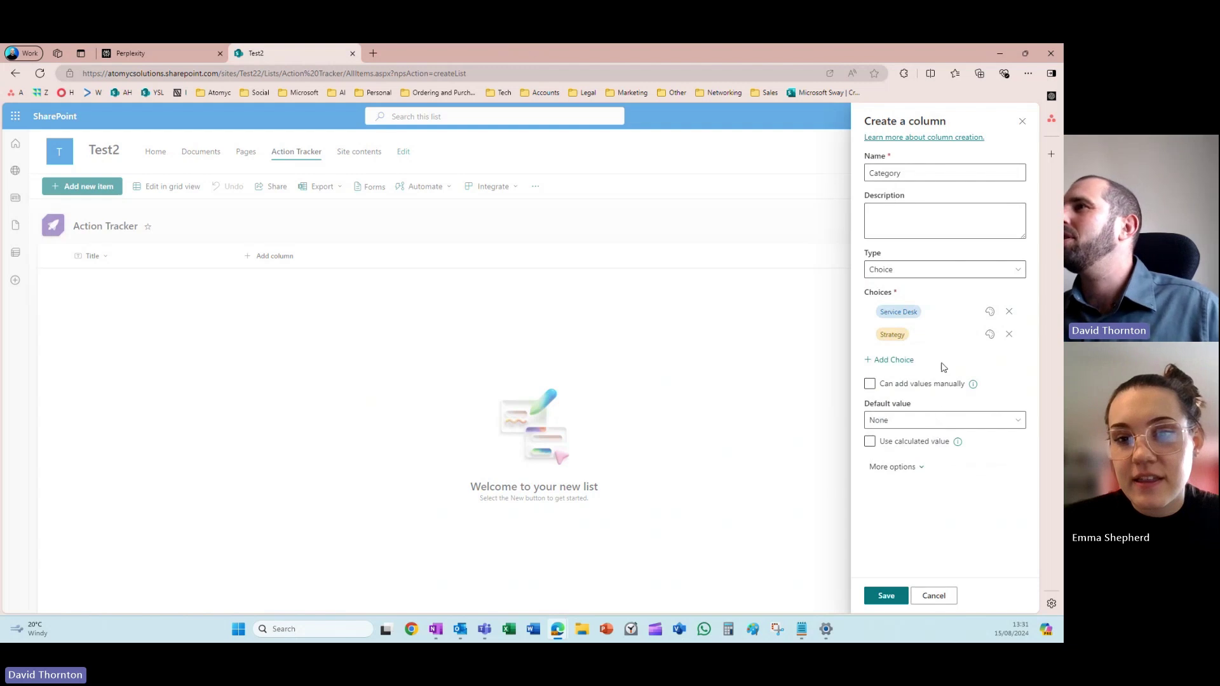
left_click_drag(867, 337, 868, 315)
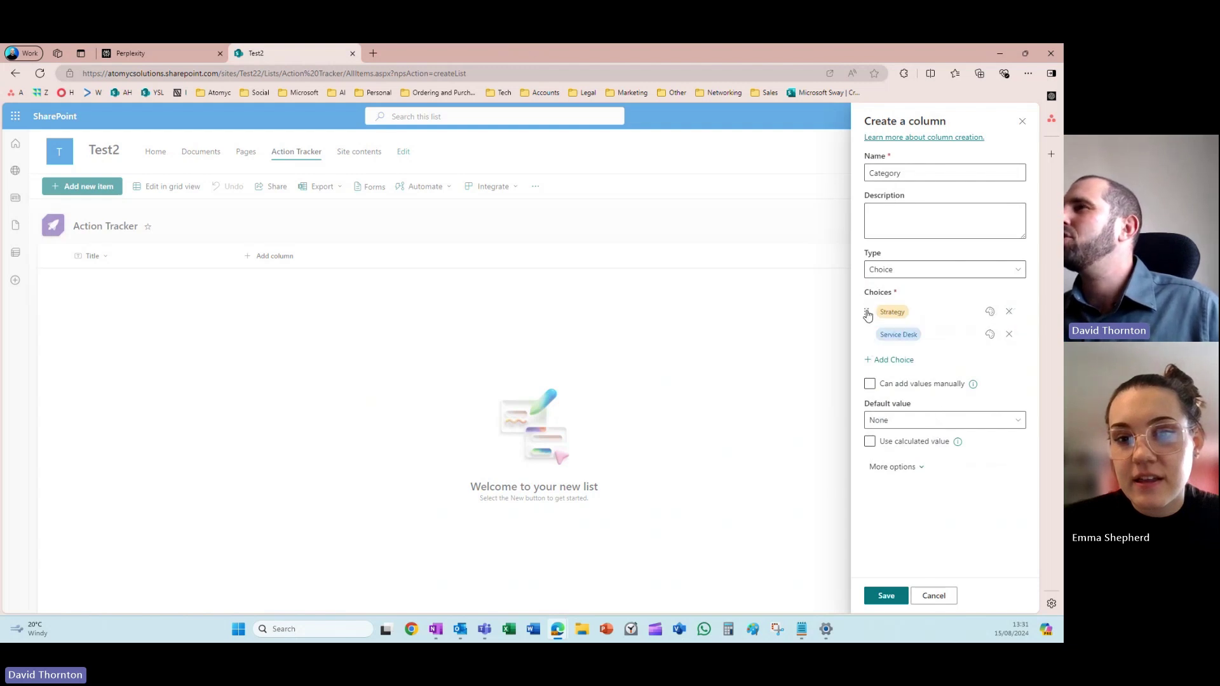
- Leave the Category column's default value as None, require that it contains information, and save the column
left_click(903, 421)
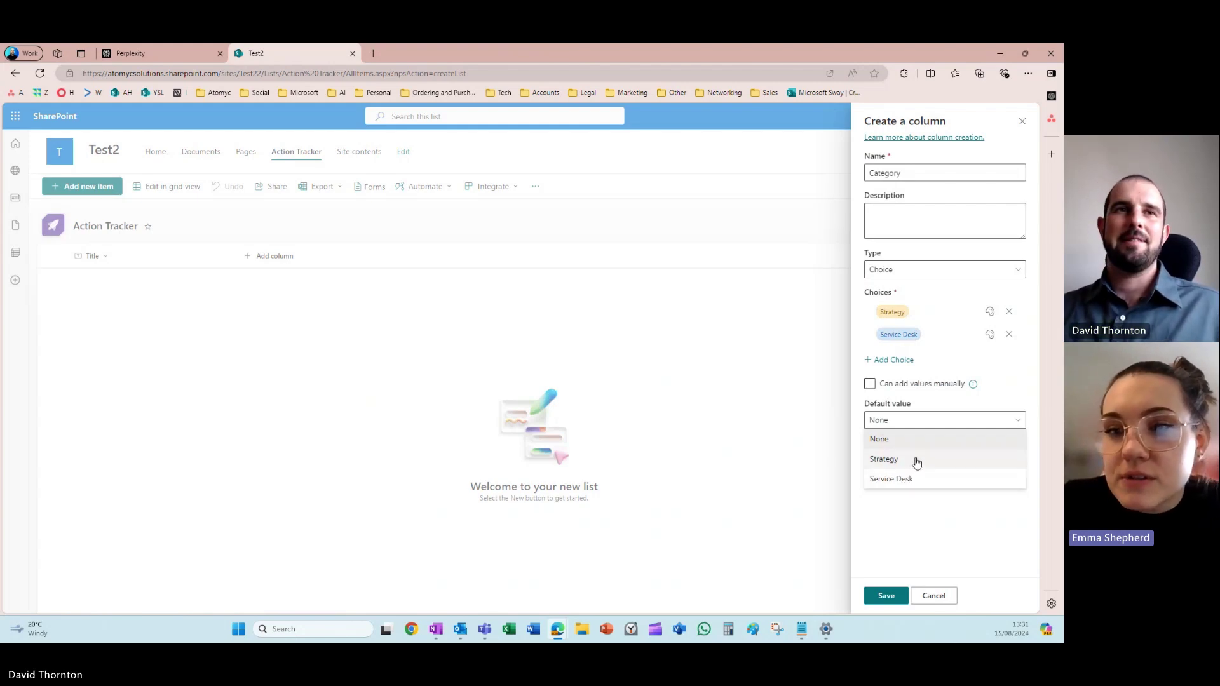
left_click(905, 527)
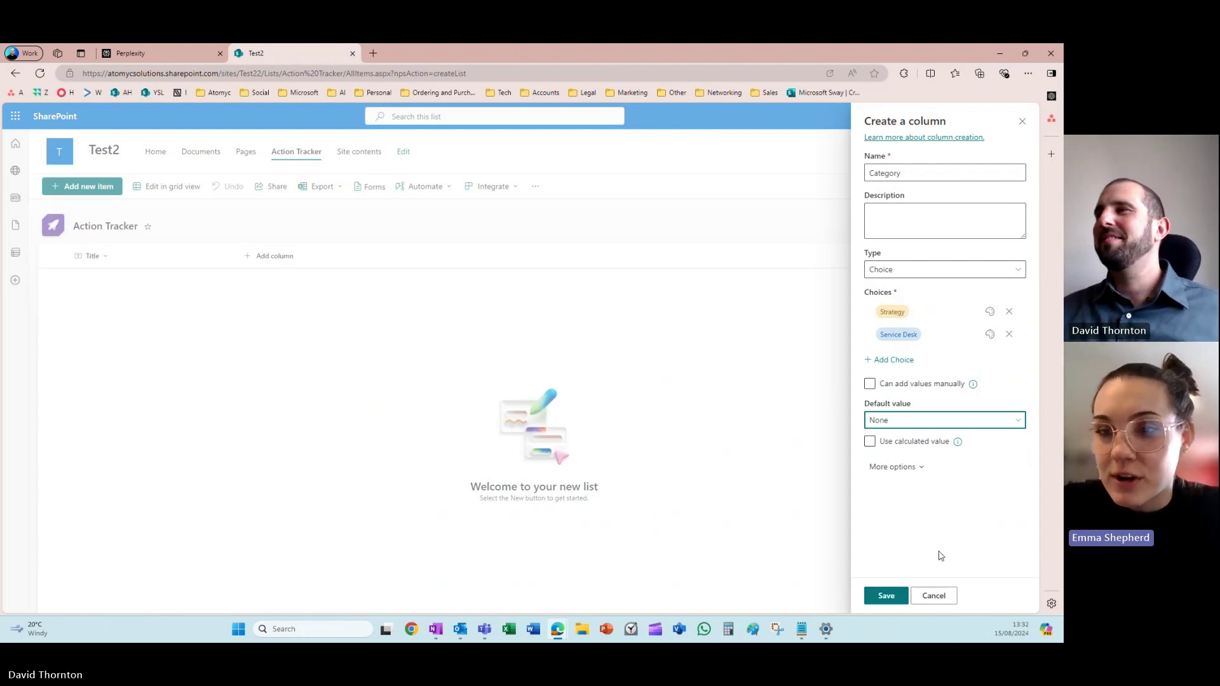
left_click(915, 467)
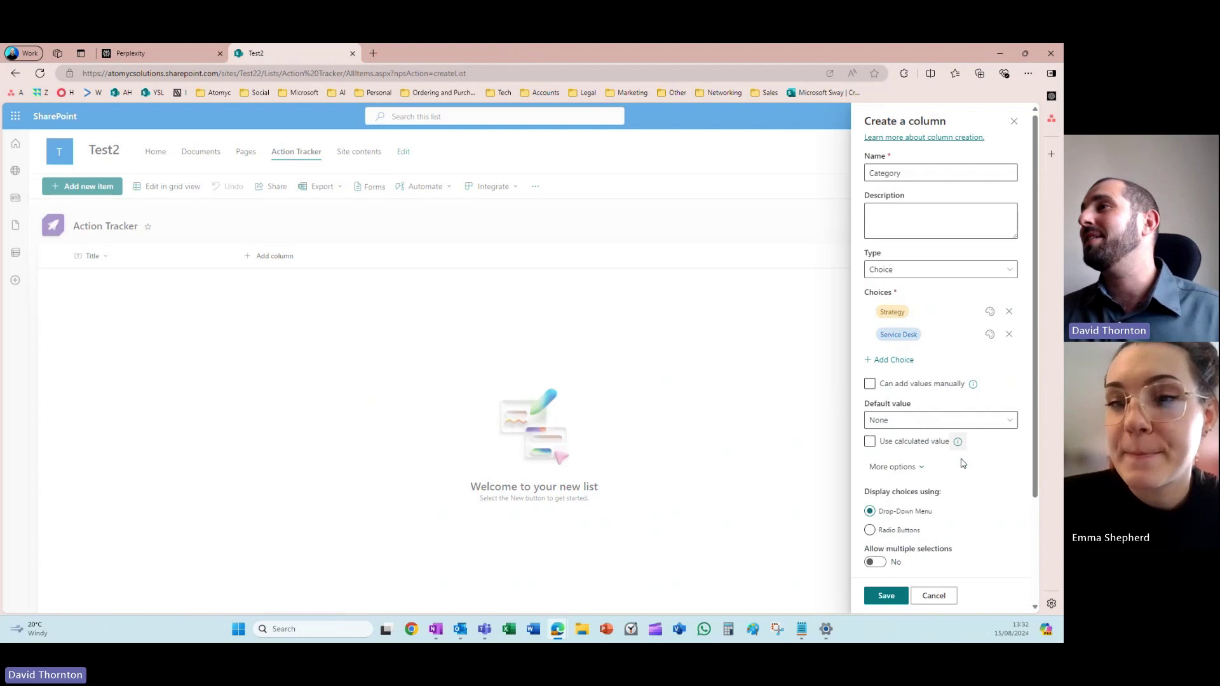
scroll(953, 472, "down", 1)
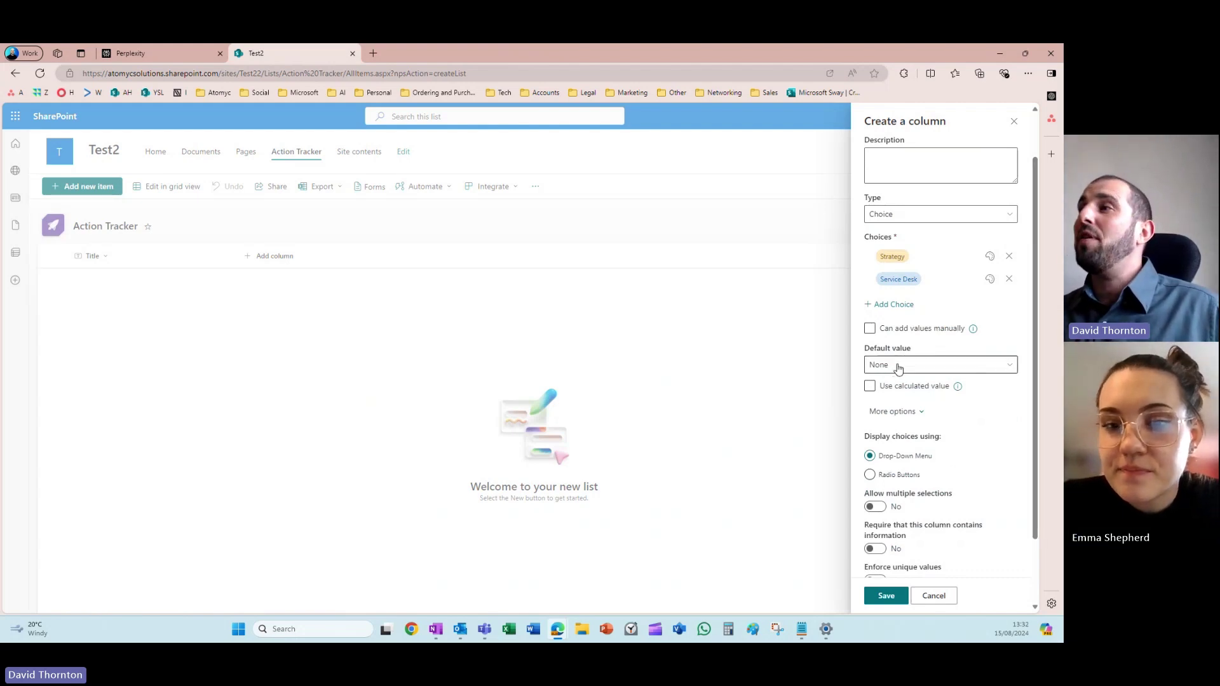
scroll(912, 462, "down", 2)
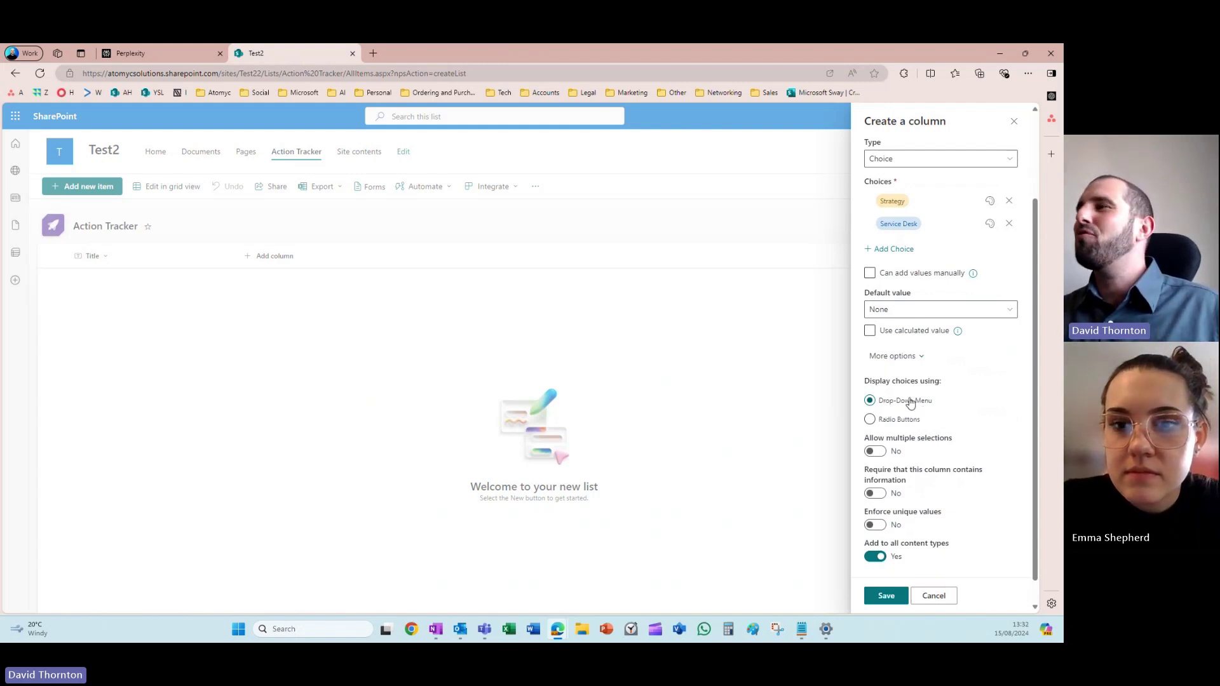
scroll(907, 404, "down", 1)
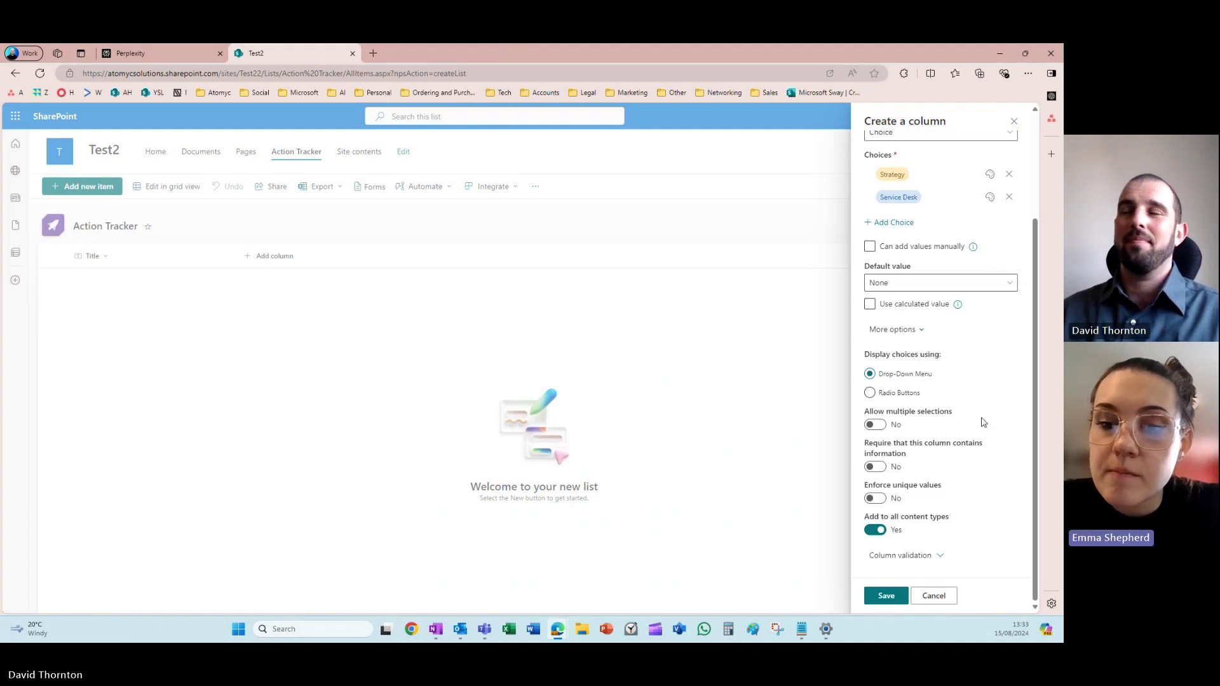
left_click(875, 467)
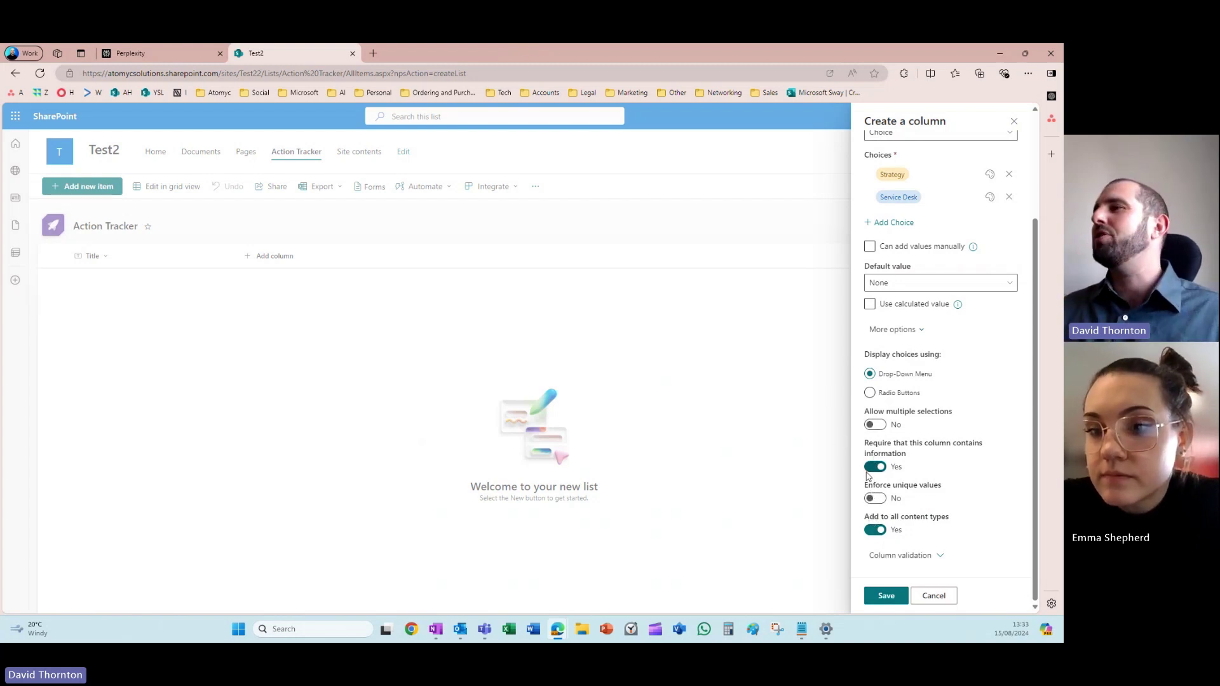
scroll(940, 349, "up", 2)
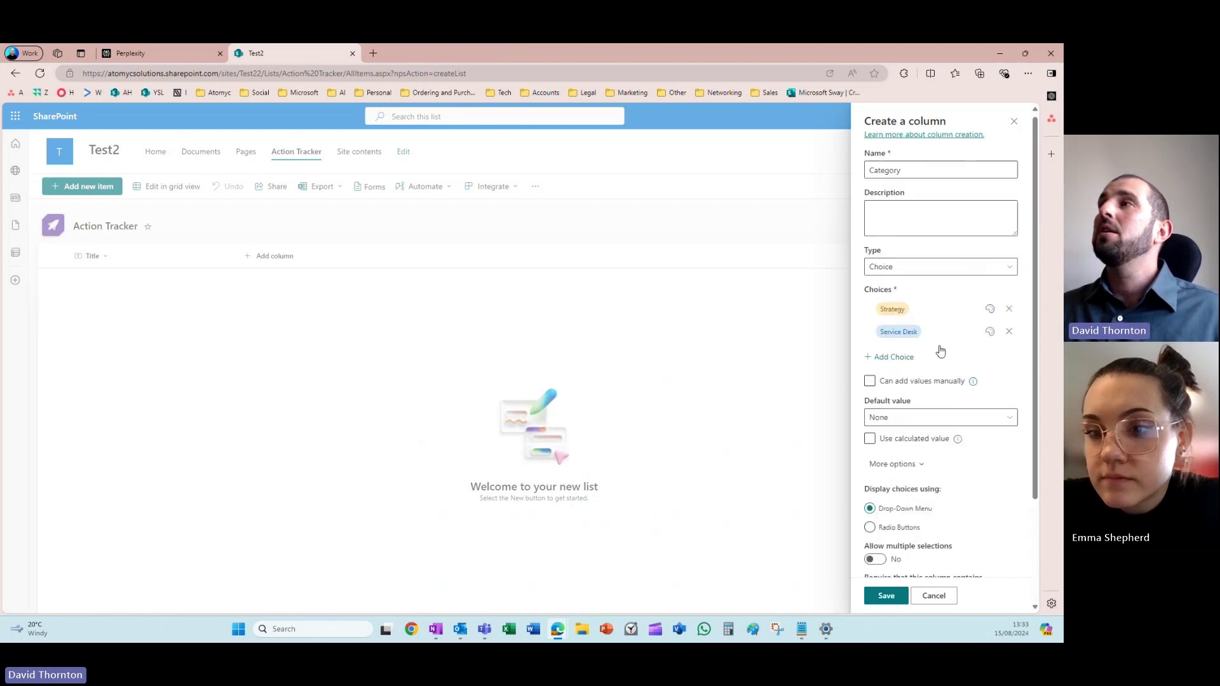
left_click(891, 596)
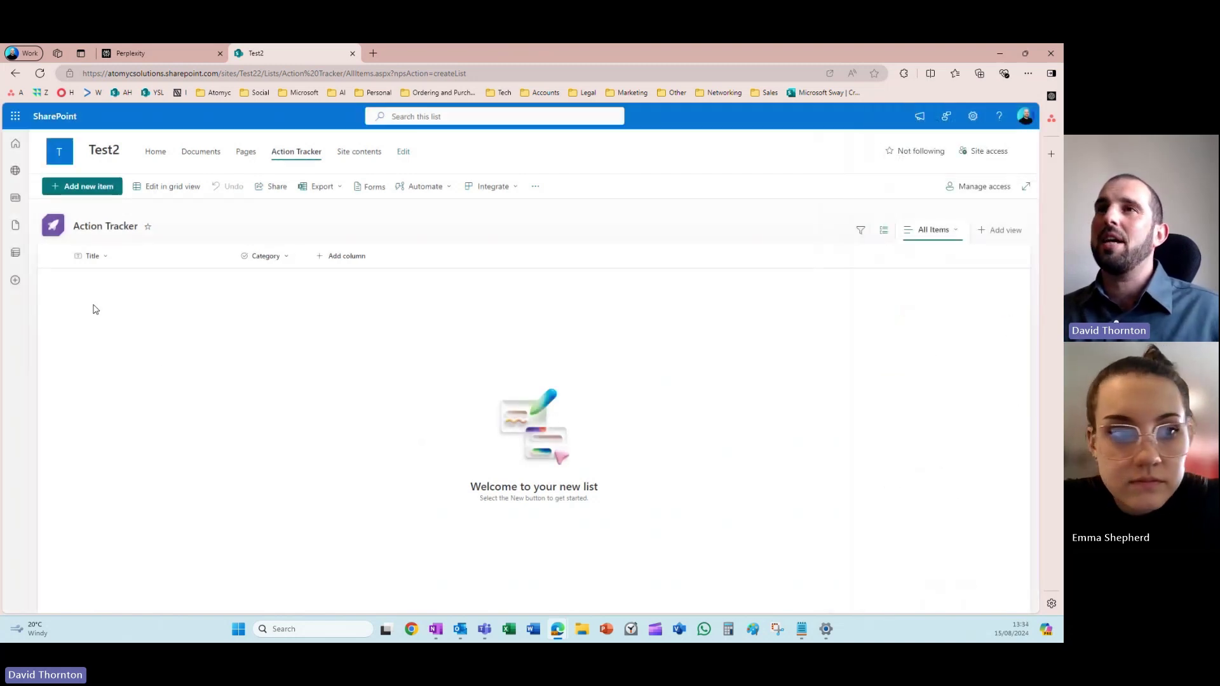
- Start a new single line of text column on the Action Tracker list and name it Subject
left_click(330, 261)
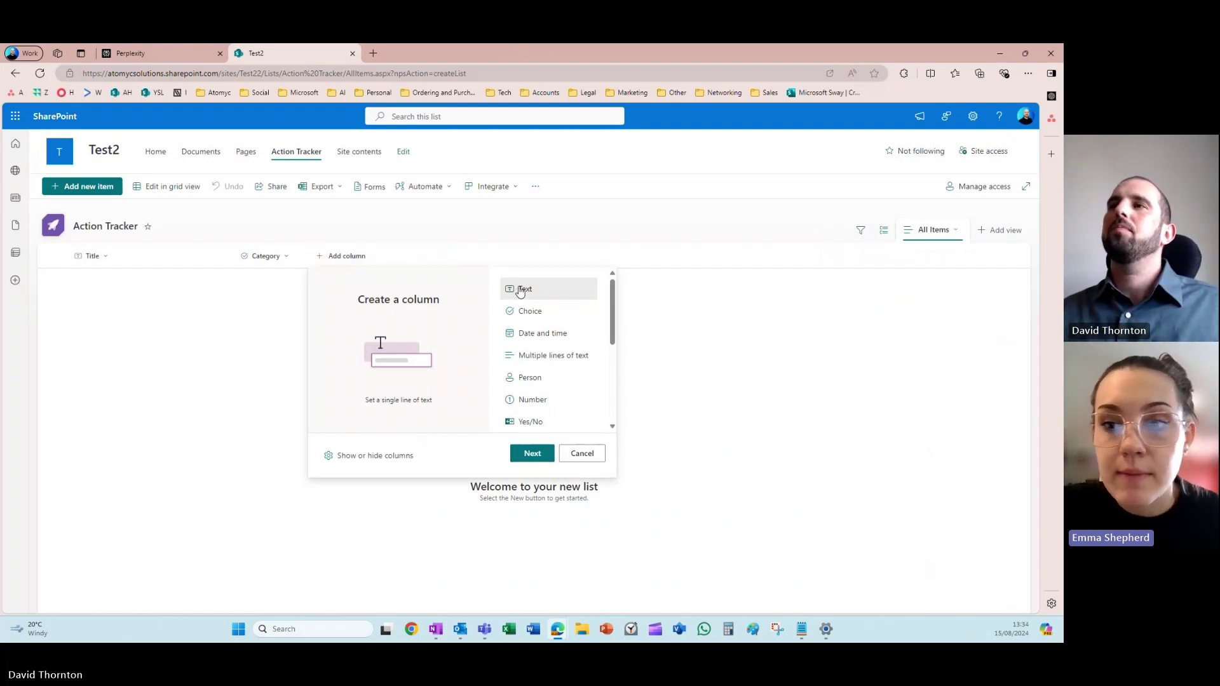
left_click(580, 453)
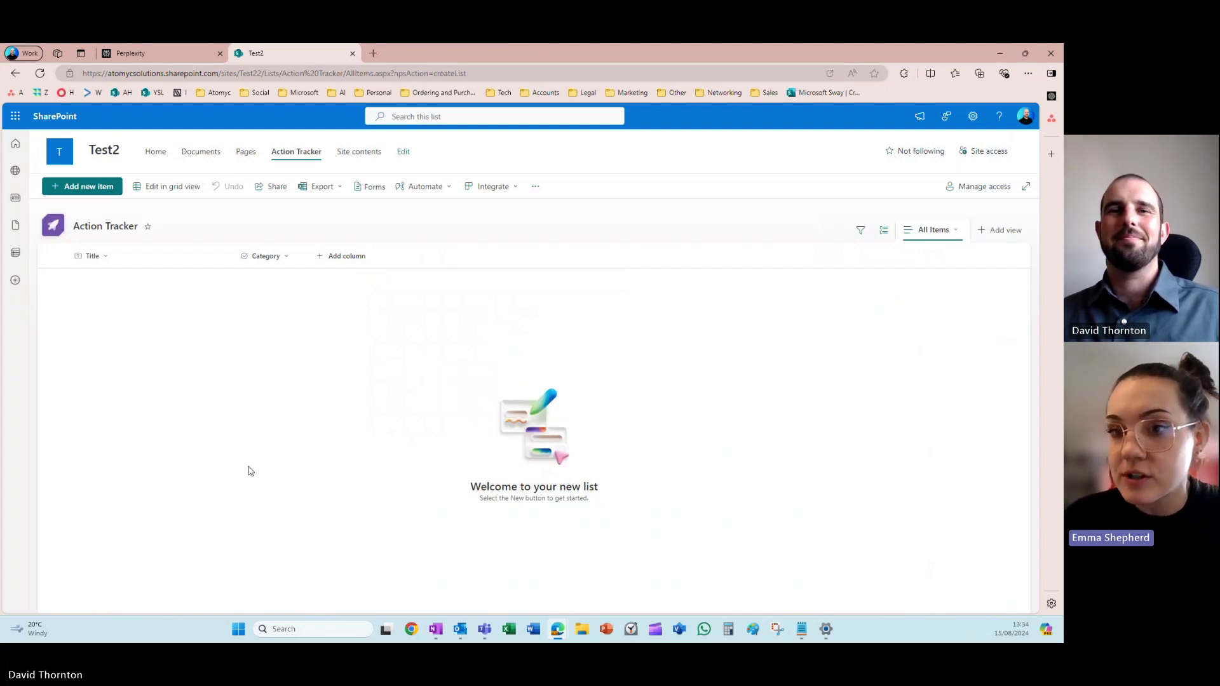
left_click(338, 258)
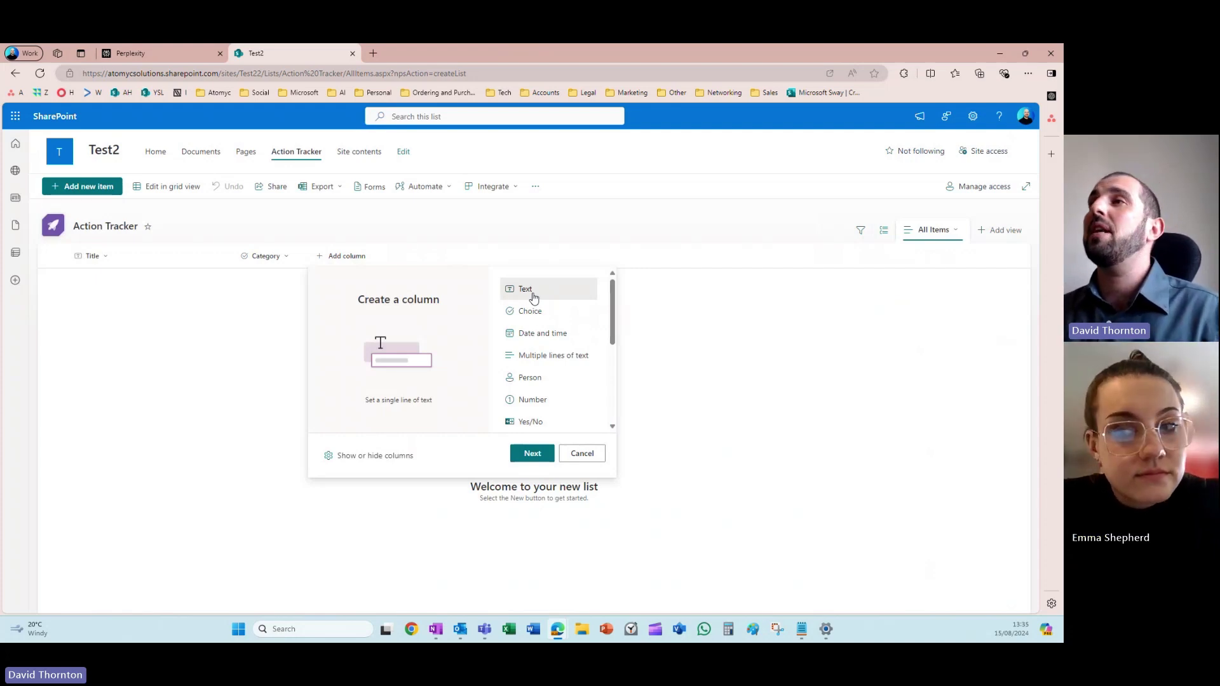
left_click(531, 453)
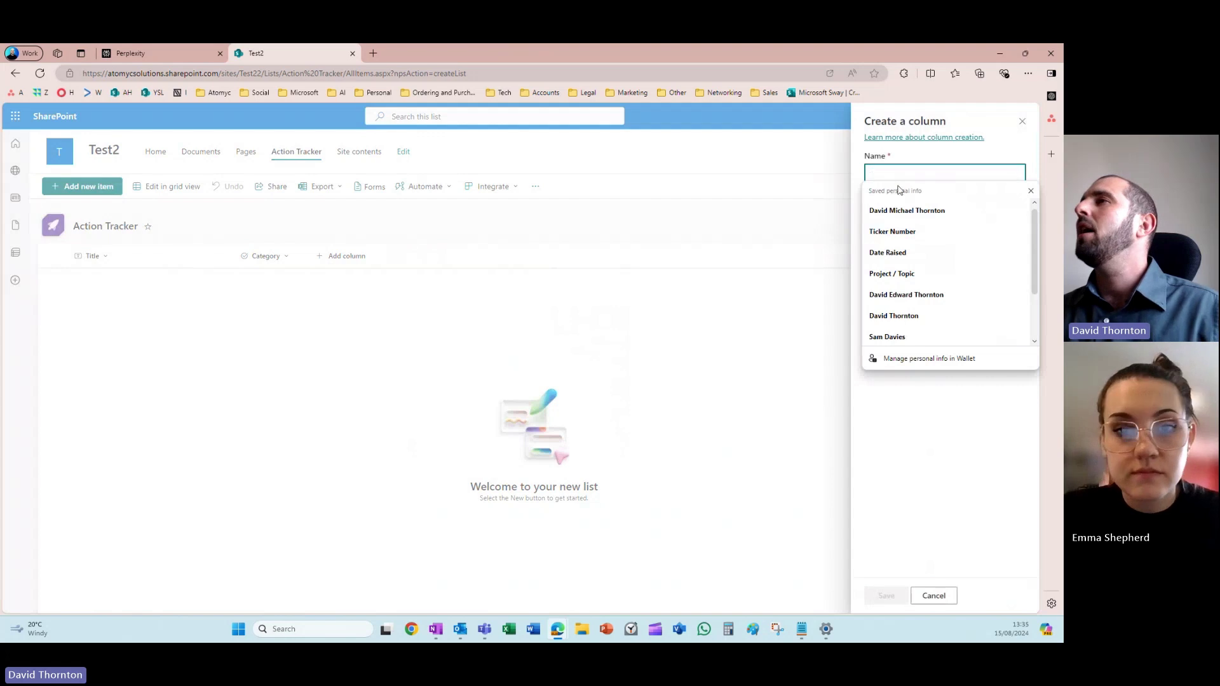
type("Topic")
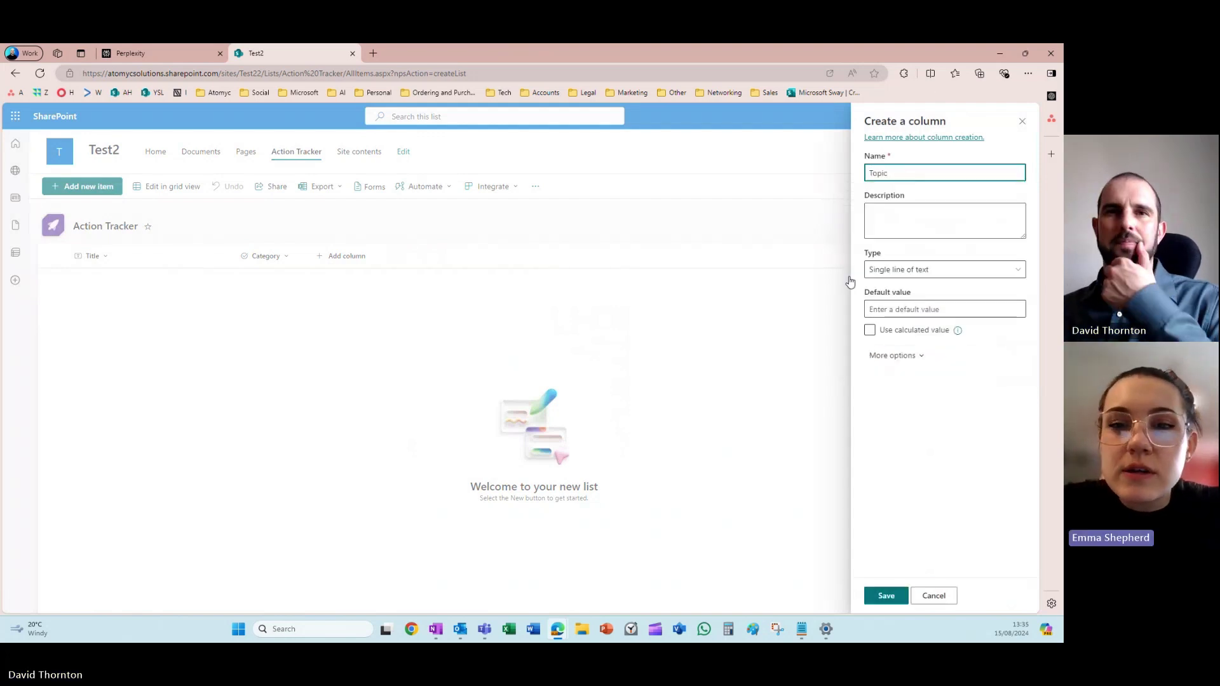
double_click(884, 178)
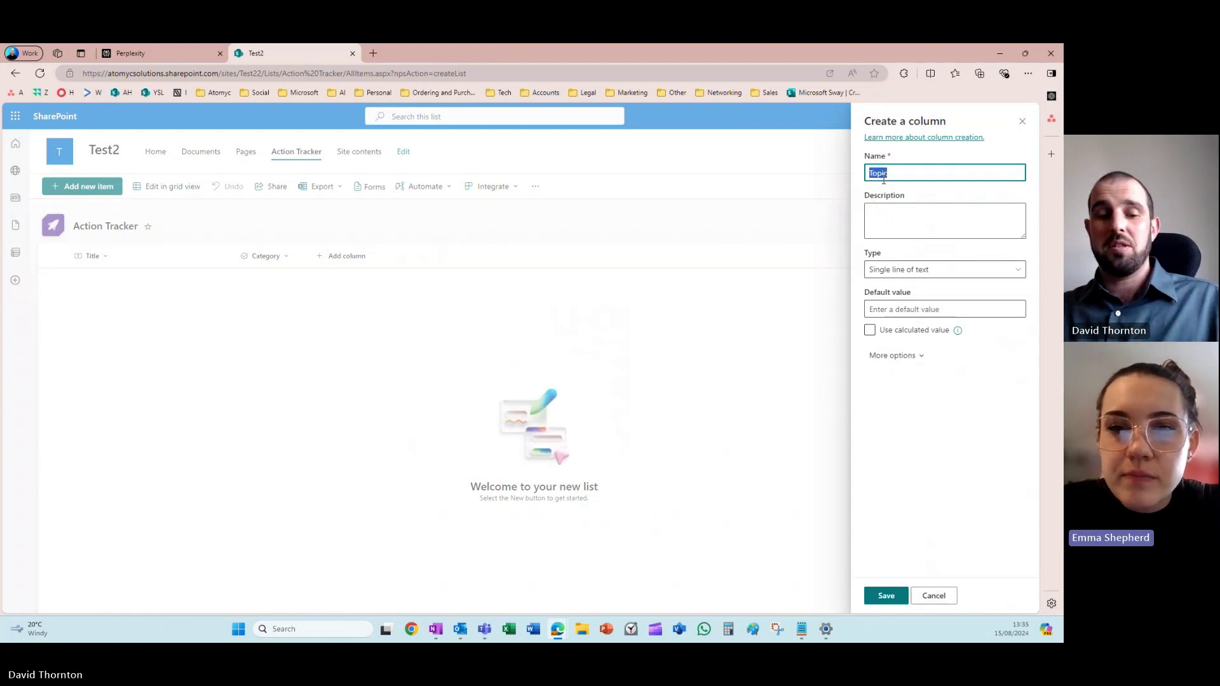
type("Subject")
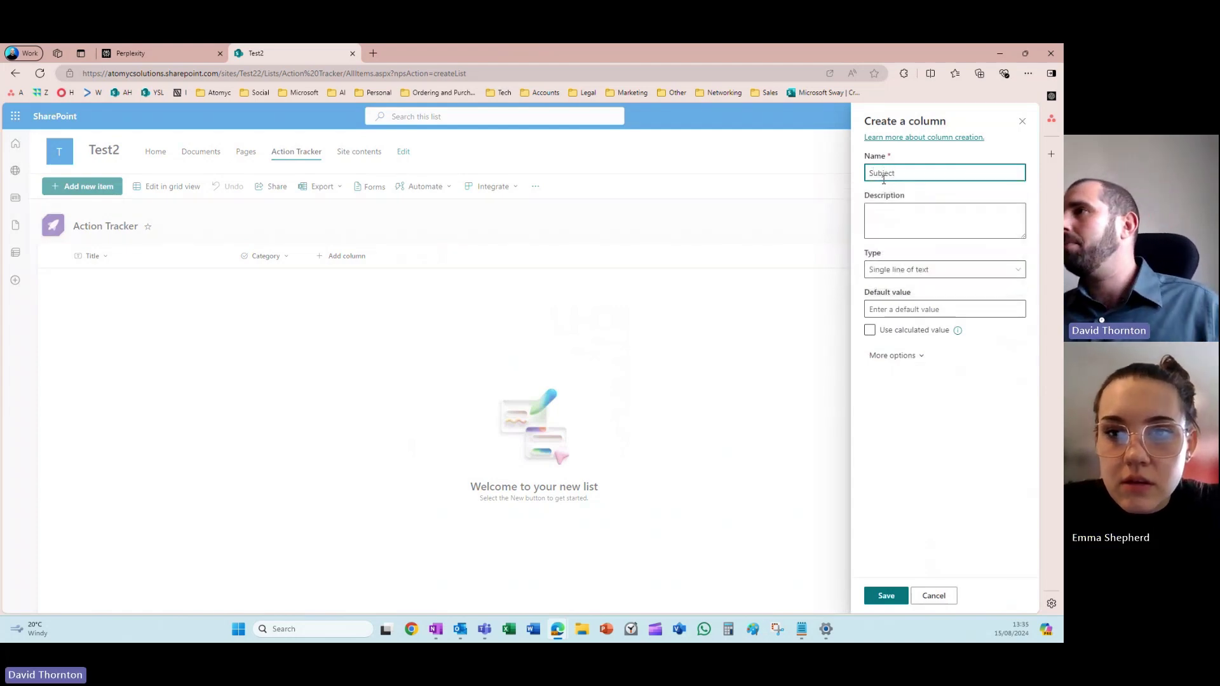
- Require that the Subject column contains information, keeping its maximum number of characters at 255
left_click(893, 308)
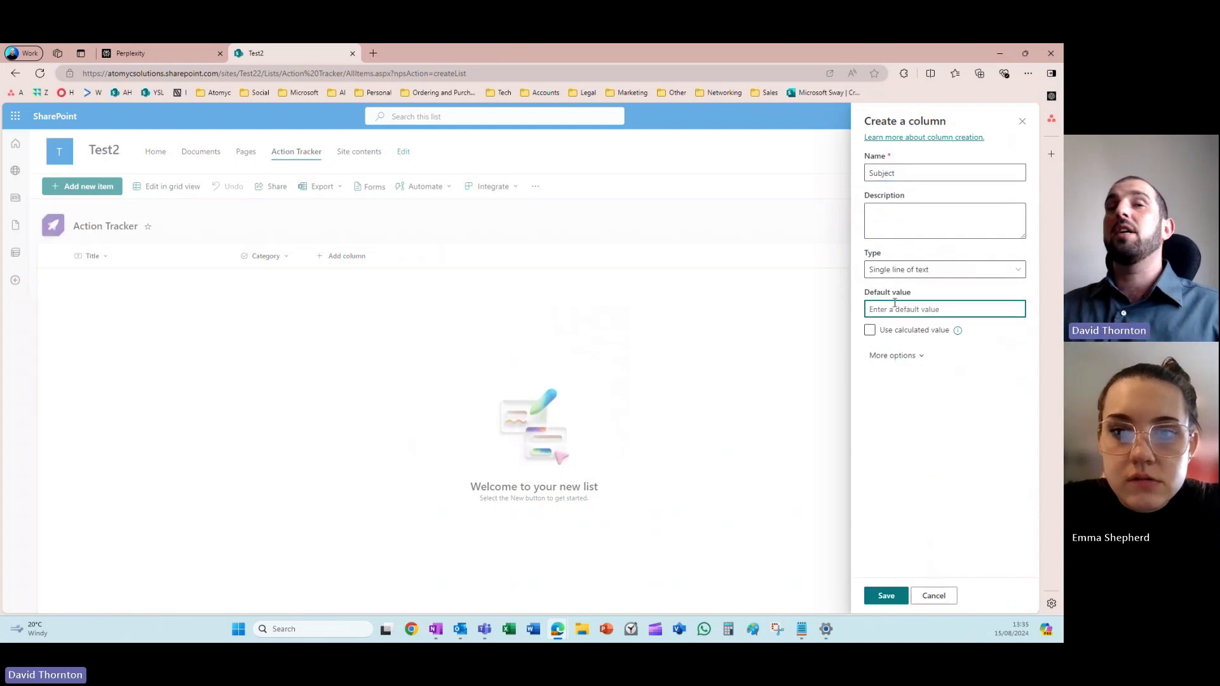
left_click(903, 355)
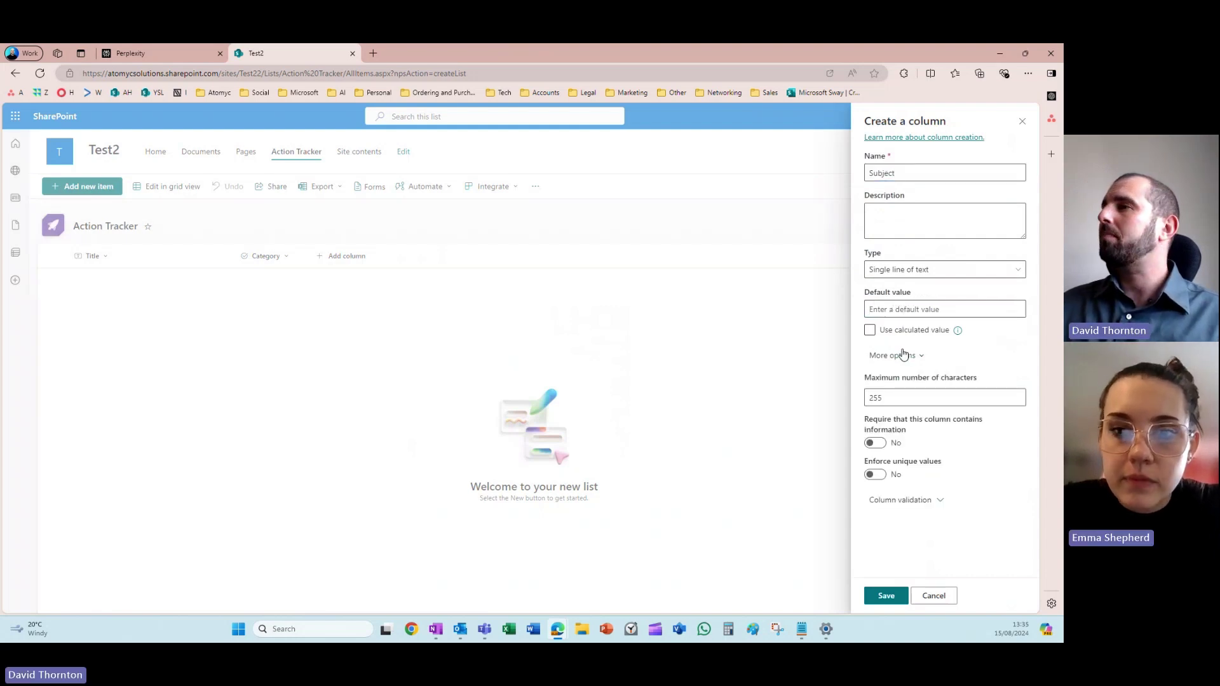
left_click(878, 398)
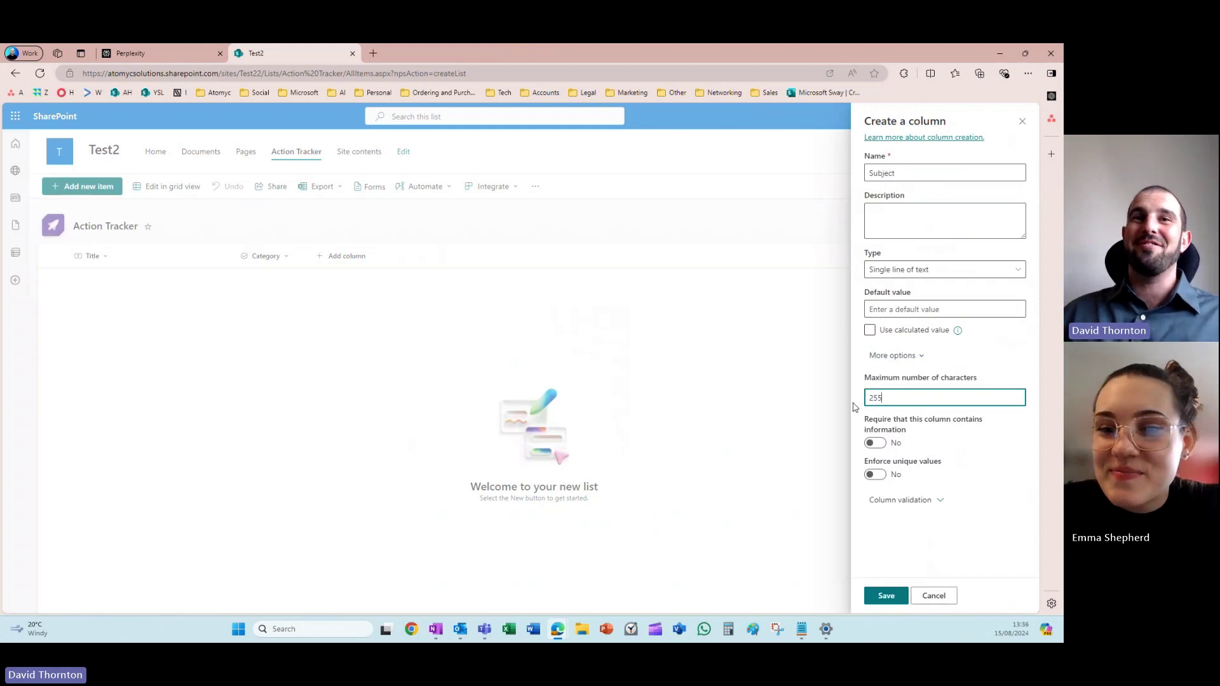
left_click(873, 448)
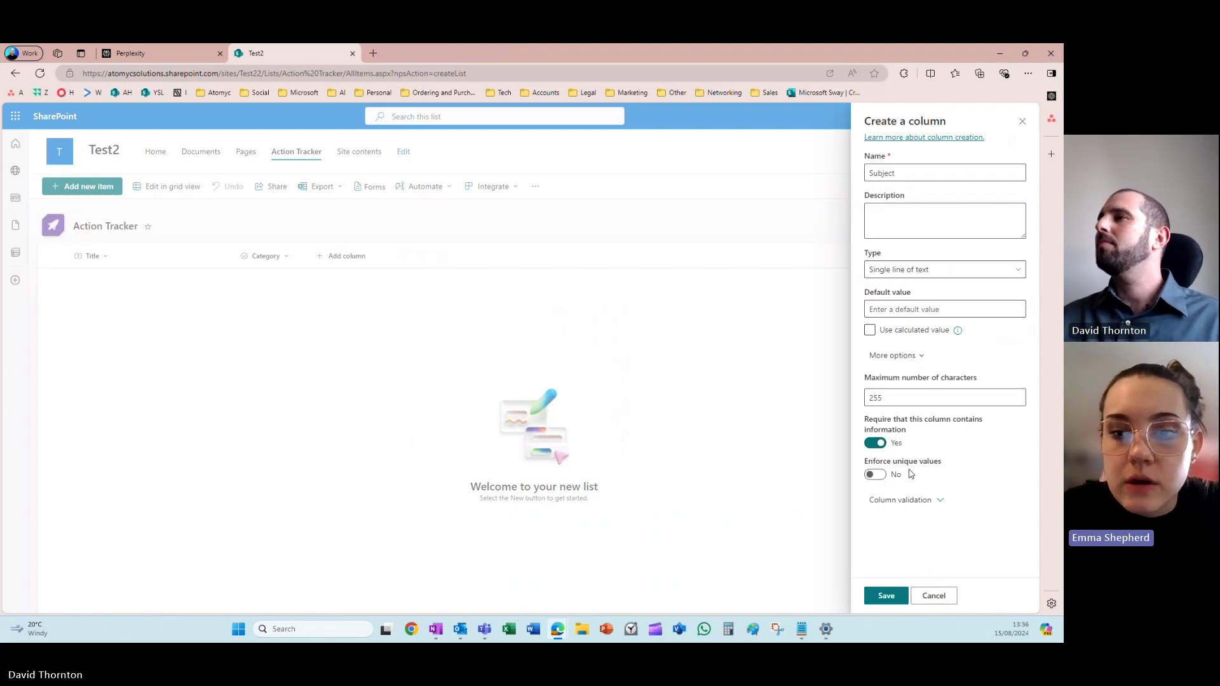
- Review the Subject column's validation formula and user message settings, leave them empty, and save the column
left_click(930, 502)
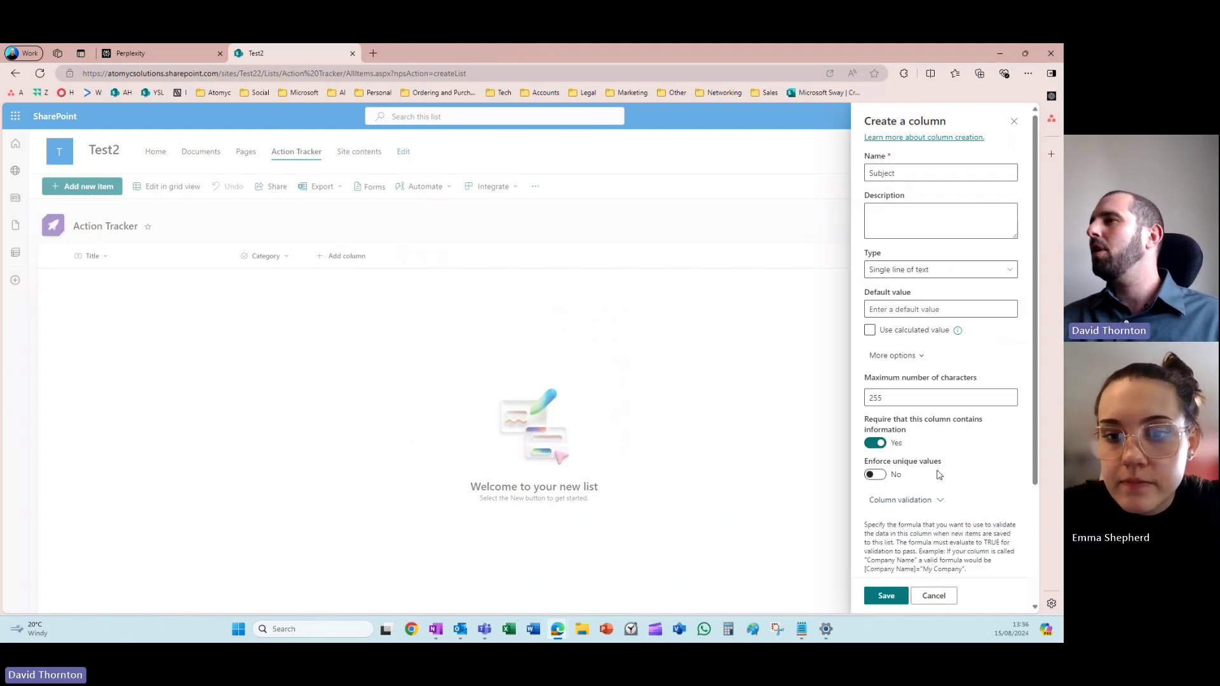
scroll(915, 502, "down", 3)
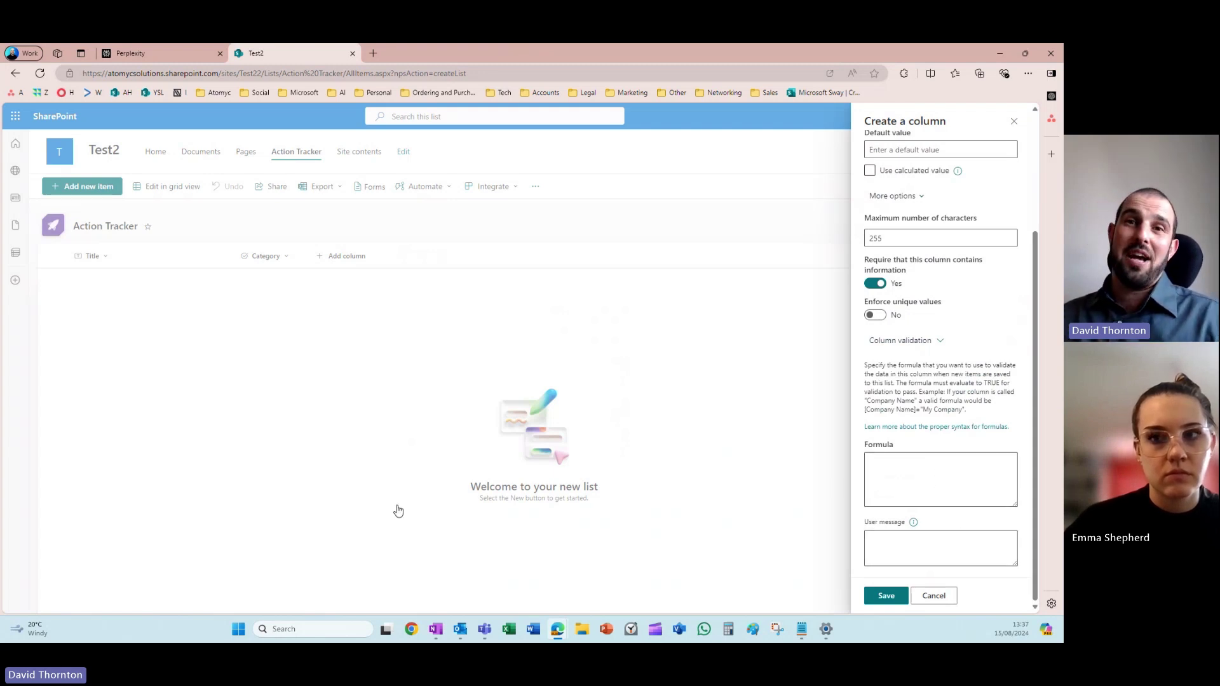
left_click(920, 490)
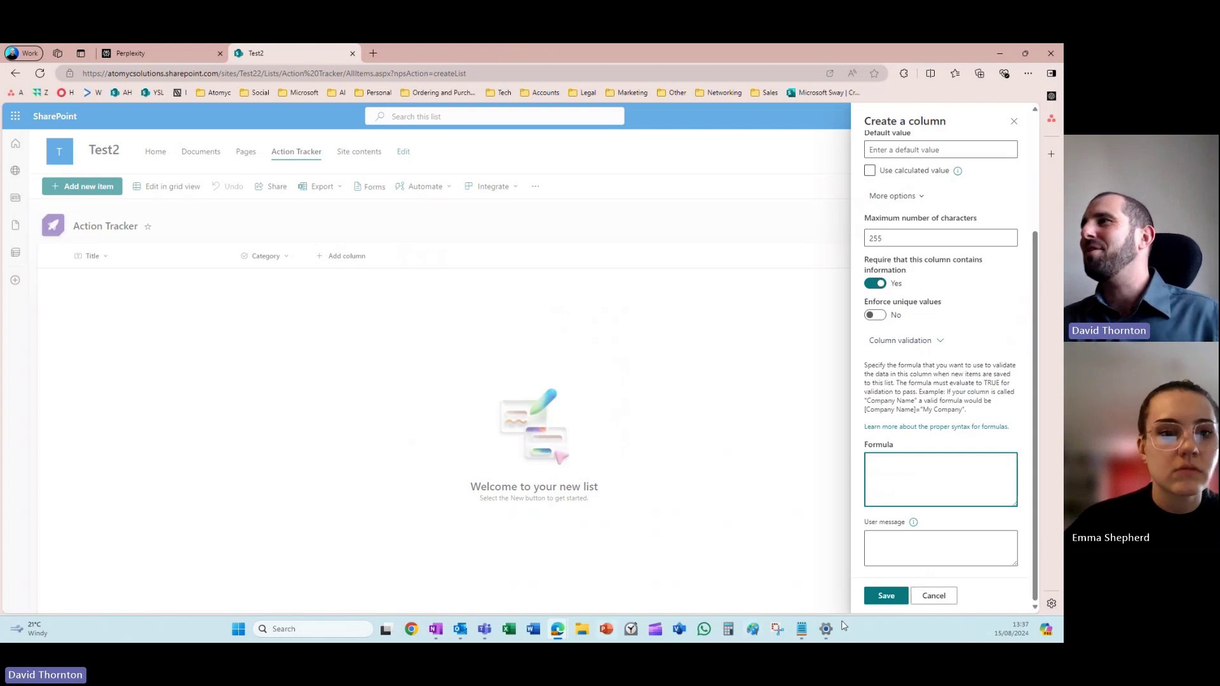
left_click(940, 342)
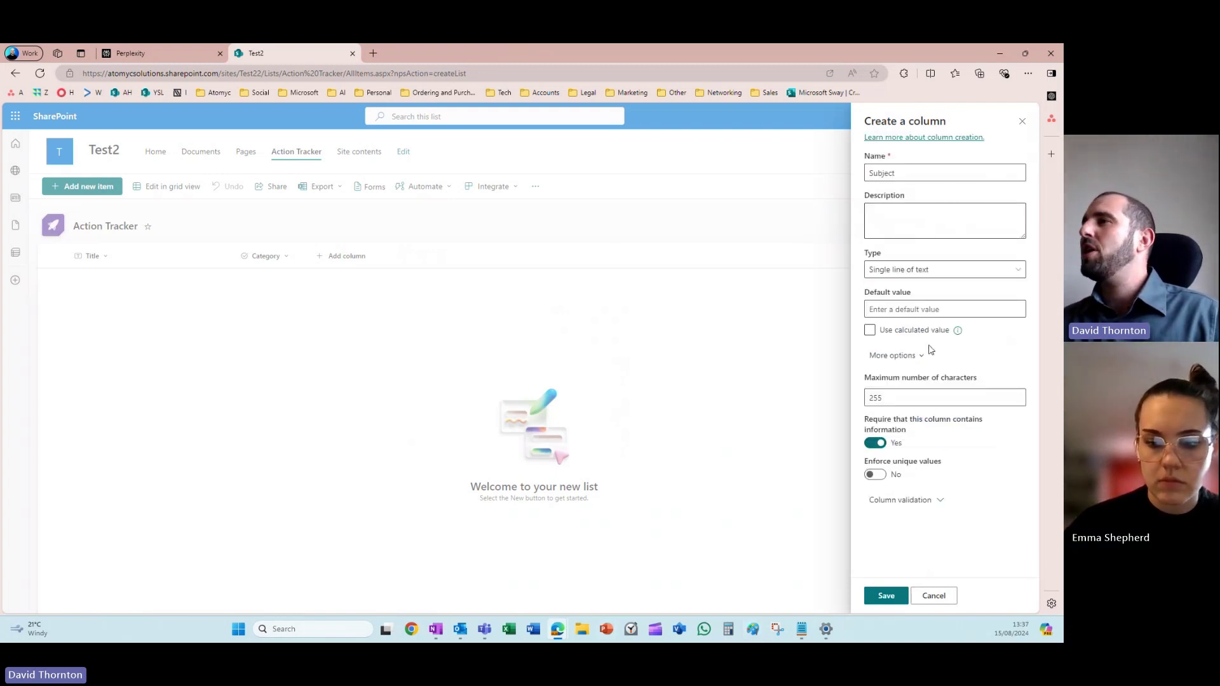
left_click(904, 601)
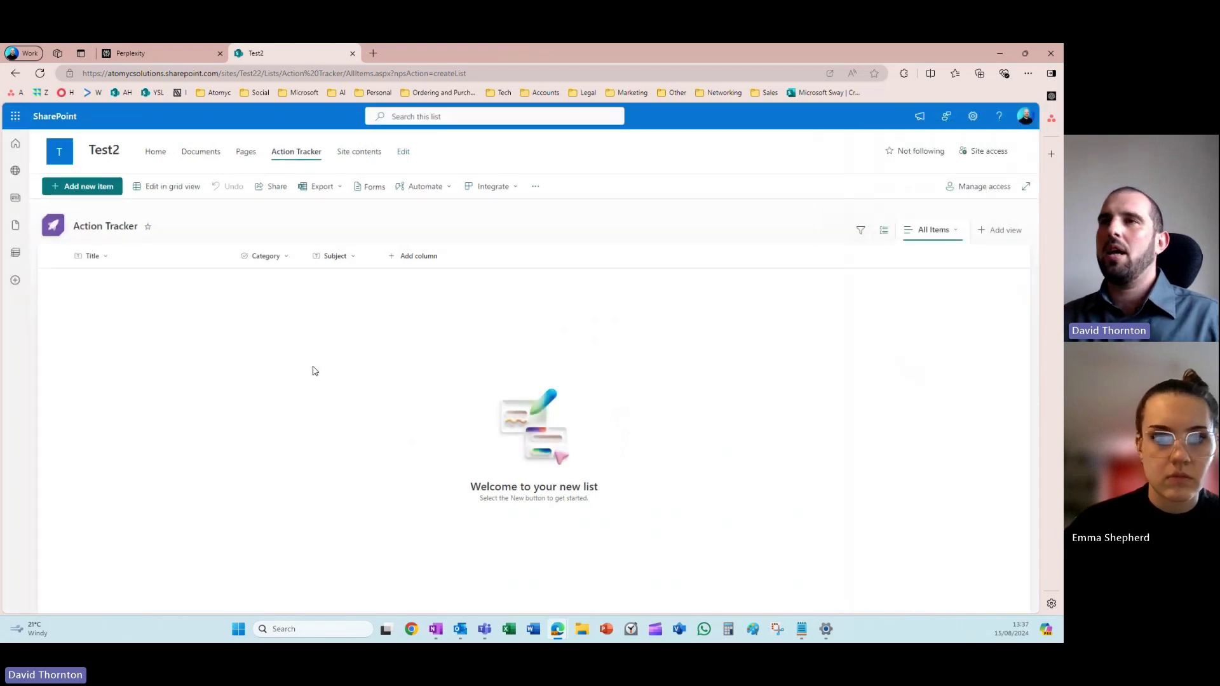
- Start a new multiple lines of text column on the Action Tracker list and name it Action
left_click(419, 256)
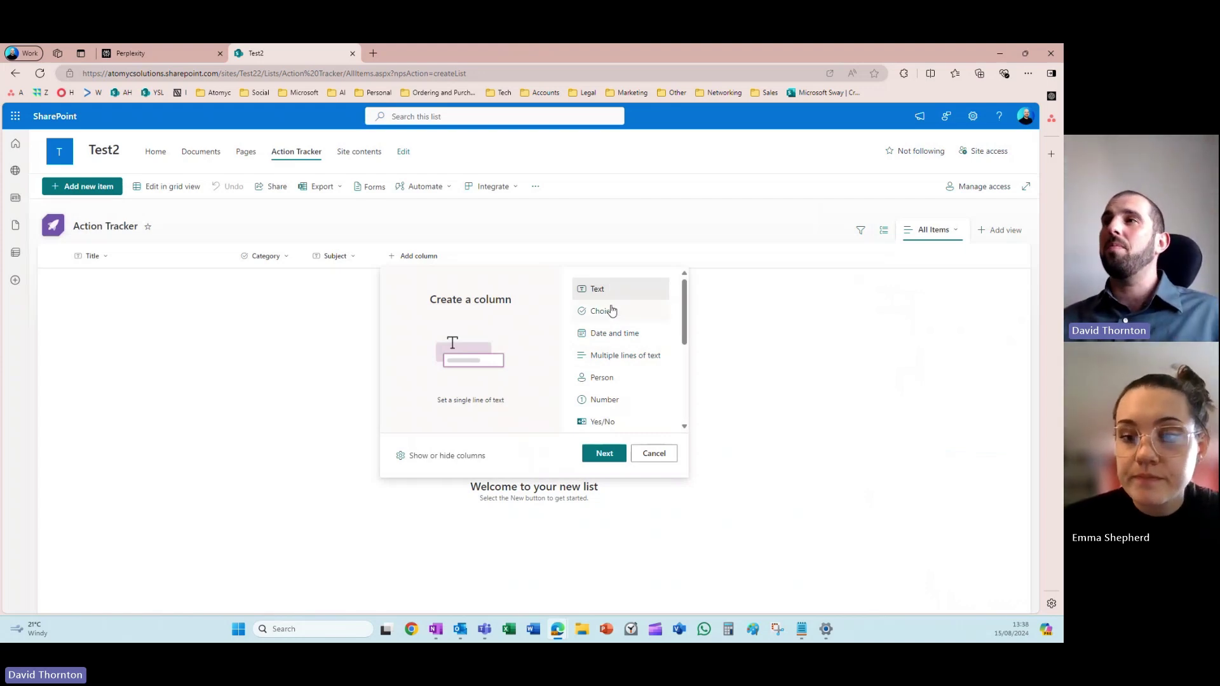
left_click(621, 358)
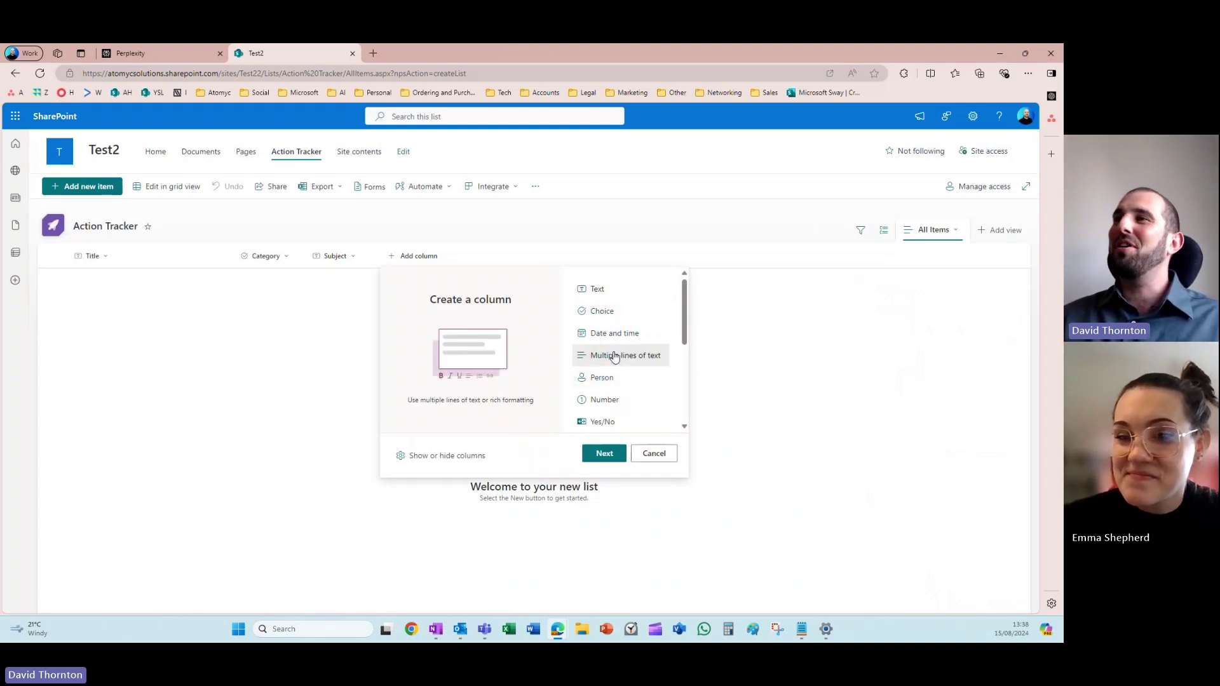
left_click(594, 454)
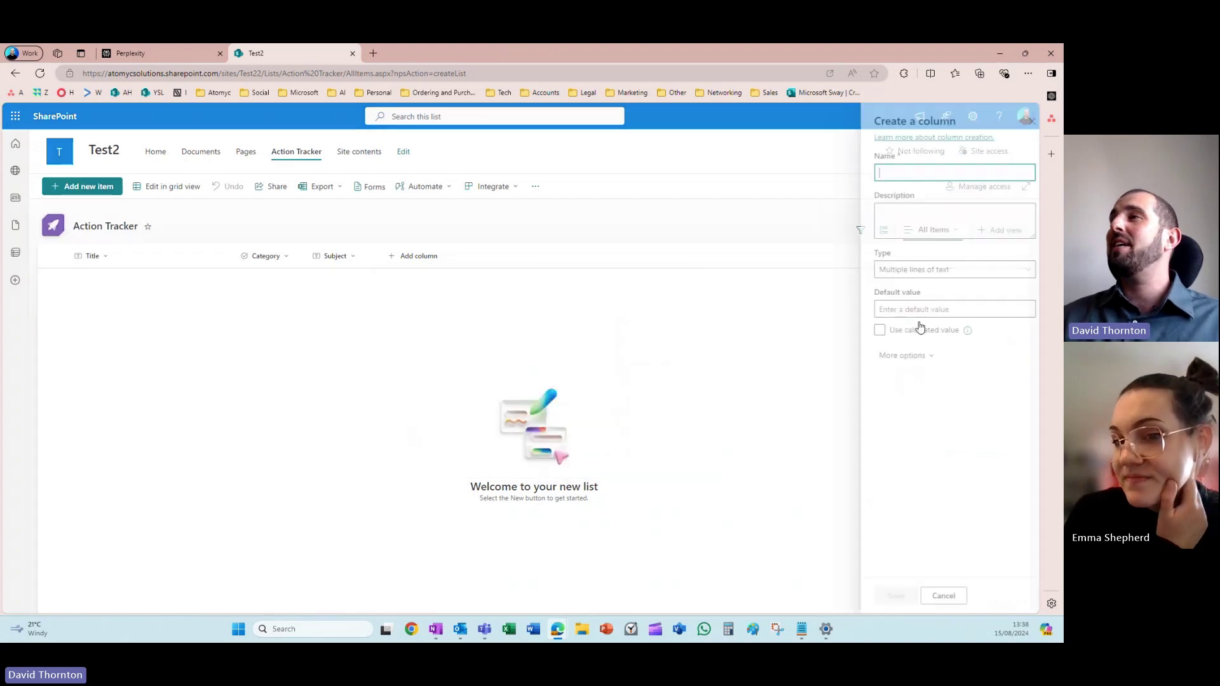
left_click(915, 175)
left_click(922, 171)
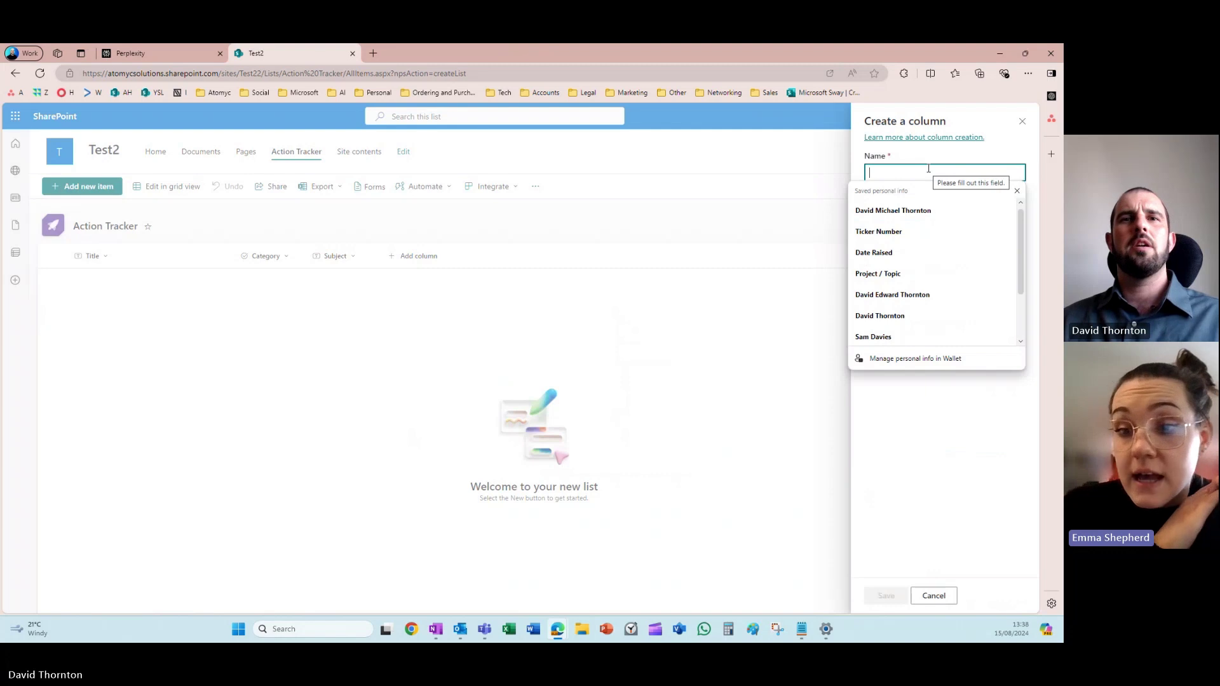
type("Action")
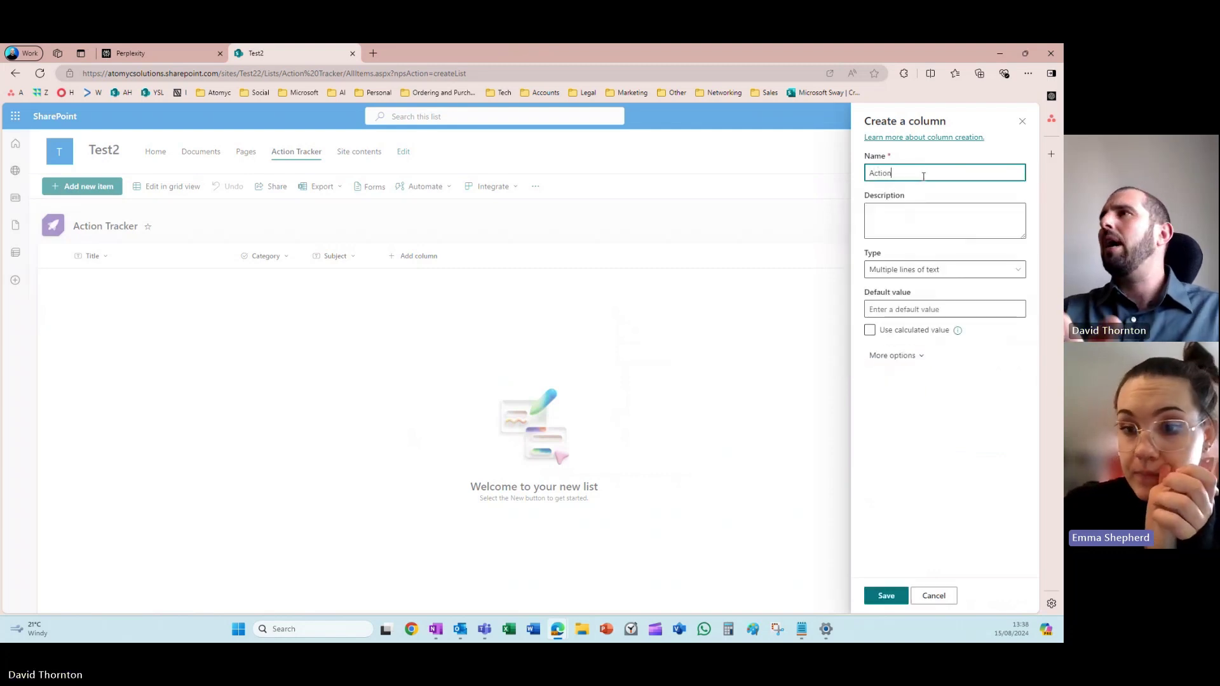
- Turn on enhanced rich text for the Action column and save the column
left_click(942, 270)
left_click(907, 274)
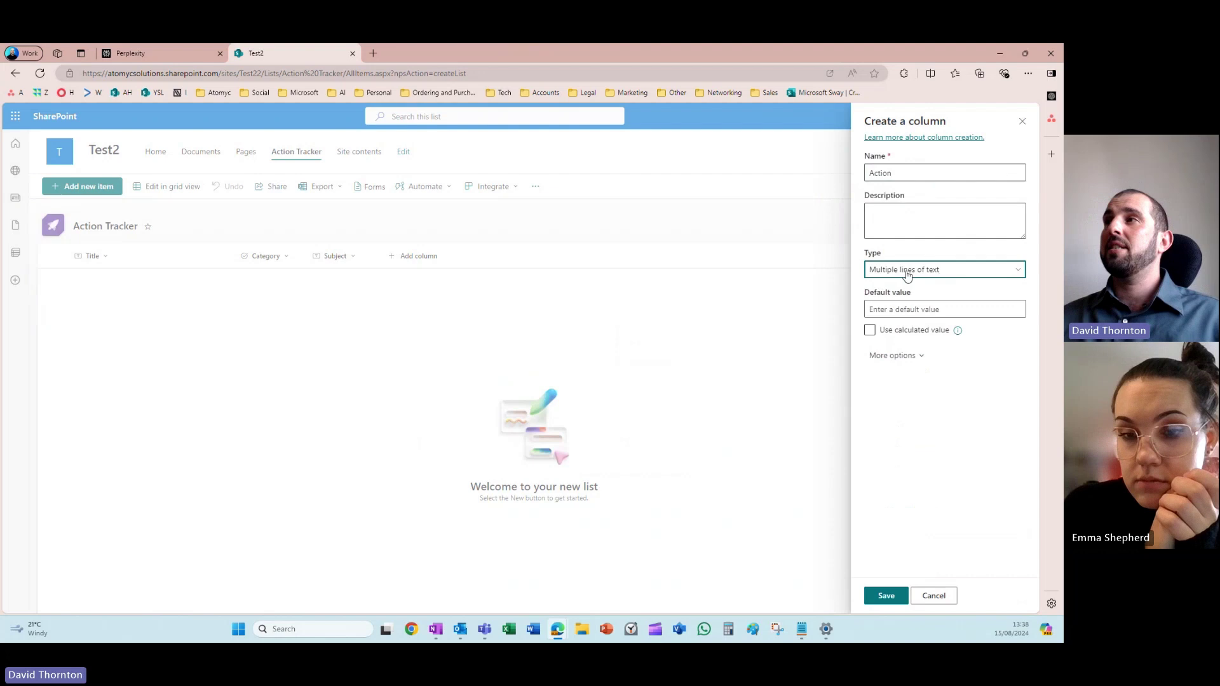
left_click(891, 355)
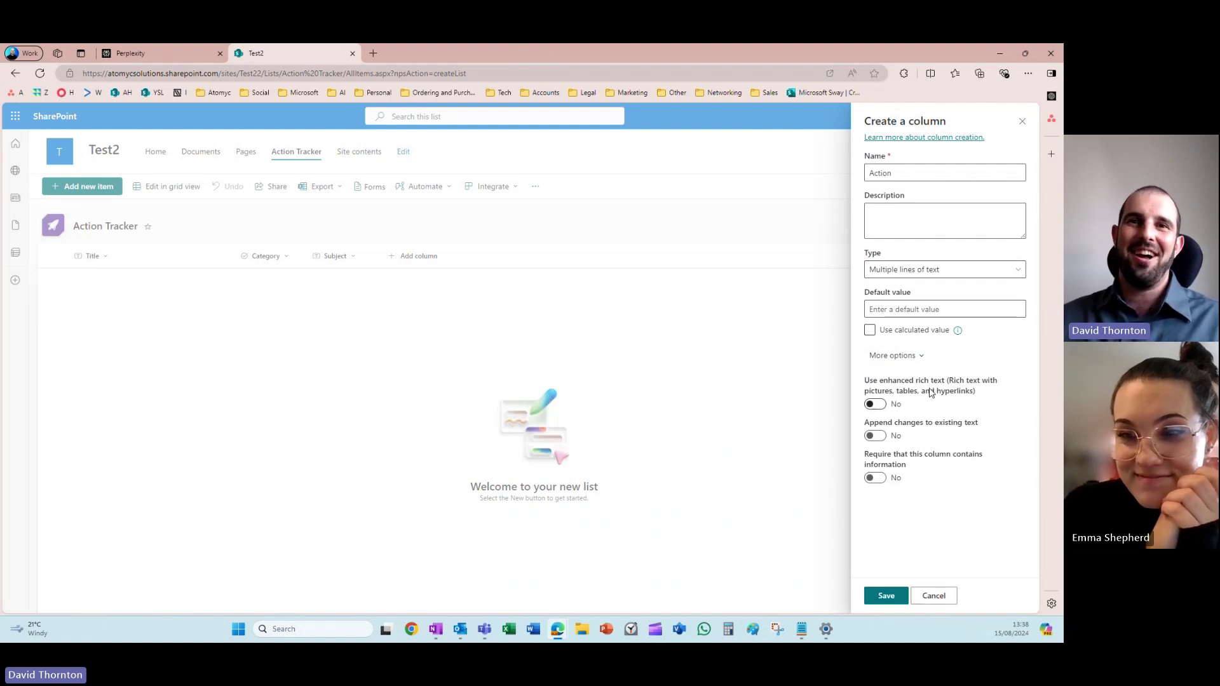
left_click(880, 407)
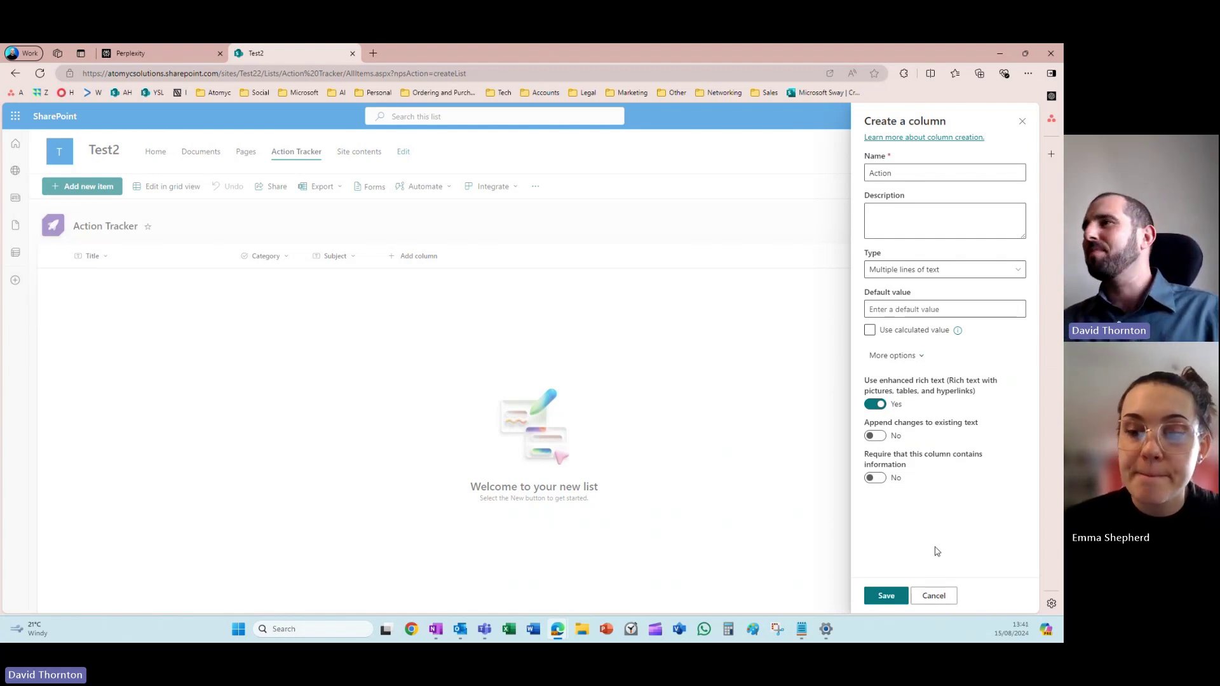
left_click(888, 596)
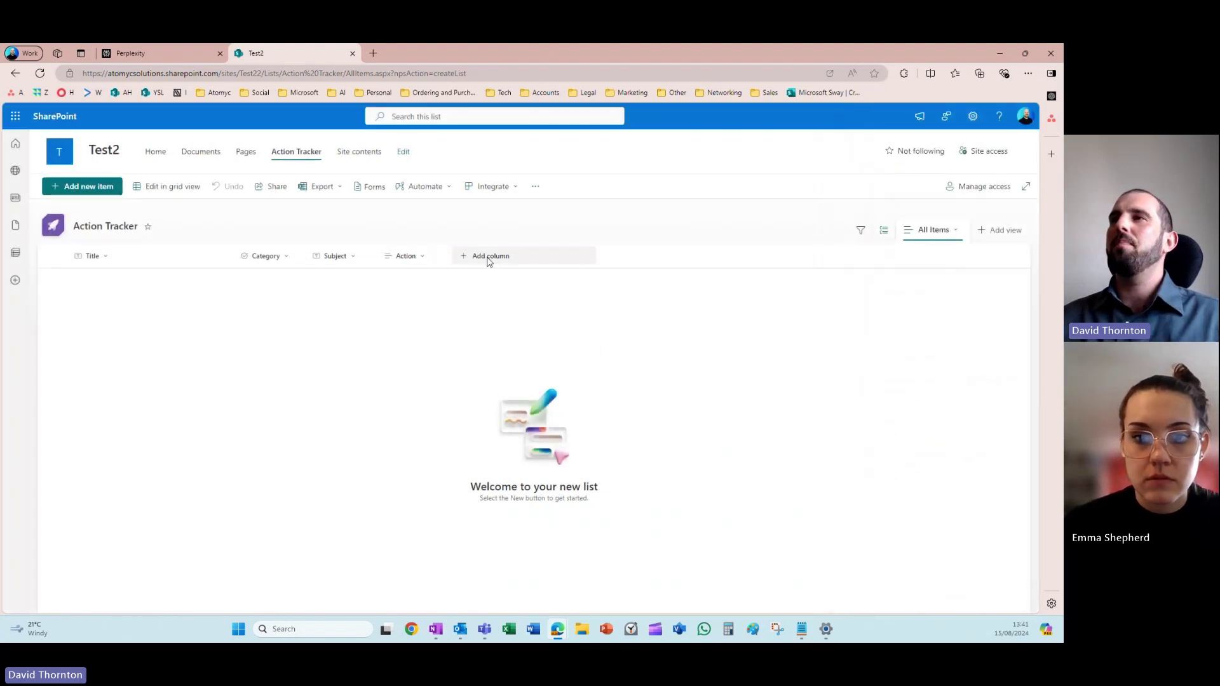
- Start a new date and time column on the Action Tracker list and name it Date Raised
left_click(490, 258)
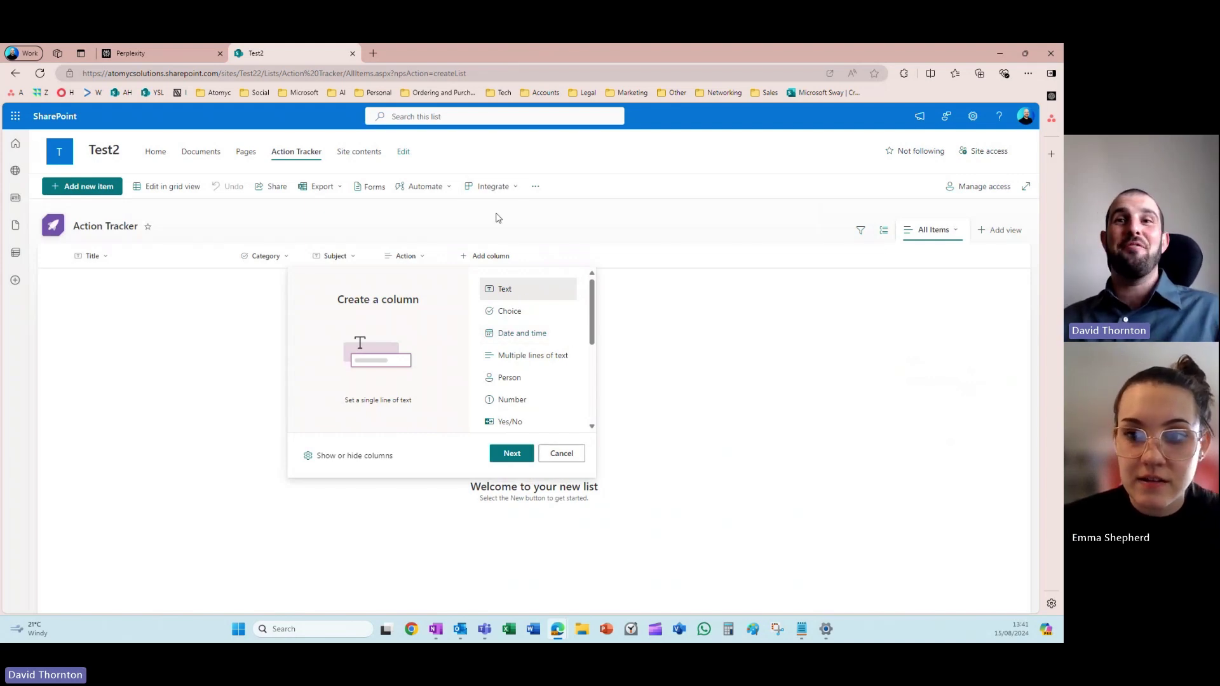
left_click(512, 333)
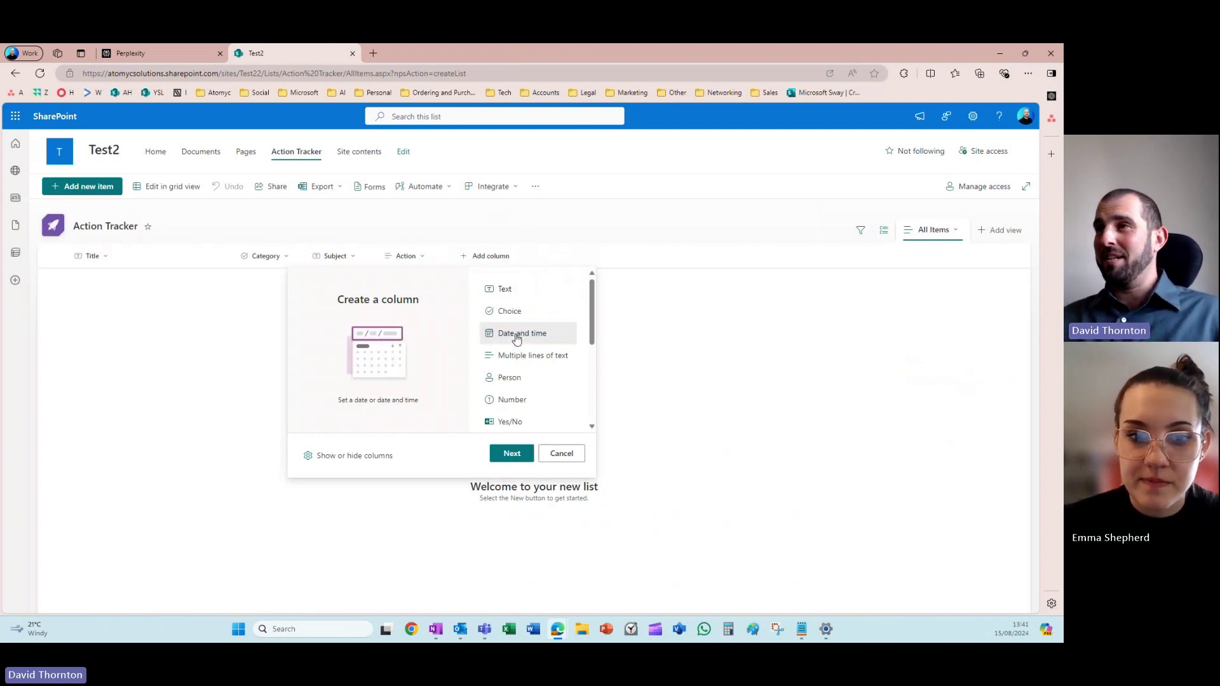
left_click(511, 454)
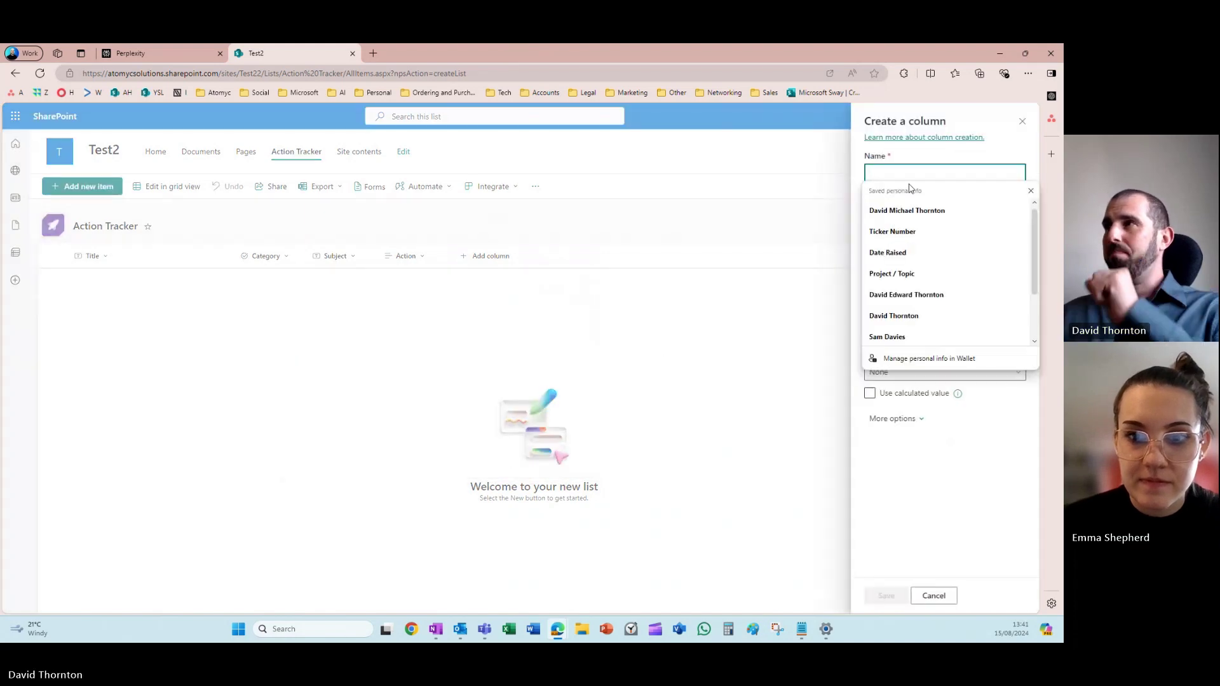
type("DAte Raised")
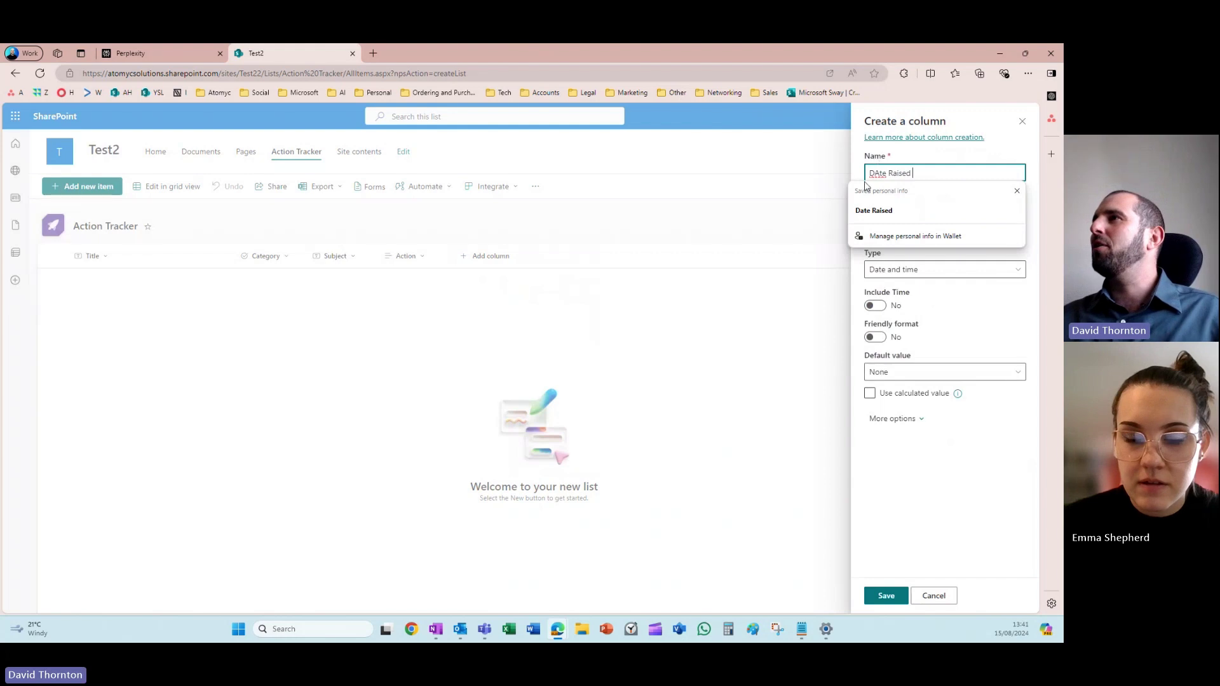
right_click(883, 172)
left_click(884, 183)
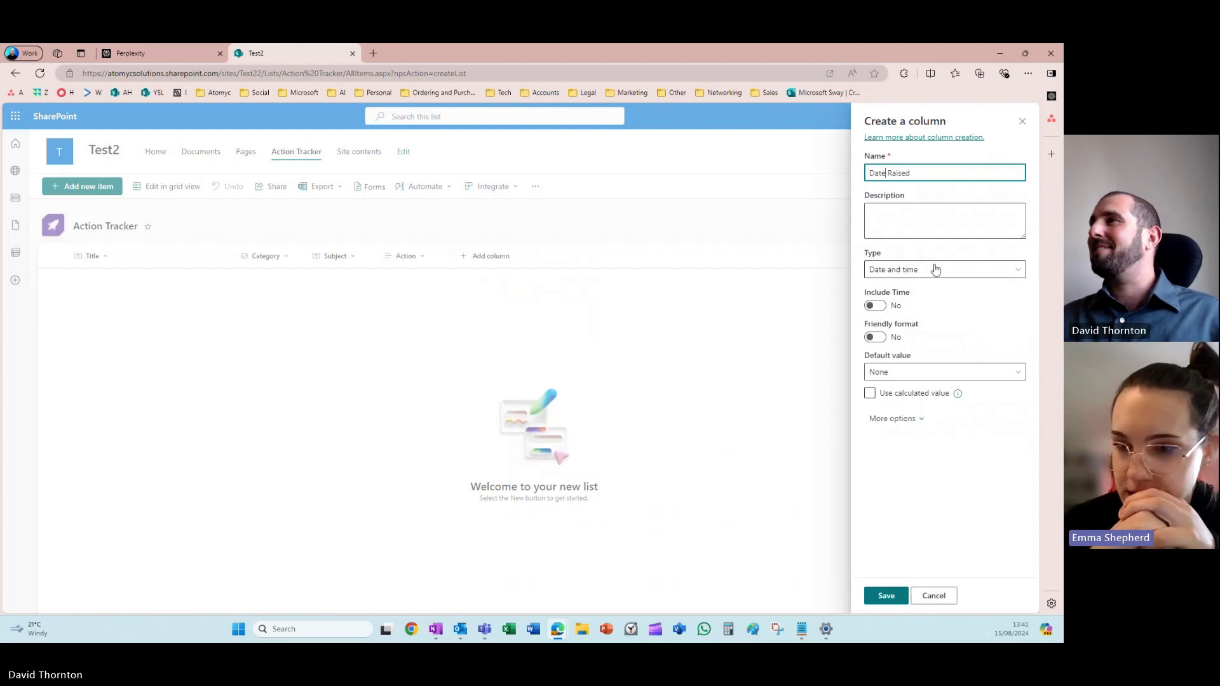
- Enter "Testing testing...." as the description of the Date Raised column
left_click(961, 218)
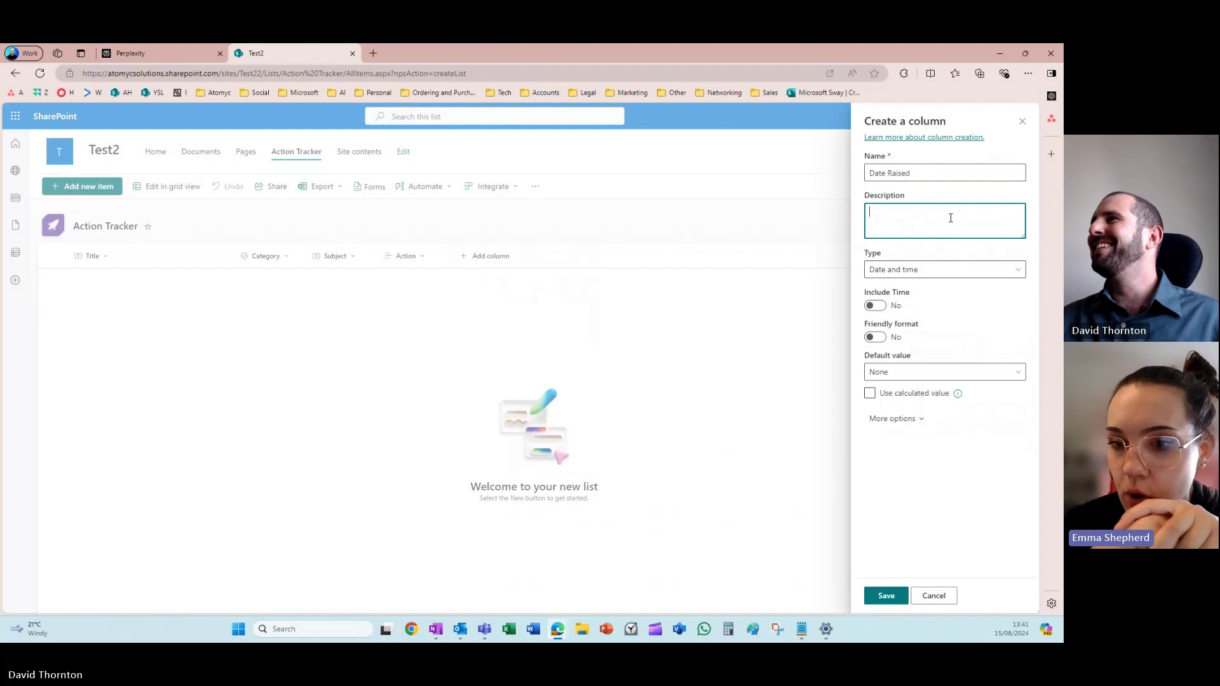
type("Test")
key("BackSpace")
key("BackSpace")
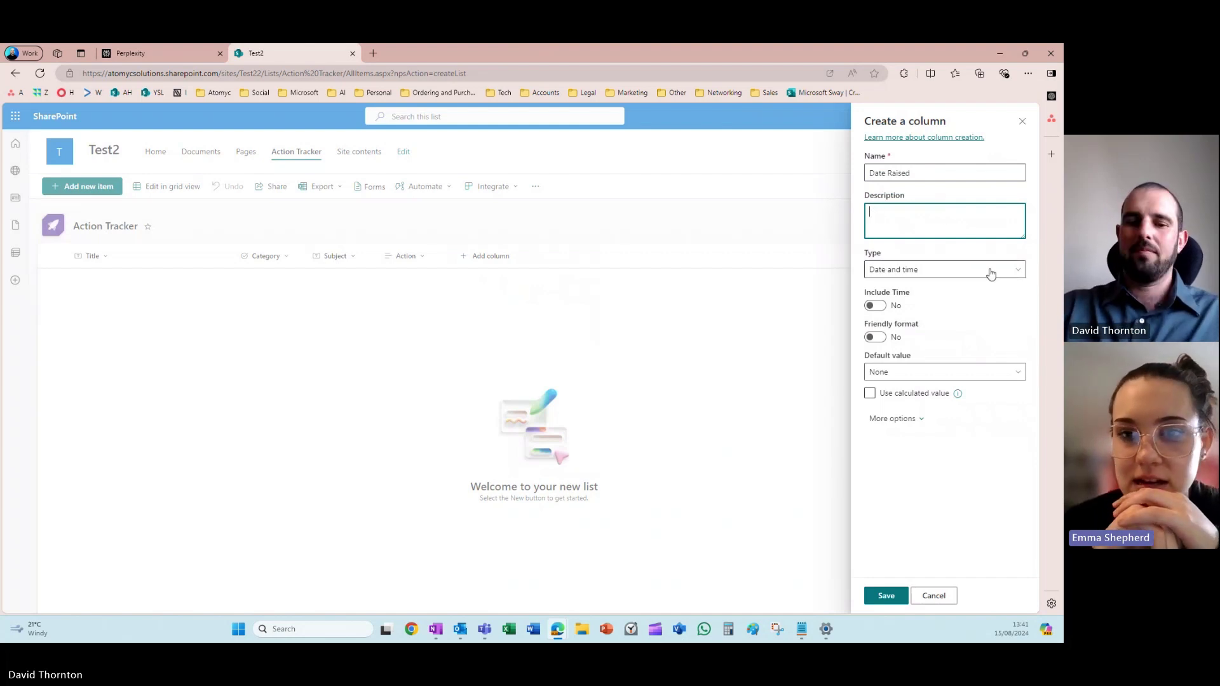
type("Testing testing")
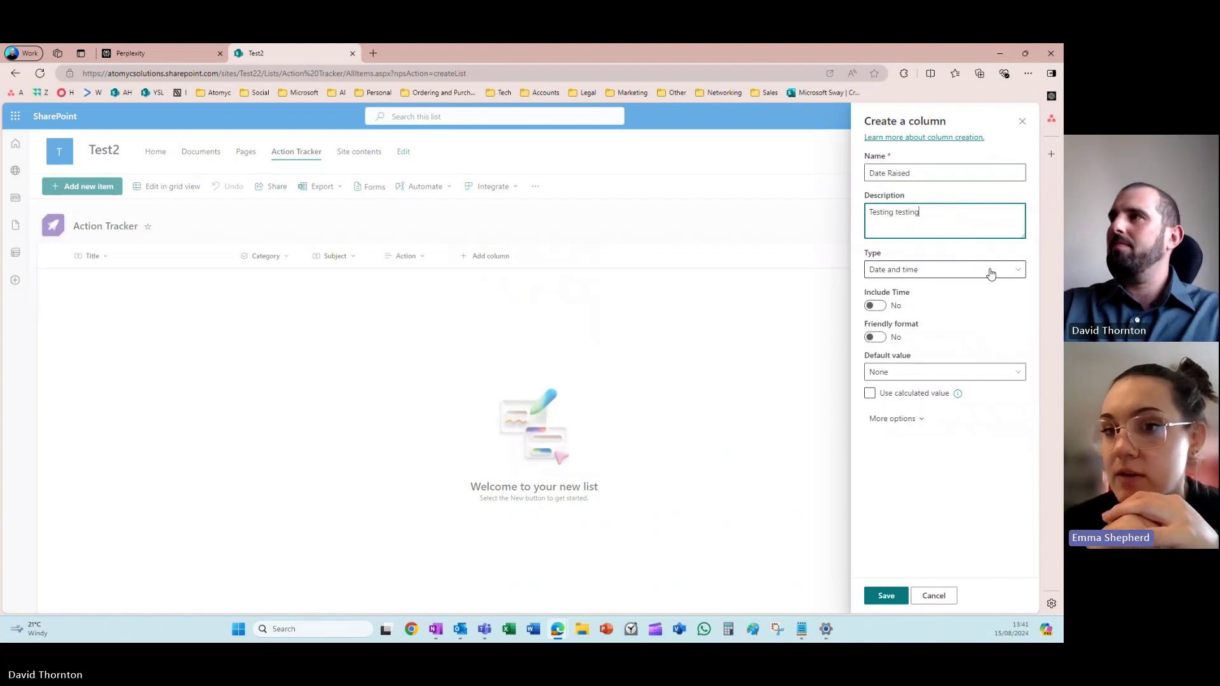
type("....")
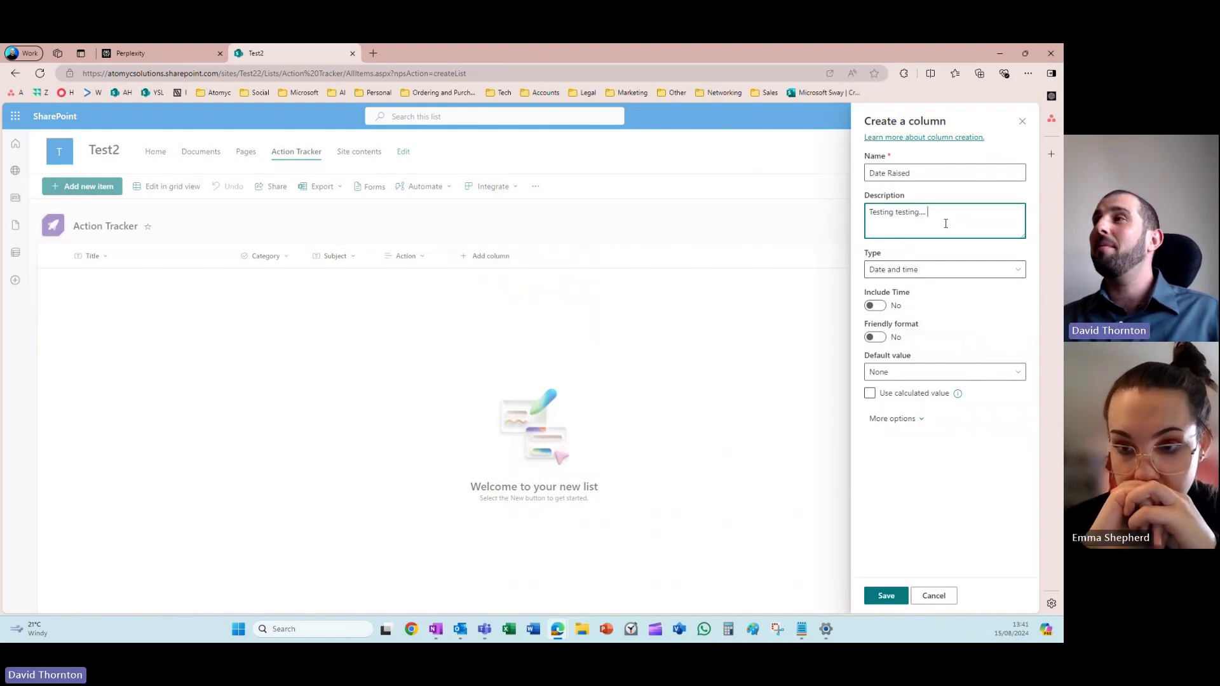
key("ctrl+a")
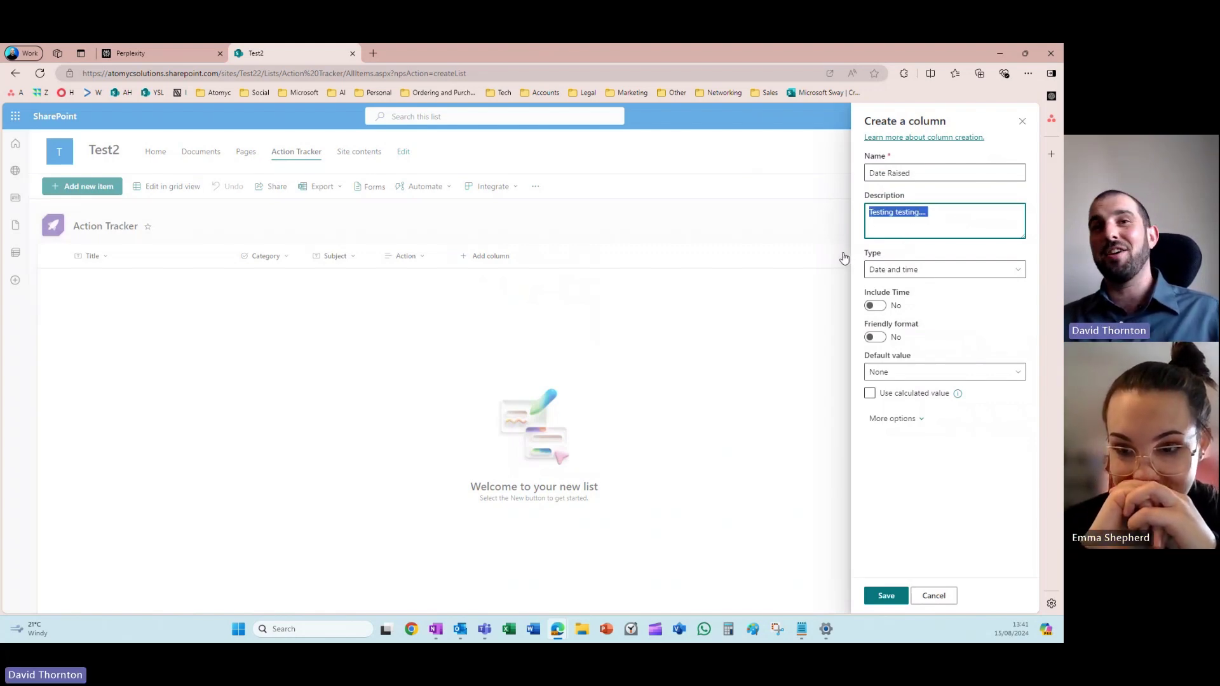
left_click(963, 207)
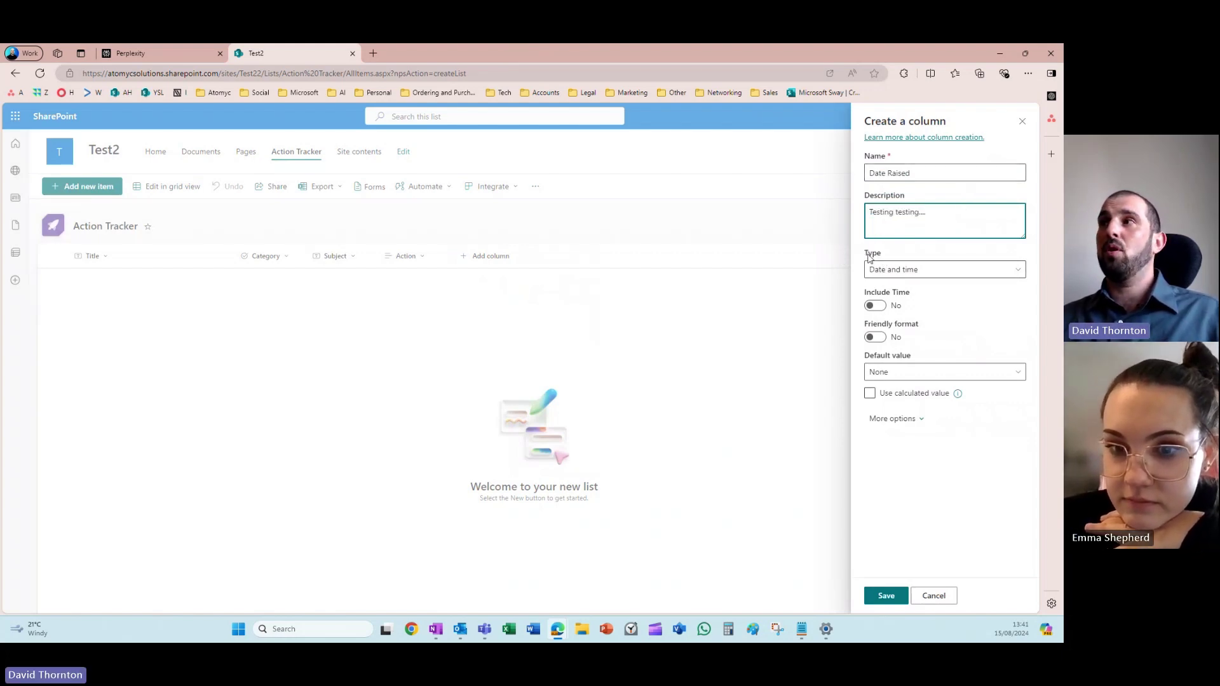
- Keep the Date Raised column's type as Date and time, with friendly format turned on and default value None
left_click(885, 272)
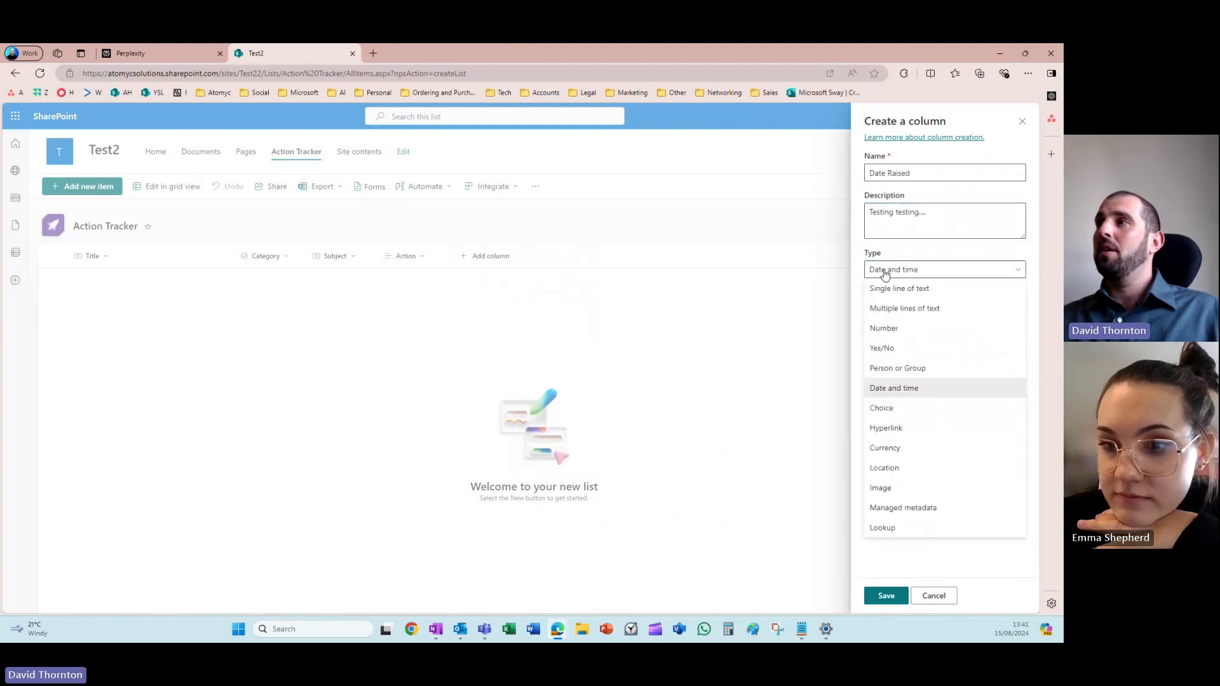
left_click(881, 387)
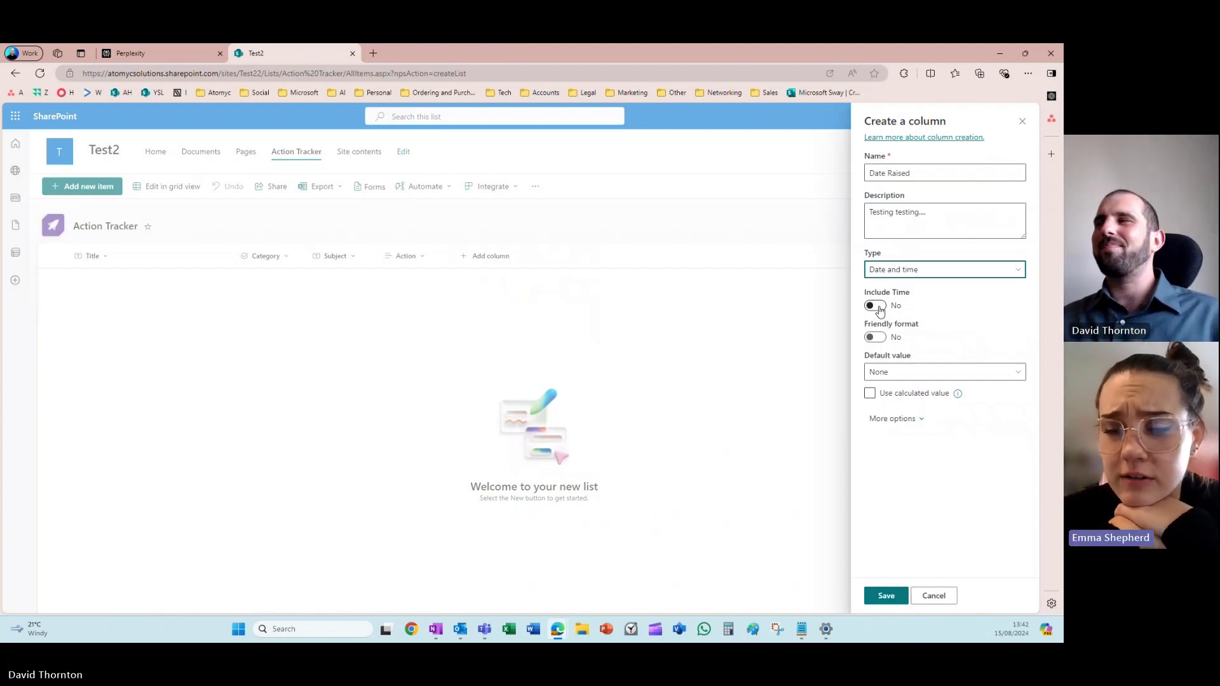
left_click(873, 338)
left_click(874, 338)
left_click(876, 338)
left_click(877, 338)
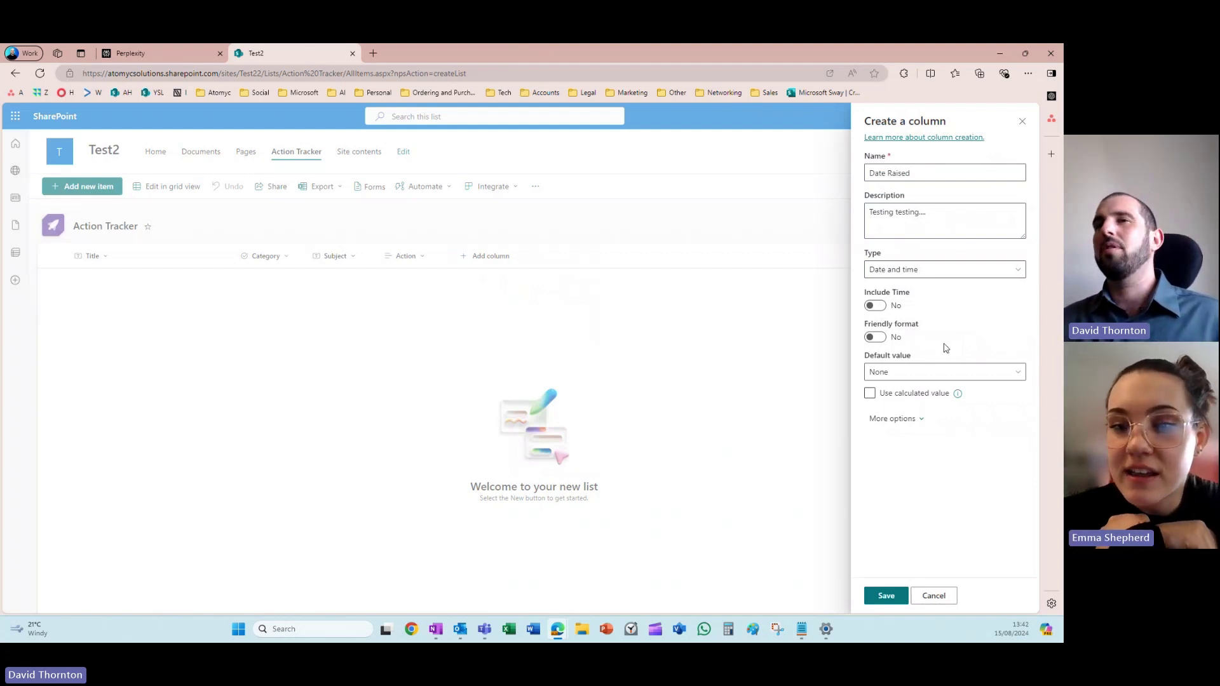
left_click(880, 340)
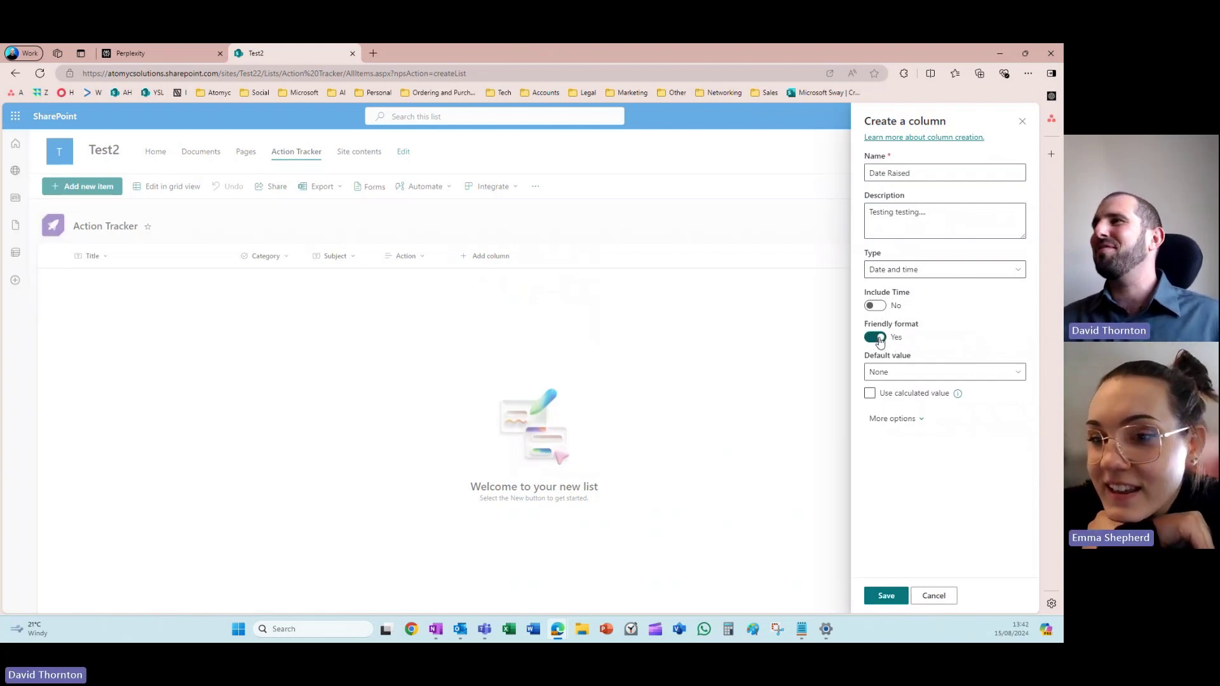
left_click(898, 377)
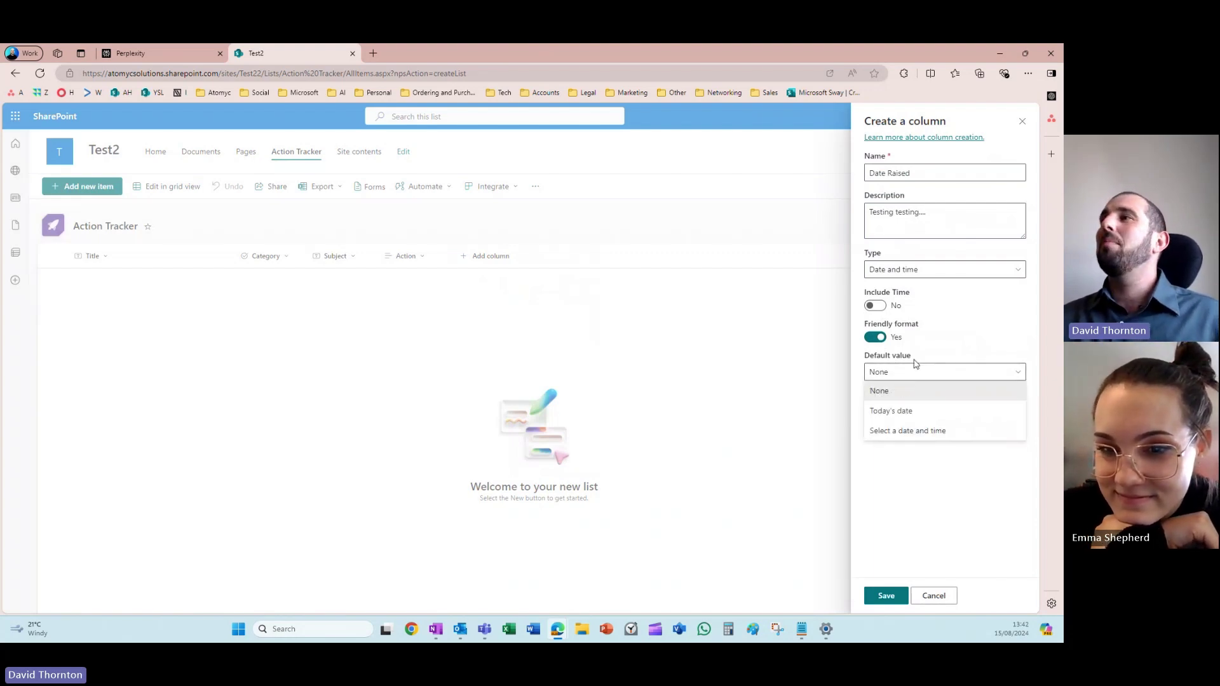
left_click(915, 366)
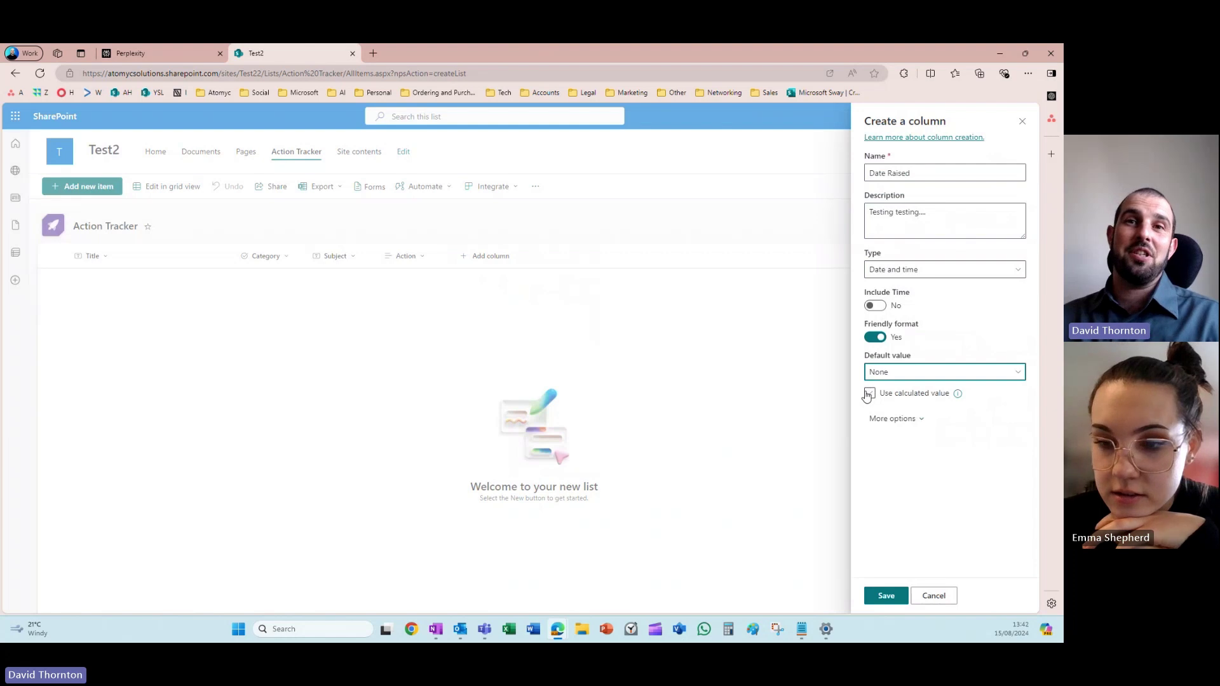
- Set the Date Raised column's default value to Today's date and save the column
left_click(898, 380)
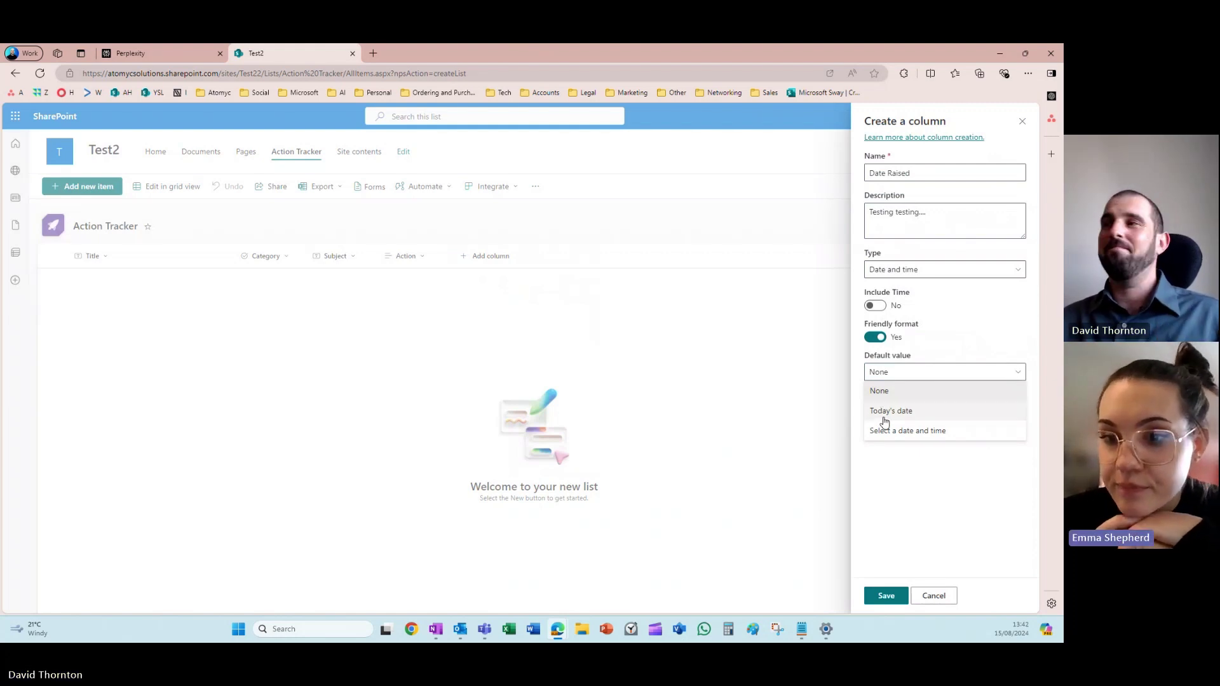
left_click(884, 411)
left_click(897, 419)
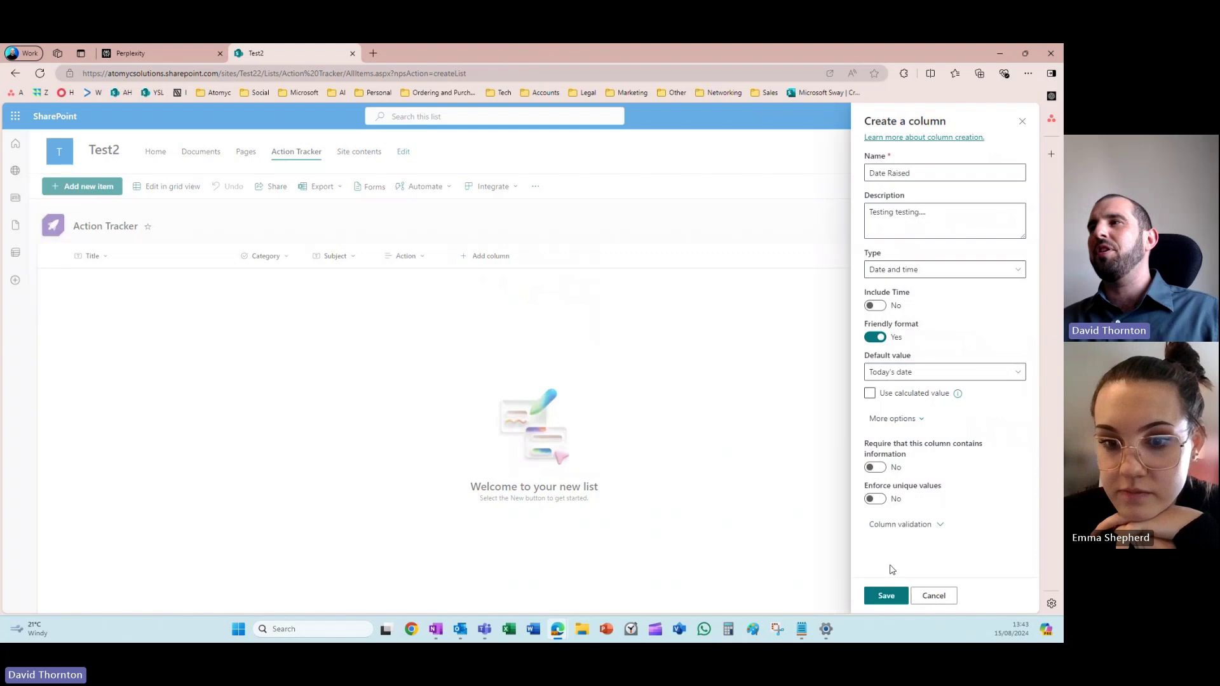
left_click(887, 596)
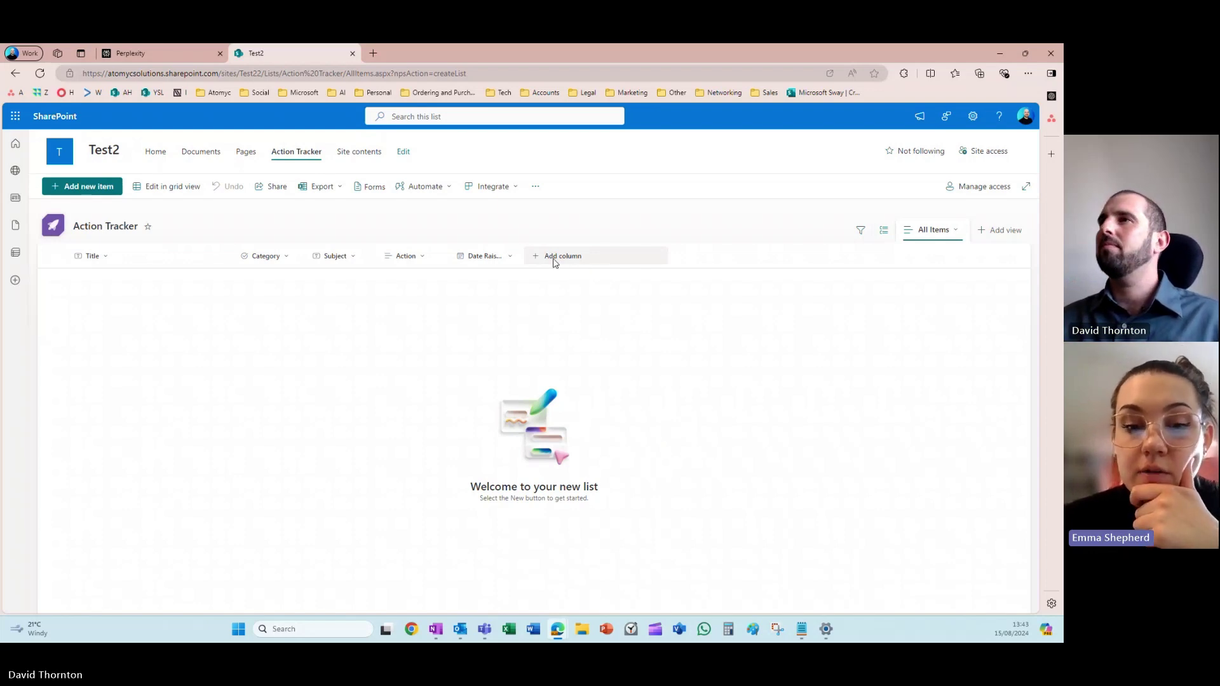
- Start a new person column on the Action Tracker list, name it Owner and keep its type as Person or Group
left_click(554, 261)
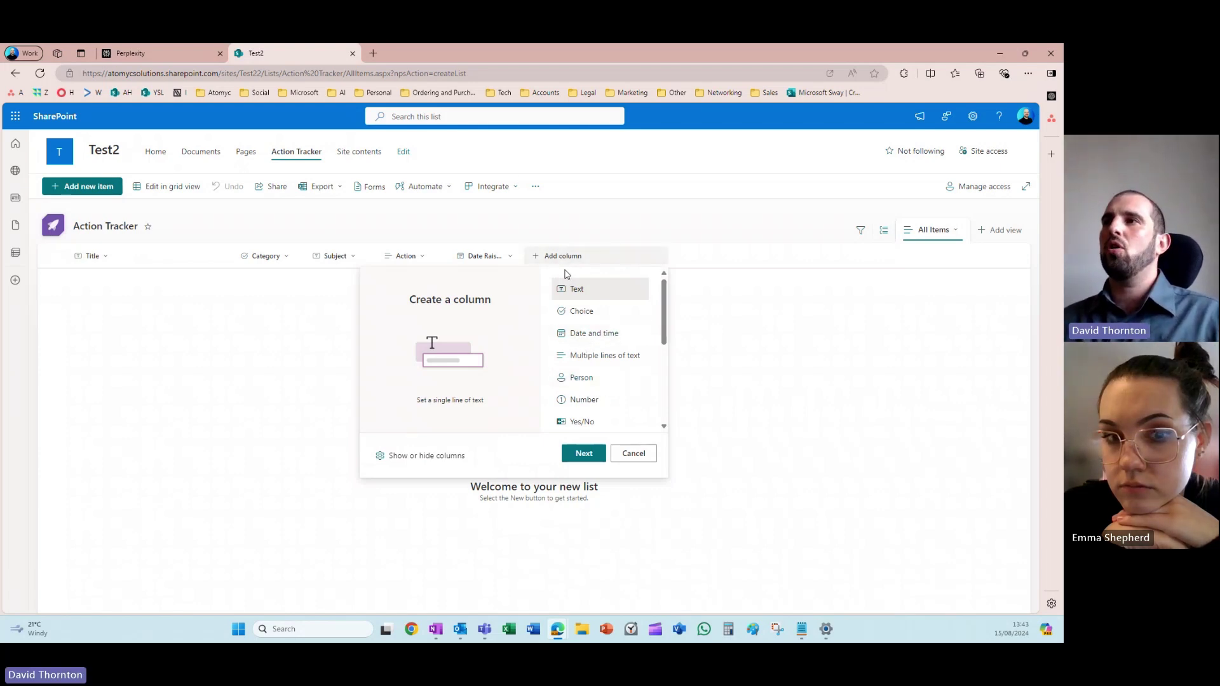
left_click(596, 380)
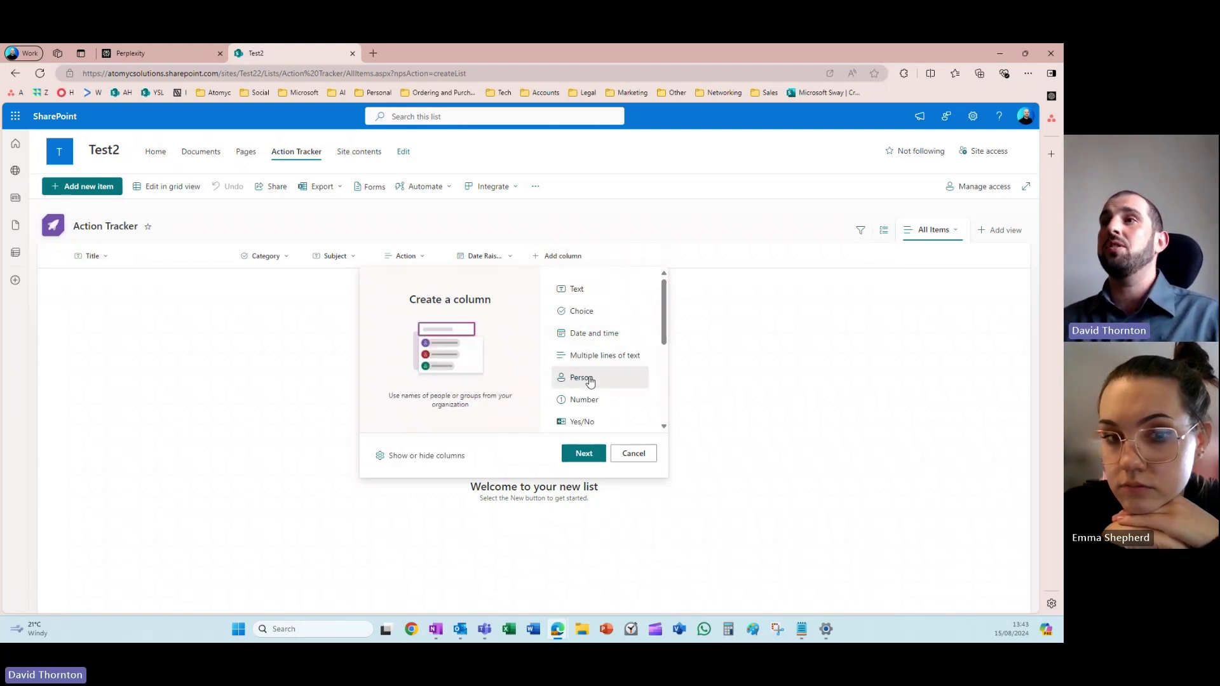
left_click(584, 453)
type("Owner")
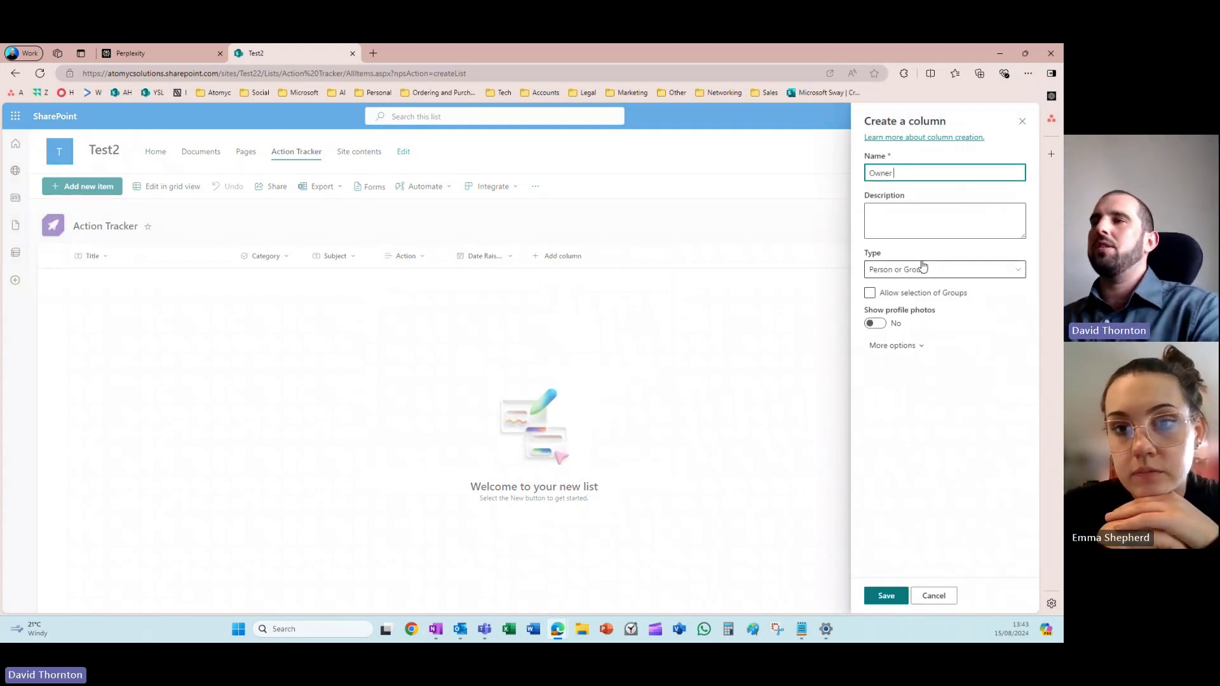
left_click(906, 268)
left_click(906, 268)
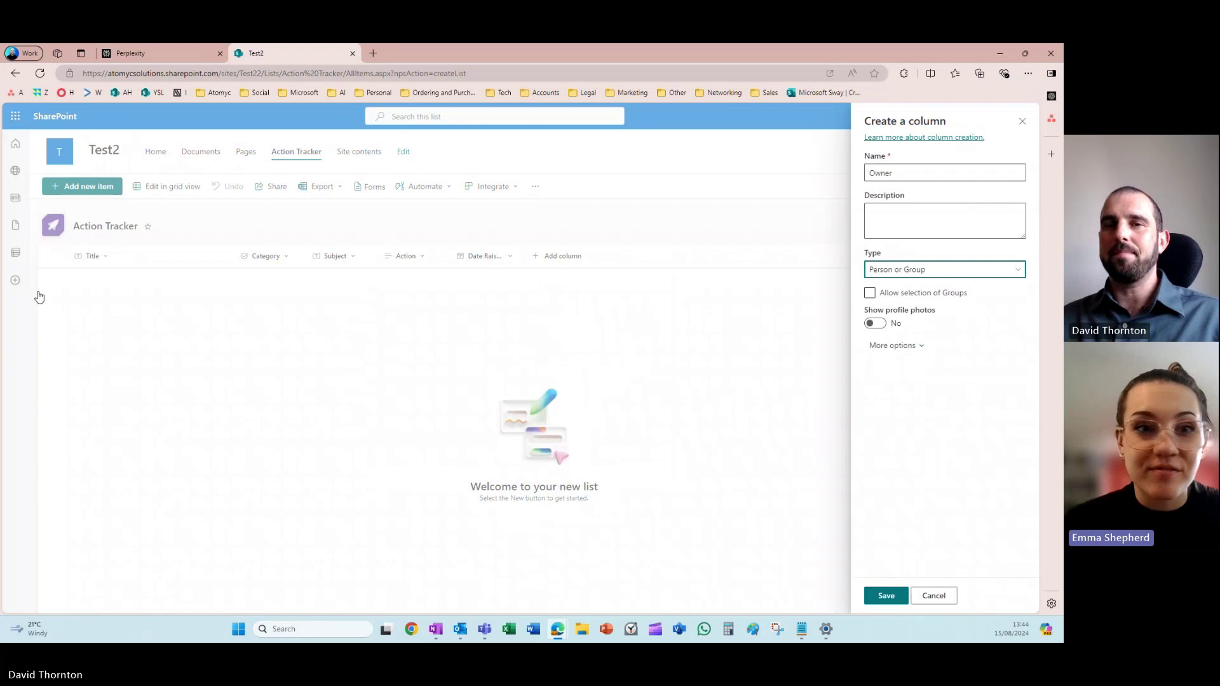
- Turn on profile photos for the Owner column, require it to contain information, and save it
left_click(874, 325)
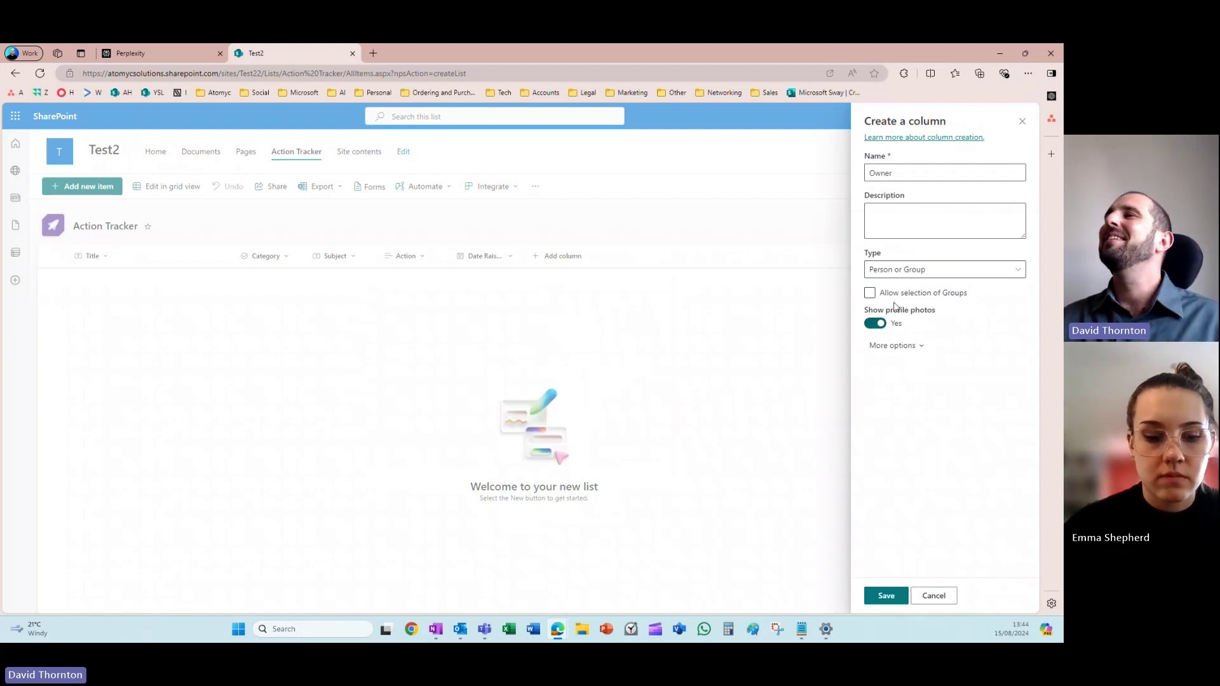
left_click(896, 346)
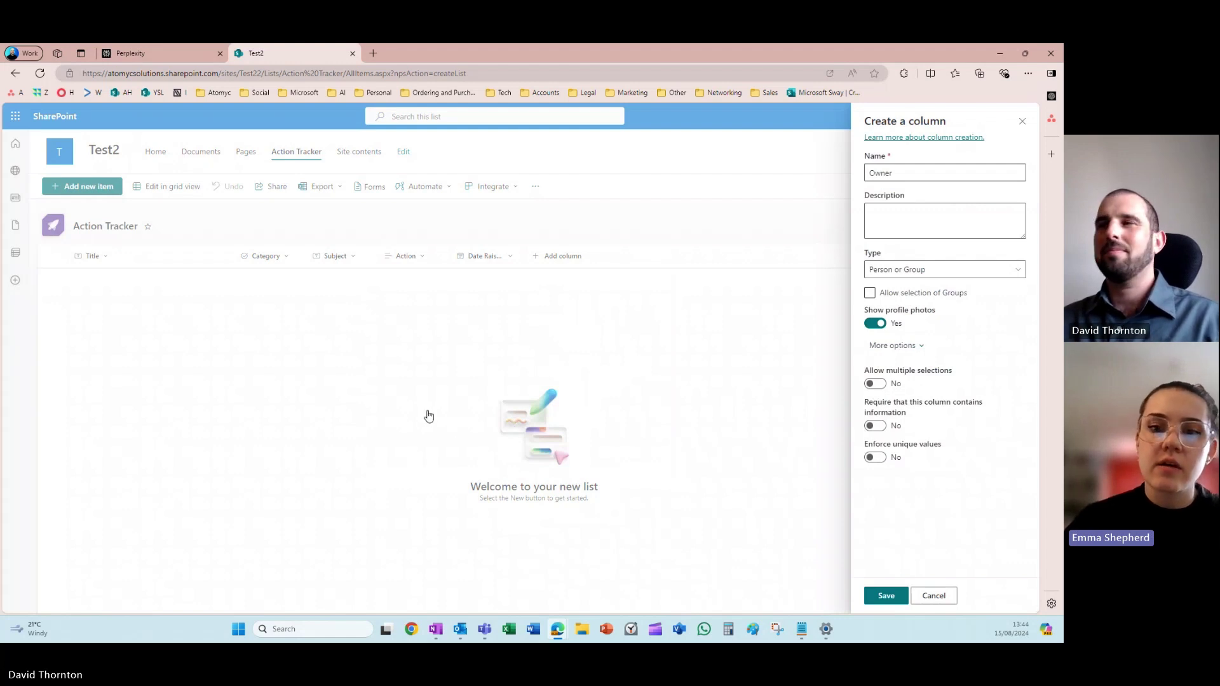
left_click(875, 425)
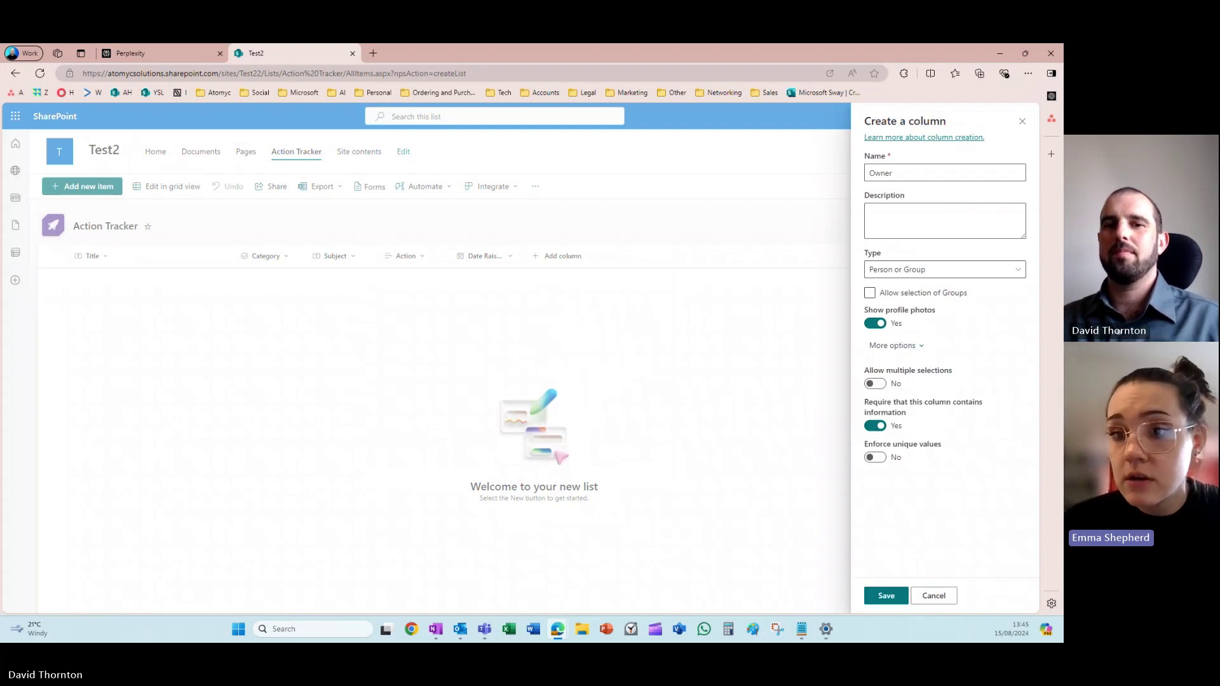
left_click(875, 603)
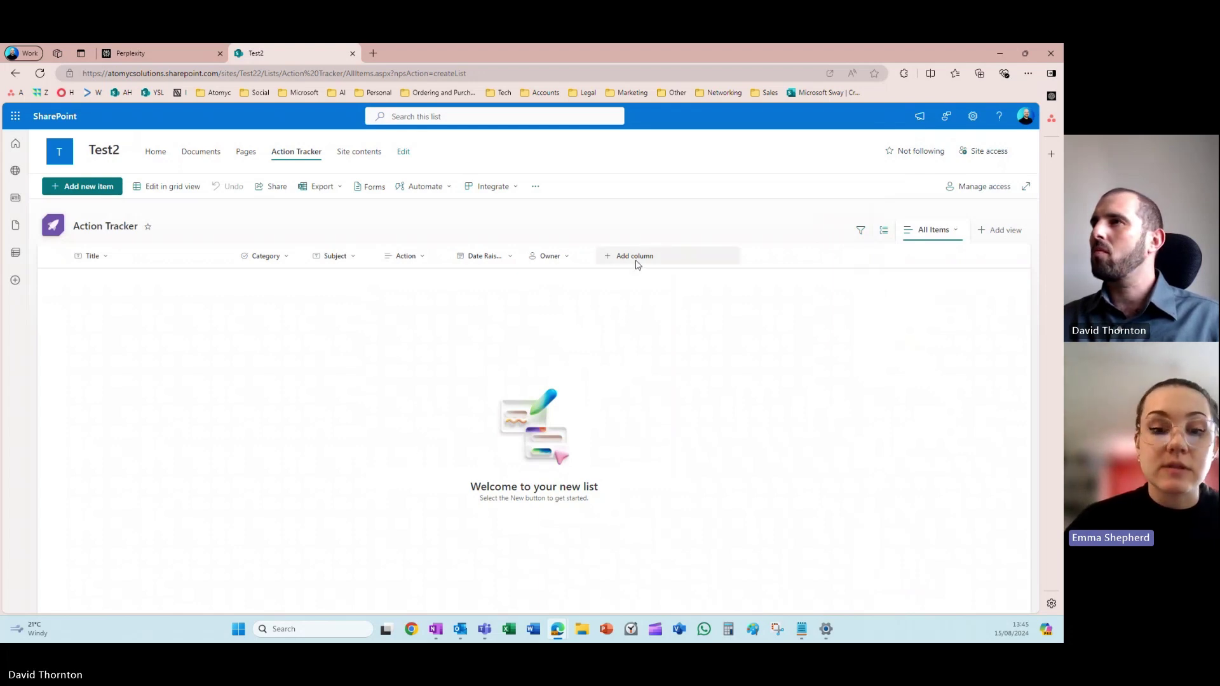
- Start a new number column on the Action Tracker list and name it Ticket Number
left_click(637, 261)
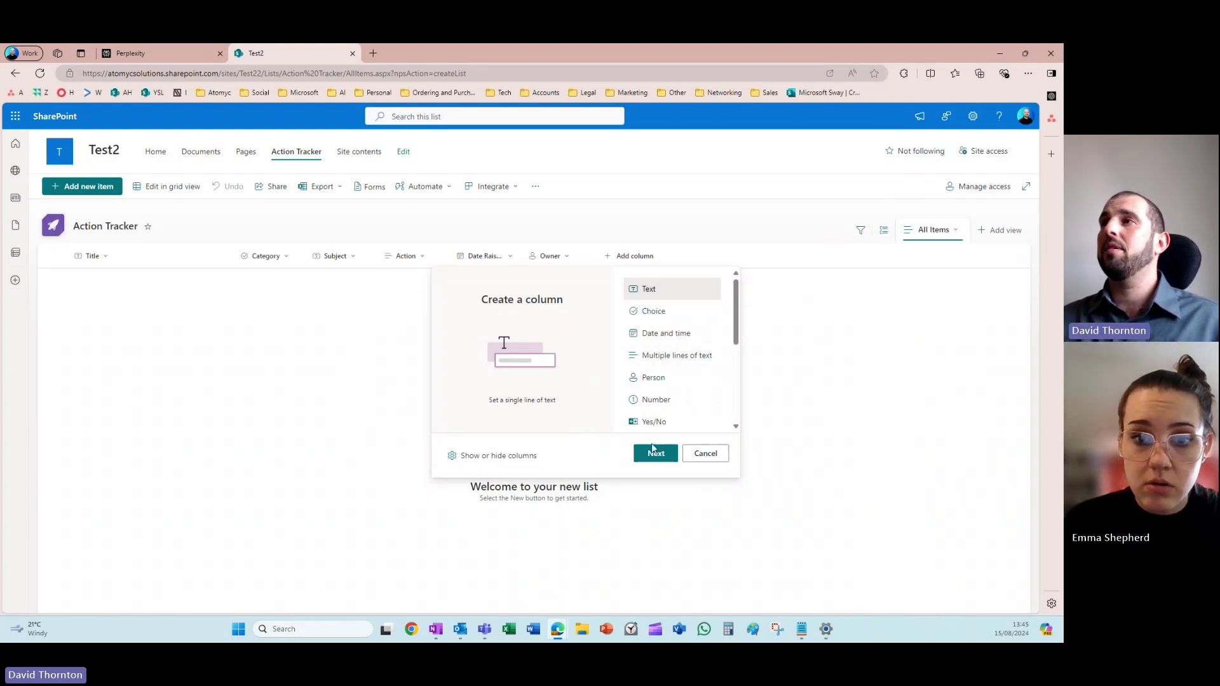
scroll(699, 318, "down", 2)
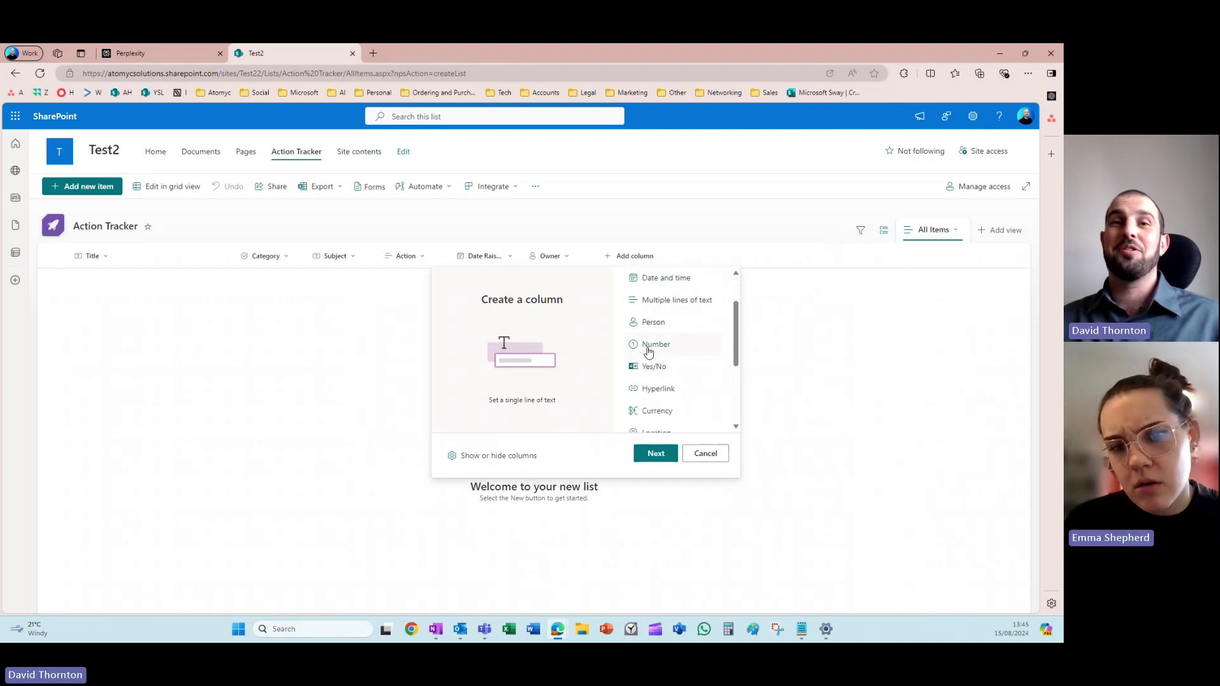
left_click(648, 349)
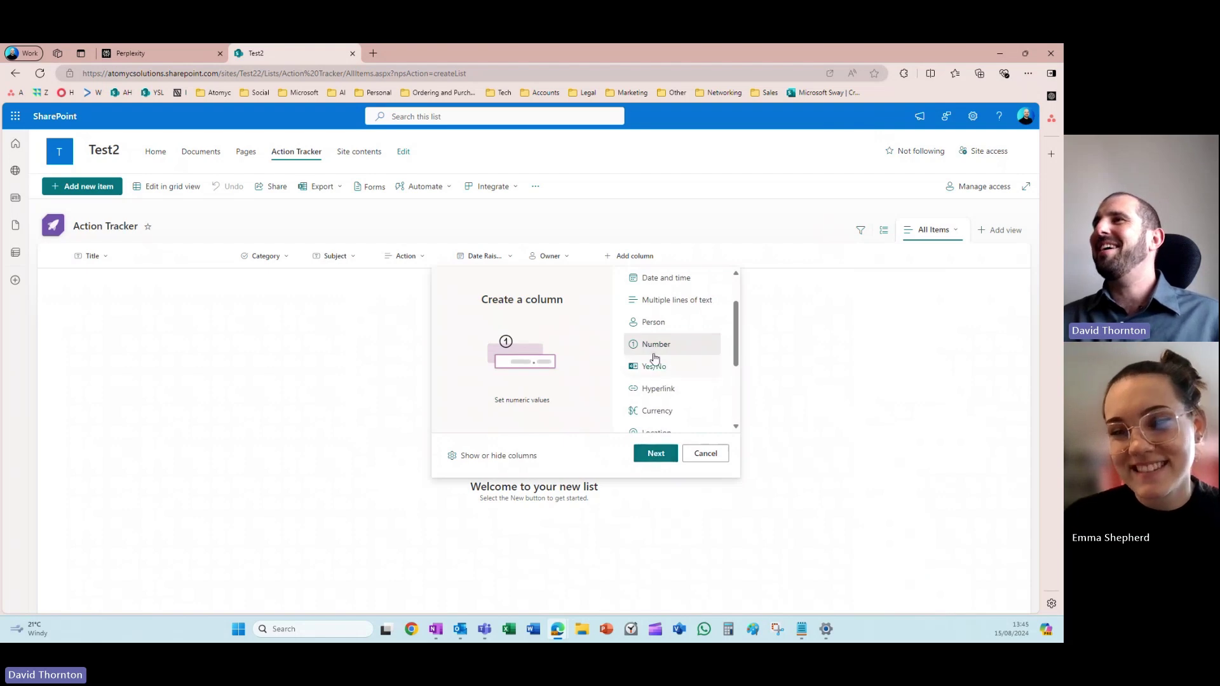
left_click(654, 455)
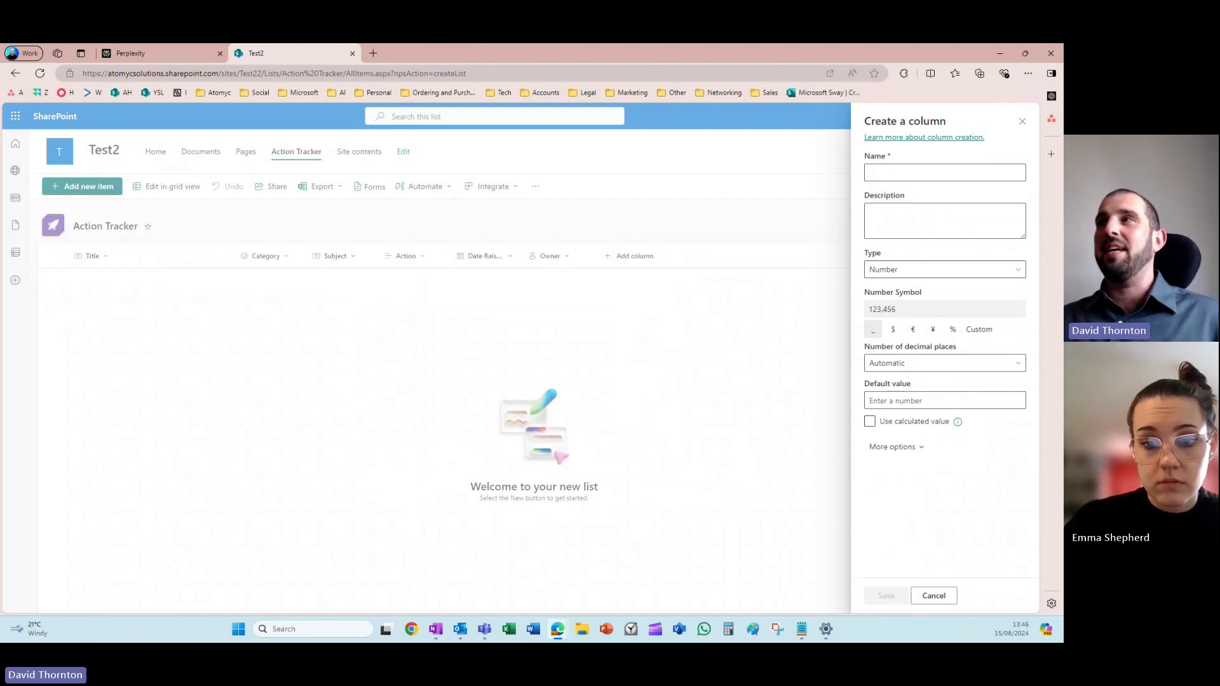
left_click(949, 172)
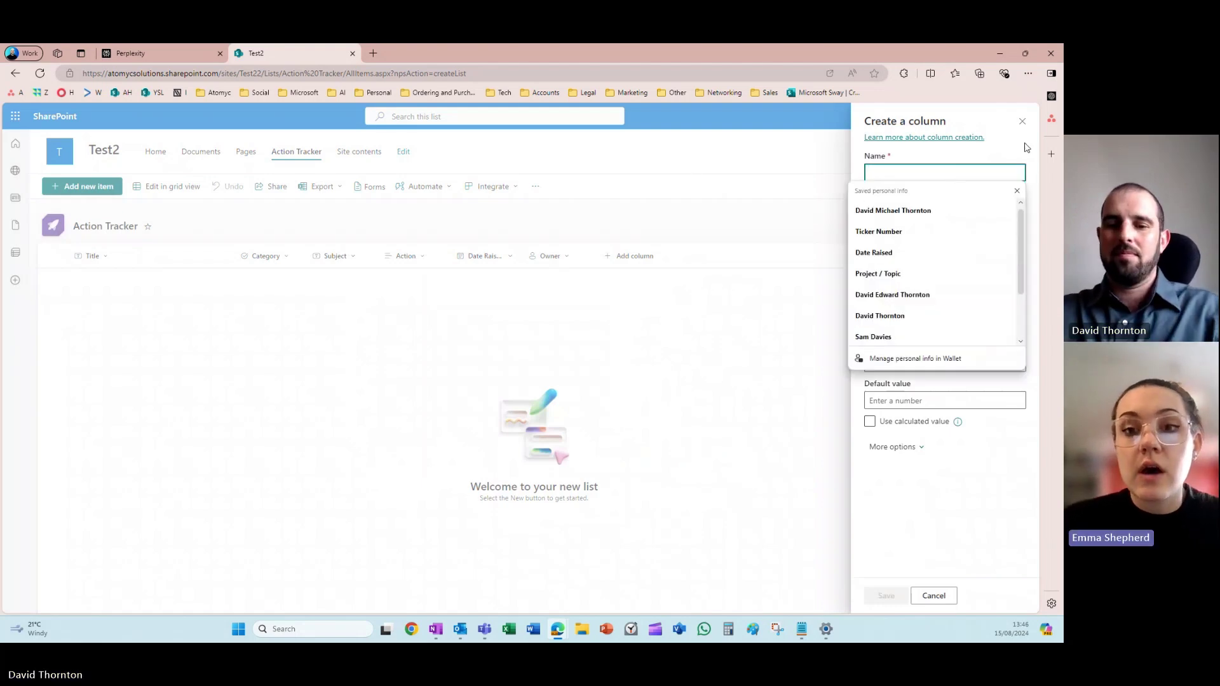
type("Tick")
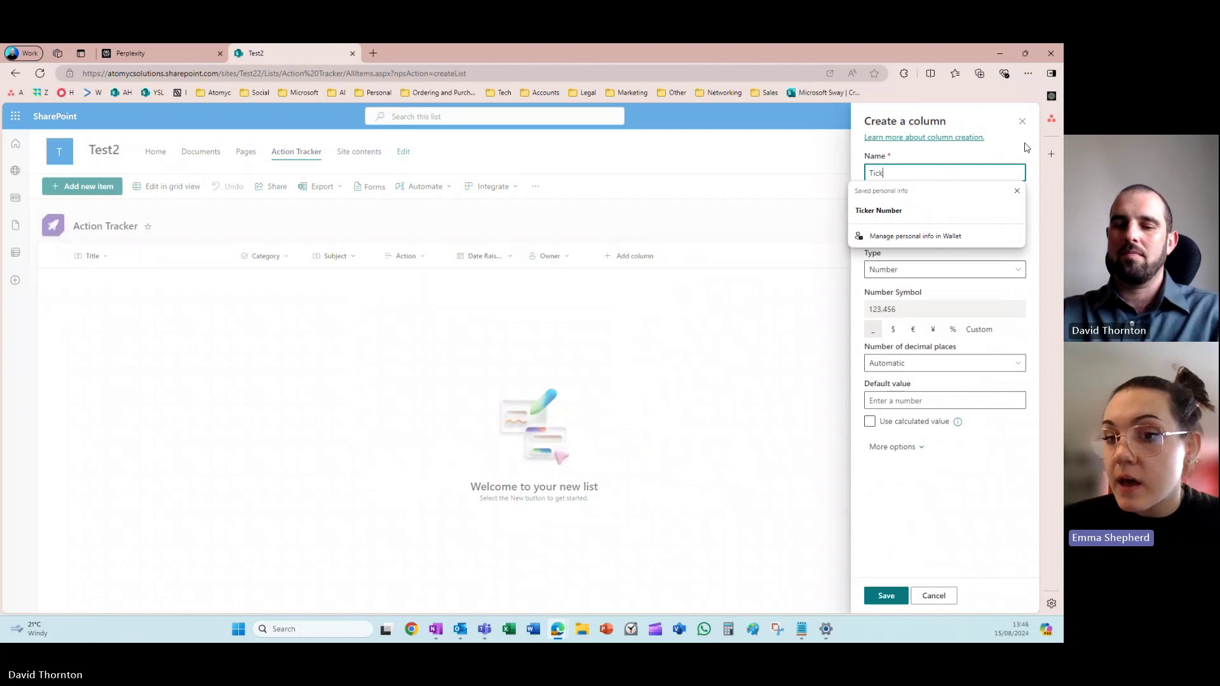
type("eet Number")
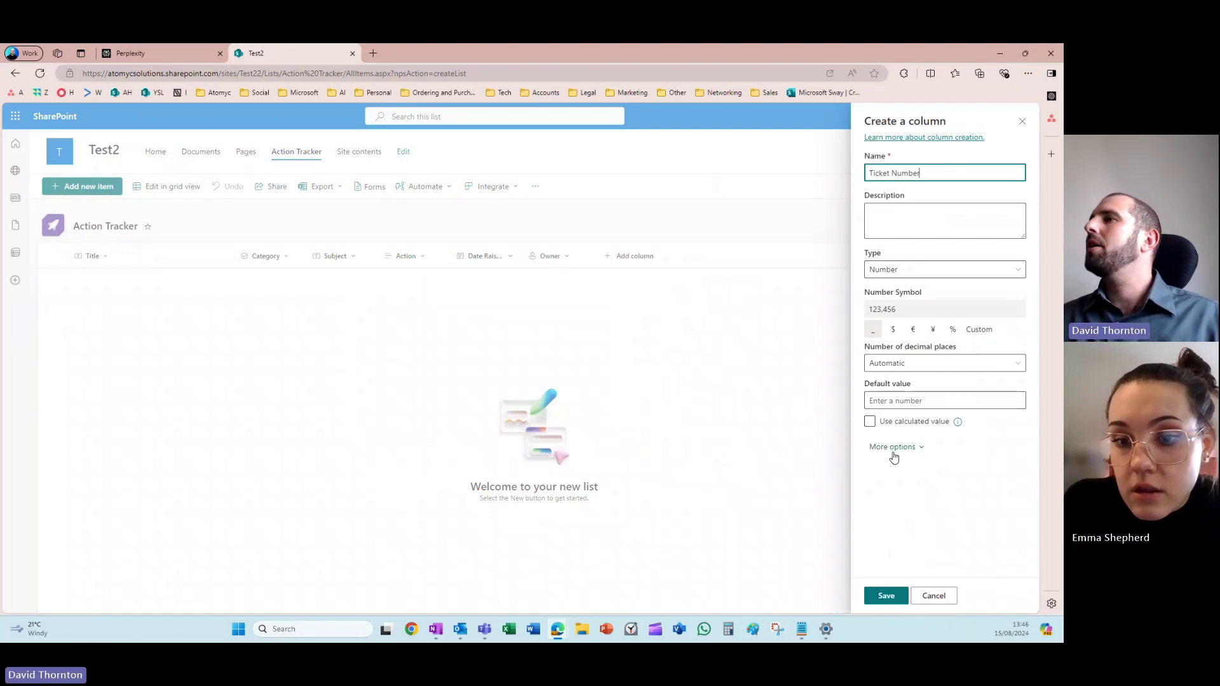
- Save the Ticket Number column with the thousands separator turned off, and widen it in the list to fit its heading
left_click(893, 448)
scroll(890, 445, "down", 1)
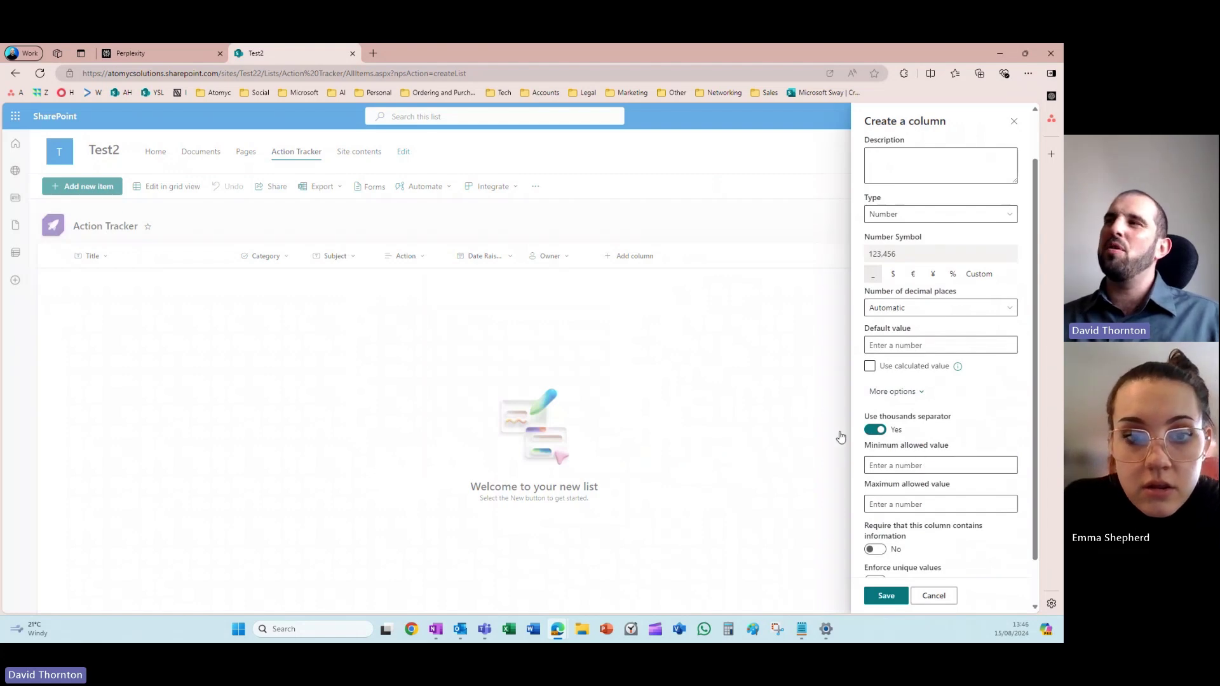
left_click(874, 431)
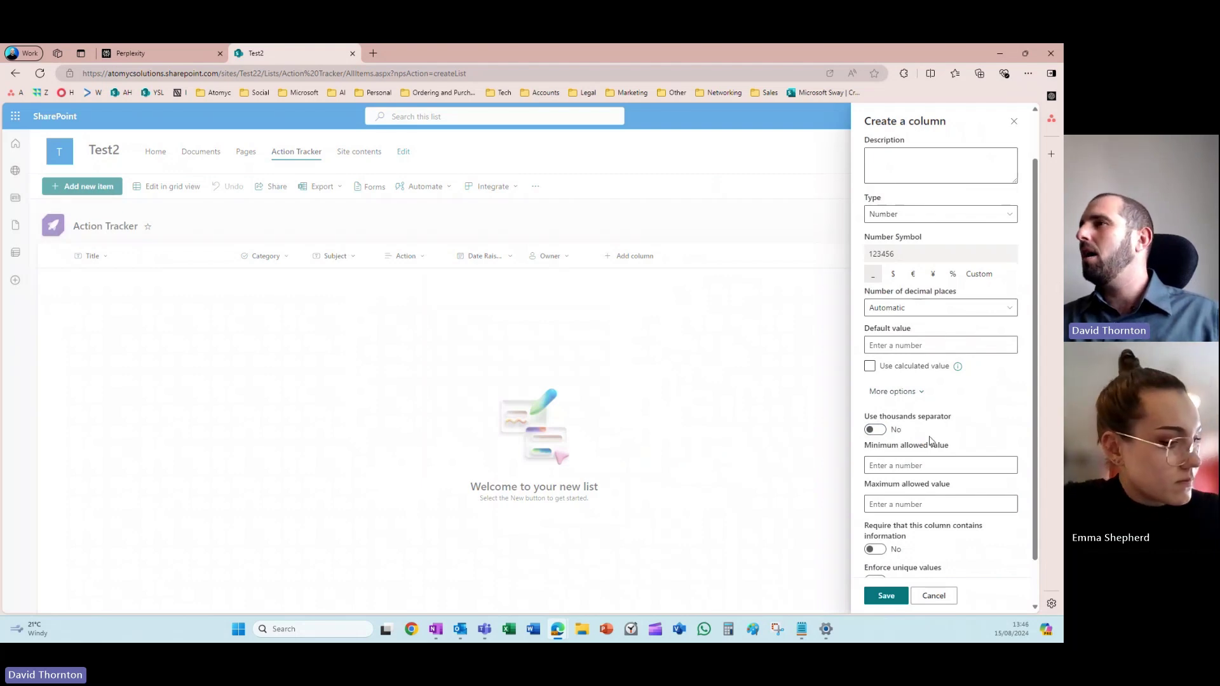
scroll(915, 356, "down", 2)
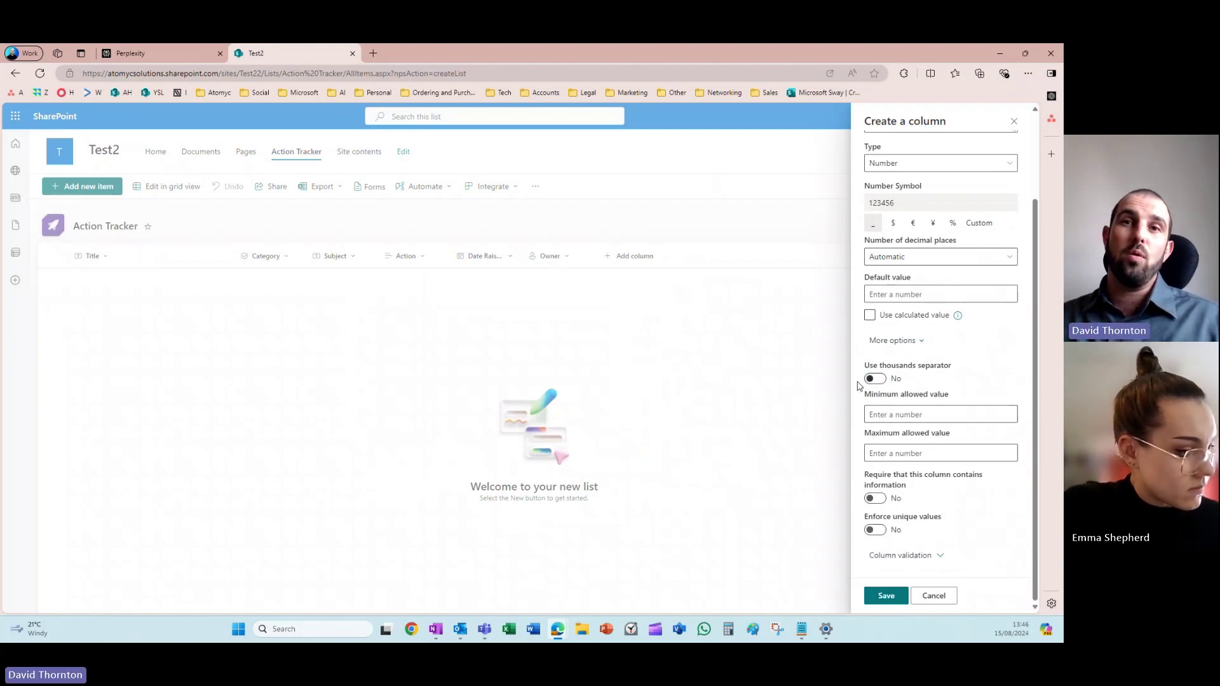
scroll(953, 315, "up", 3)
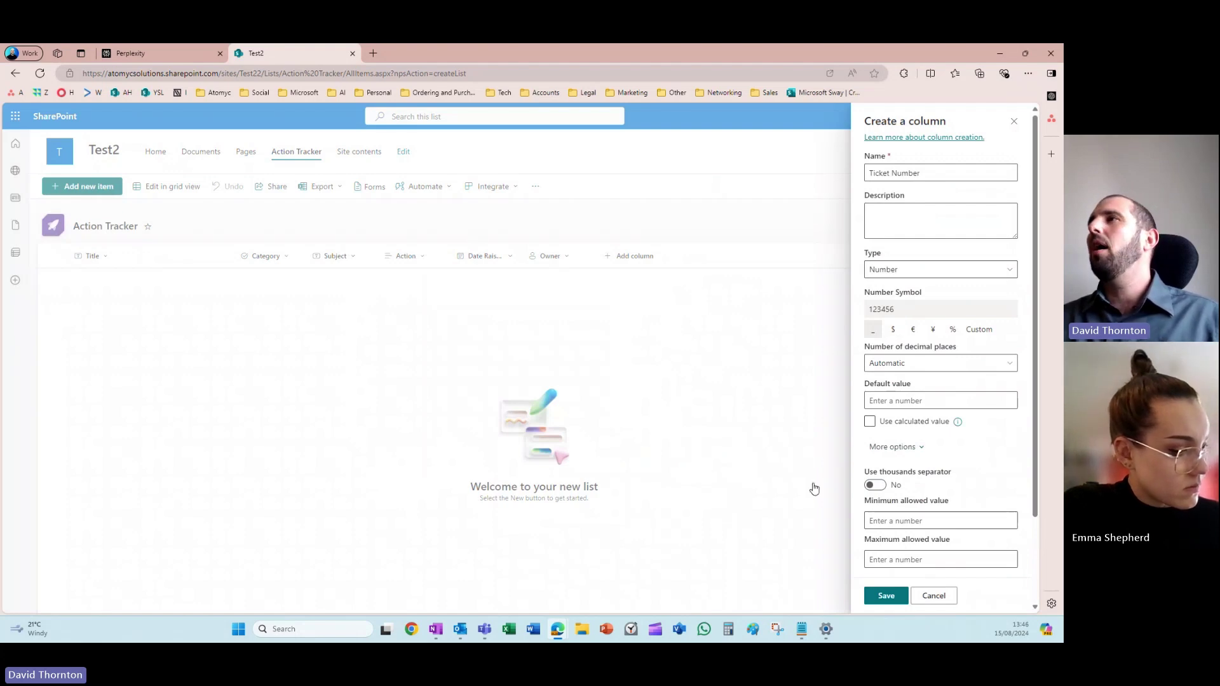
left_click(885, 595)
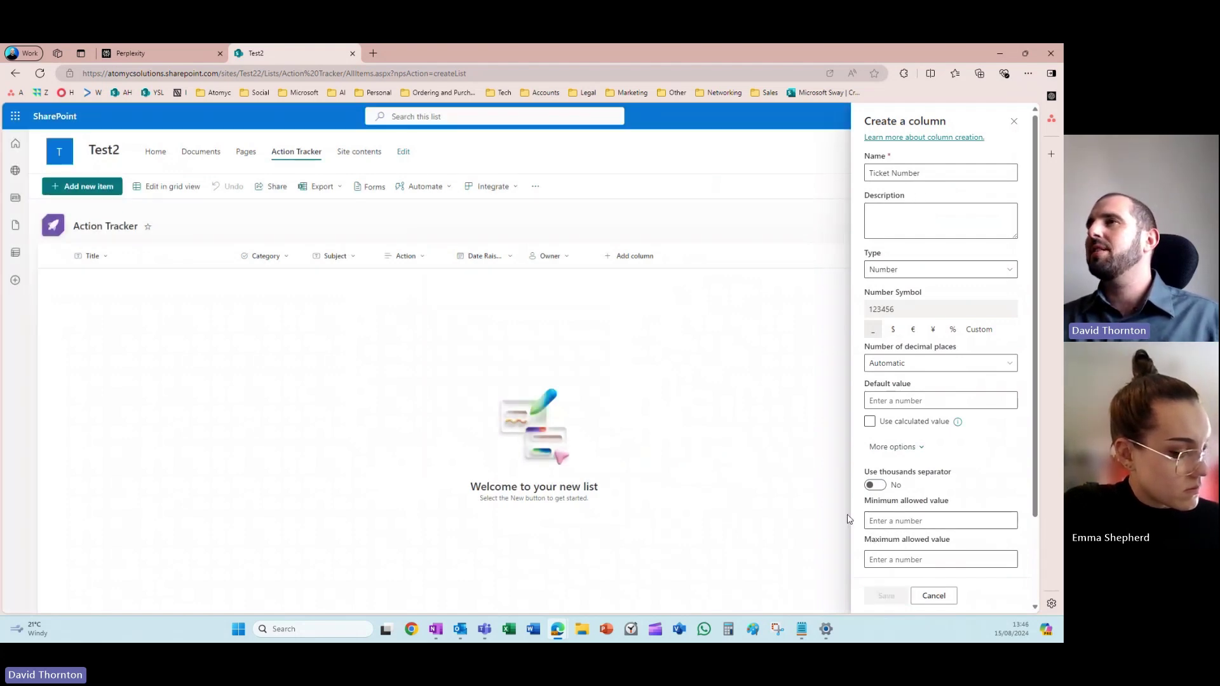
left_click_drag(667, 264, 693, 267)
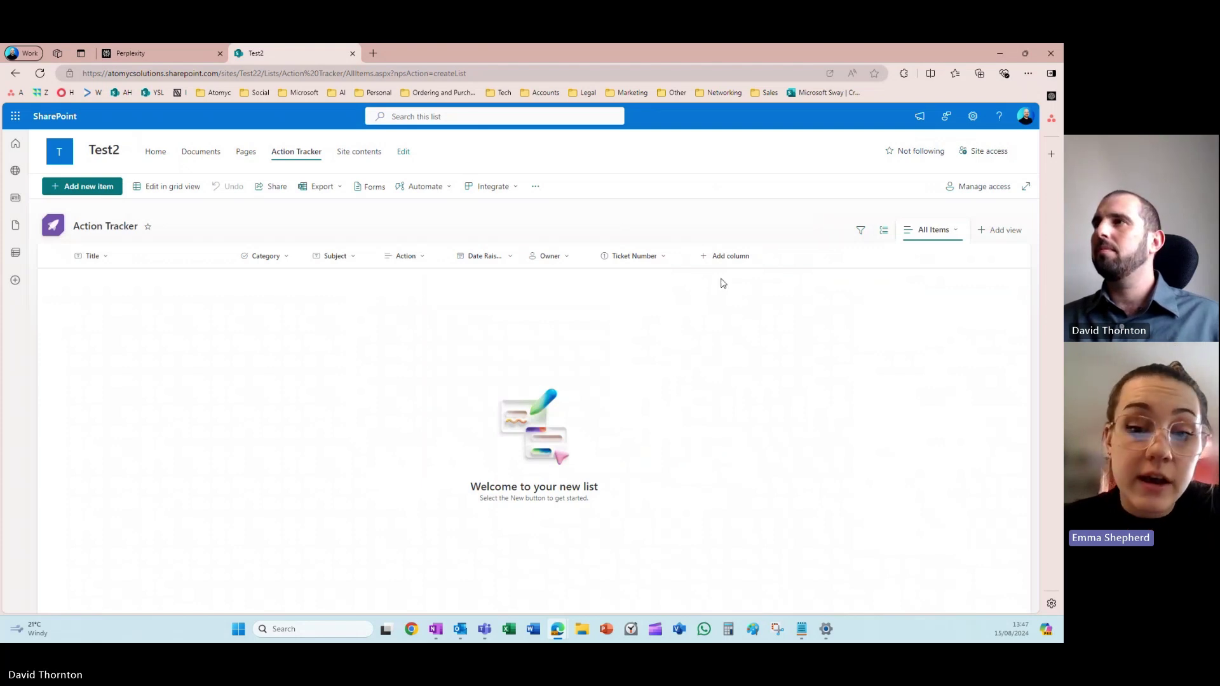
- Start a new date and time column on the Action Tracker list and name it Deadline
left_click(727, 256)
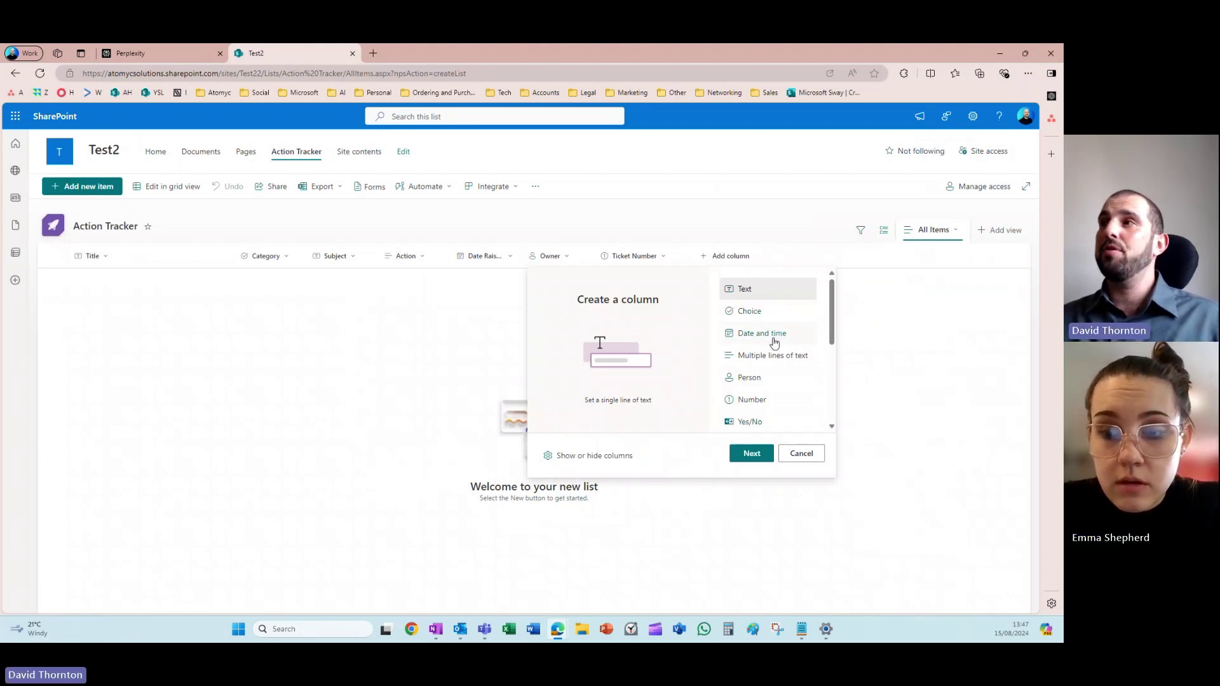
left_click(774, 341)
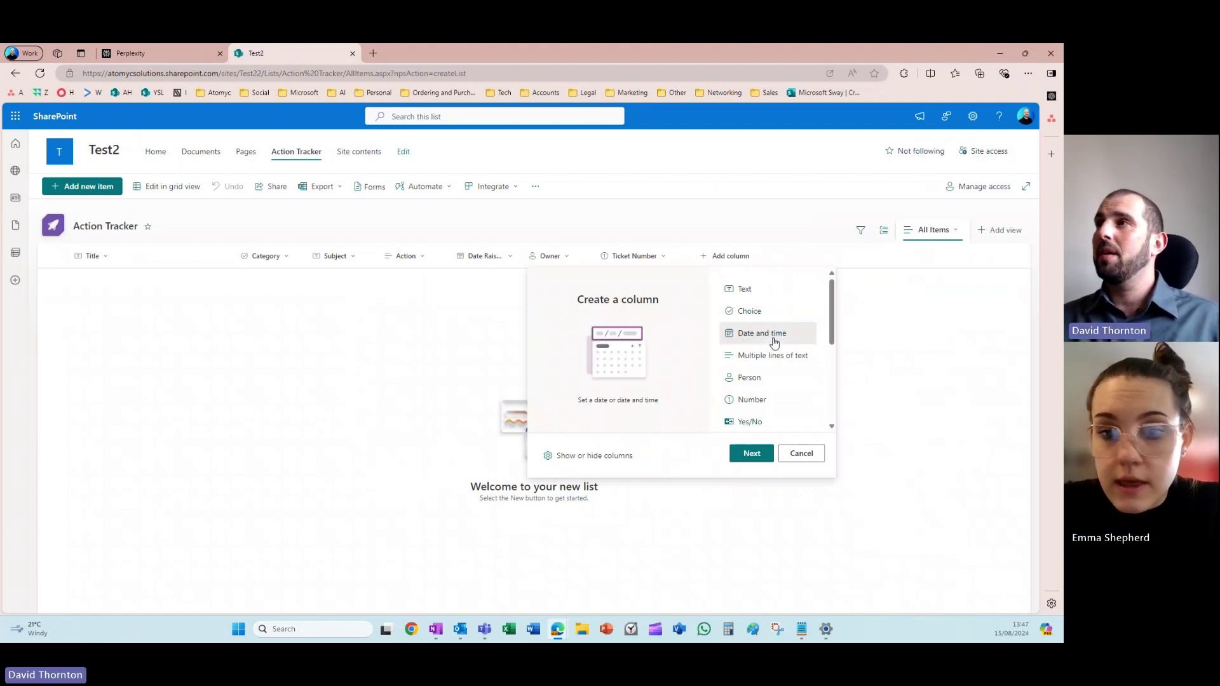
left_click(751, 453)
type("Deadline")
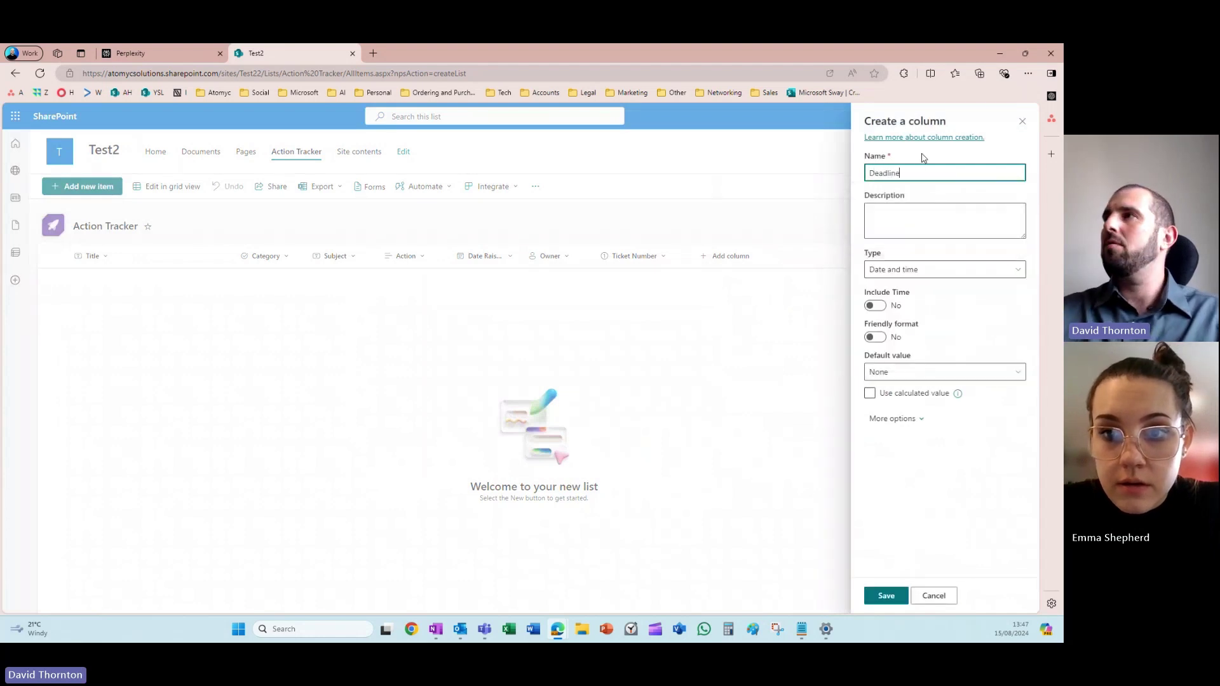
- Turn on friendly format for the Deadline column and save it
left_click(876, 337)
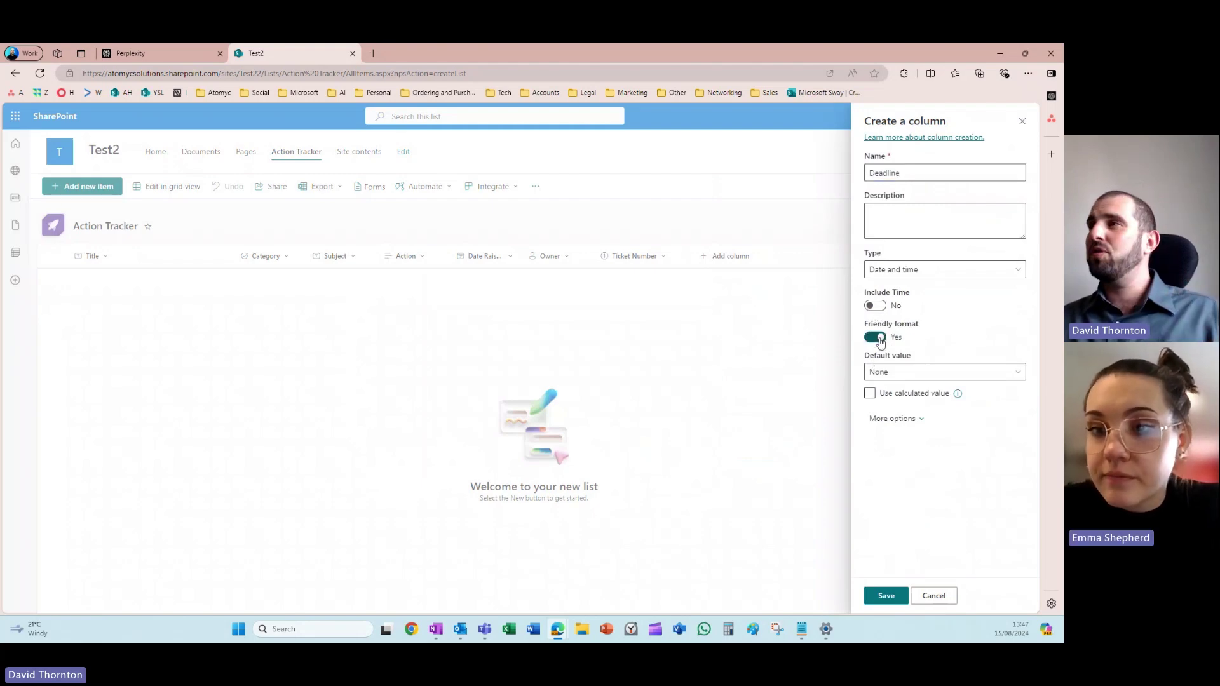
left_click(890, 419)
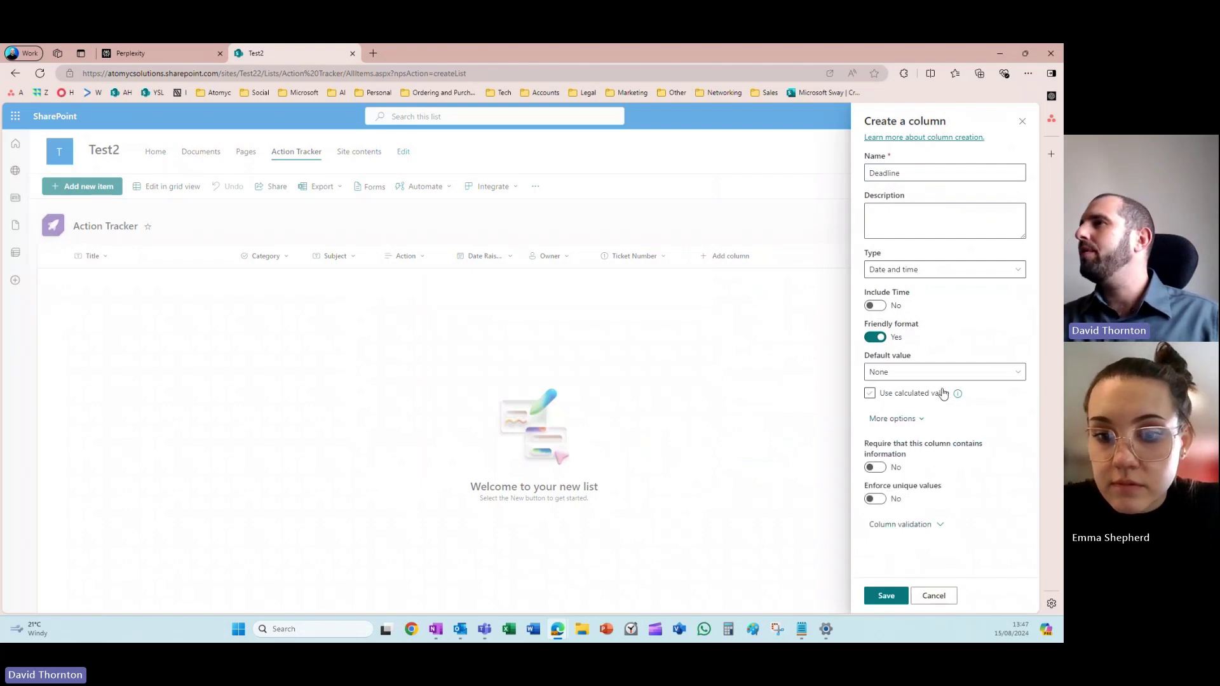
left_click(902, 419)
left_click(887, 595)
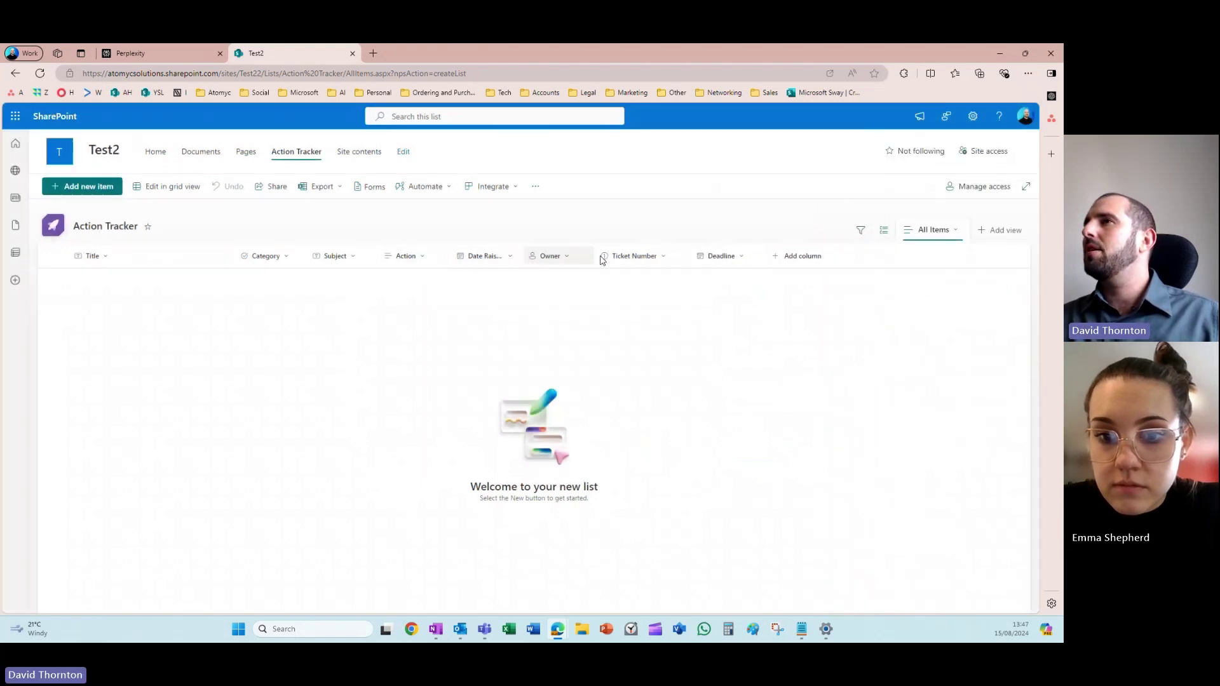
- Open the column formatting options for the Deadline column
left_click(709, 257)
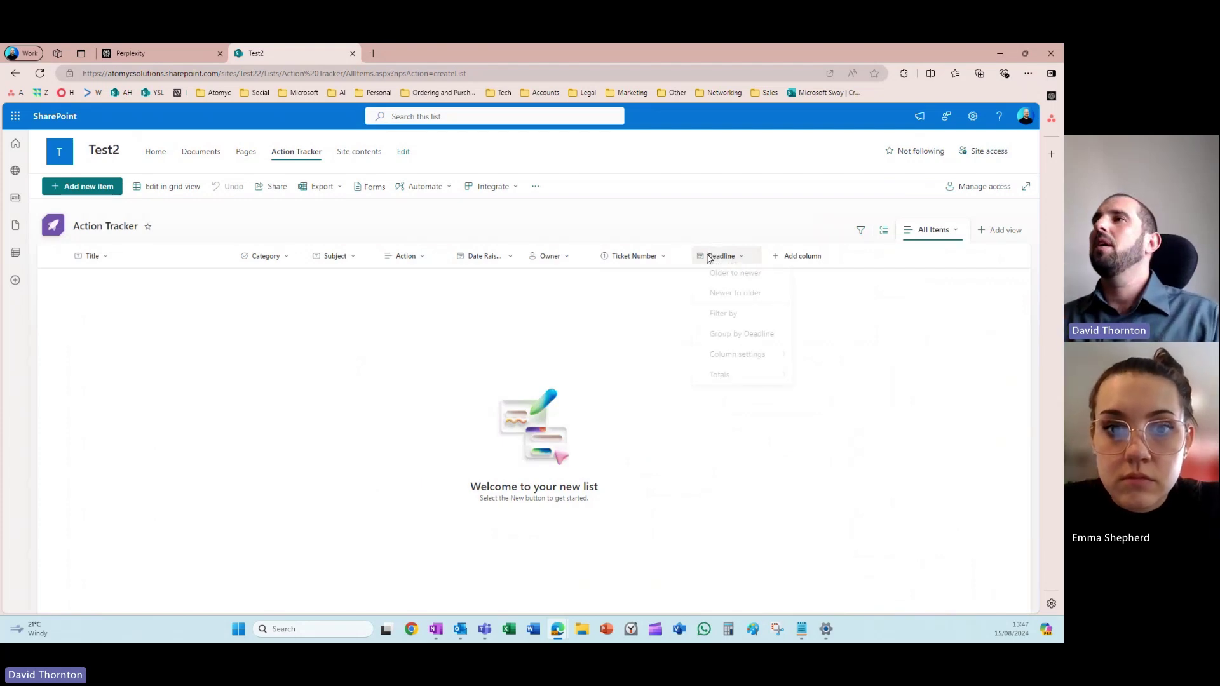
mouse_move(735, 355)
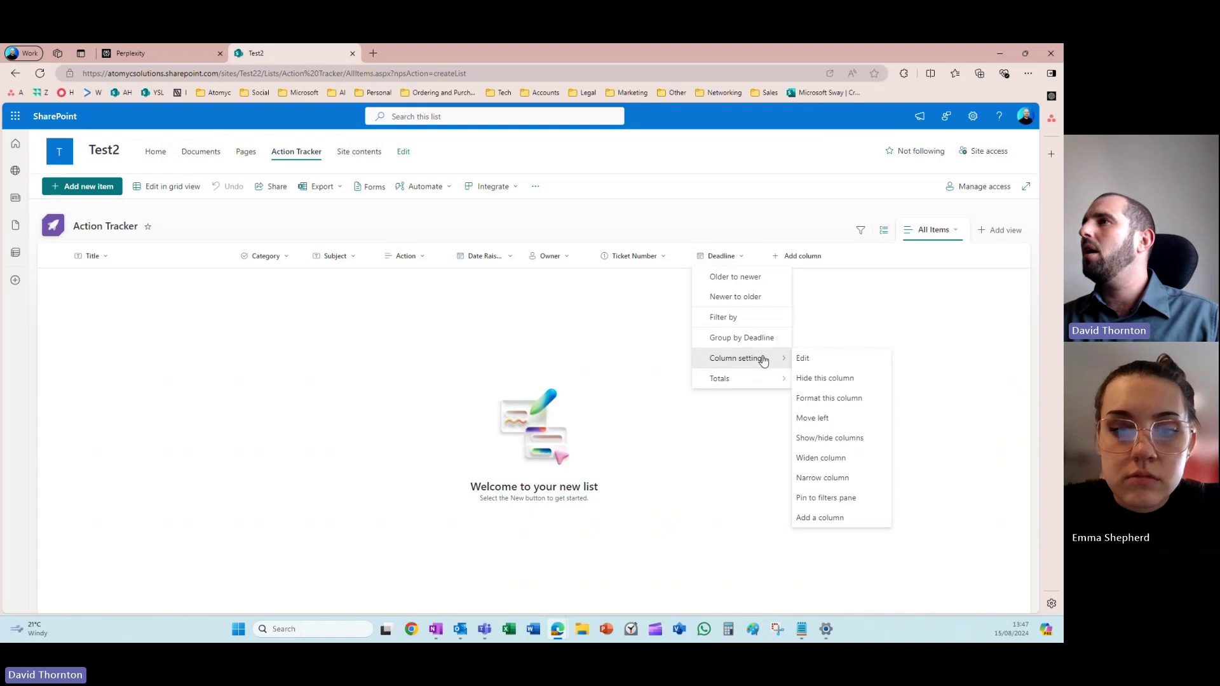
left_click(812, 398)
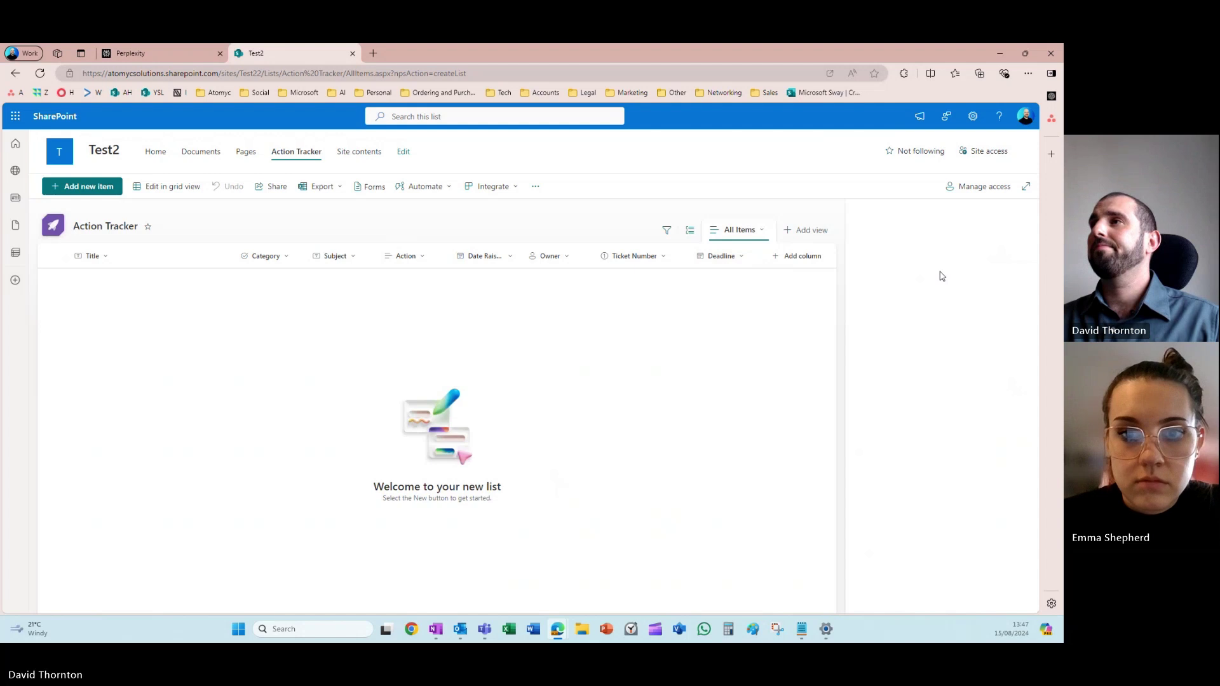
left_click(735, 256)
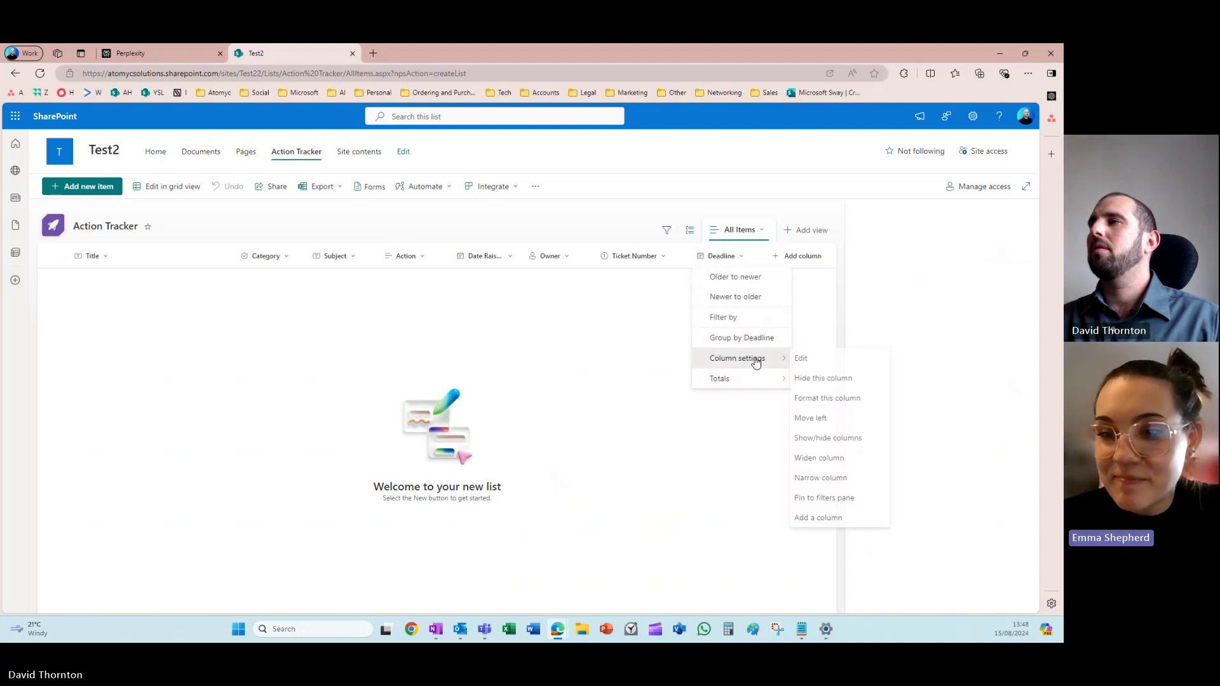
left_click(765, 441)
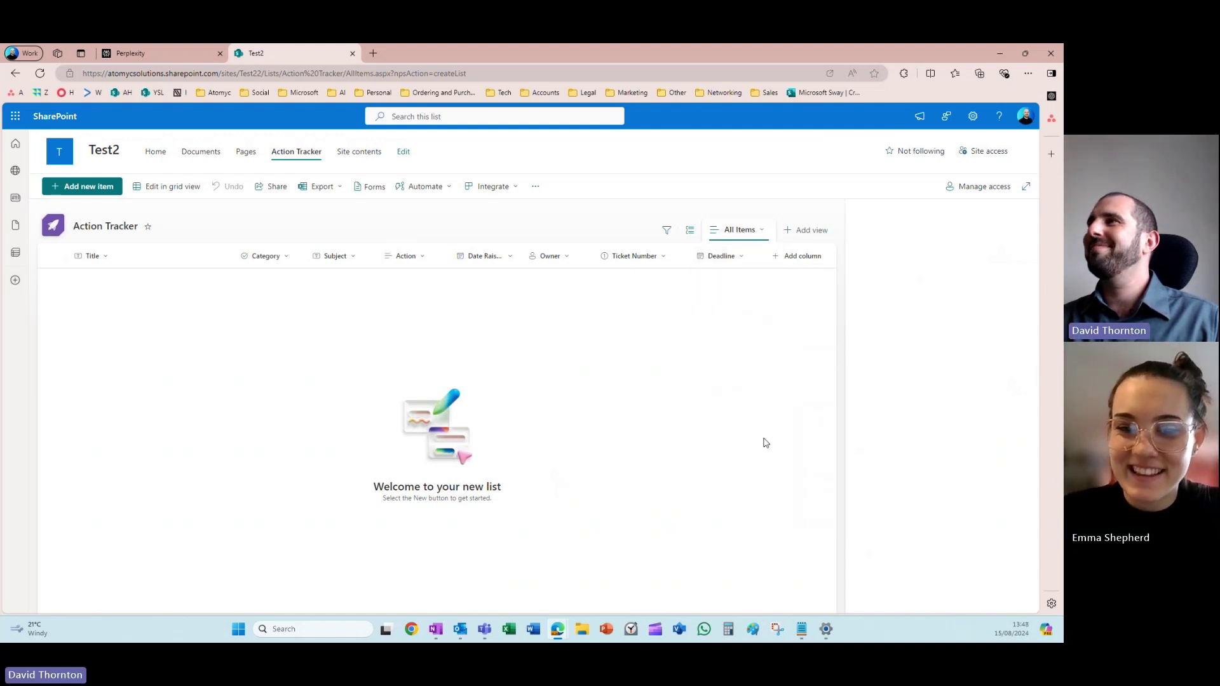
left_click(636, 258)
mouse_move(672, 370)
left_click(746, 399)
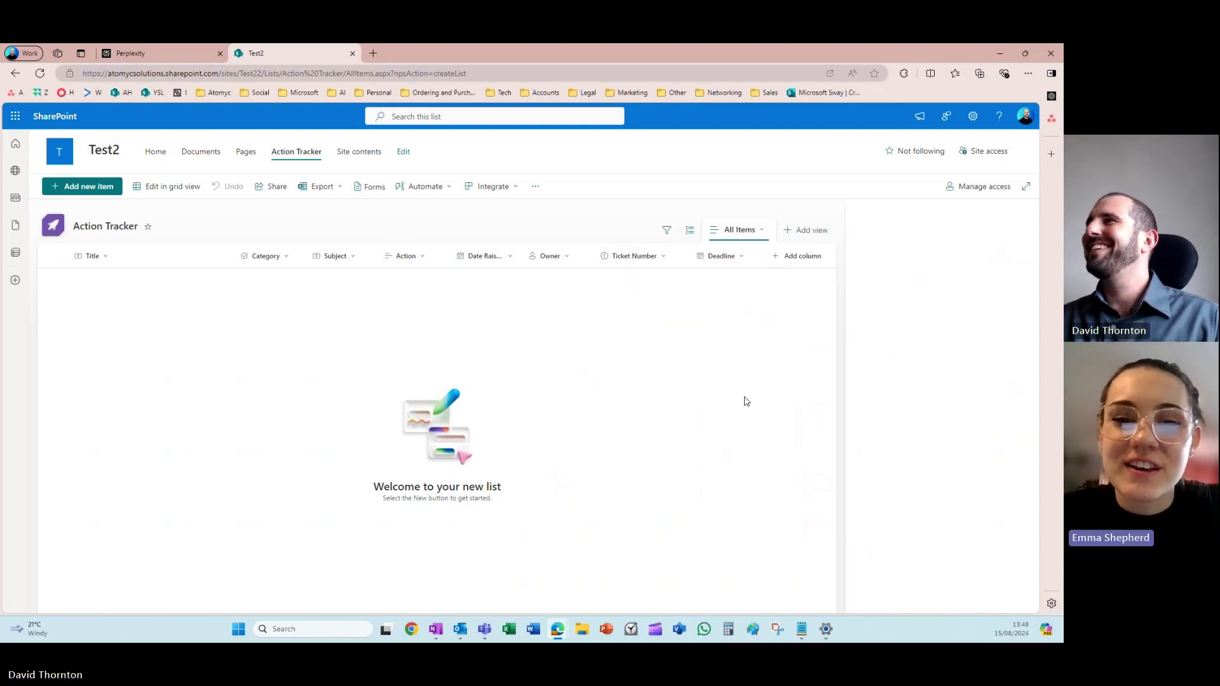
left_click(735, 258)
left_click(1036, 216)
left_click(1025, 186)
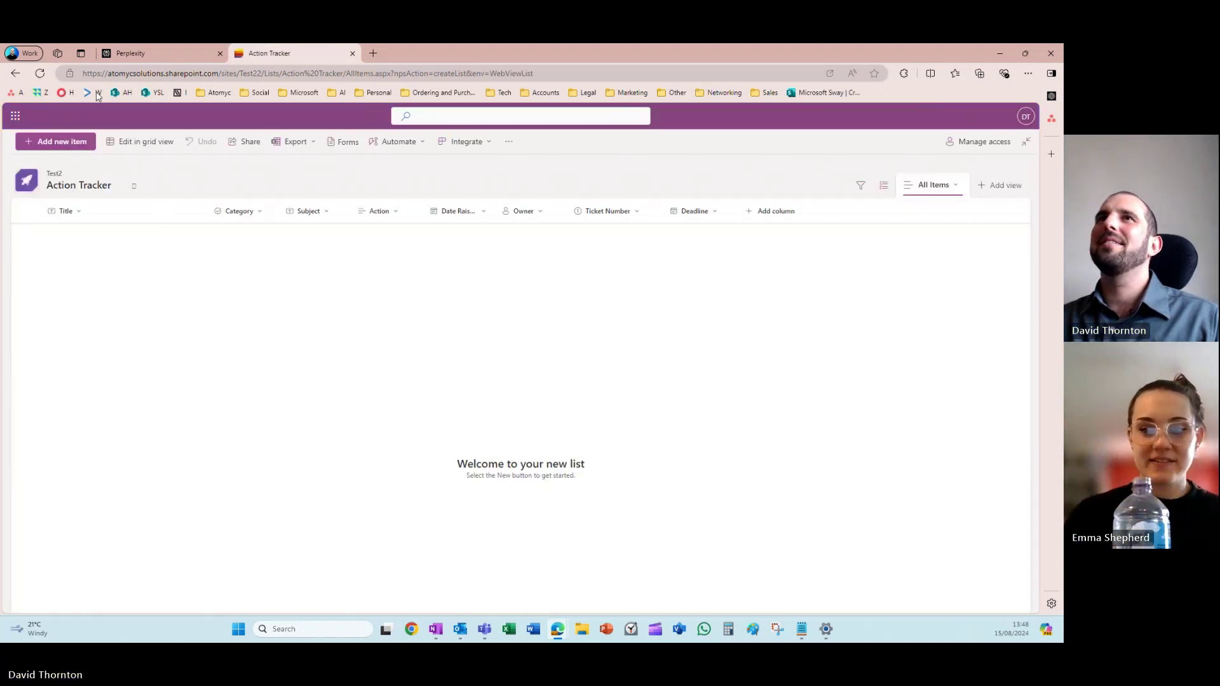
left_click(17, 73)
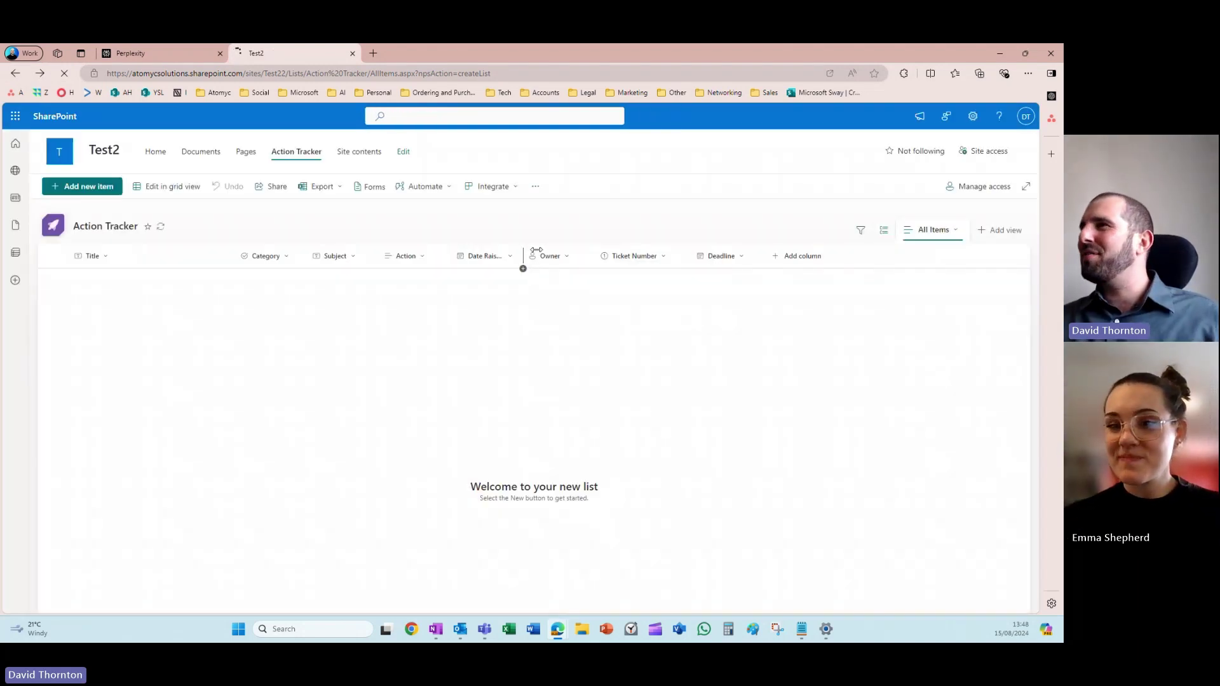
- Open the Deadline column's formatting options, select Format dates and look at its JSON in advanced mode, leaving without saving
left_click(724, 258)
mouse_move(757, 357)
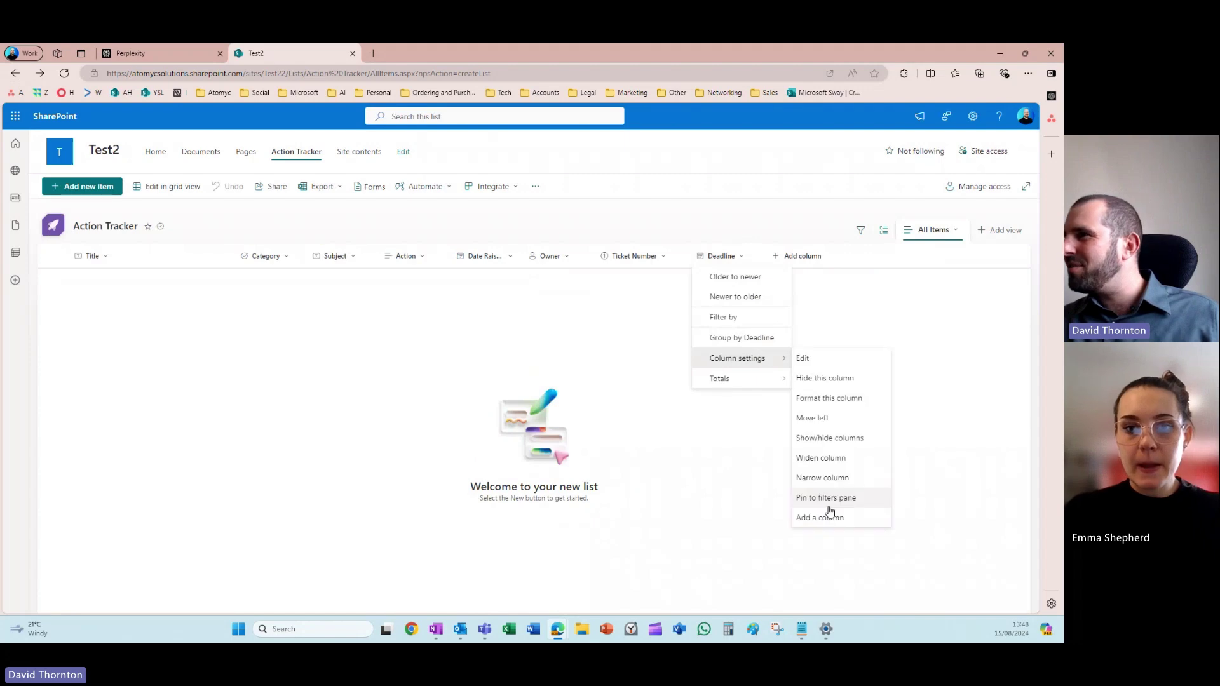
left_click(818, 397)
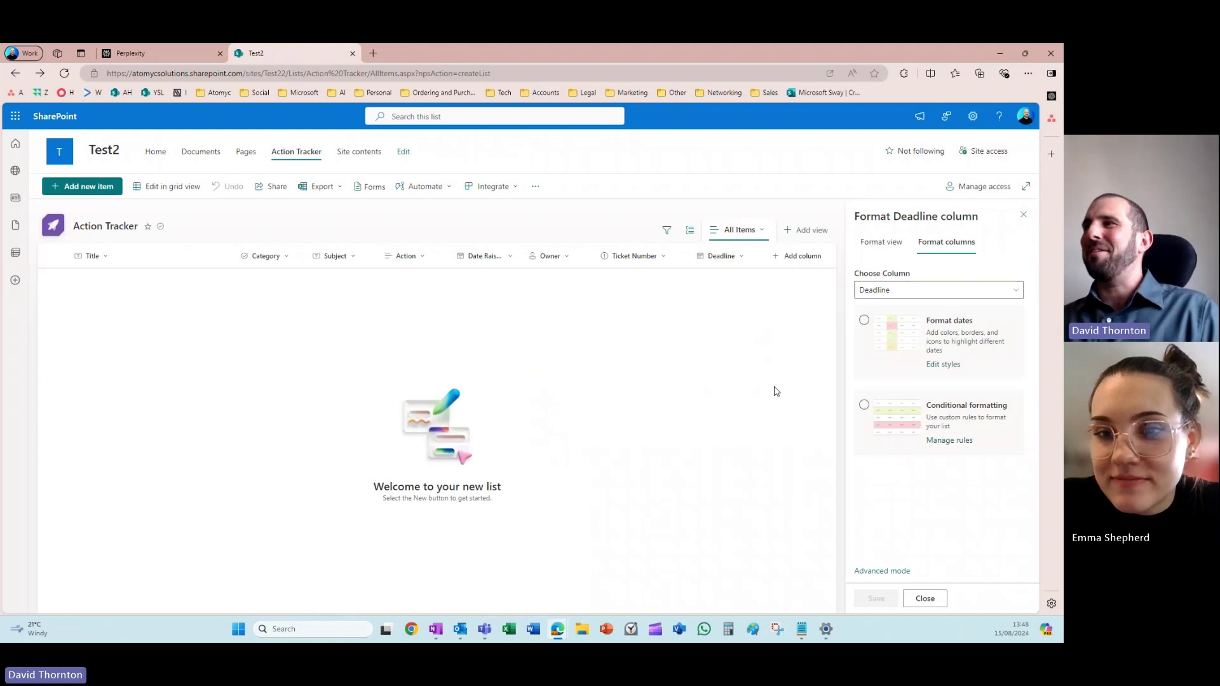
left_click(906, 361)
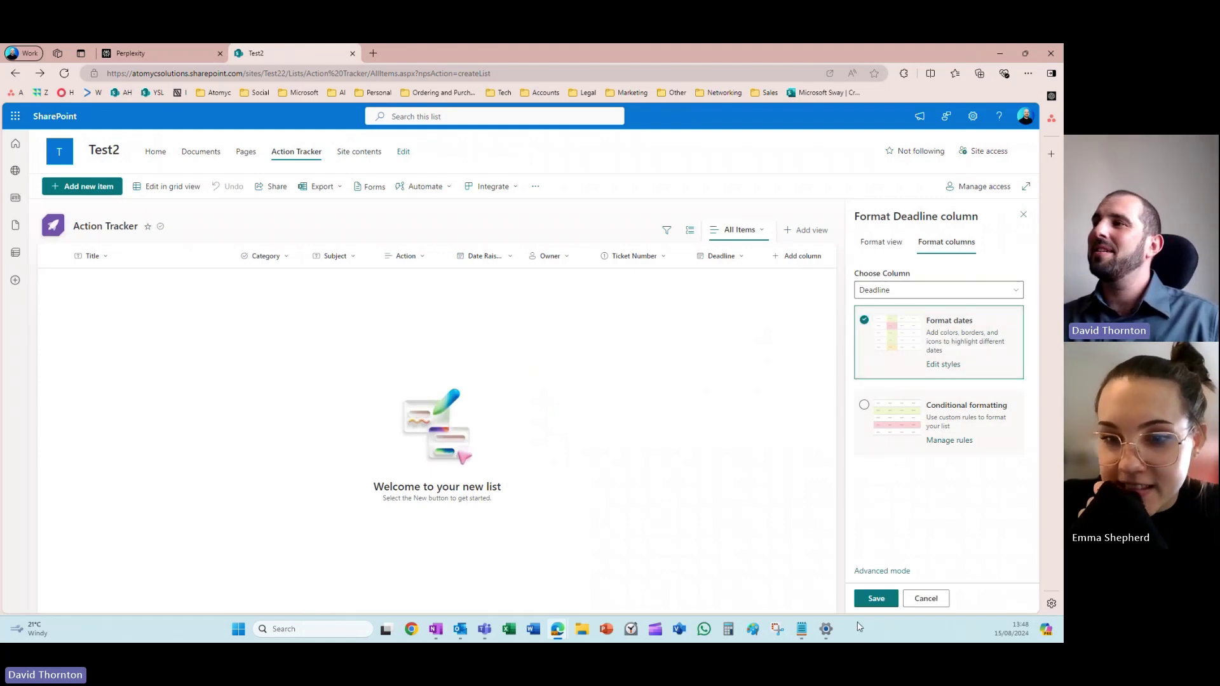
left_click(883, 572)
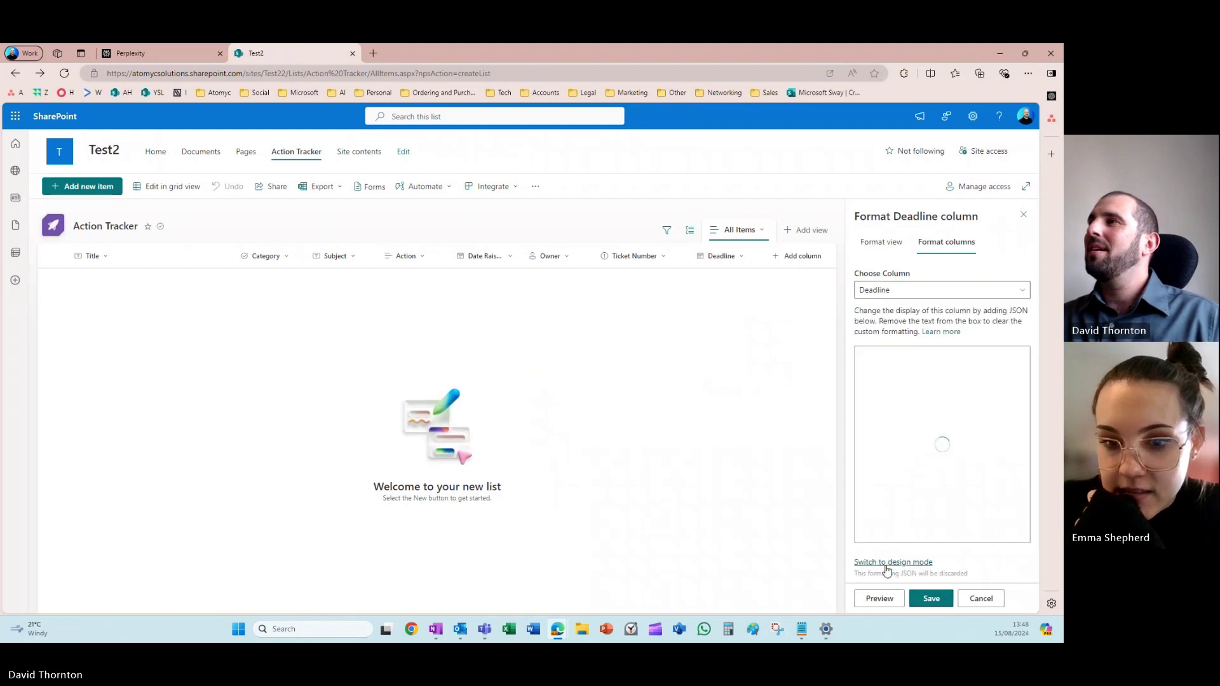
left_click(980, 598)
- Reopen the Deadline column's formatting options and choose conditional formatting to manage its rules
left_click(743, 256)
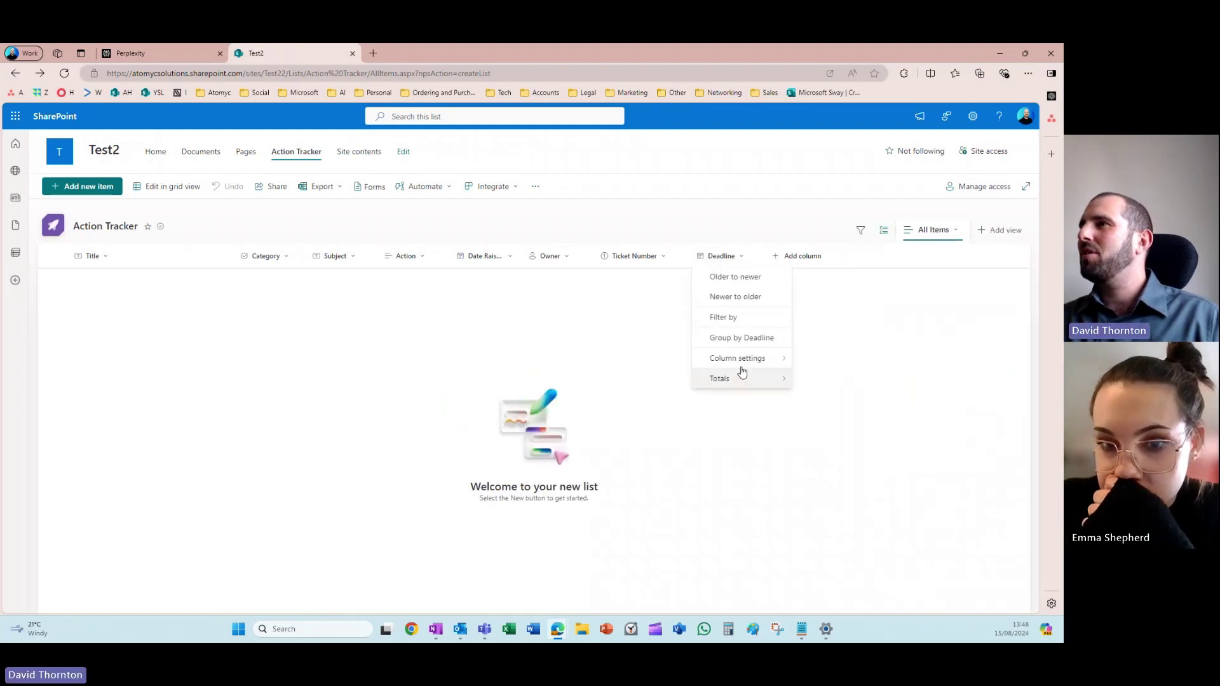
mouse_move(782, 358)
left_click(829, 398)
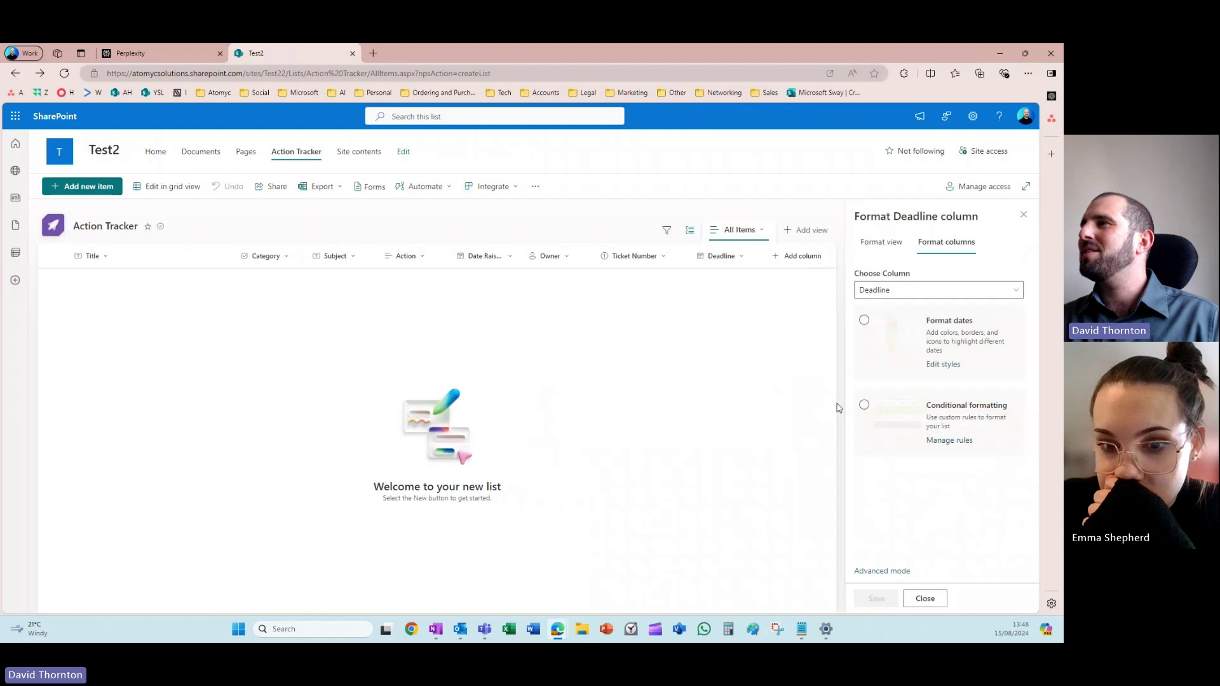
left_click(937, 420)
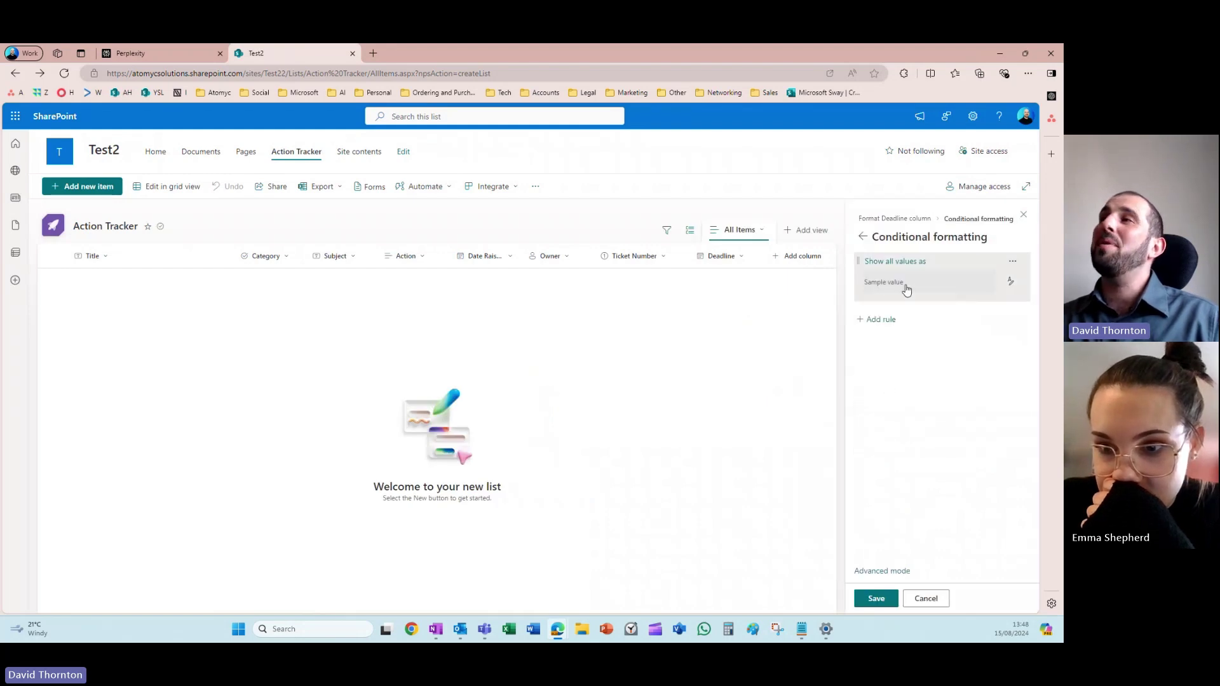
- Add a conditional formatting rule that tests the Deadline column with the comparison "is after"
left_click(880, 319)
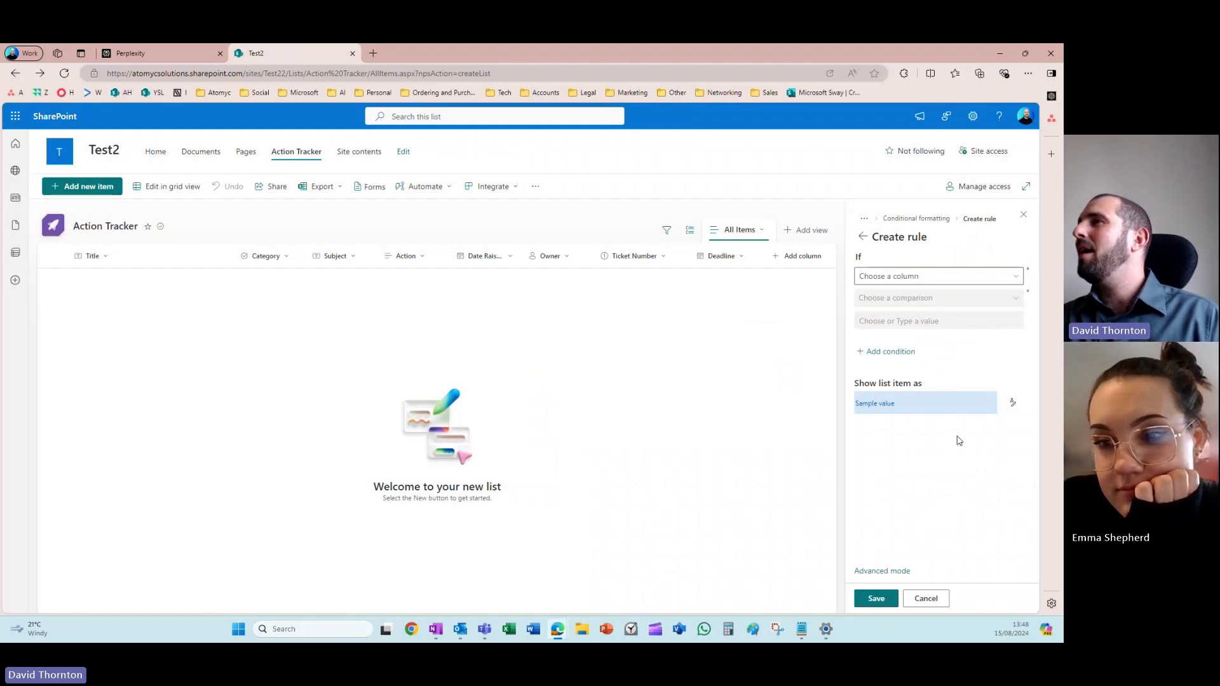
left_click(887, 279)
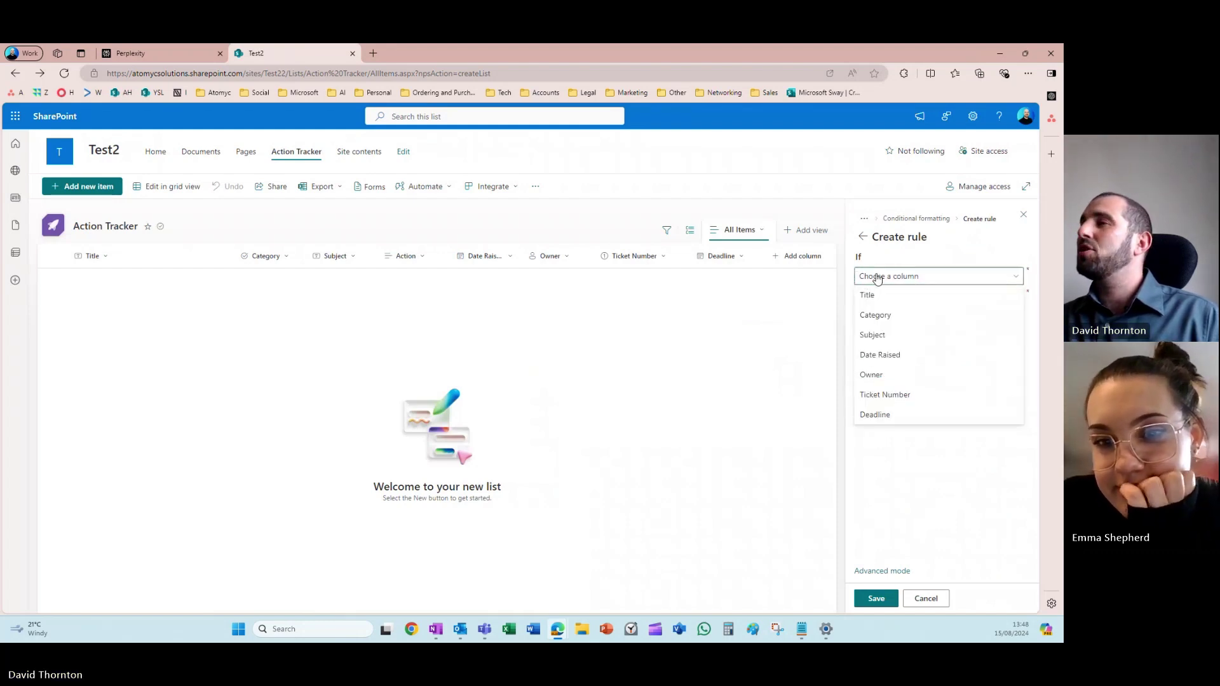
left_click(901, 414)
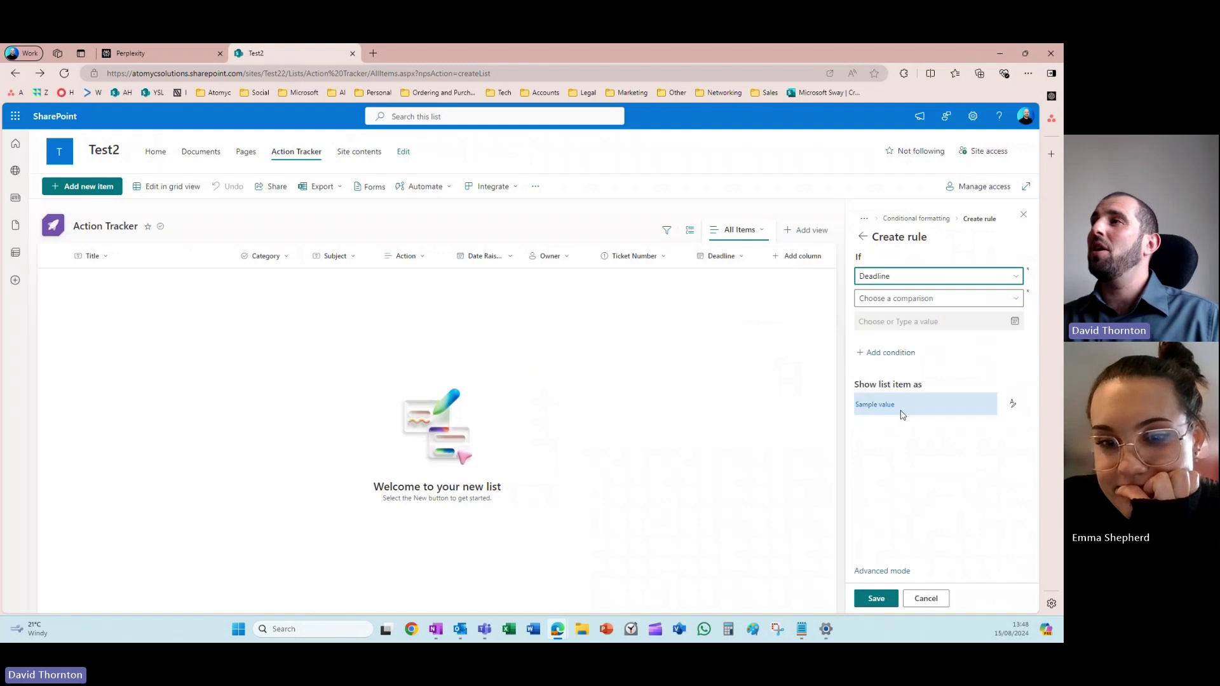
left_click(908, 301)
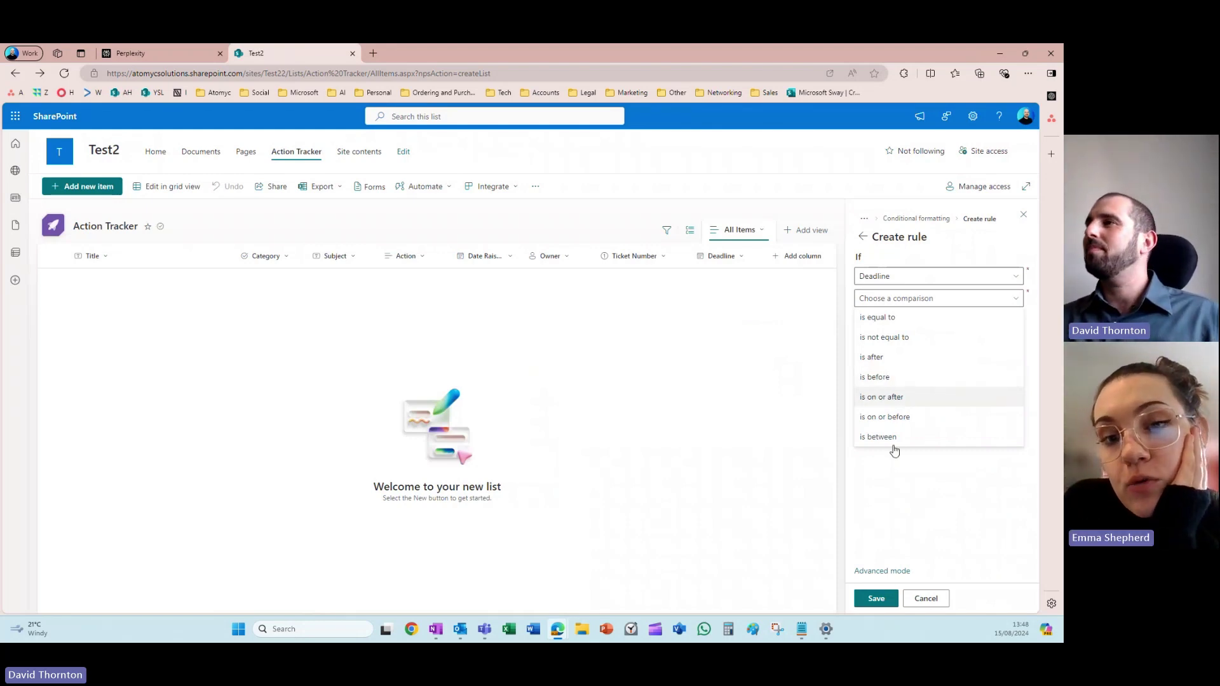
left_click(929, 512)
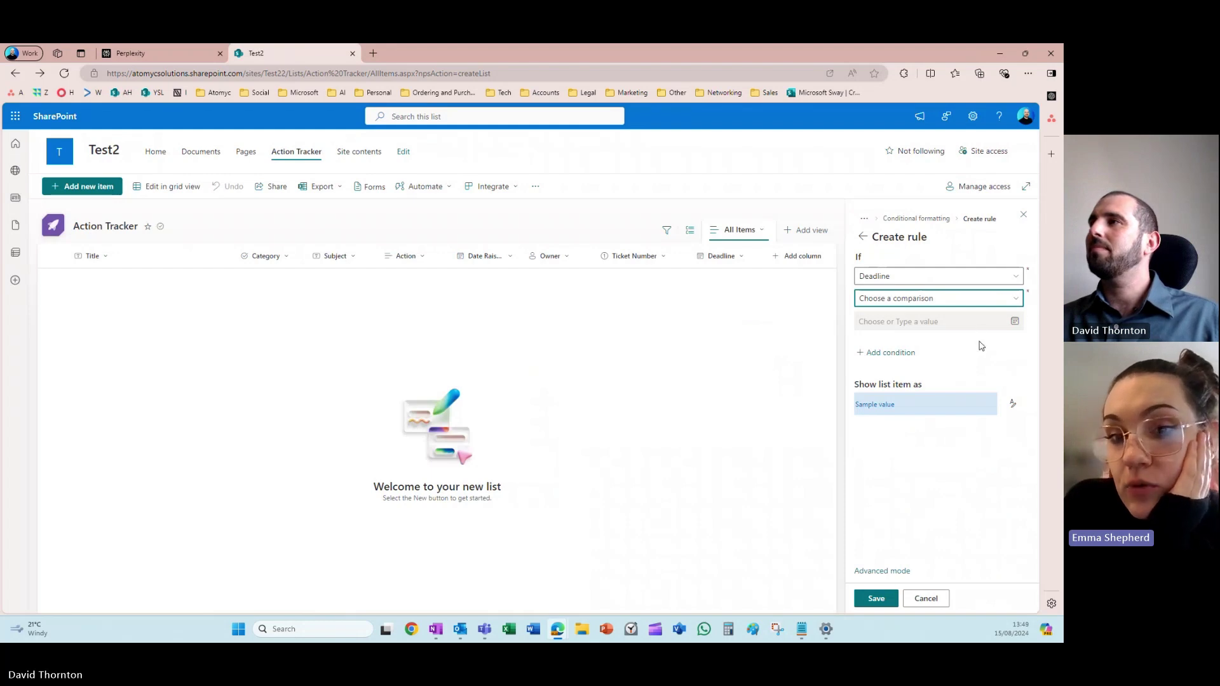
left_click(991, 300)
left_click(883, 357)
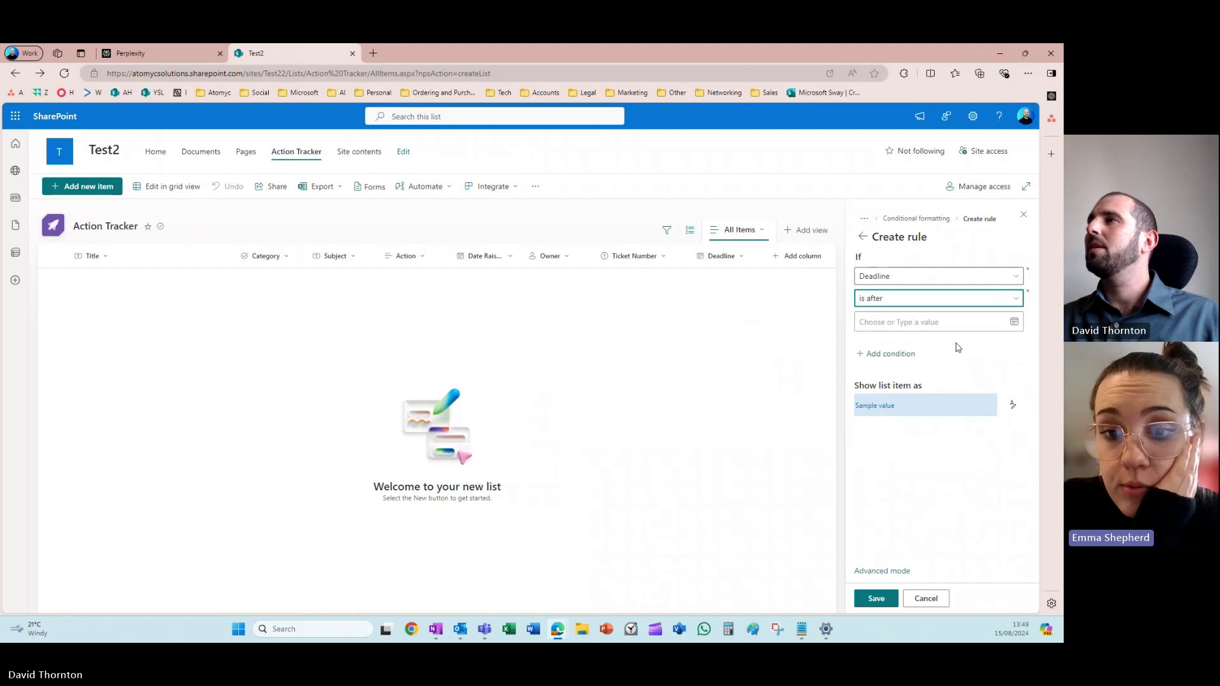
- Change the rule's comparison to "is before", try its Today and specific date values, and back out of the rule
left_click(941, 324)
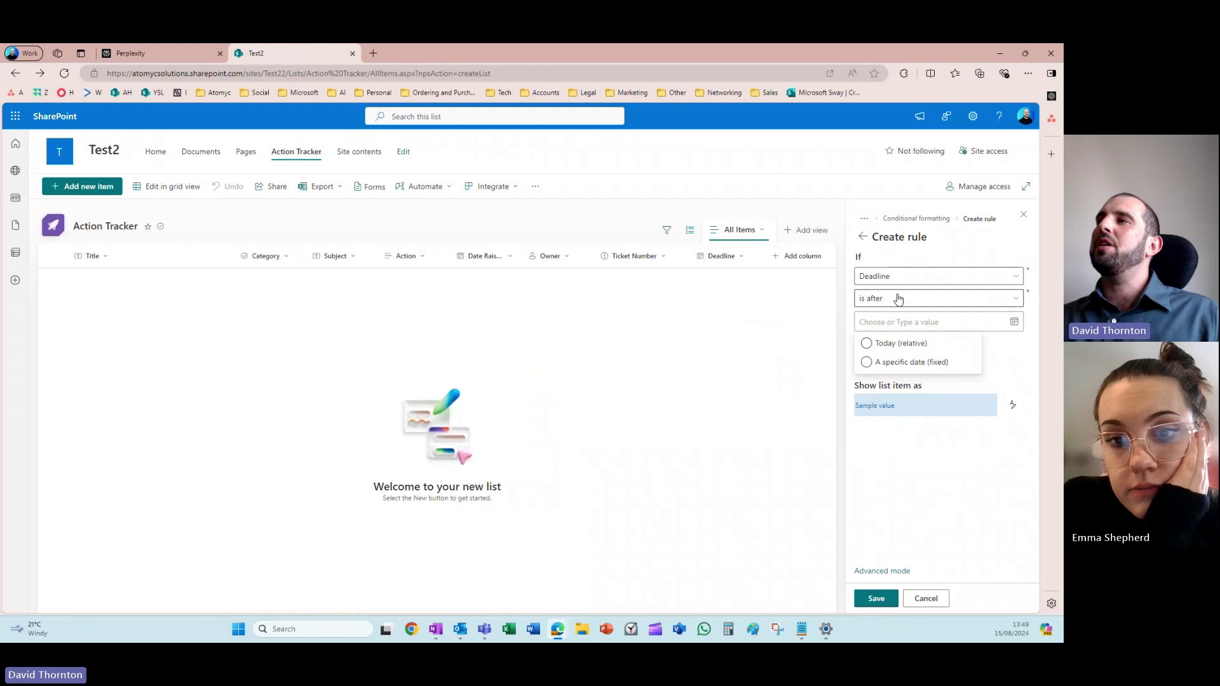
left_click(941, 305)
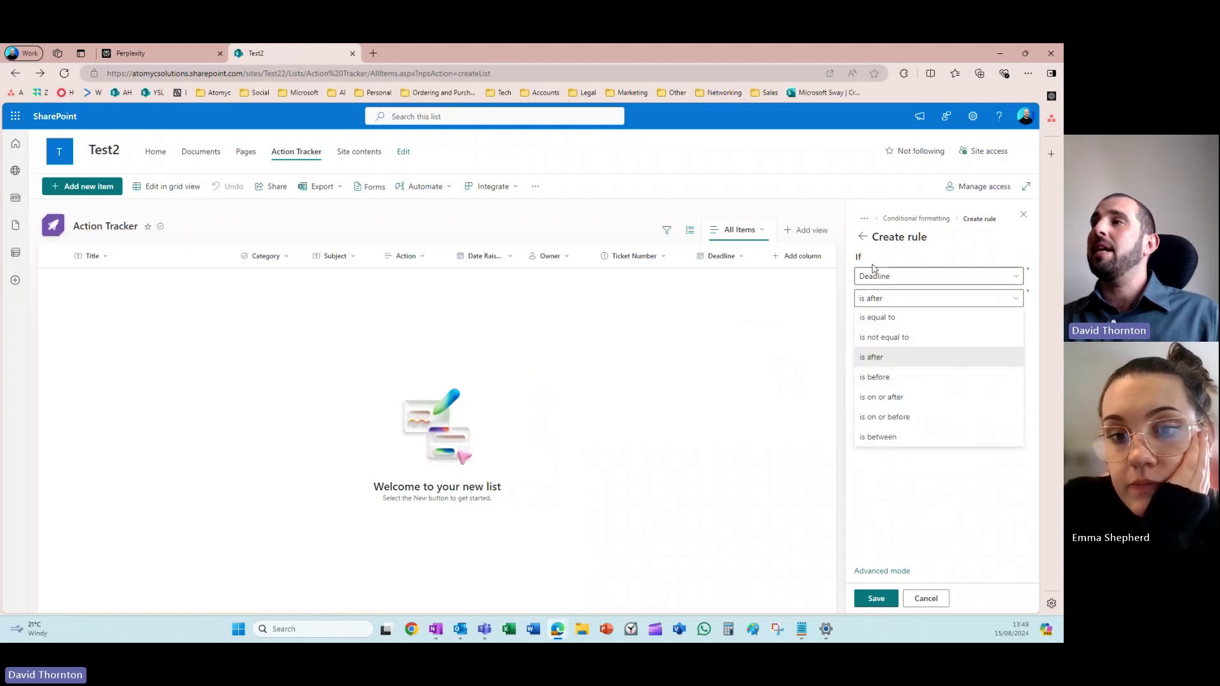
left_click(892, 379)
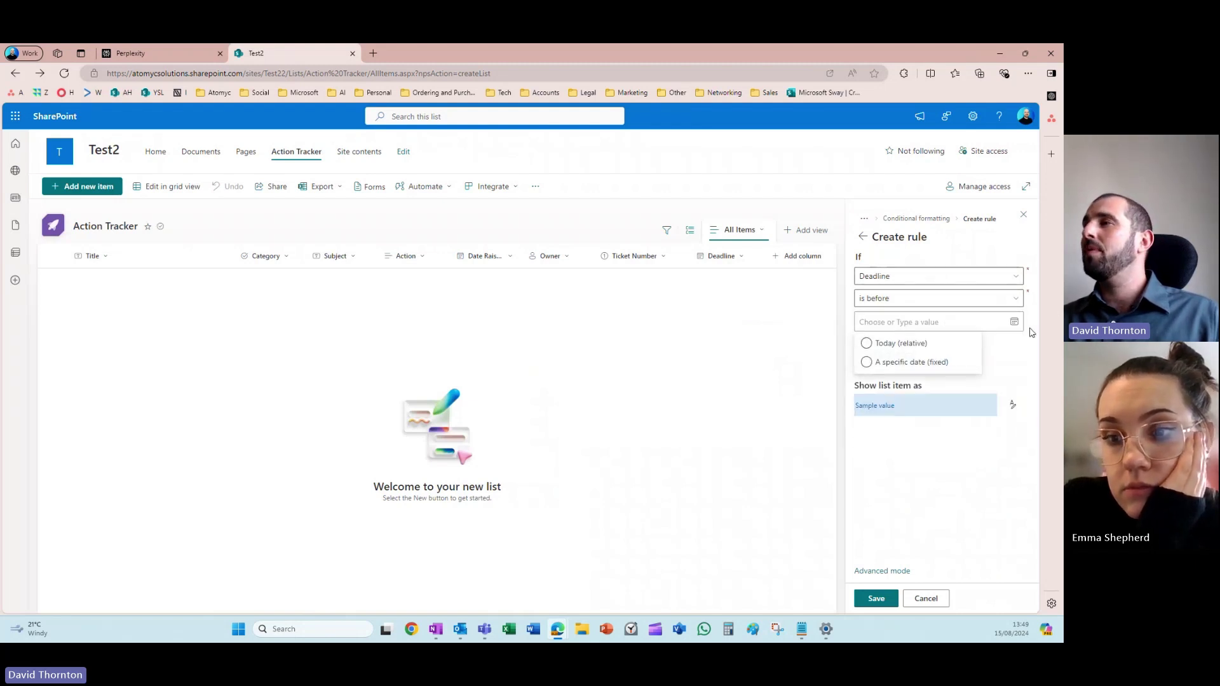
left_click(895, 346)
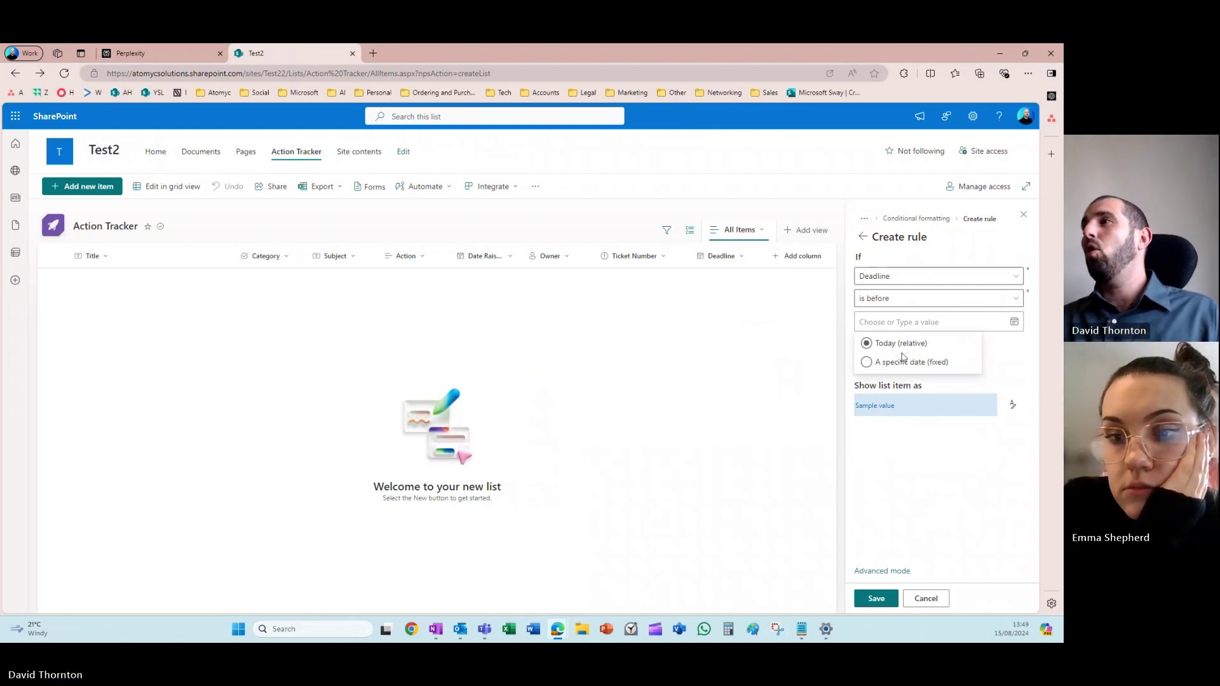
left_click(911, 367)
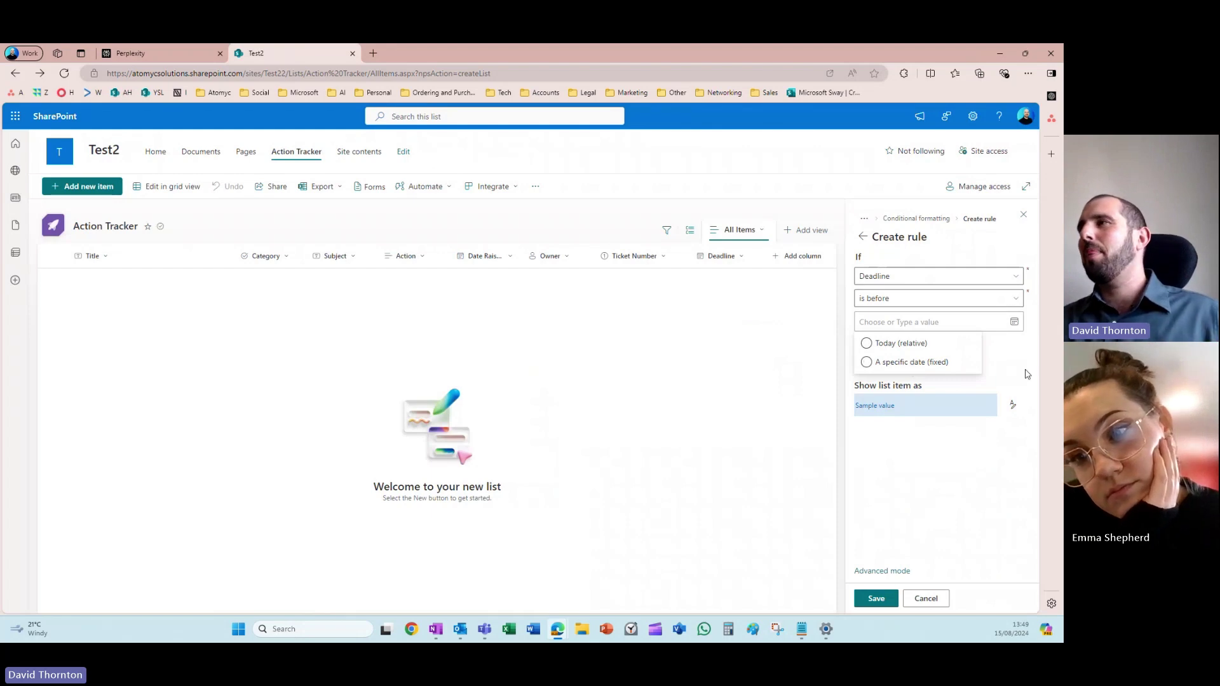
left_click(1030, 355)
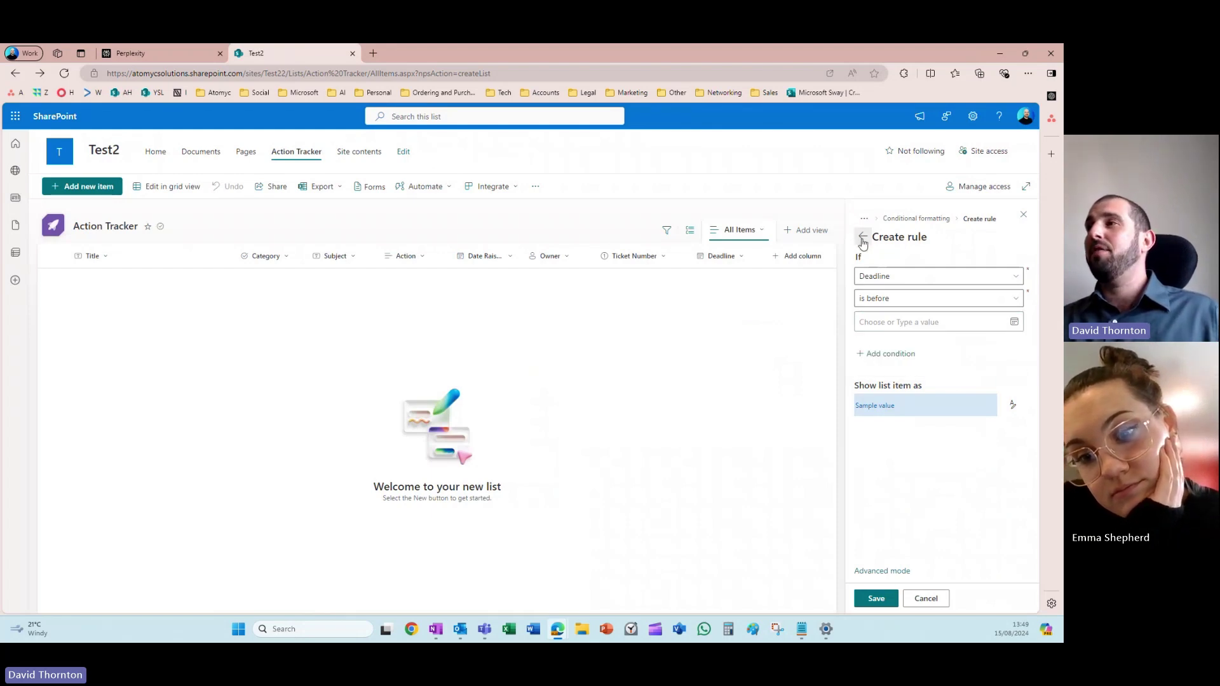
left_click(862, 237)
left_click(863, 236)
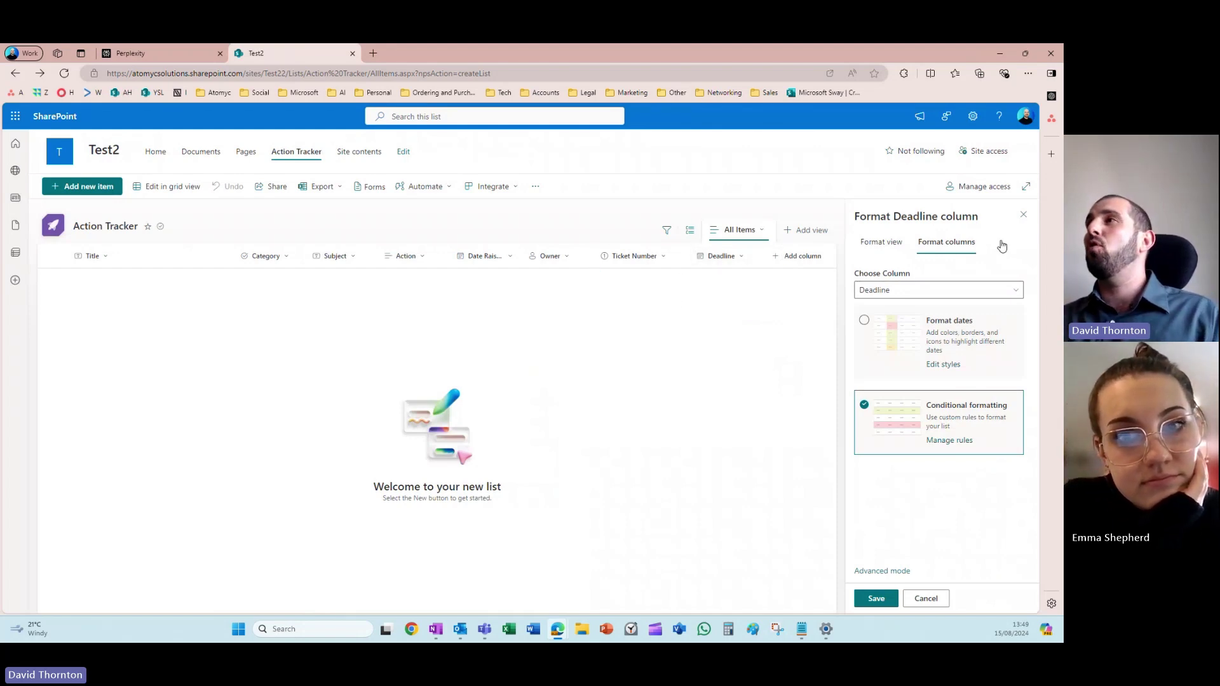
- Show the Deadline column's formatting in advanced mode and examine its JSON code
left_click(882, 570)
left_click(971, 425)
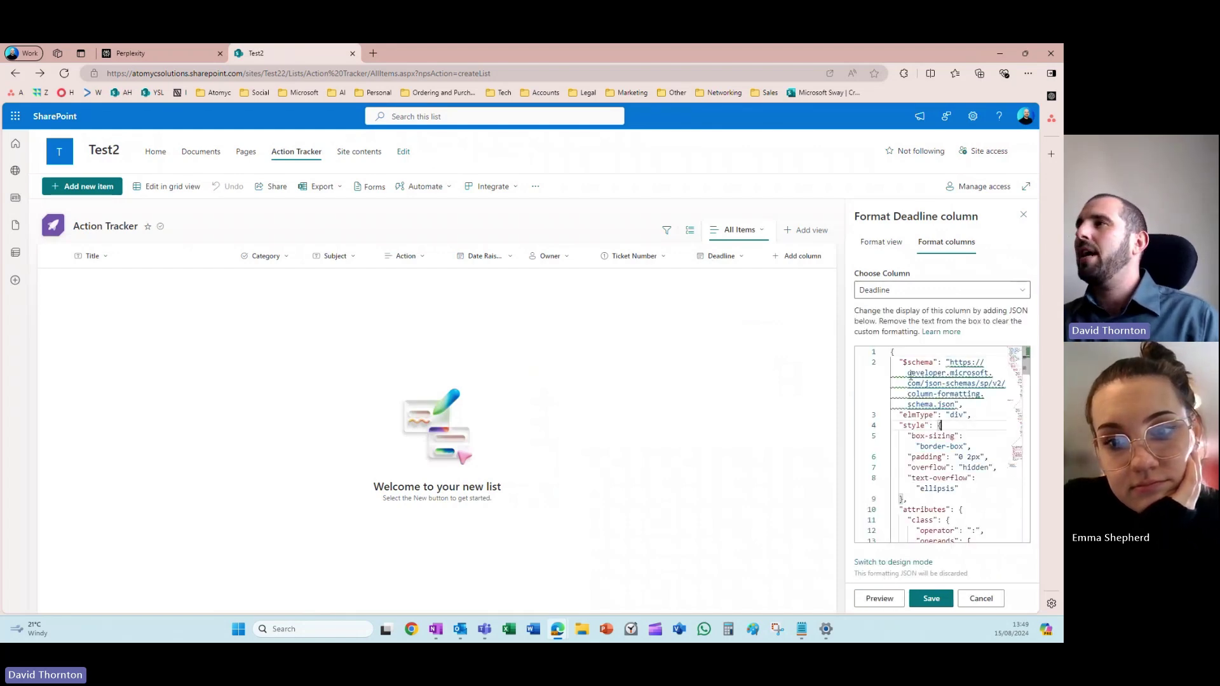
left_click_drag(905, 353, 988, 542)
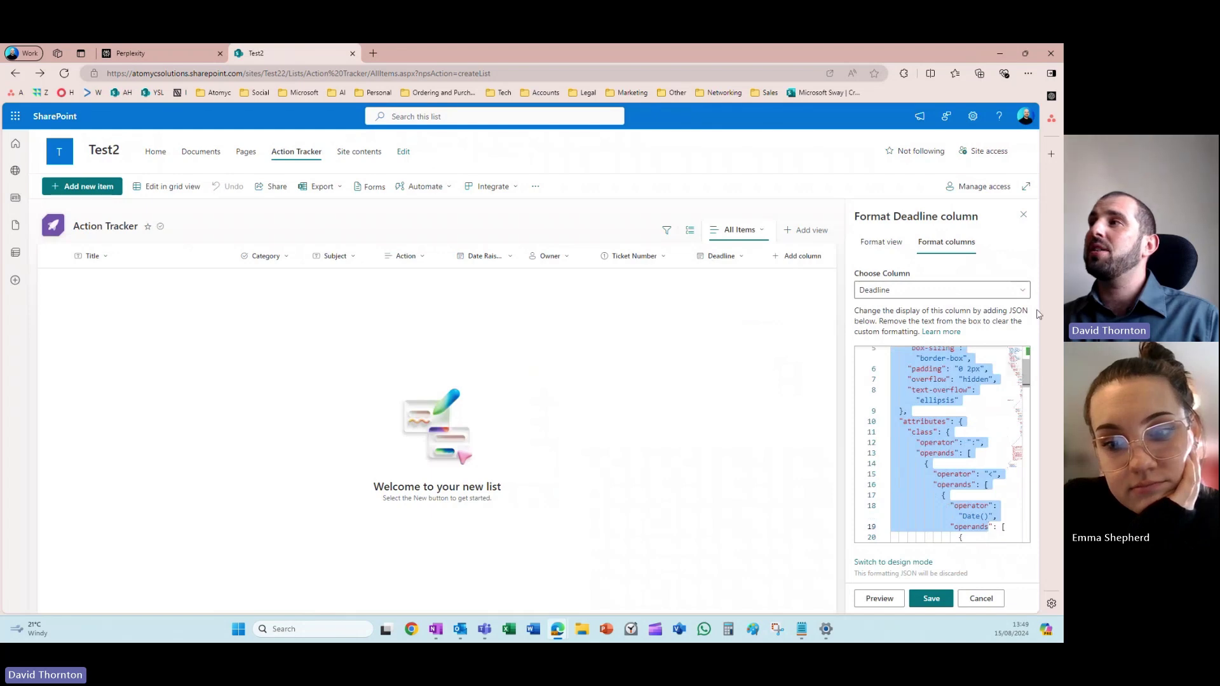
left_click(935, 391)
mouse_move(1026, 374)
left_mouse_down()
mouse_move(1041, 483)
mouse_move(1027, 351)
left_mouse_up()
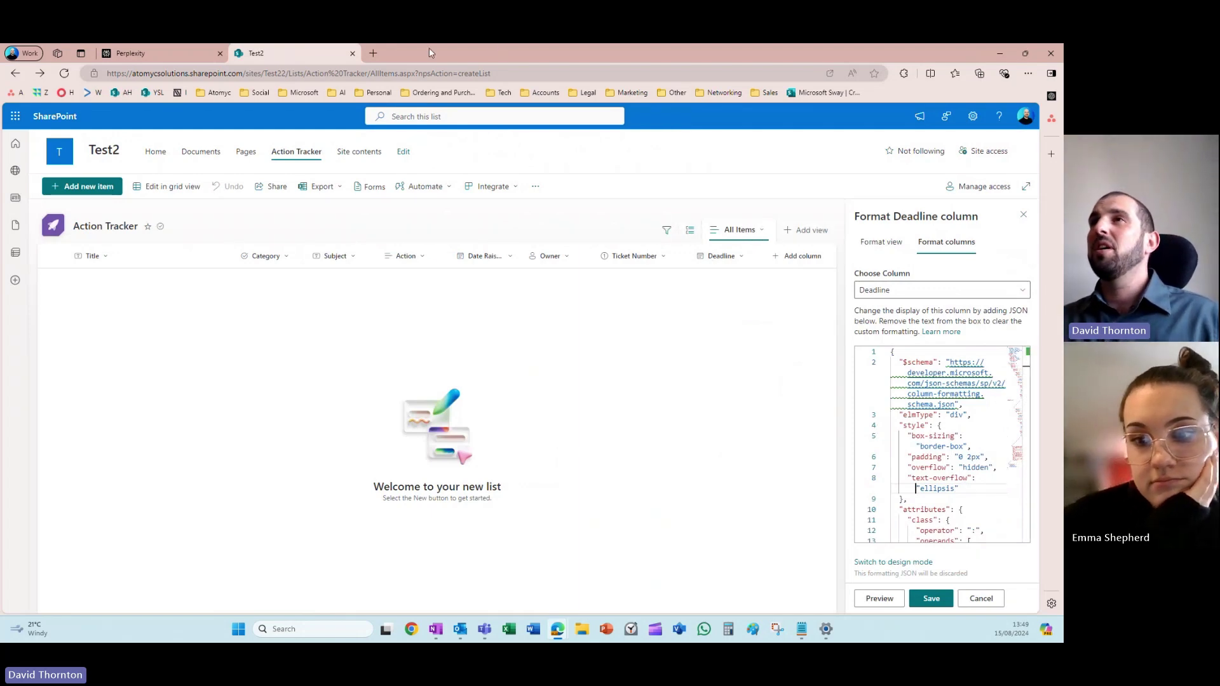
- Open ChatGPT in a new browser tab from the AI bookmarks
left_click(373, 53)
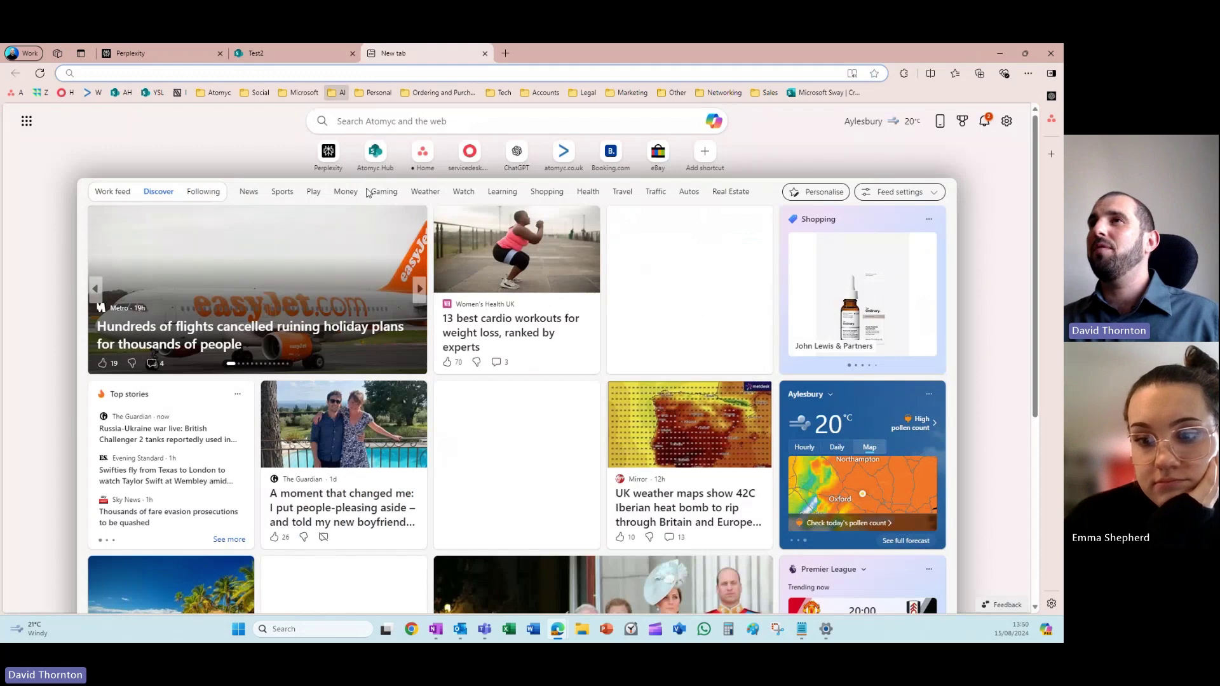
left_click(337, 93)
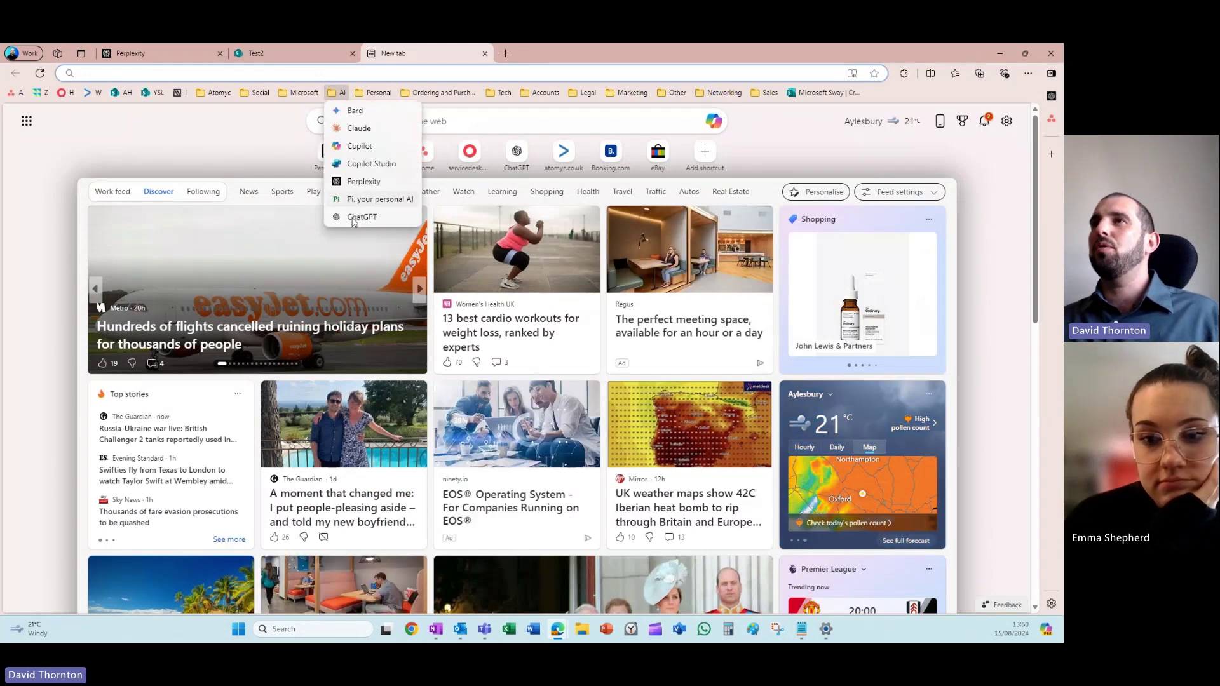
left_click(356, 216)
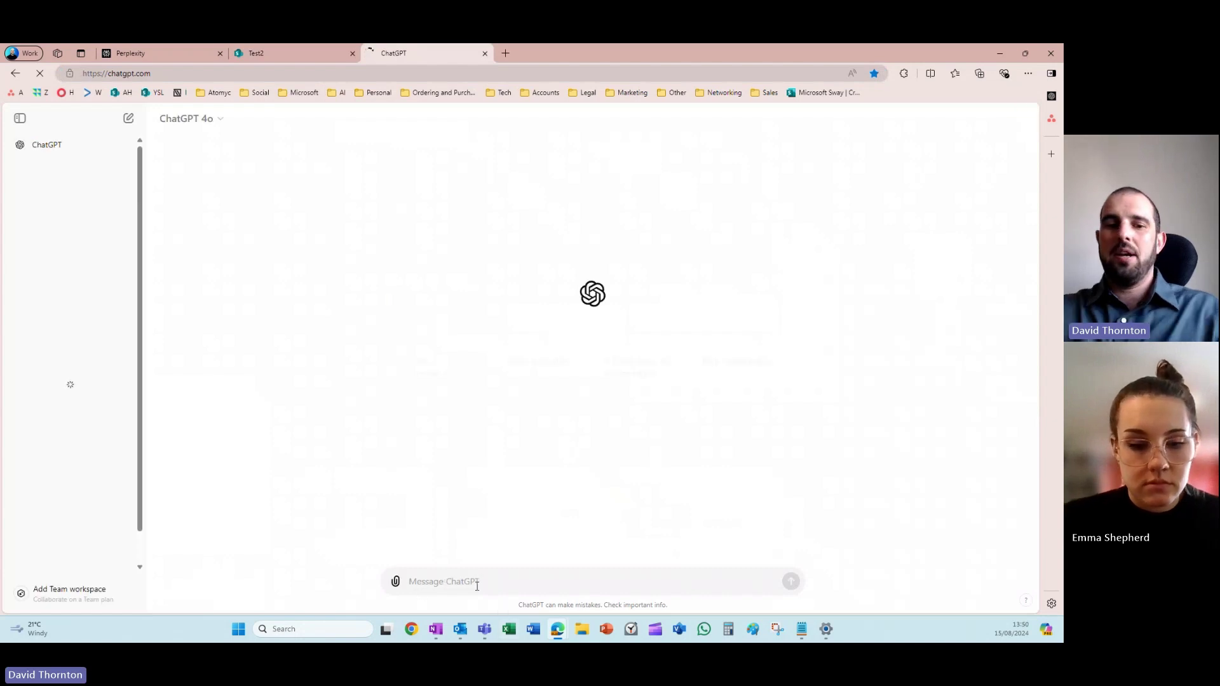
- Ask ChatGPT to create a JSON script for a SharePoint to set the color to 'coral' if the date is within 7 days
type("create me a ")
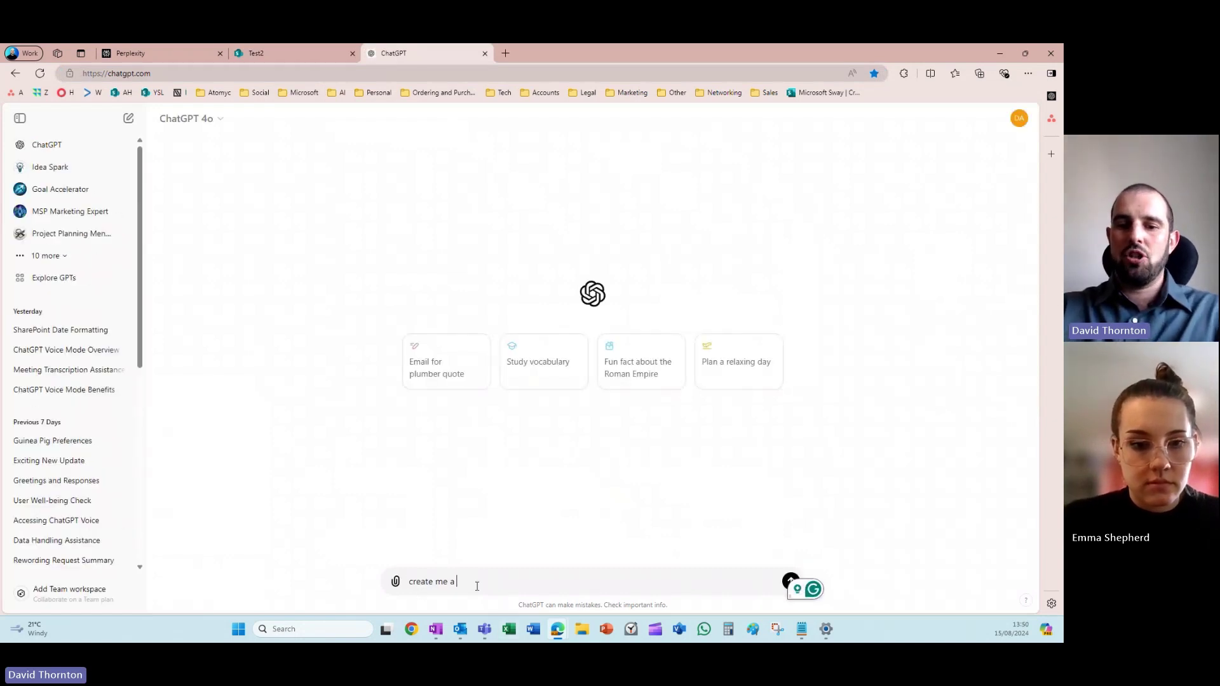
type("JSON script for ")
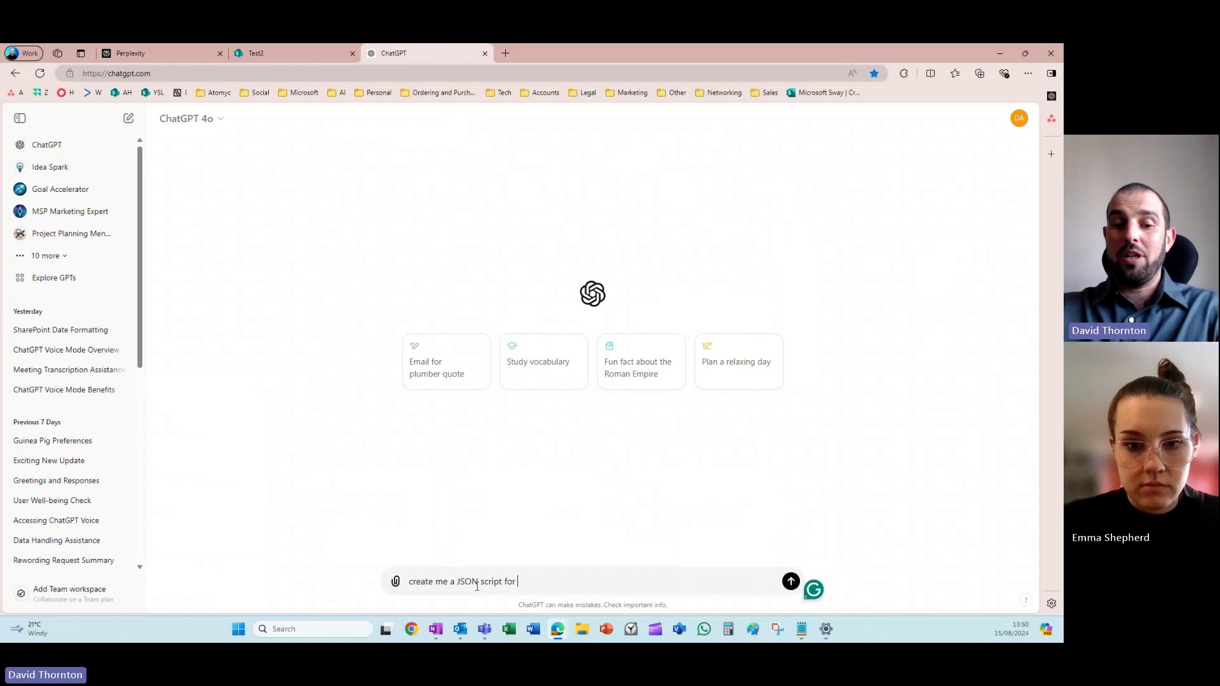
type("a shae")
key("BackSpace")
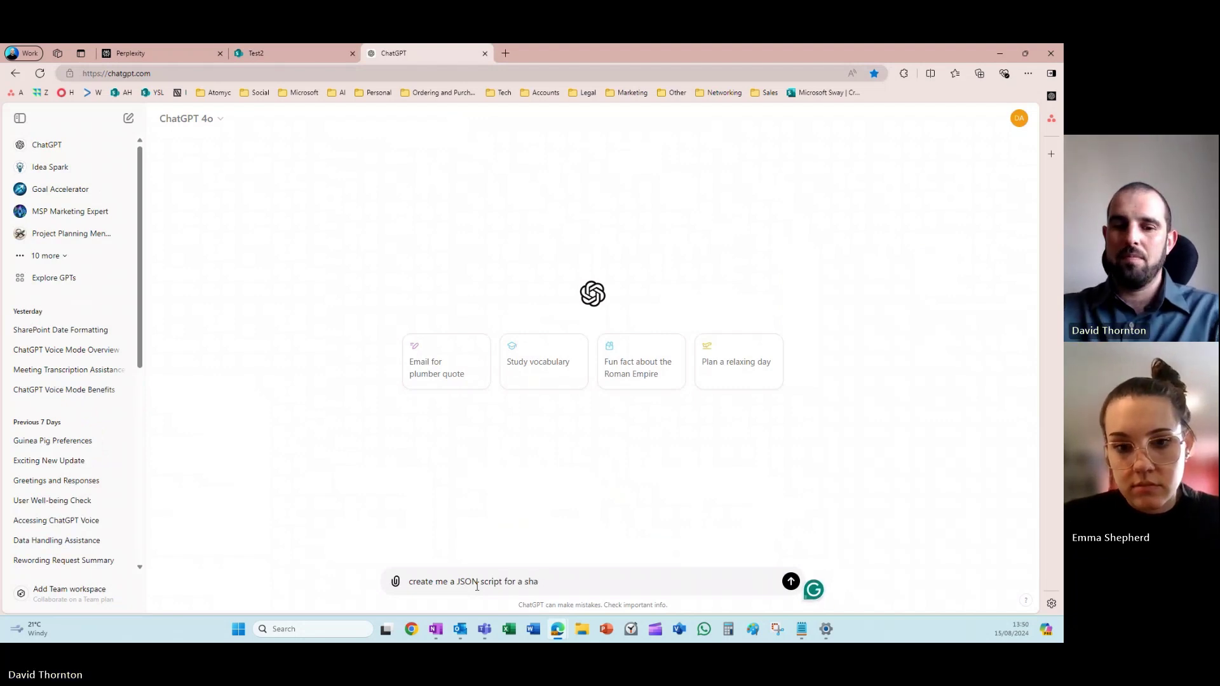
type("repoint to set the color to 'coral")
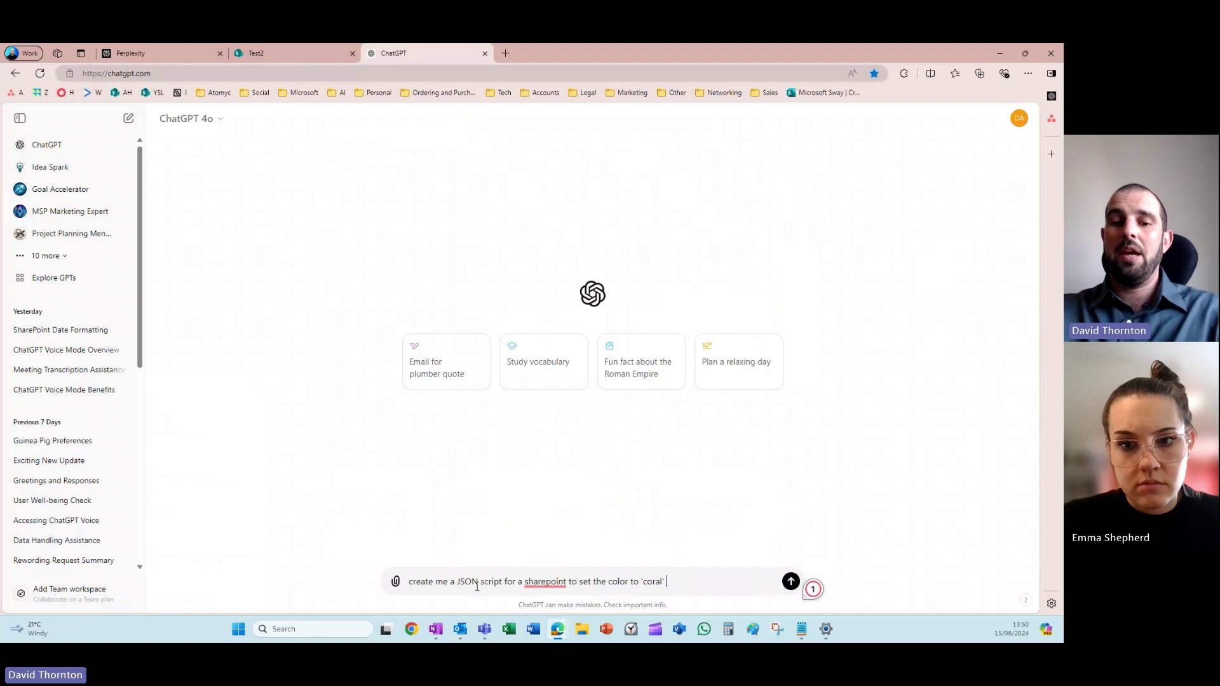
type("e d")
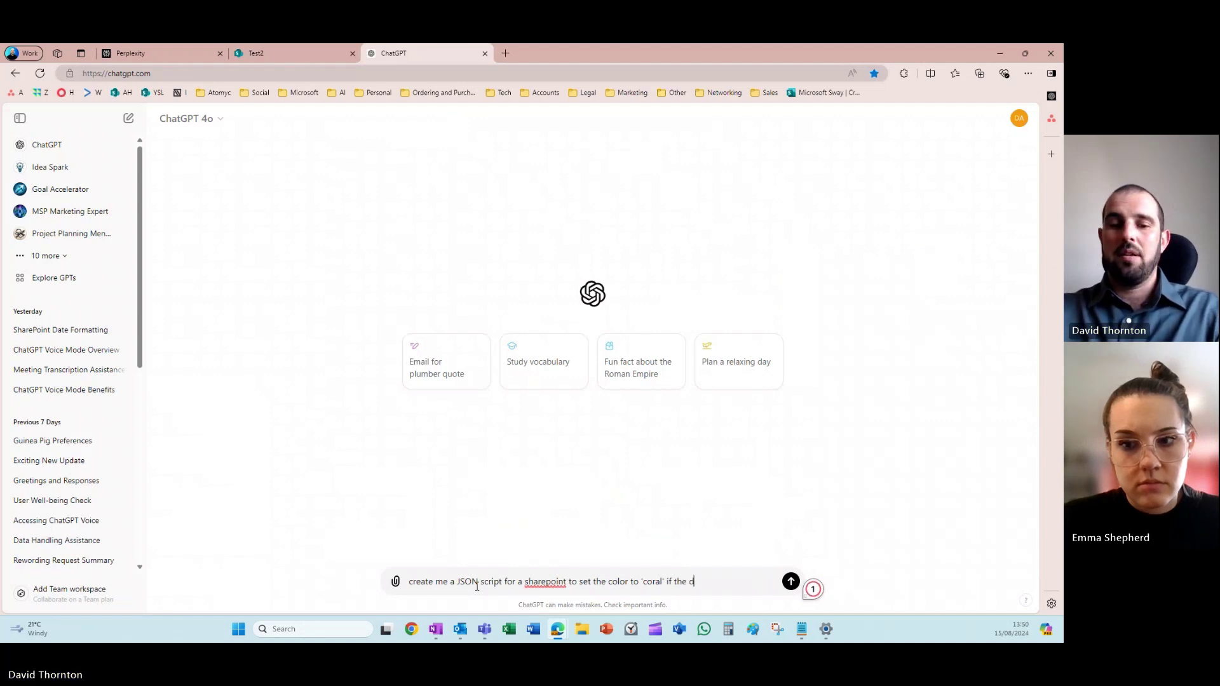
type("ate is within 7 days")
key("Return")
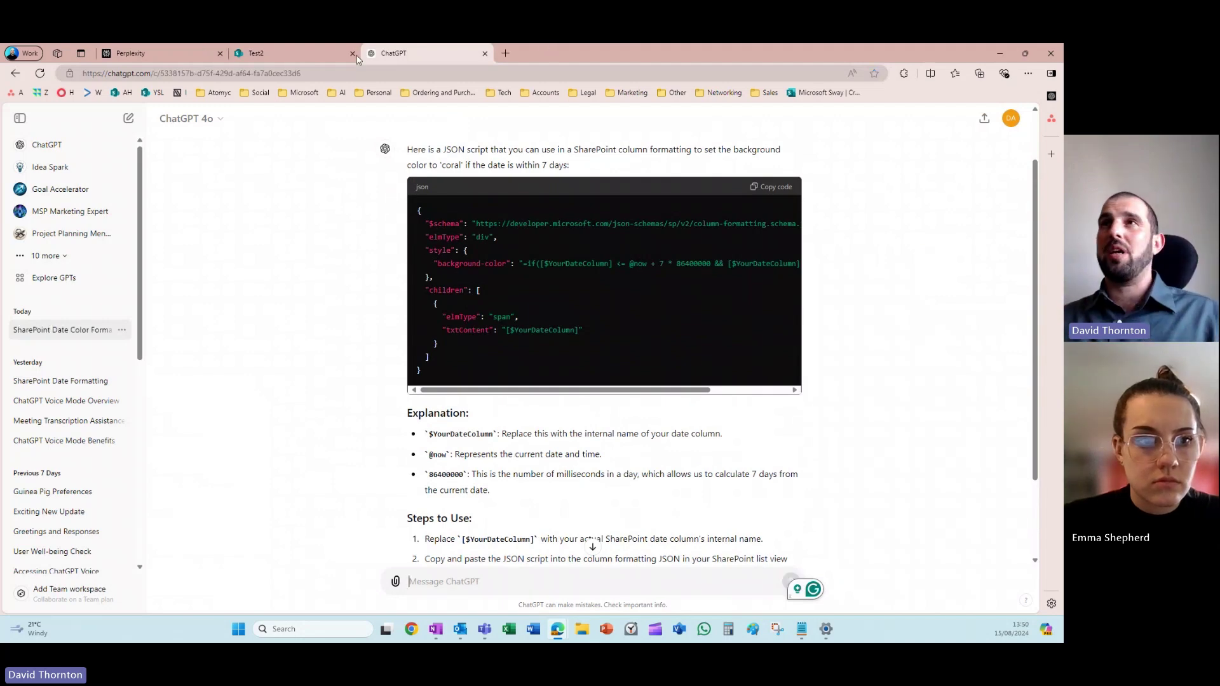
- Return to the Test2 Action Tracker list and close the Deadline column's formatting without saving
mouse_move(298, 56)
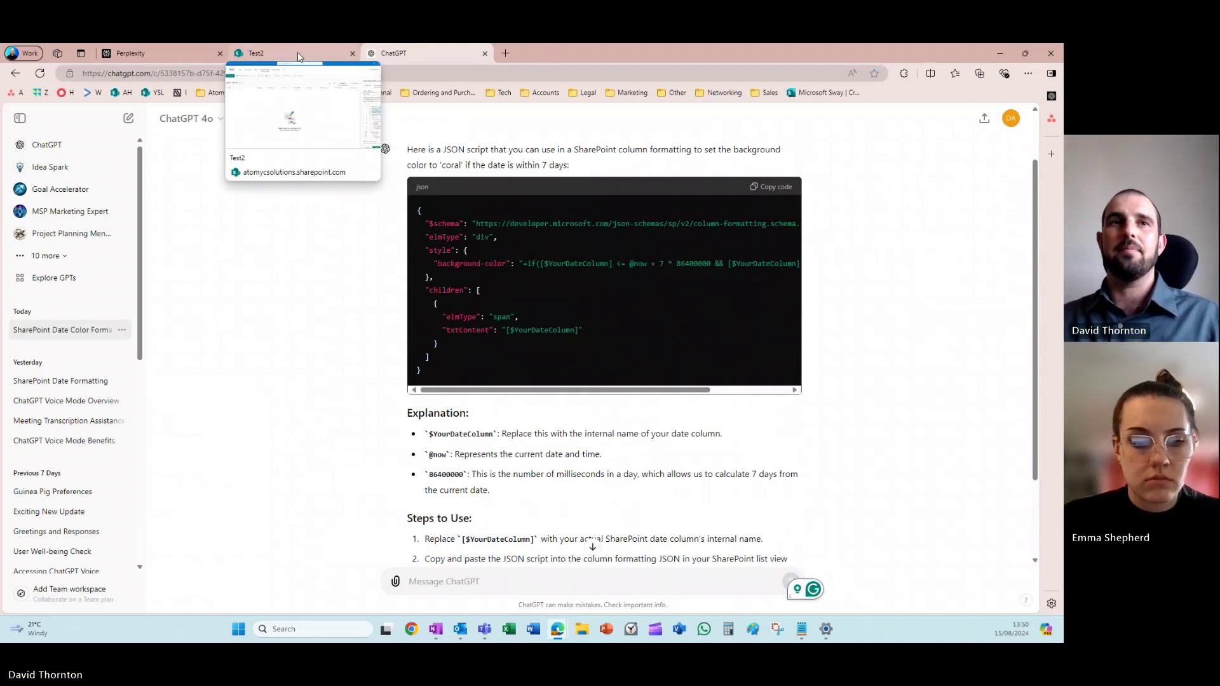
left_click(284, 59)
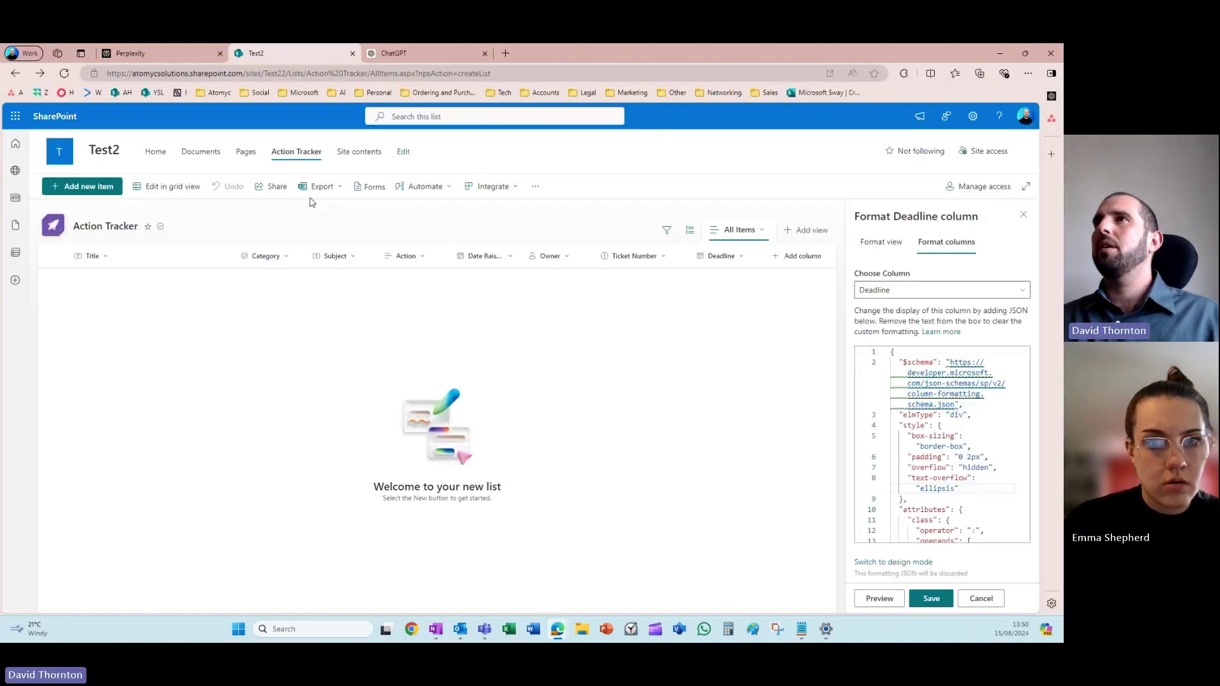
left_click(1023, 214)
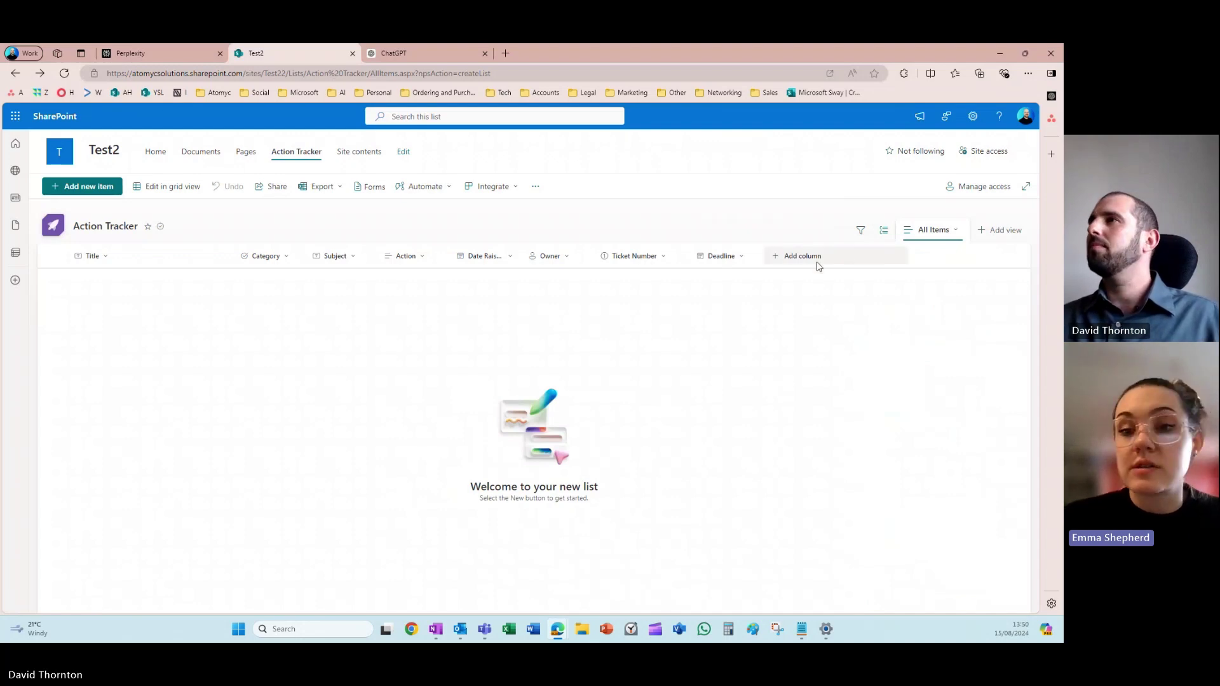
- Add a multiple-lines-of-text column named Updates with enhanced rich text enabled
left_click(791, 255)
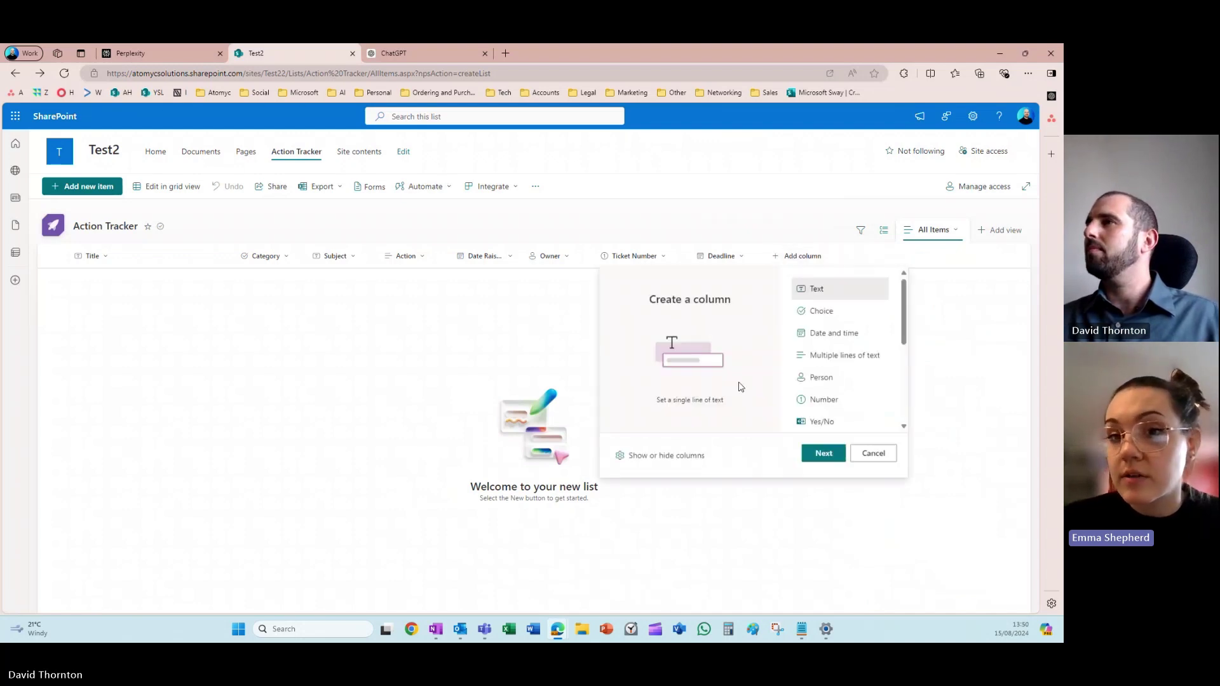
left_click(826, 356)
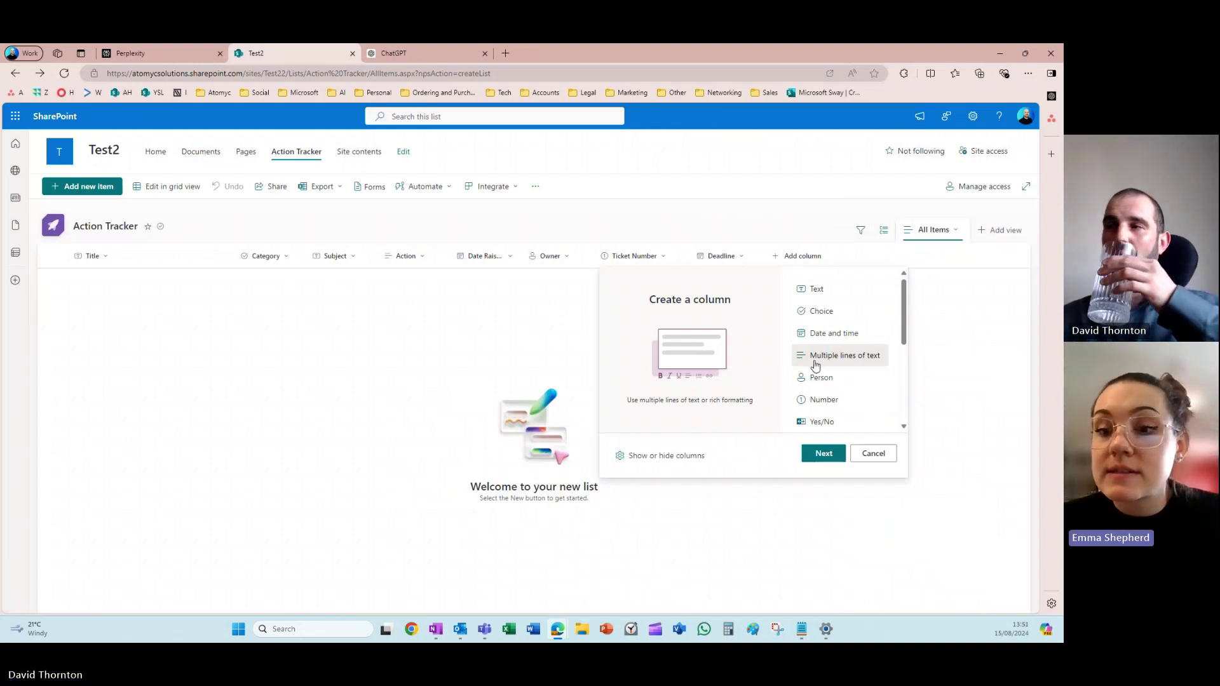
left_click(821, 454)
left_click(947, 168)
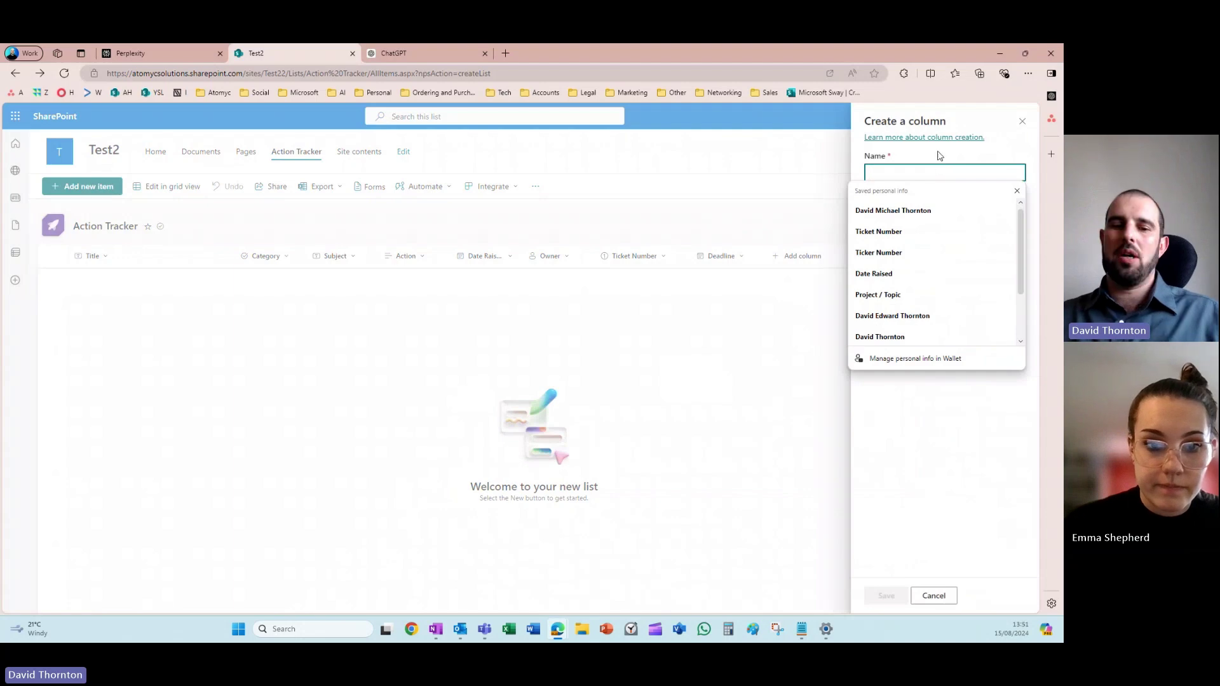
type("Updates")
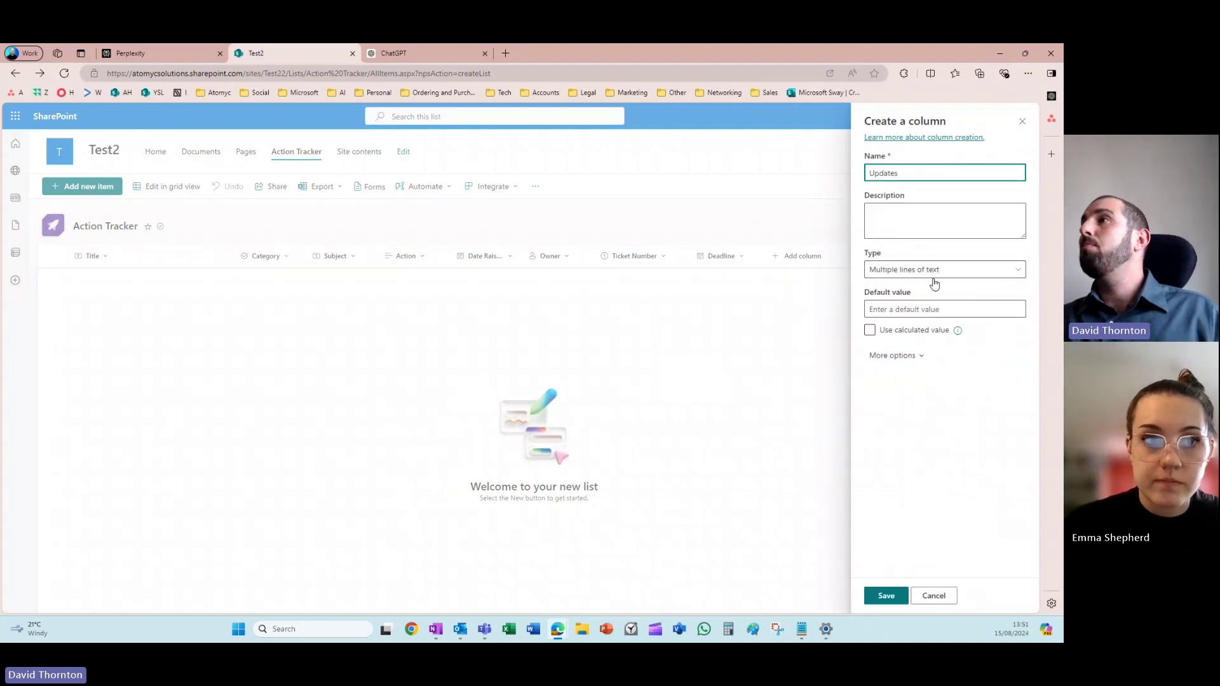
left_click(893, 355)
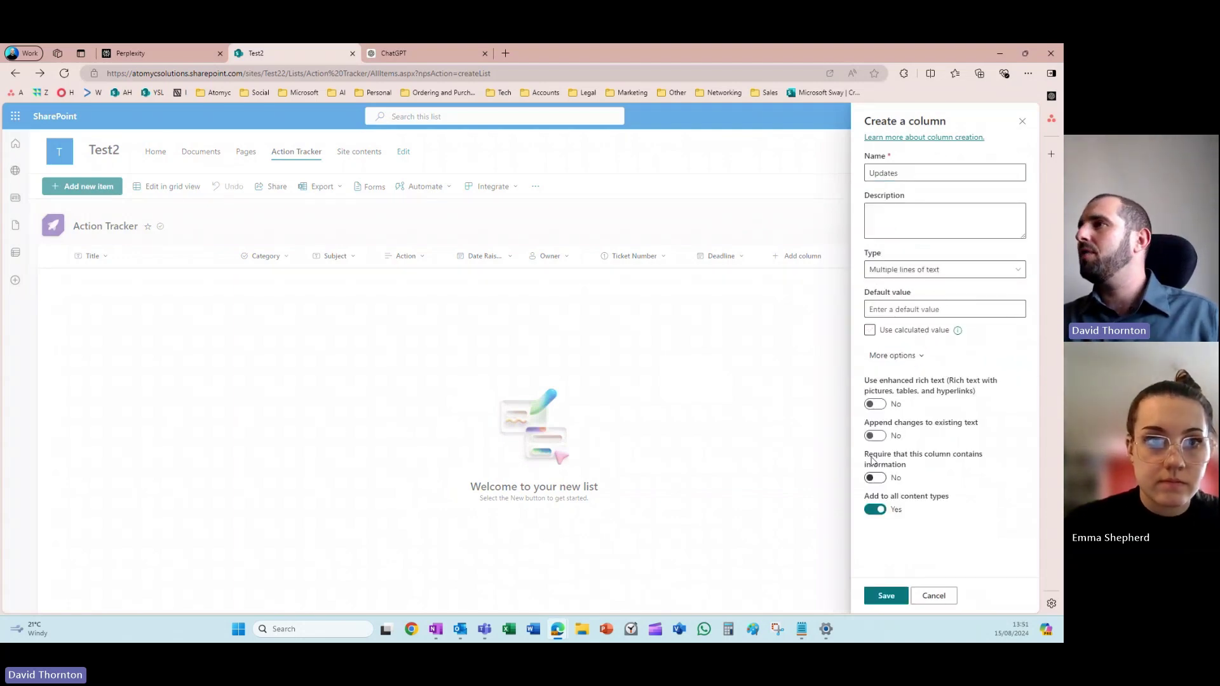
left_click(873, 402)
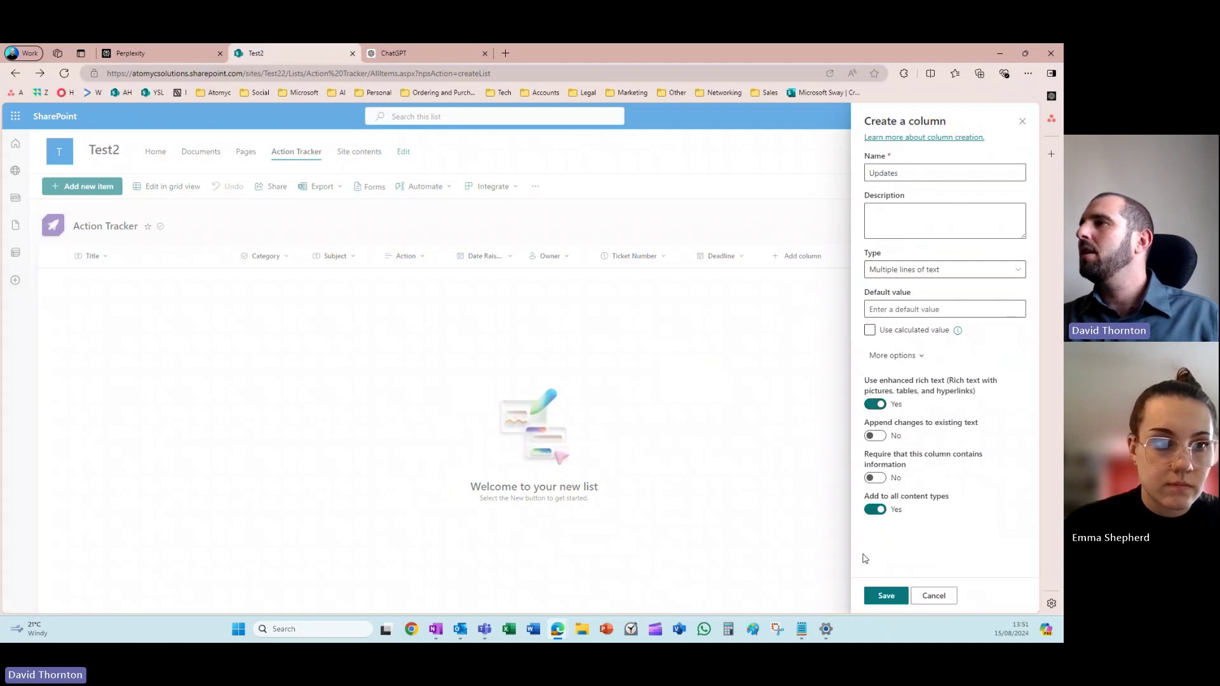
left_click(885, 596)
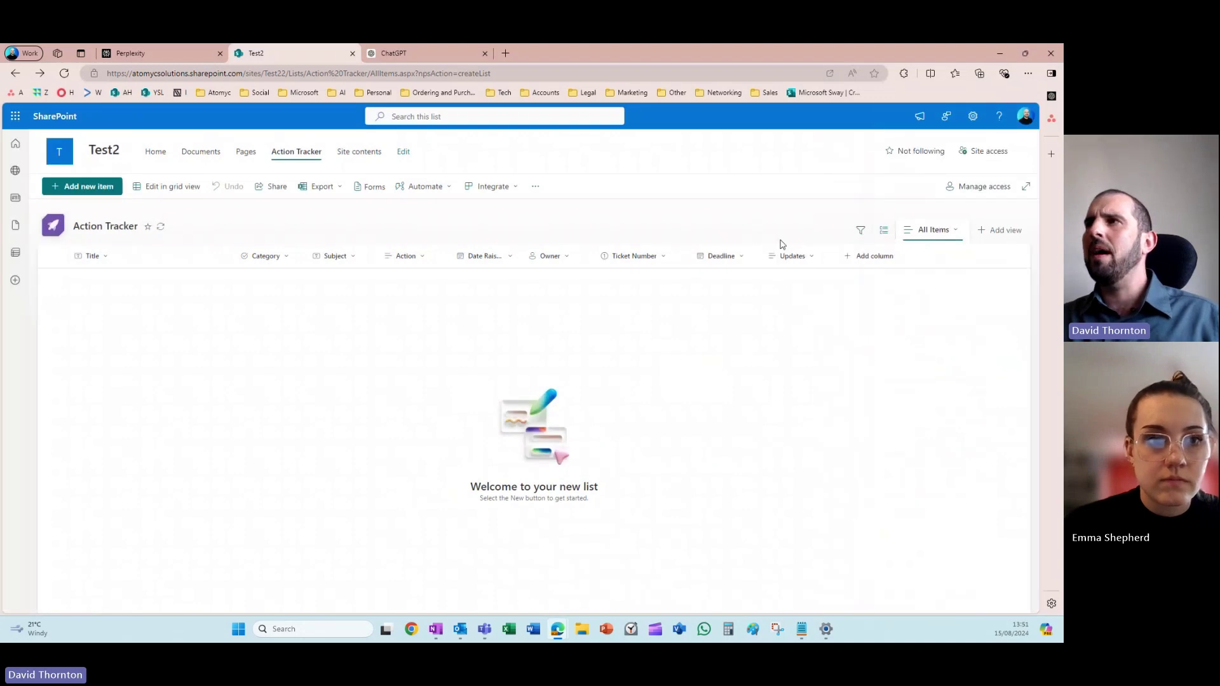
- Start a new Choice column in the list and name it Status
left_click(859, 256)
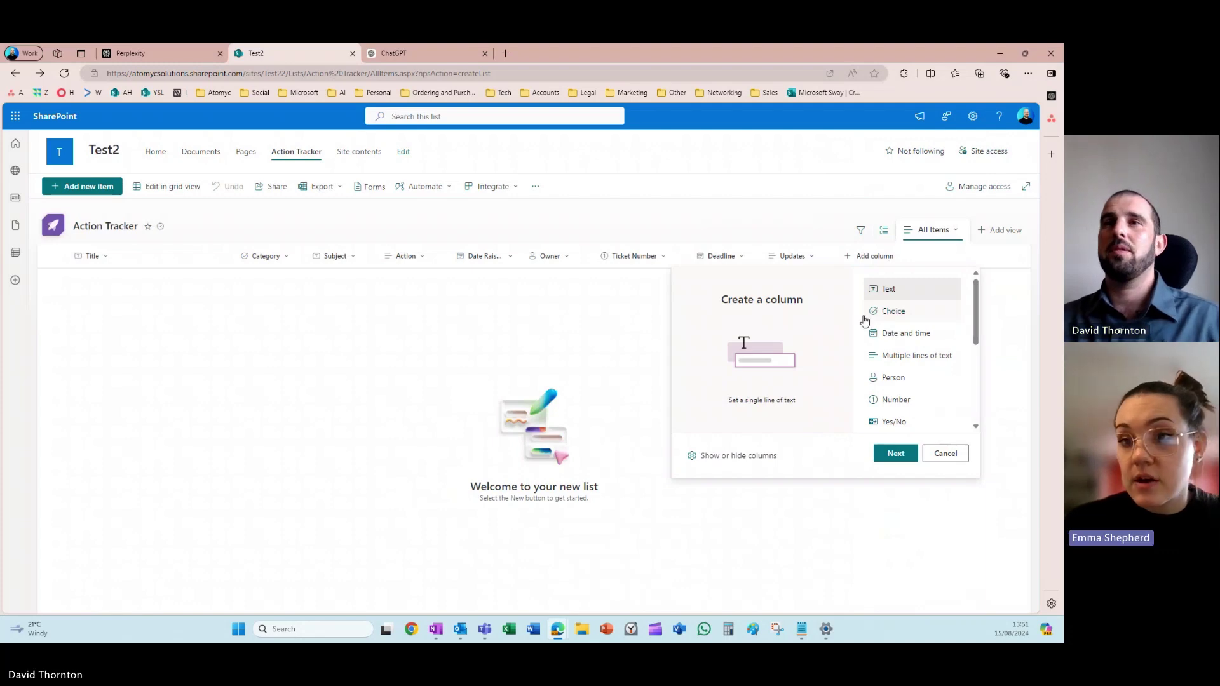
left_click(866, 318)
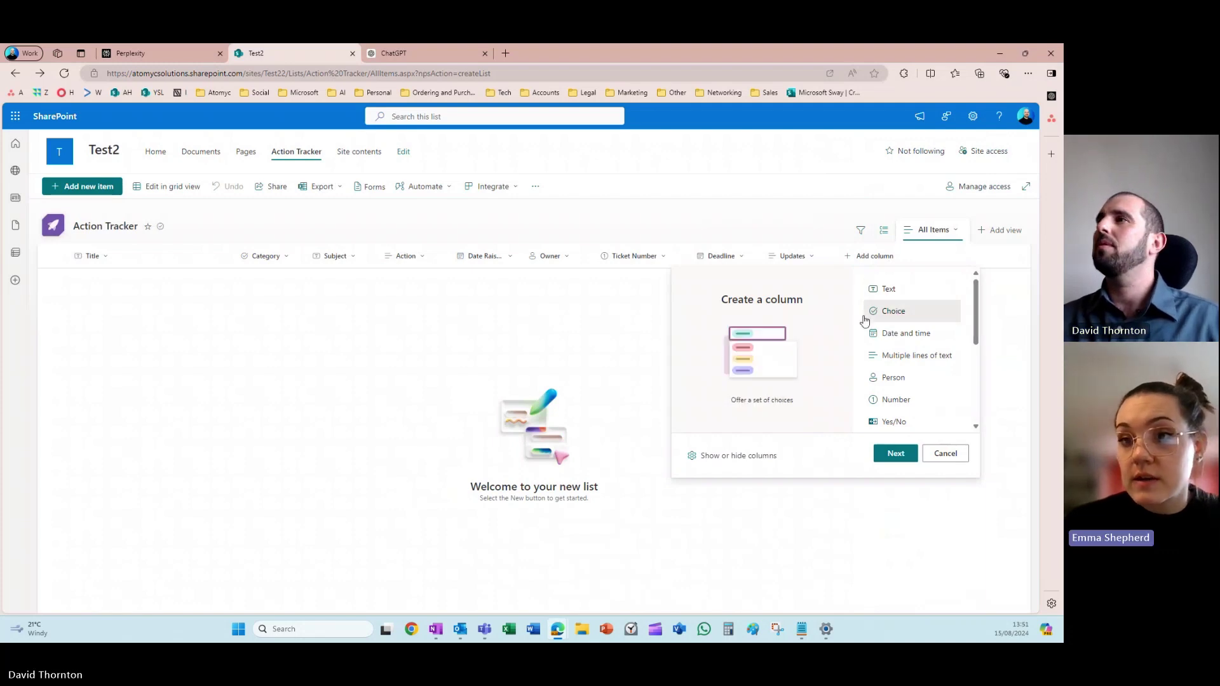
left_click(889, 455)
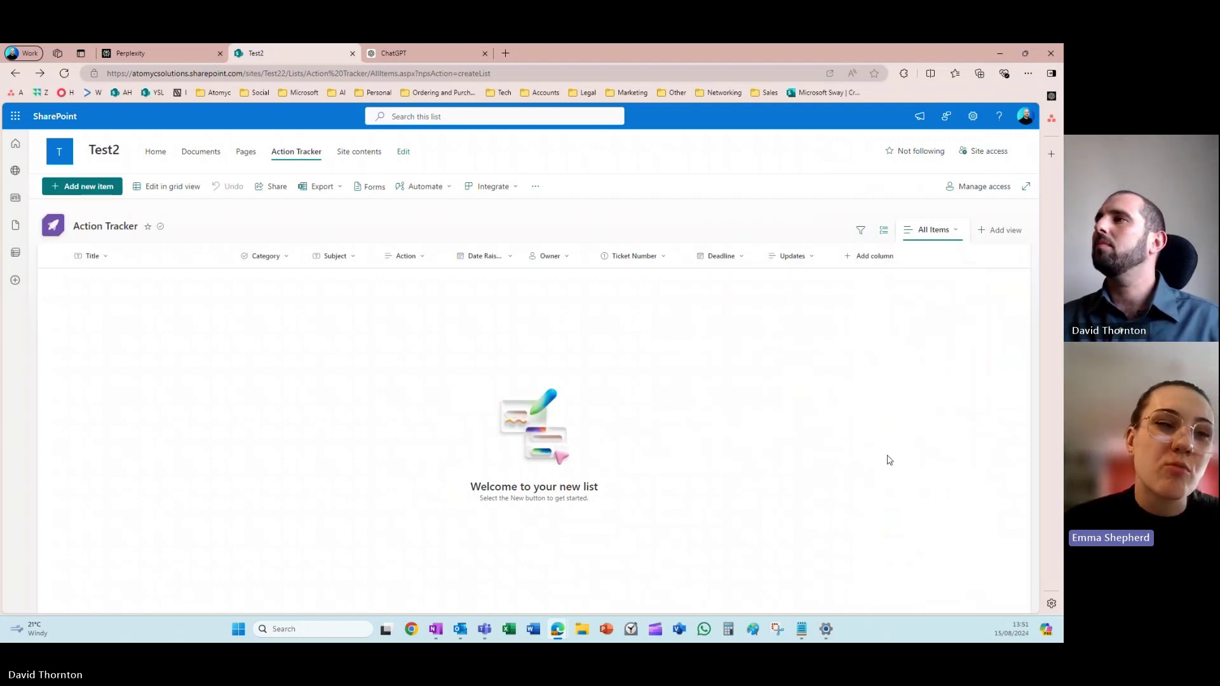
left_click(902, 172)
type("St")
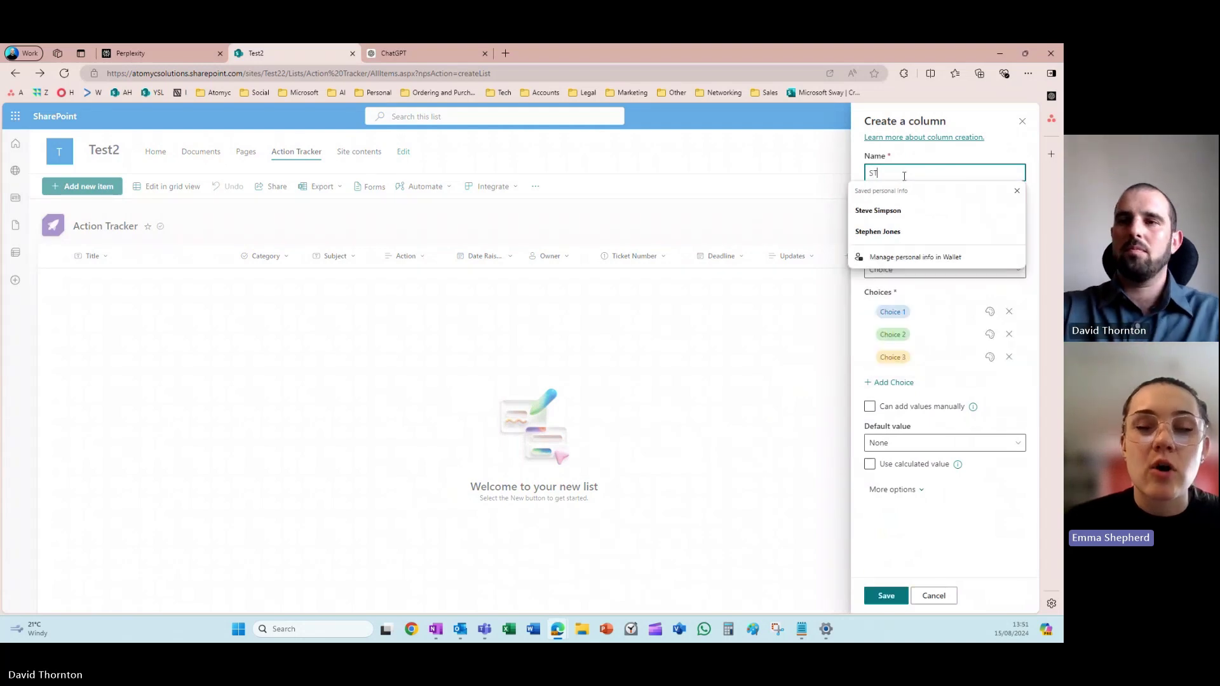
key("BackSpace")
key("BackSpace")
type("Status")
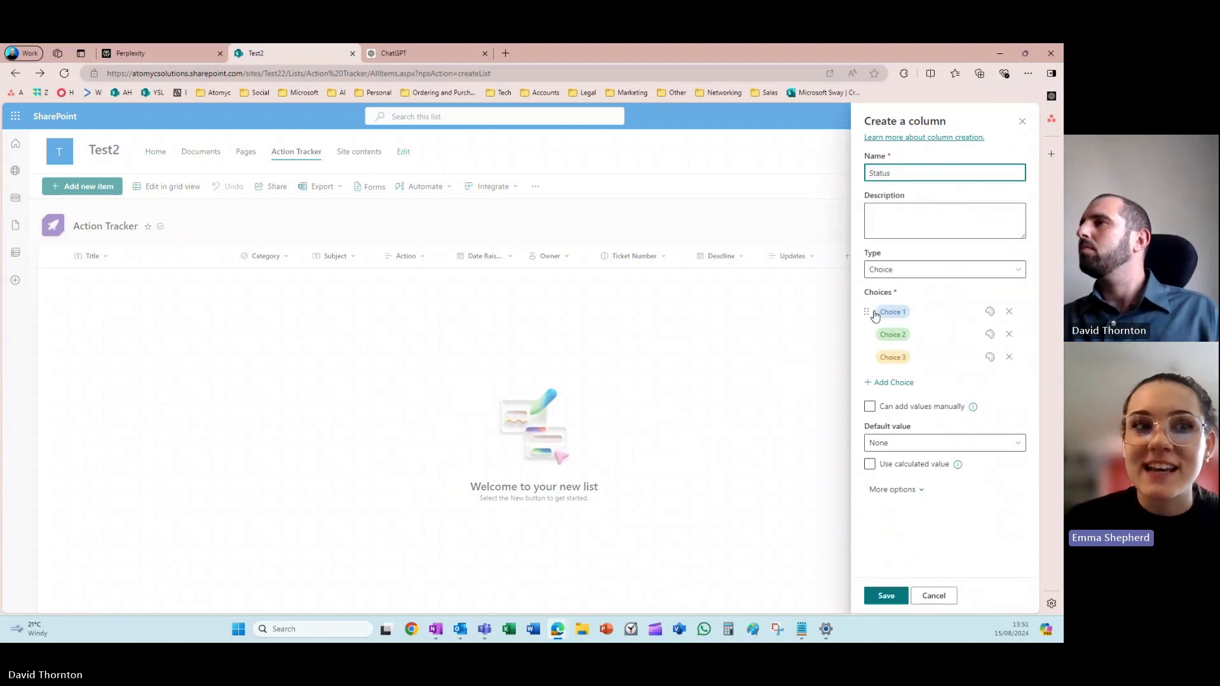
- Set the Status column's first two choices to In Progress and Complete, and remove the third choice
left_click(941, 310)
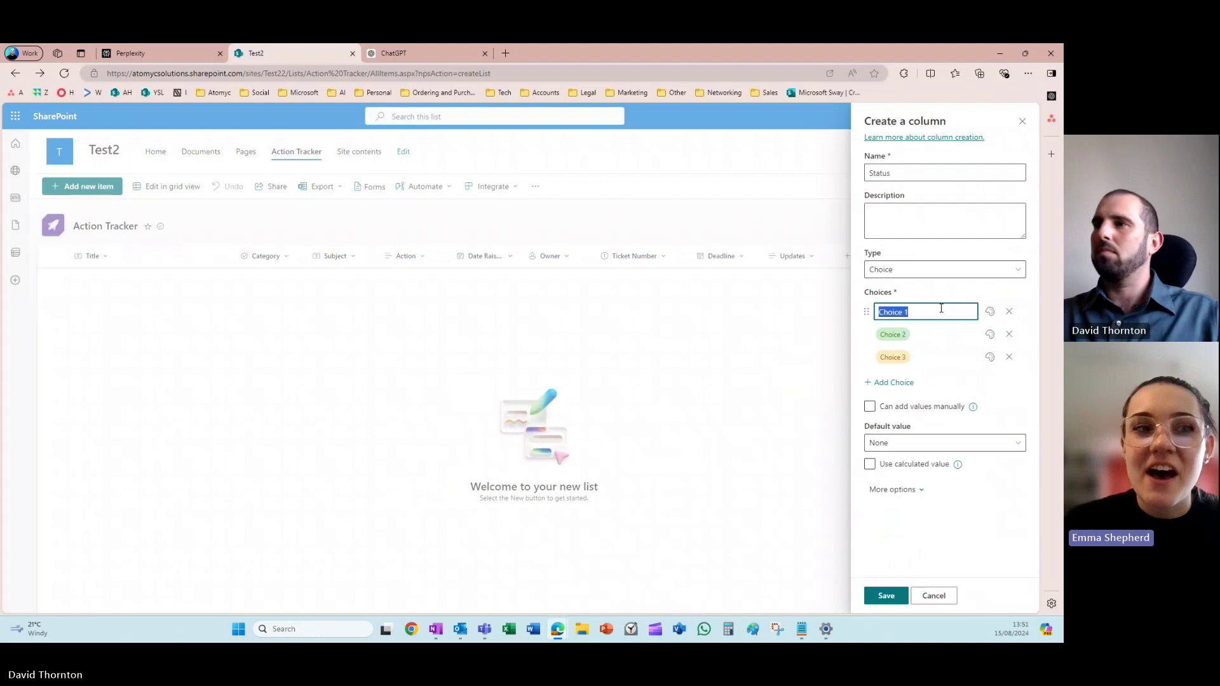
type("In Po")
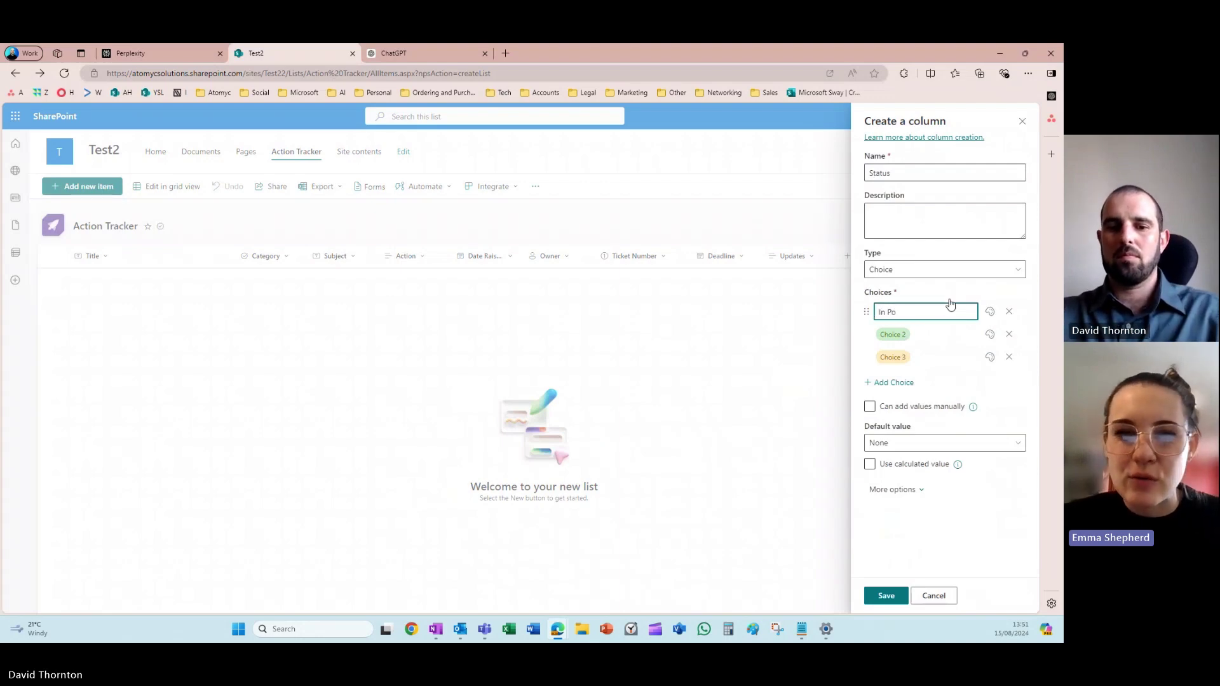
type("gress")
key("Tab")
left_click(946, 314)
type("In Progres")
key("Tab")
left_click(936, 335)
type("Complete")
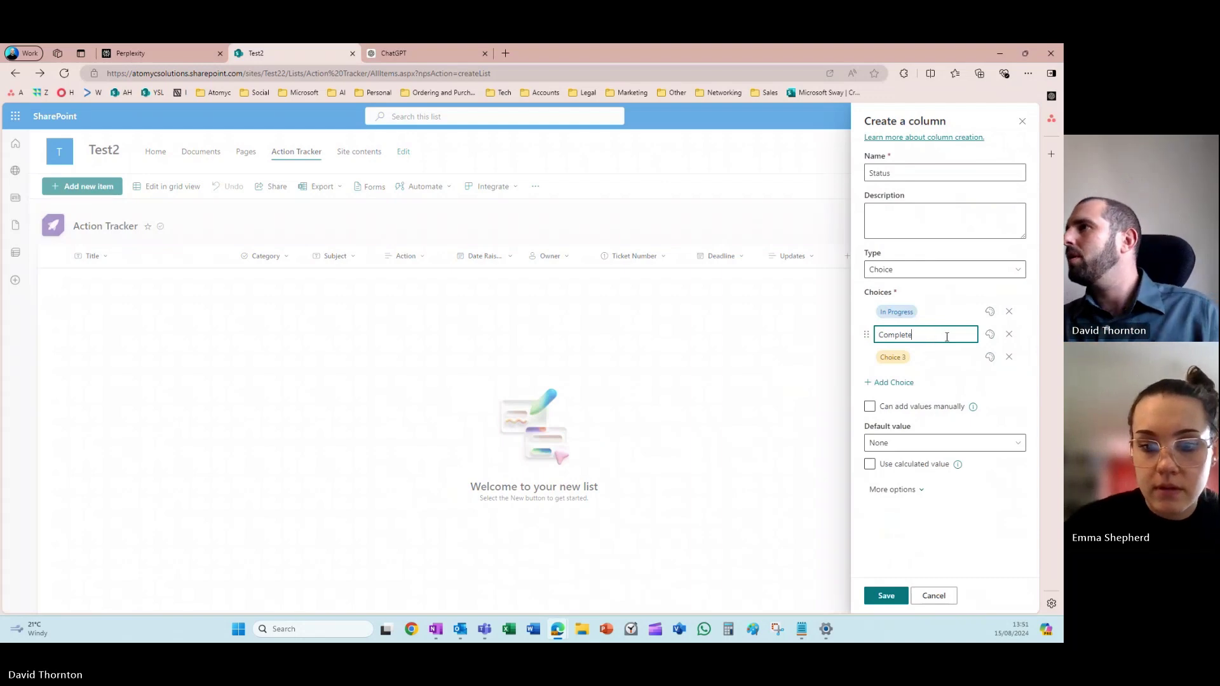
left_click(990, 334)
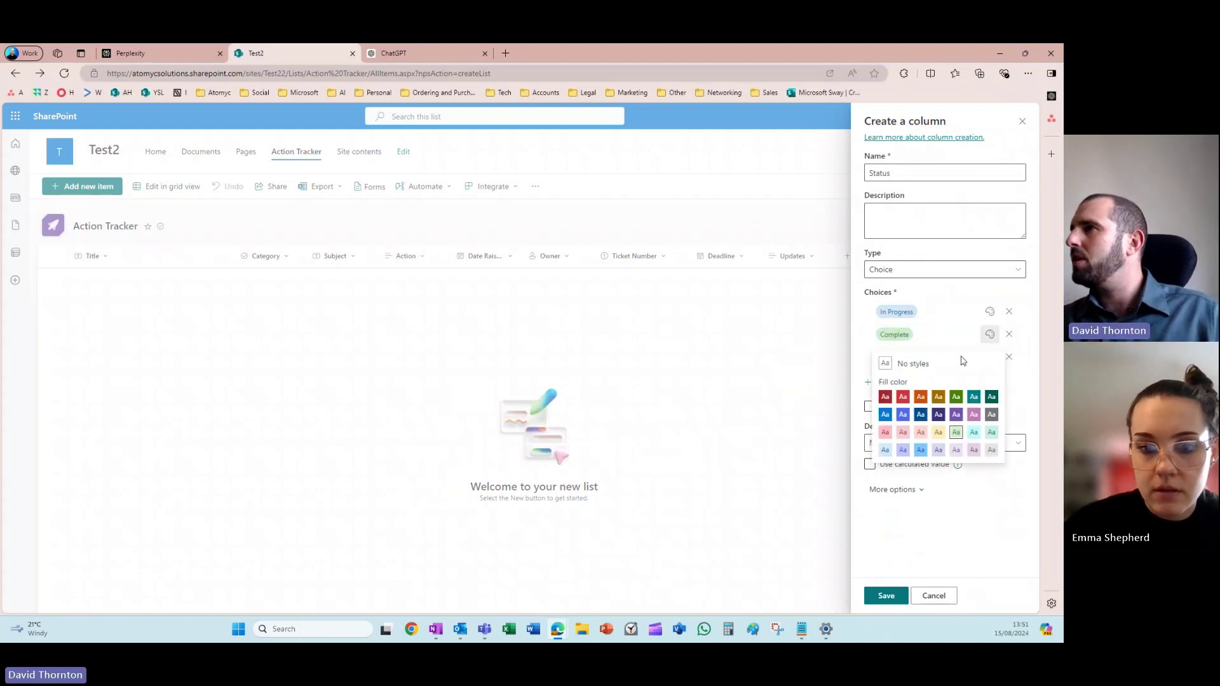
left_click(1026, 379)
left_click(1009, 357)
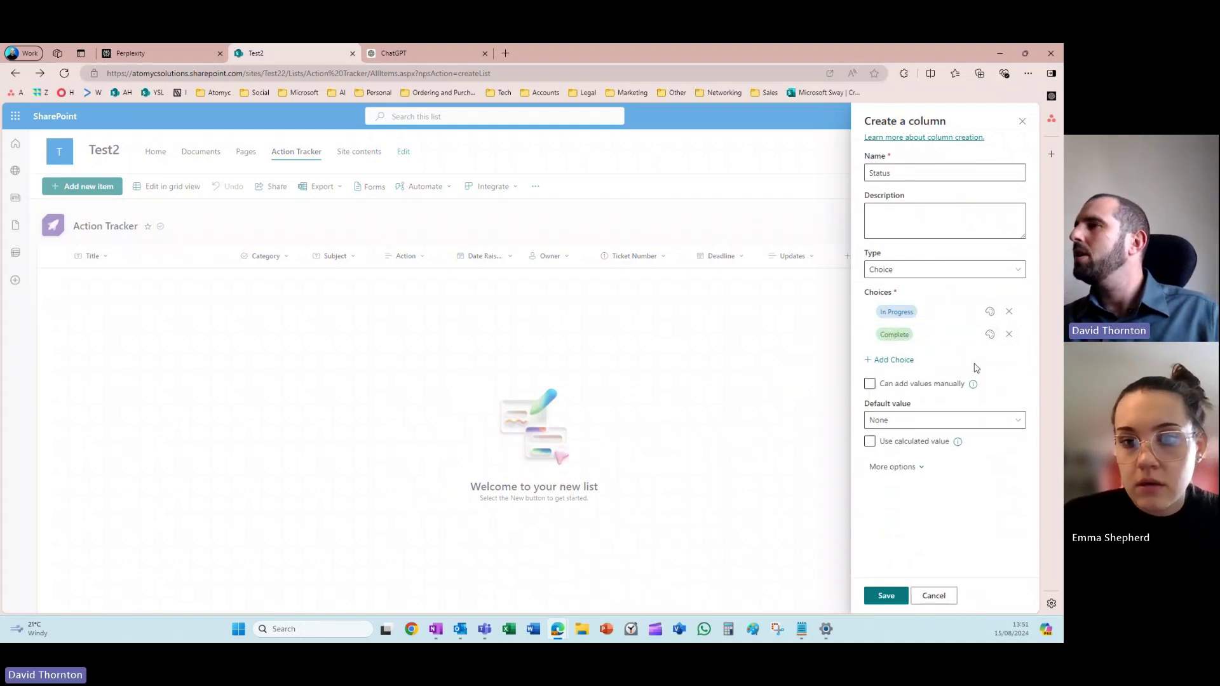
- Set the Status column's default value to In Progress, show its additional options, and save the column
left_click(917, 426)
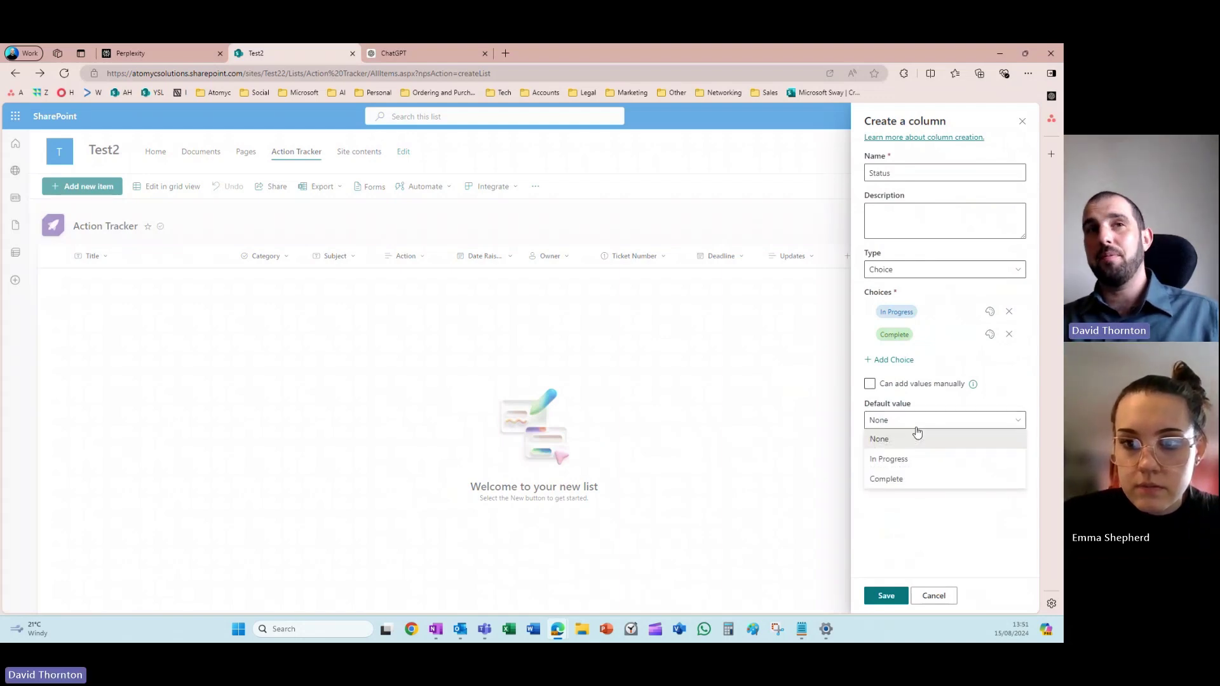
left_click(913, 459)
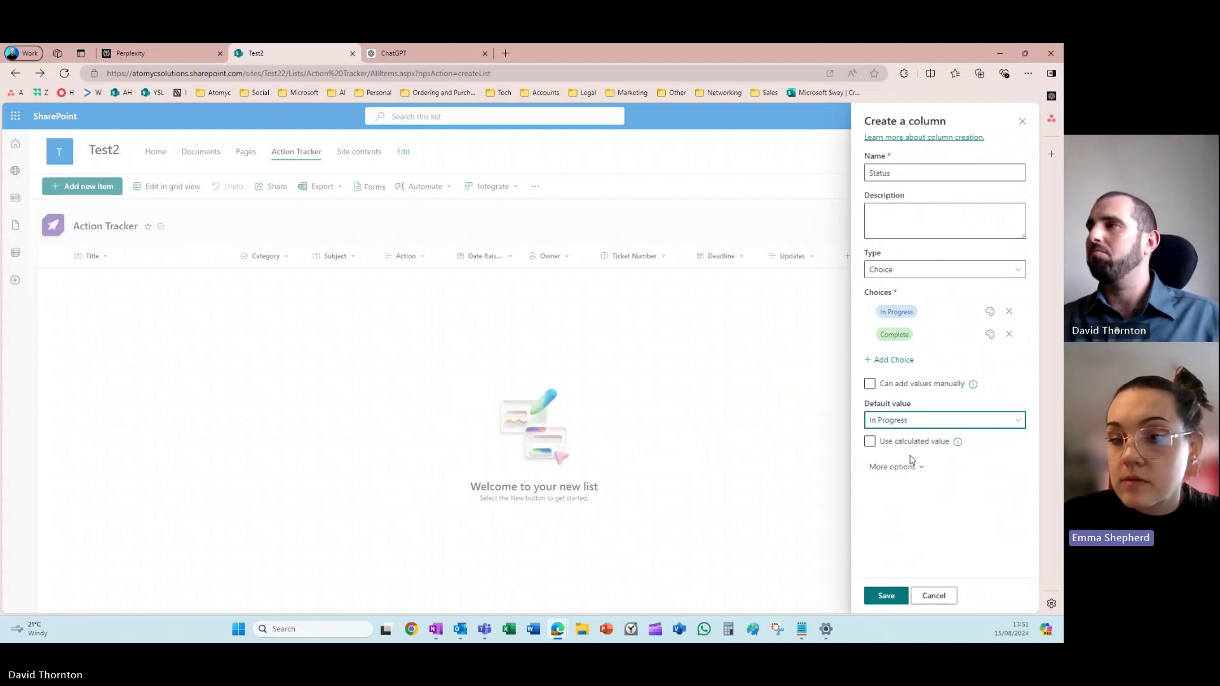
left_click(900, 471)
scroll(915, 486, "down", 2)
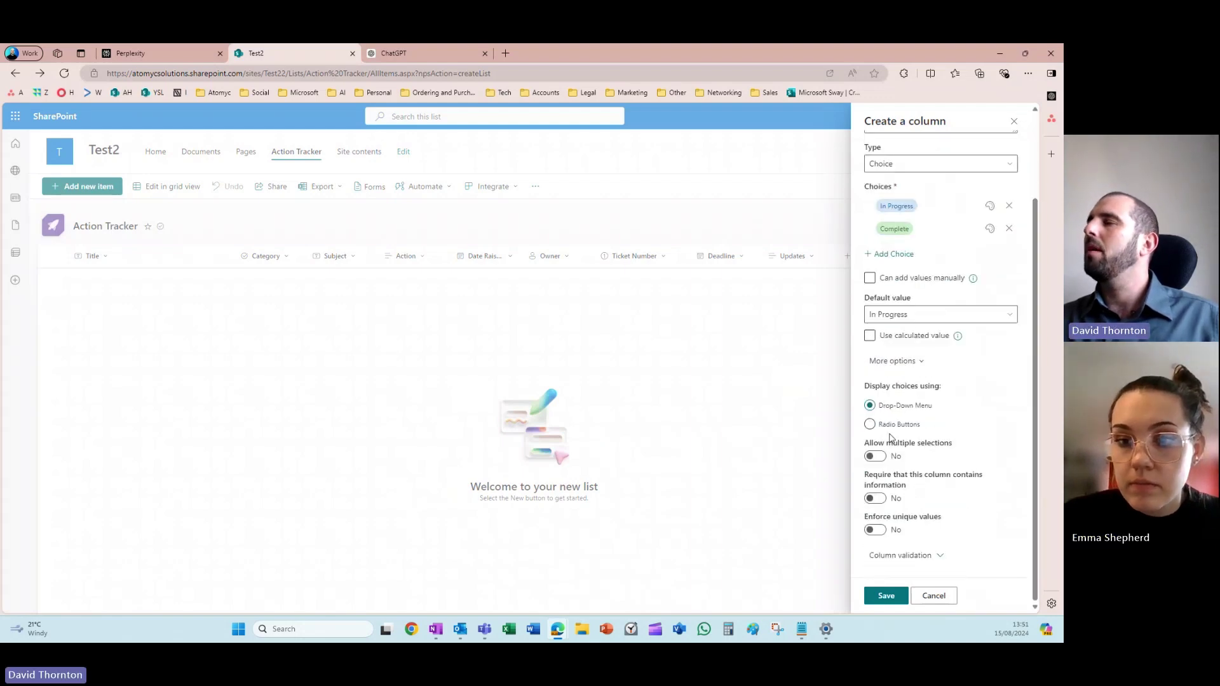
left_click(885, 598)
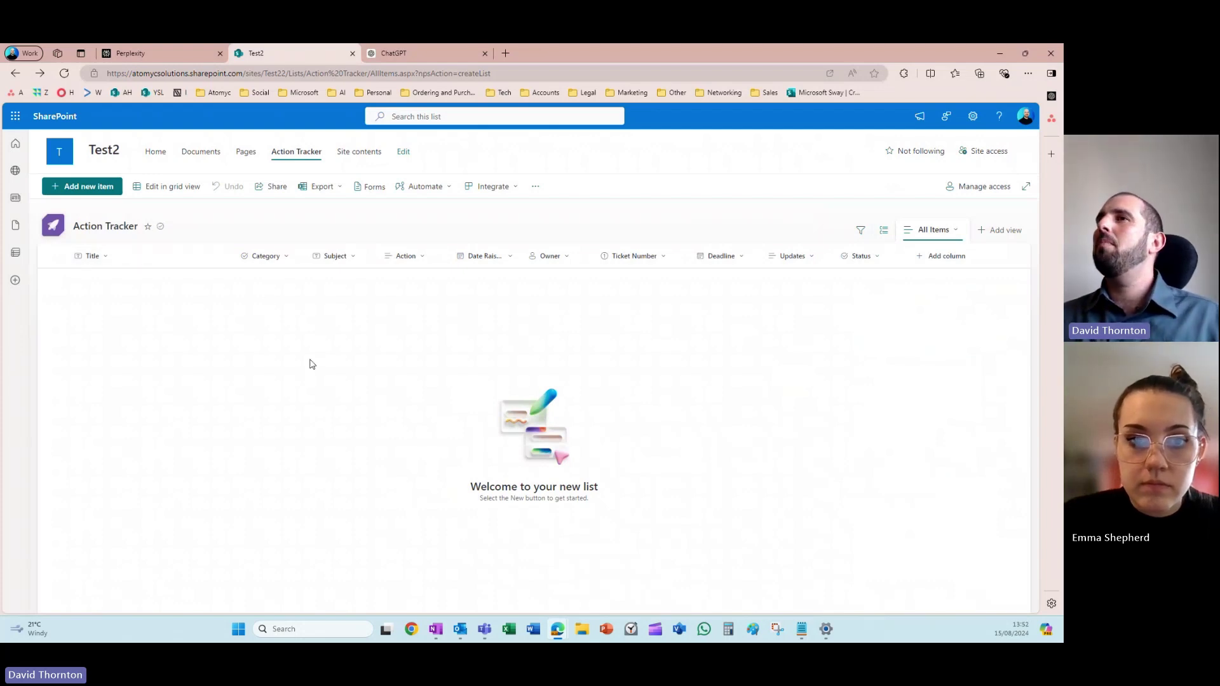
- Hide the Title column from the Action Tracker list view
left_click(110, 261)
mouse_move(147, 360)
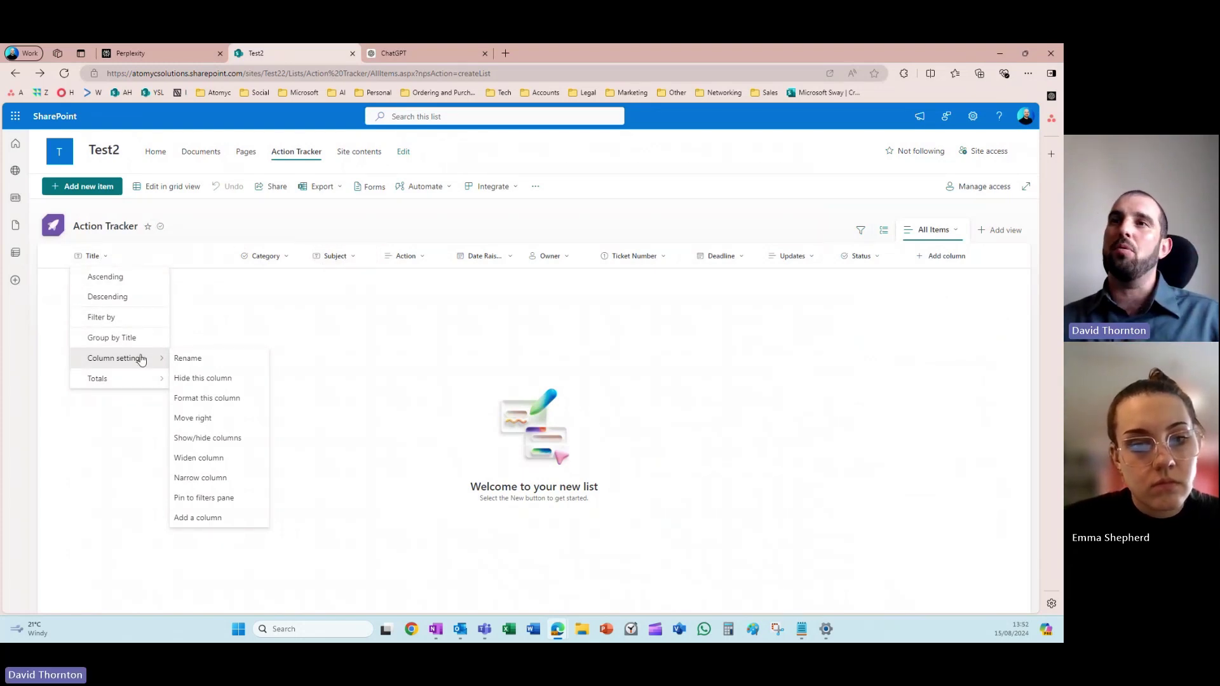
left_click(219, 378)
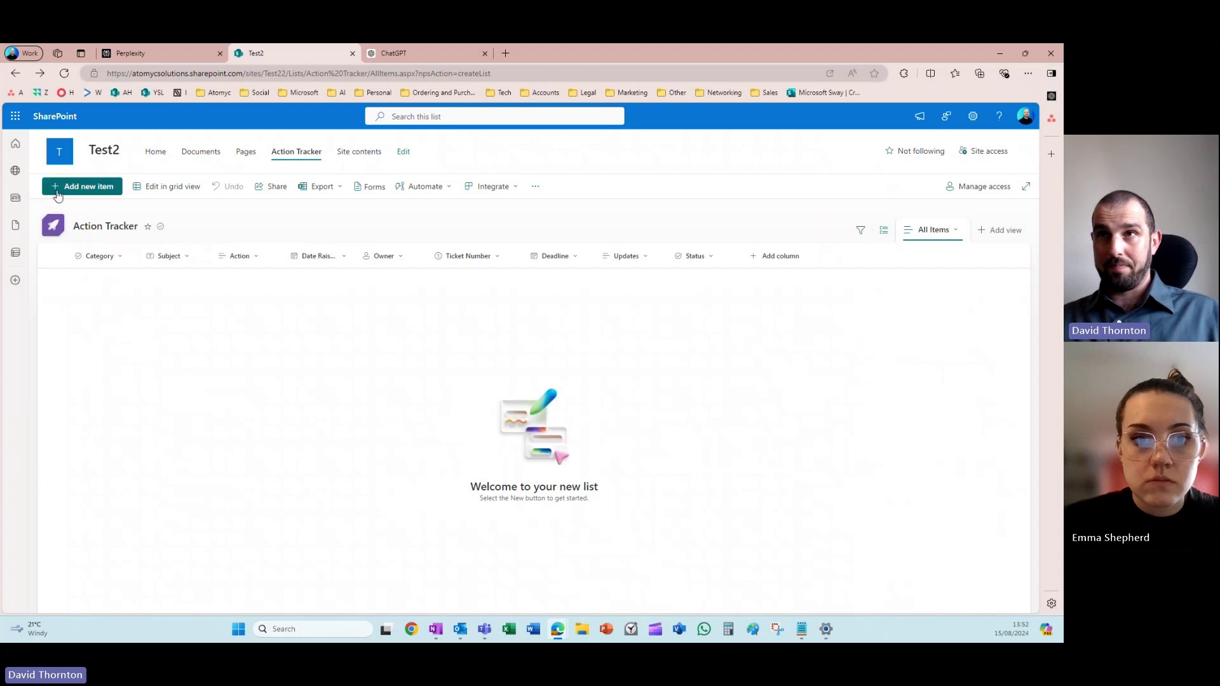
- Start a new list item with the title "Title", category Strategy and subject "Subject"
left_click(95, 187)
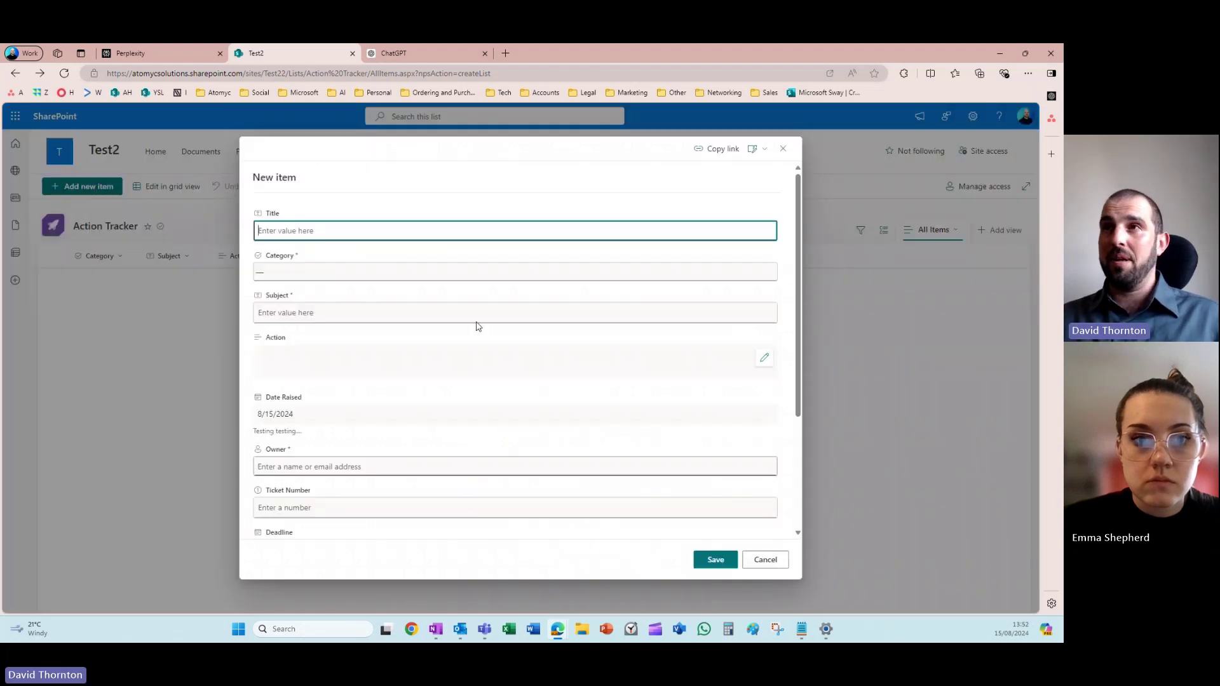
type("T")
key("Tab")
left_click(267, 235)
double_click(267, 235)
type("Title")
key("Tab")
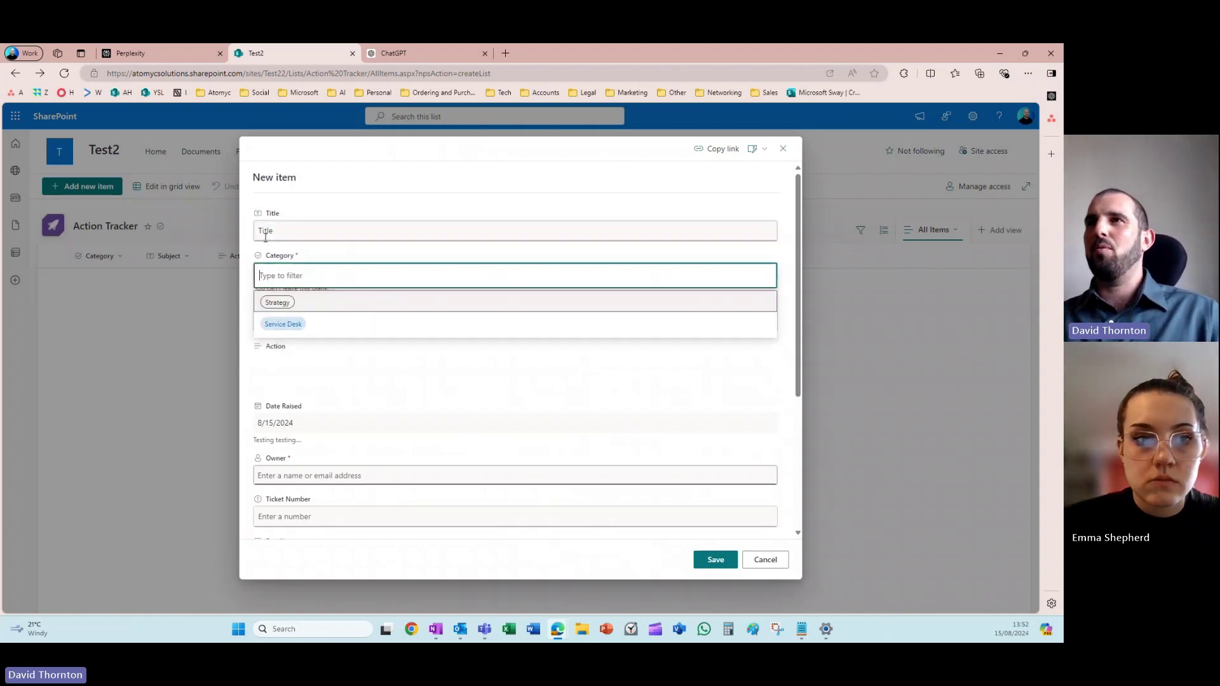
left_click(300, 304)
left_click(358, 315)
type("Subject")
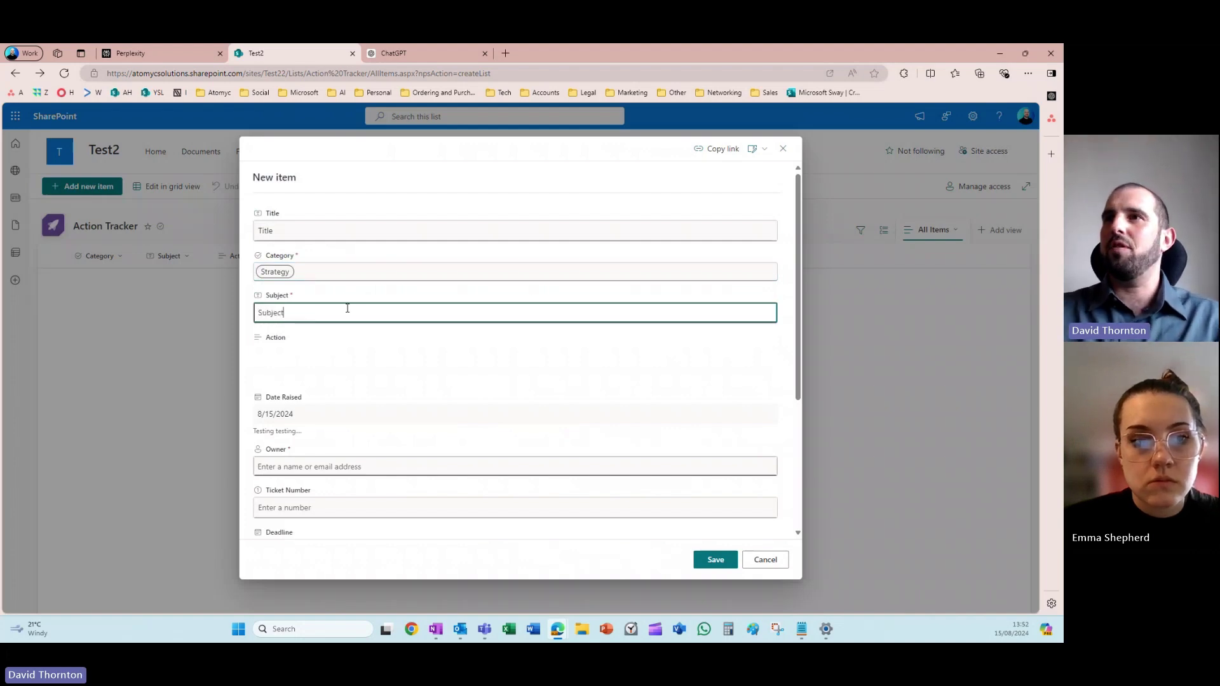
- Assign the suggested person as the new item's owner and set its ticket number to 001
scroll(322, 400, "down", 2)
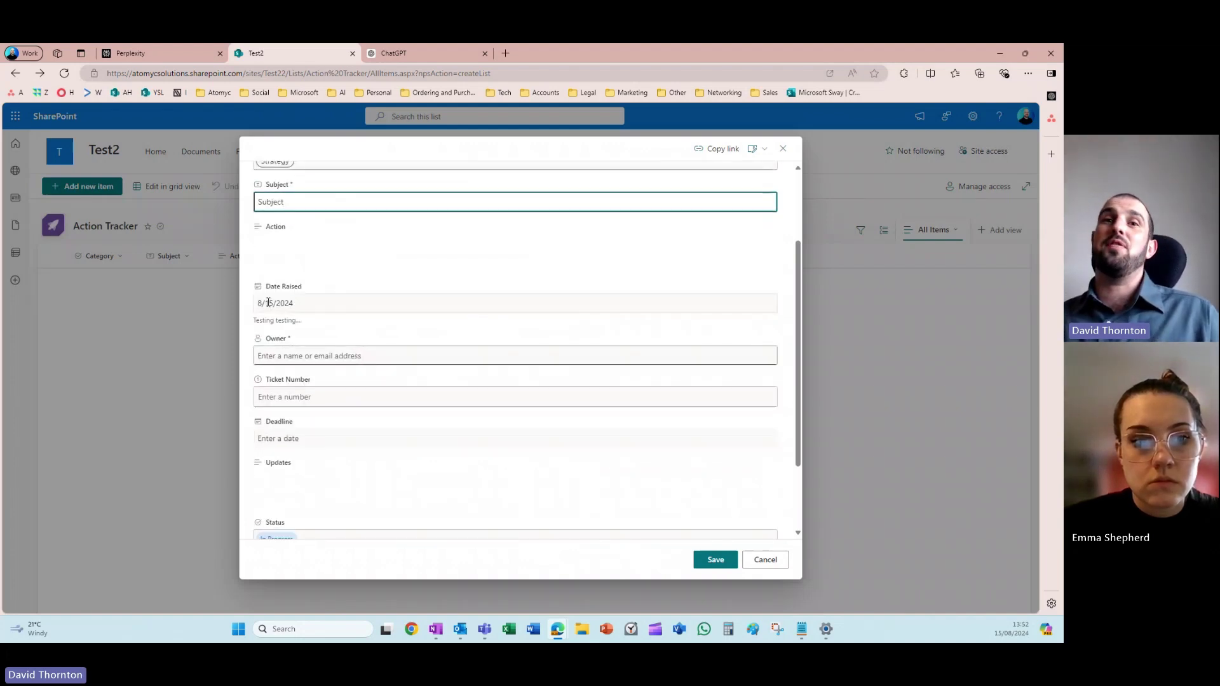
left_click(299, 357)
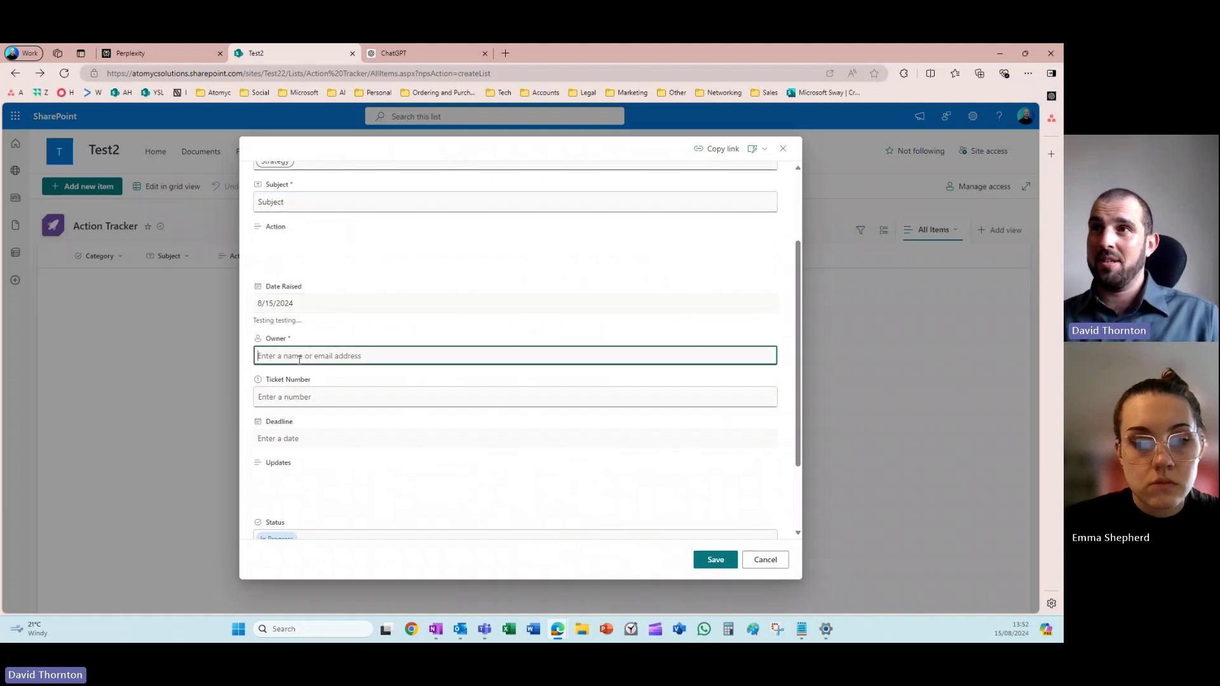
type("david")
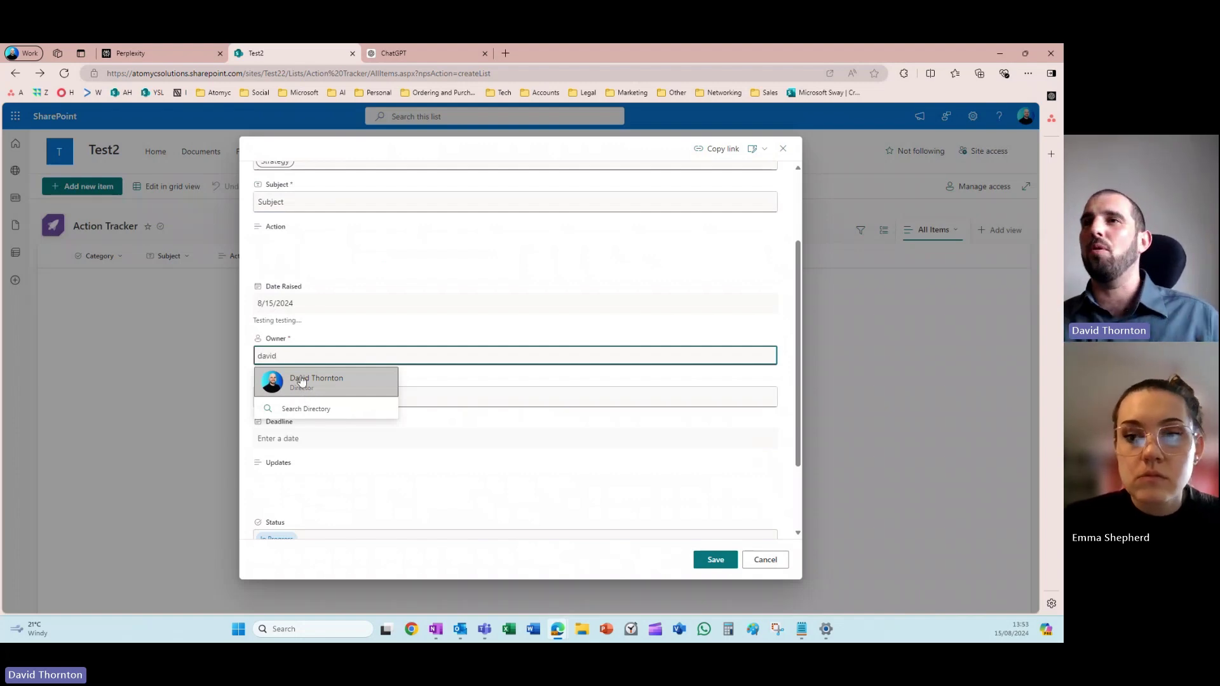
left_click(301, 380)
left_click(296, 400)
type("001")
- Set the new item's deadline to 8/22/2024 and save the item
scroll(391, 464, "down", 2)
left_click(292, 337)
left_click(334, 451)
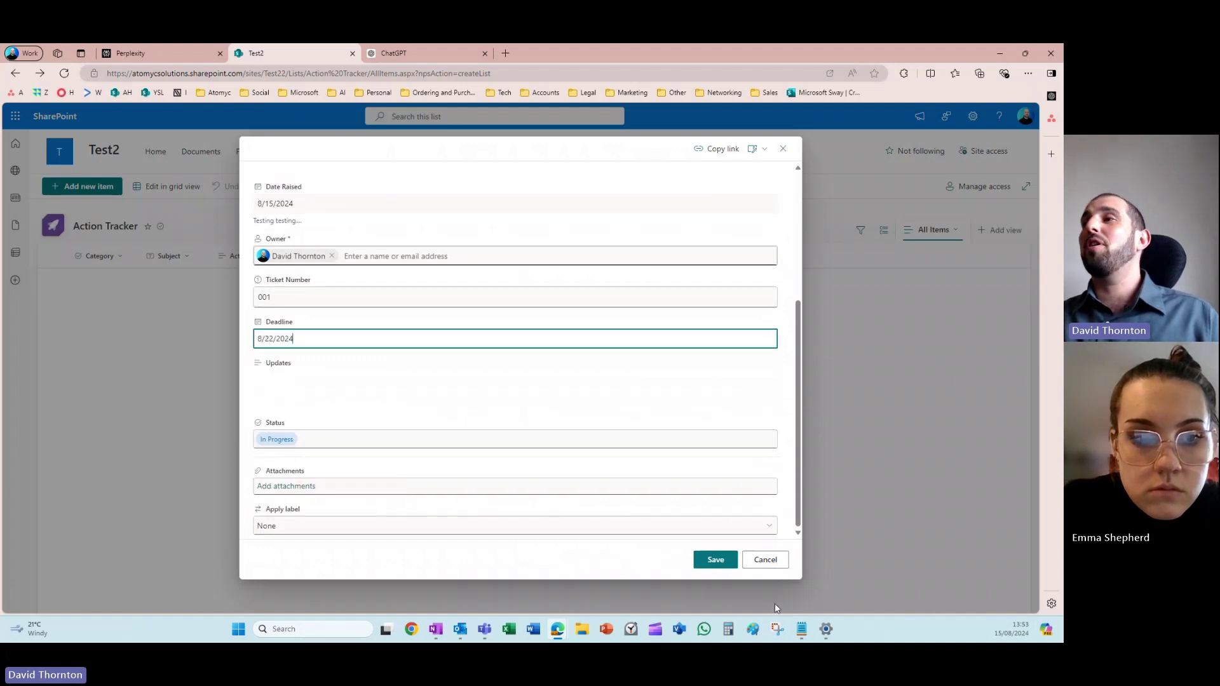
left_click(715, 559)
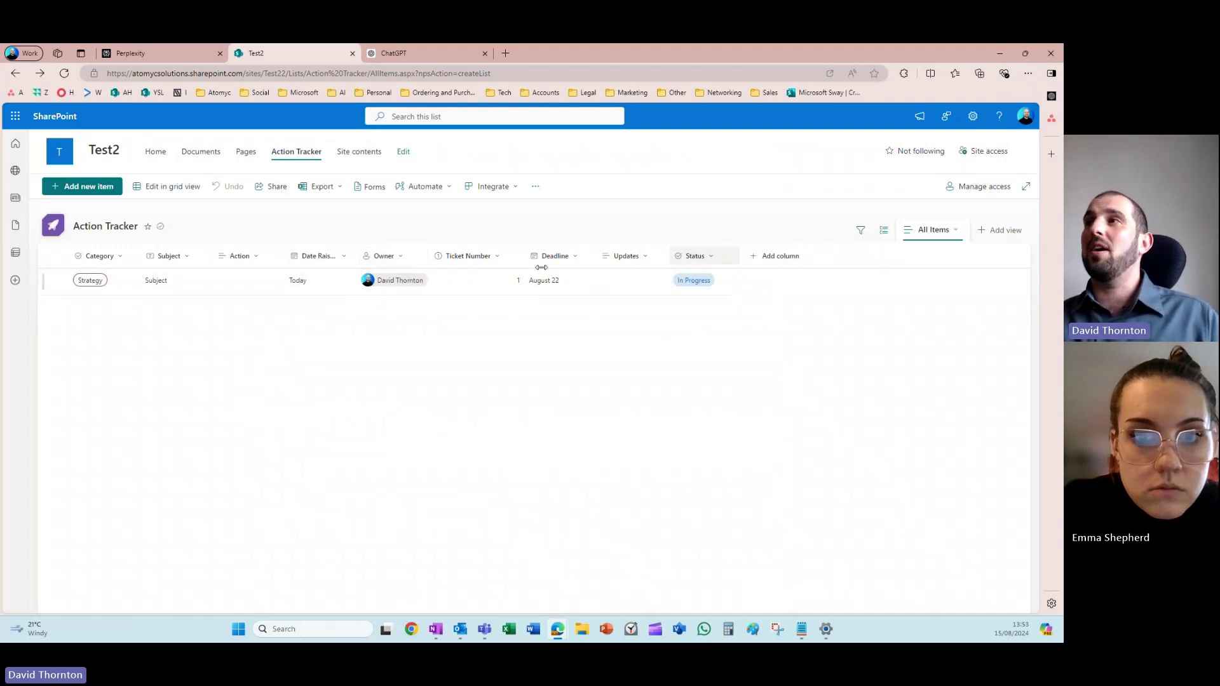
- Give the Strategy choice of the Category column a green pill colour and save the column
left_click(121, 258)
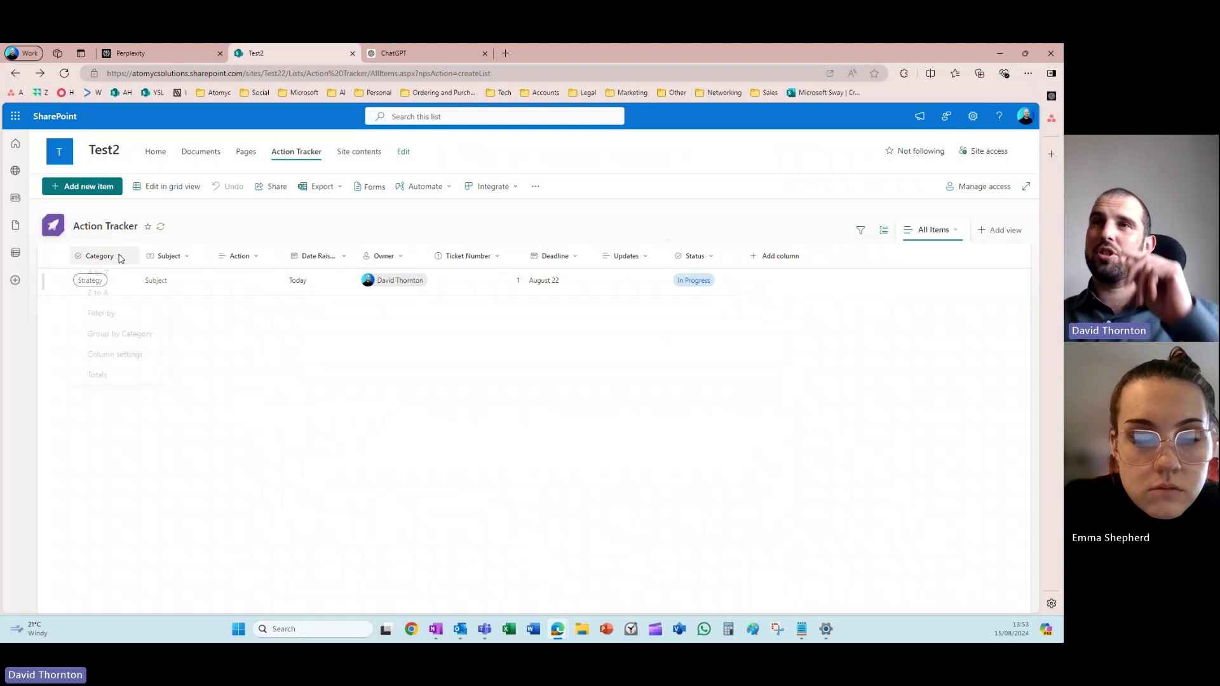
mouse_move(102, 358)
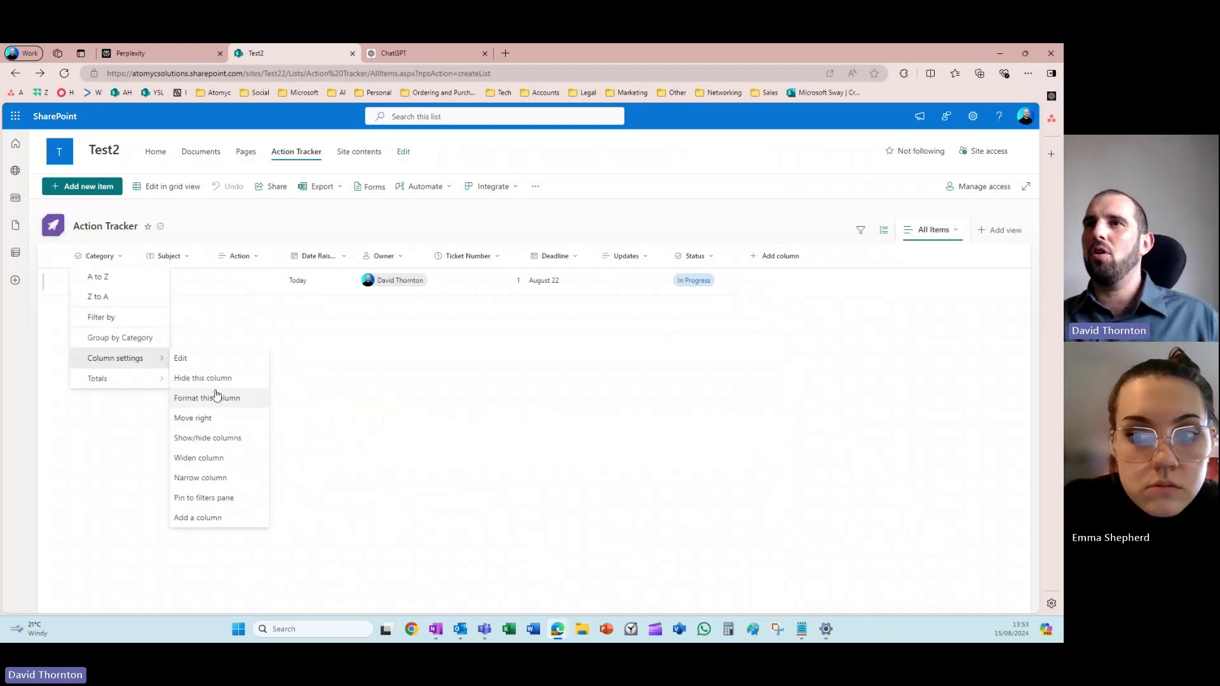
left_click(213, 358)
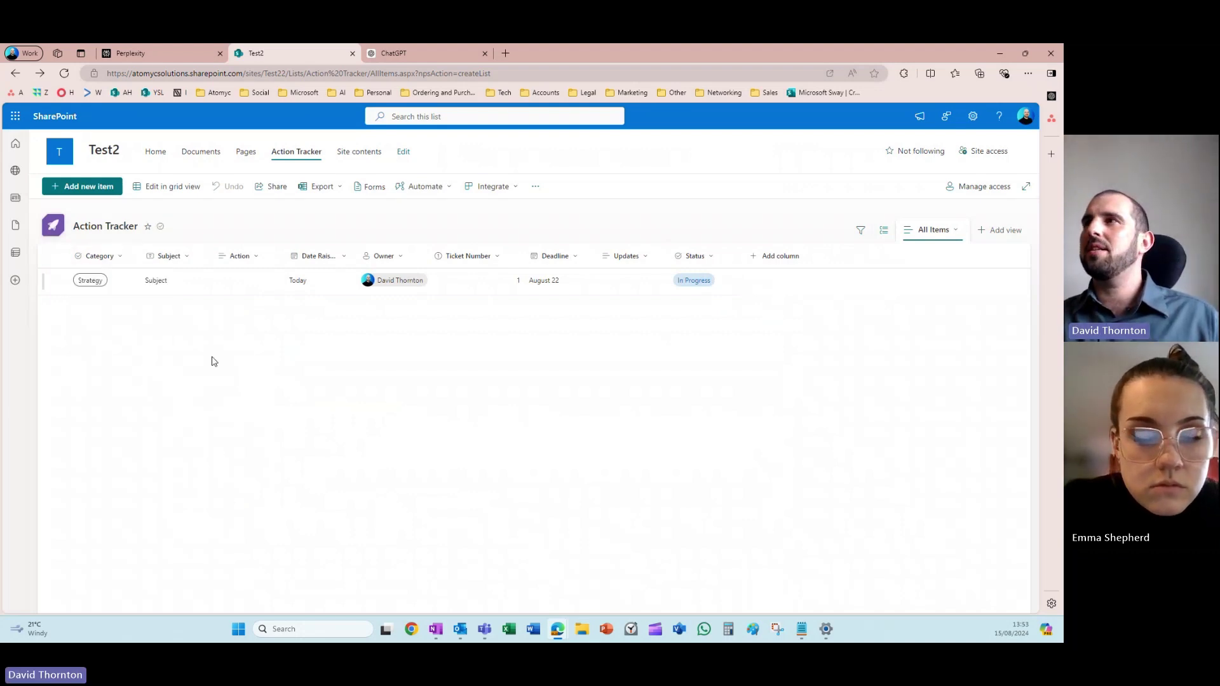
left_click(896, 334)
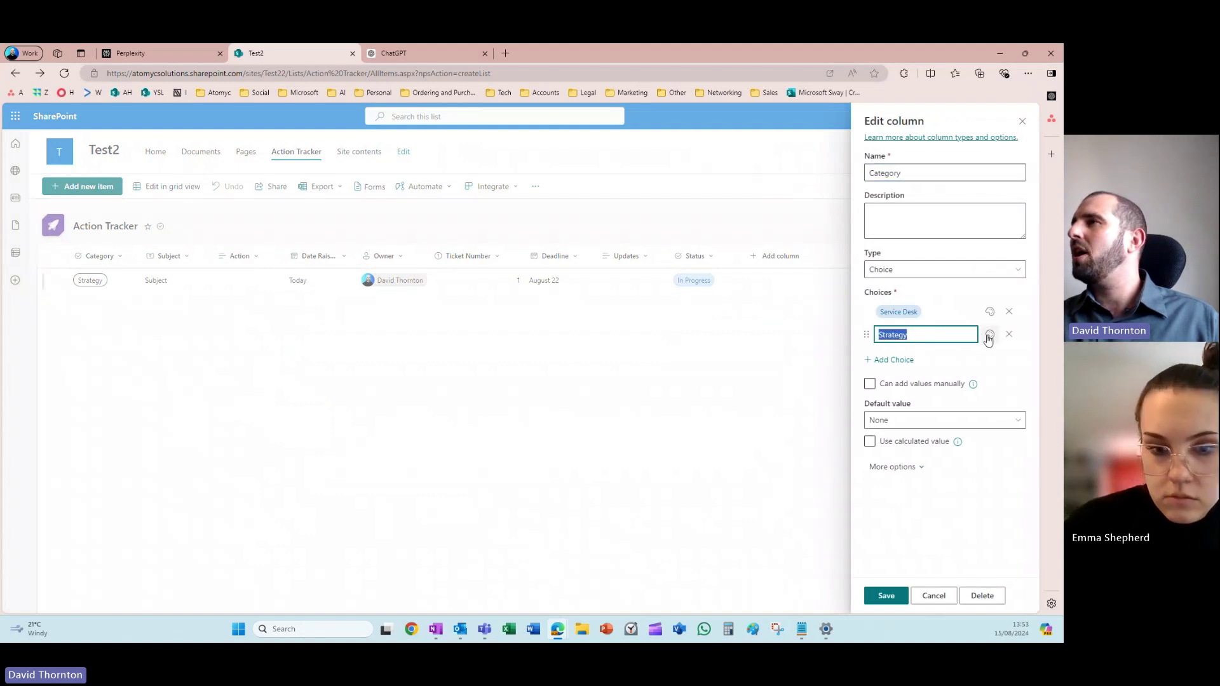
left_click(989, 334)
left_click(967, 392)
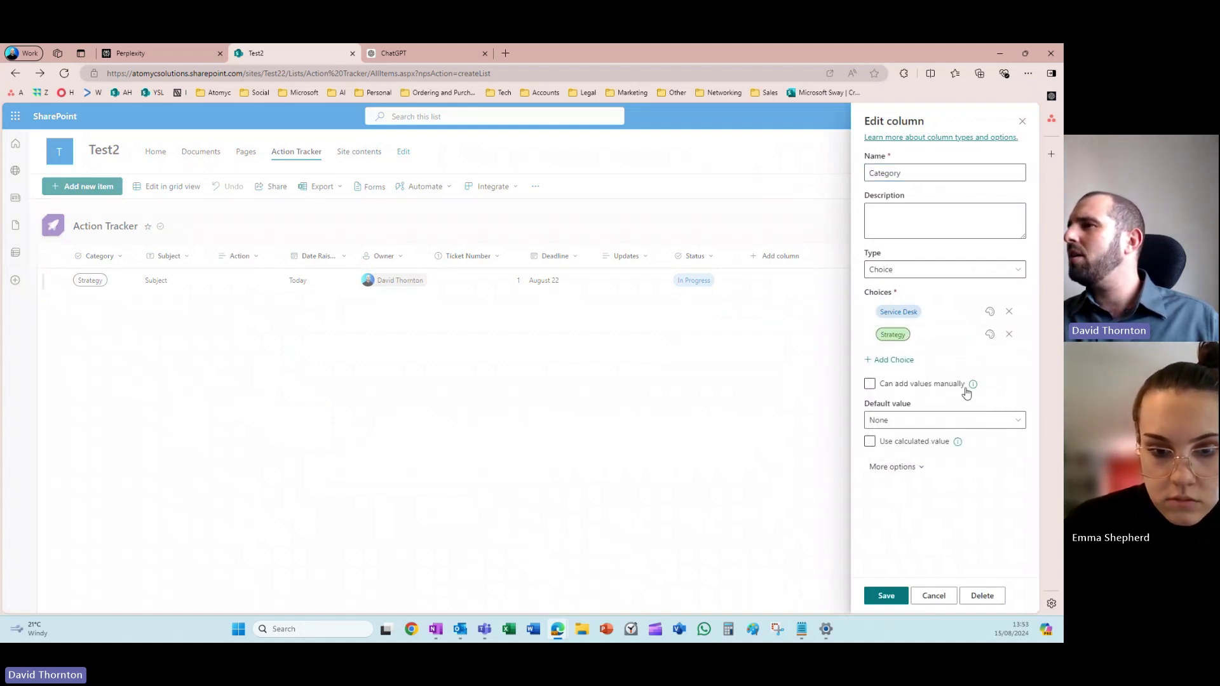
left_click(883, 598)
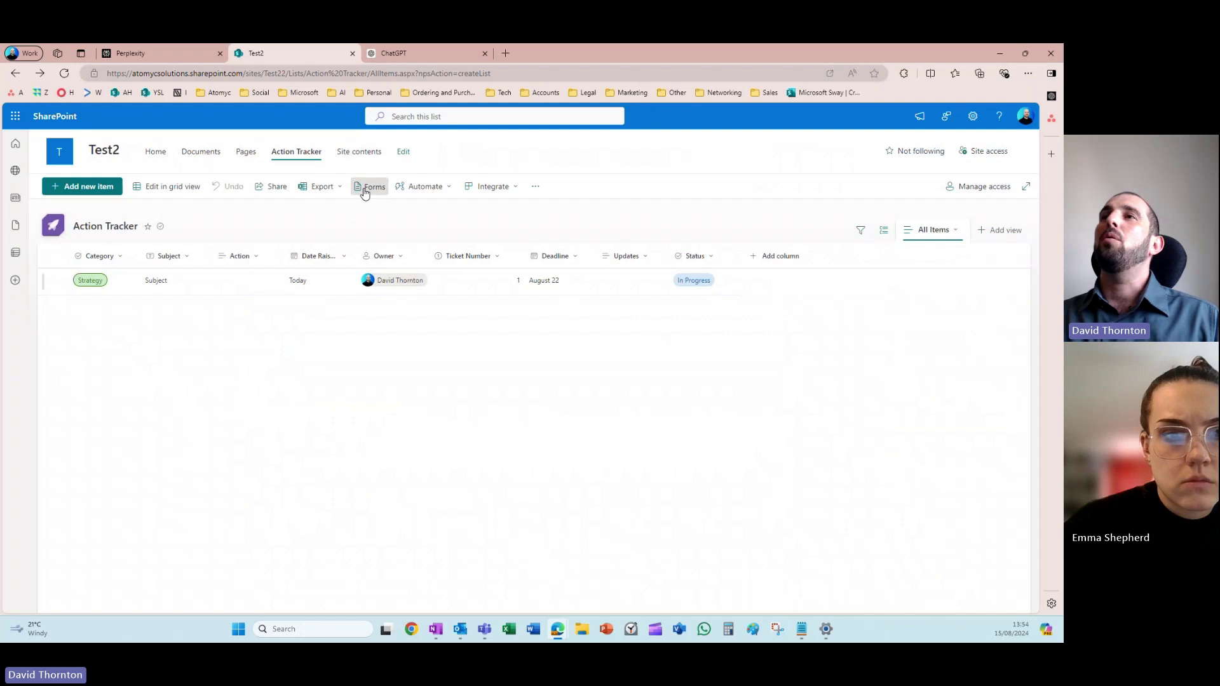
- Create a new form for the Action Tracker list titled "Submit Action Item"
left_click(369, 189)
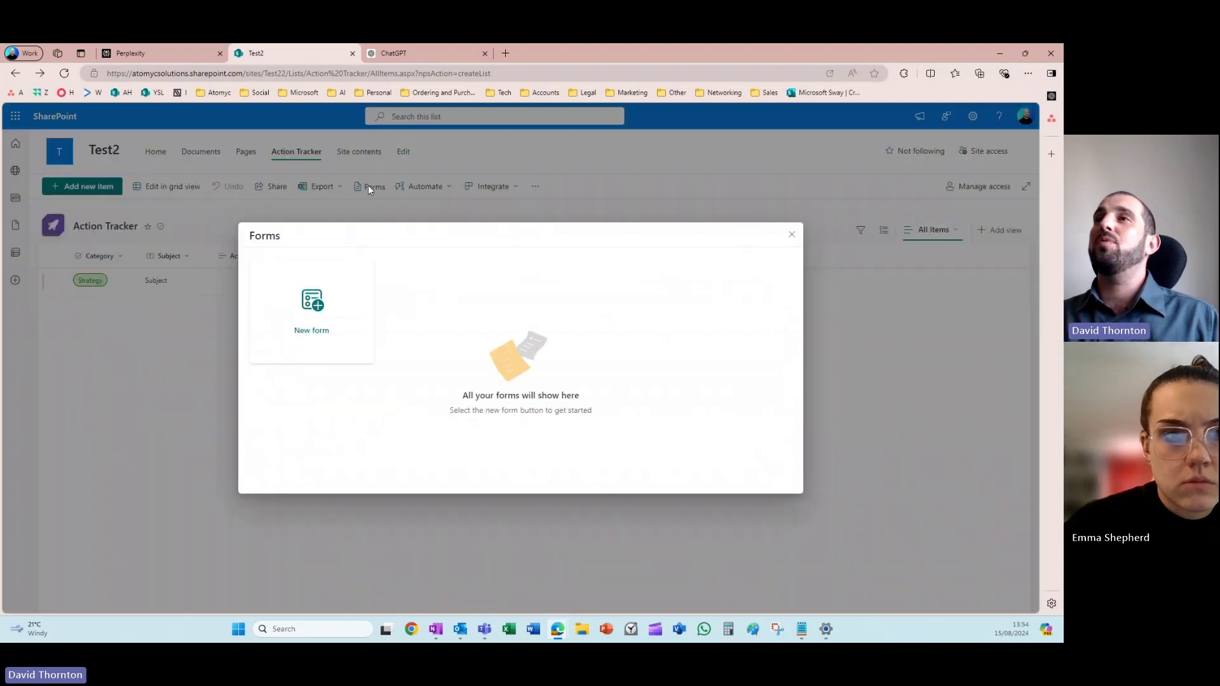
left_click(340, 300)
left_click(271, 269)
type("Submit Acti")
type("on ")
type("form")
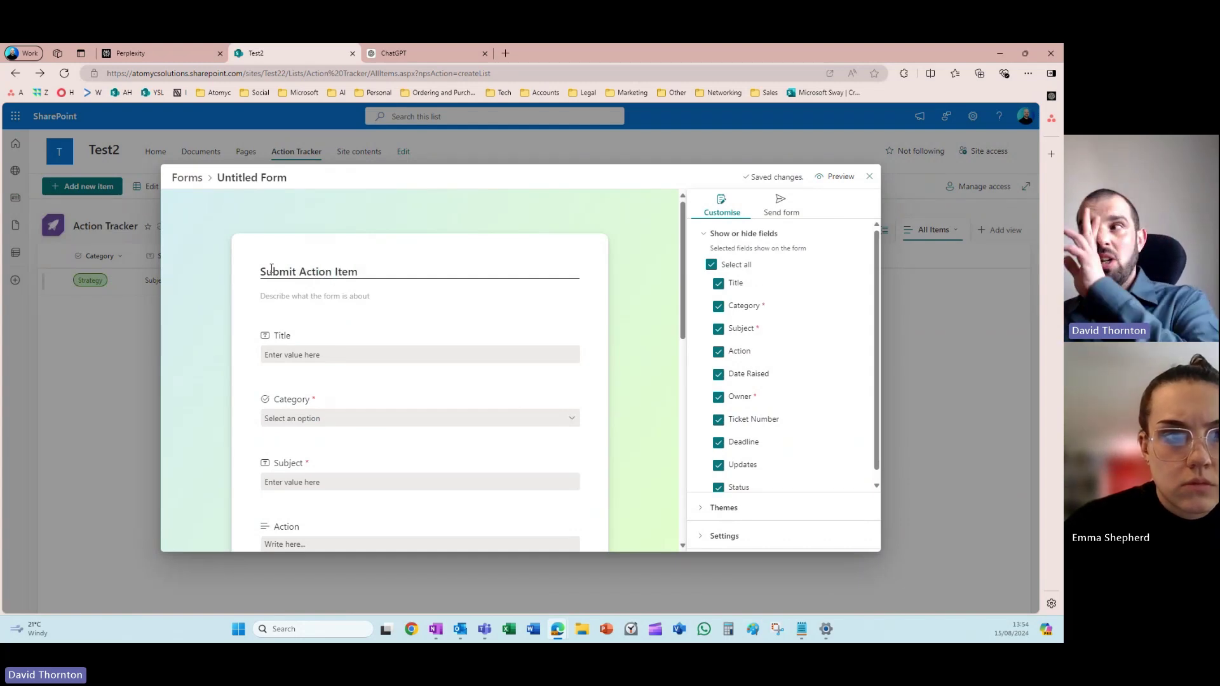
- Reorder the form's fields so that Category comes directly below Subject
scroll(359, 381, "down", 3)
scroll(360, 386, "down", 5)
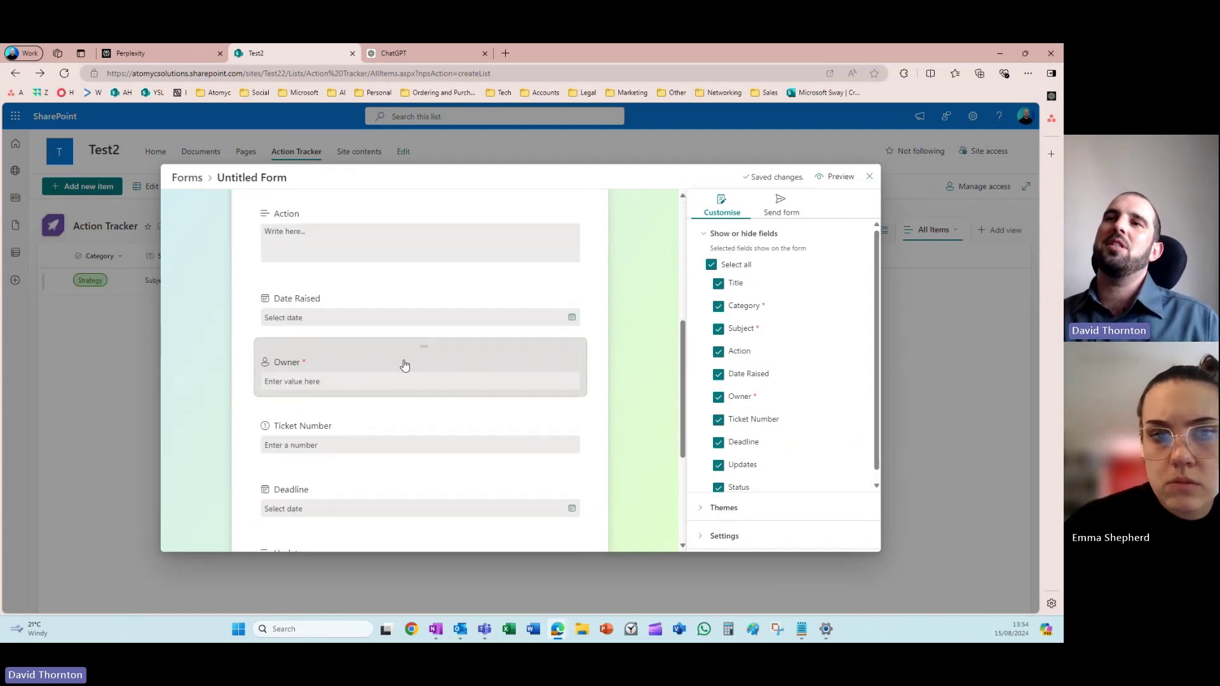
scroll(414, 349, "up", 8)
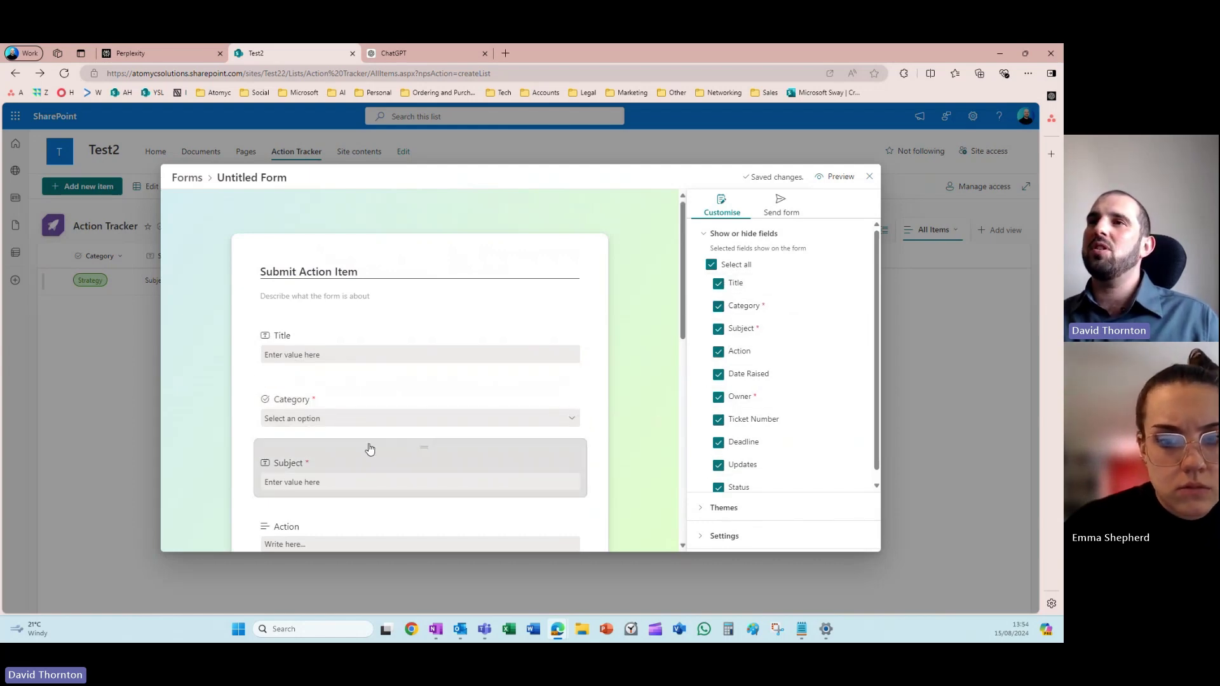
left_click_drag(332, 400, 356, 459)
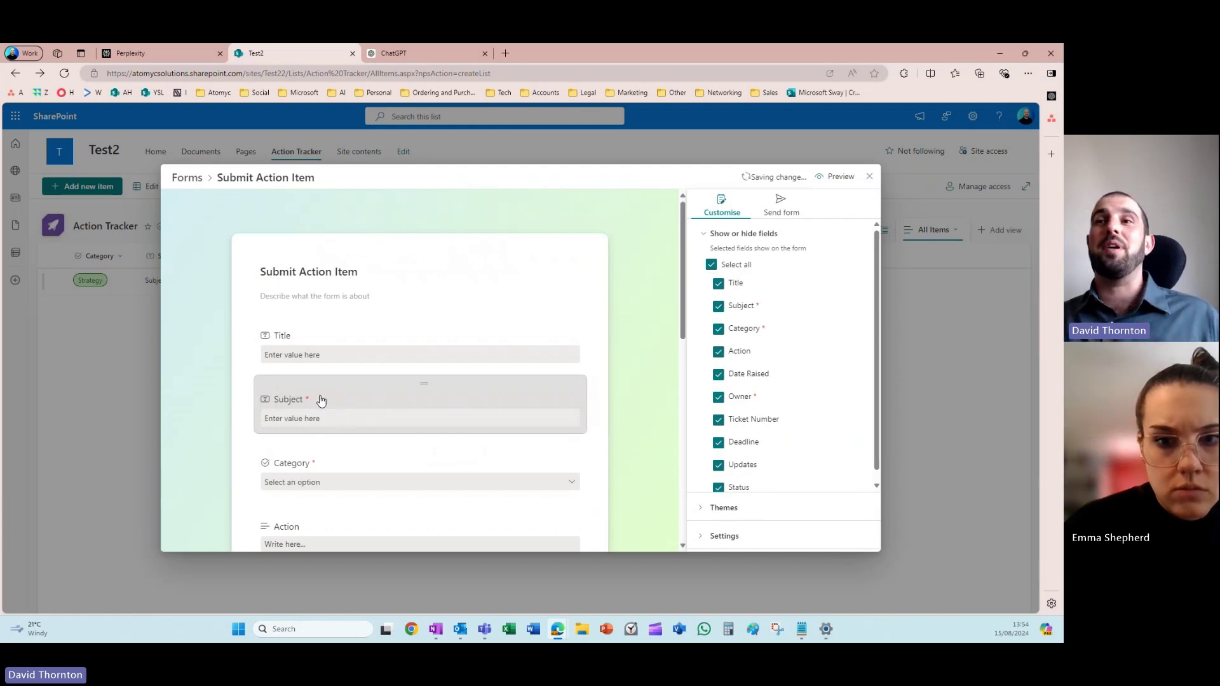
- Copy the sharing link for sending out the Submit Action Item form
scroll(343, 425, "down", 10)
scroll(770, 445, "down", 1)
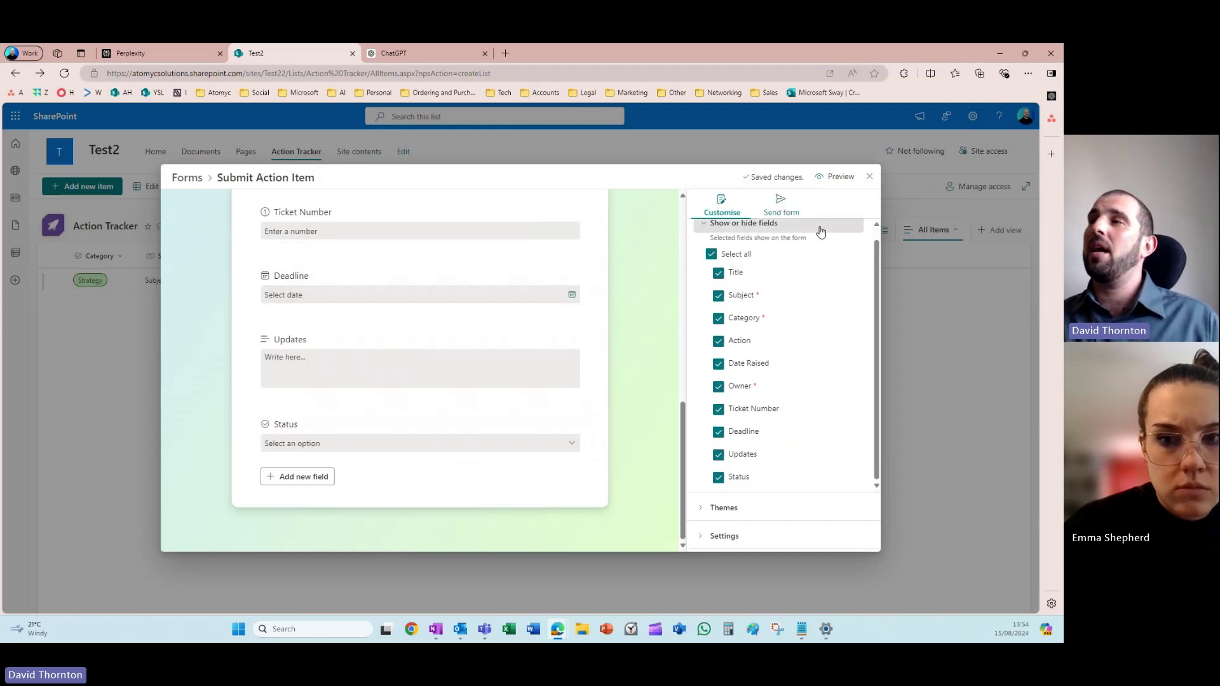
left_click(790, 211)
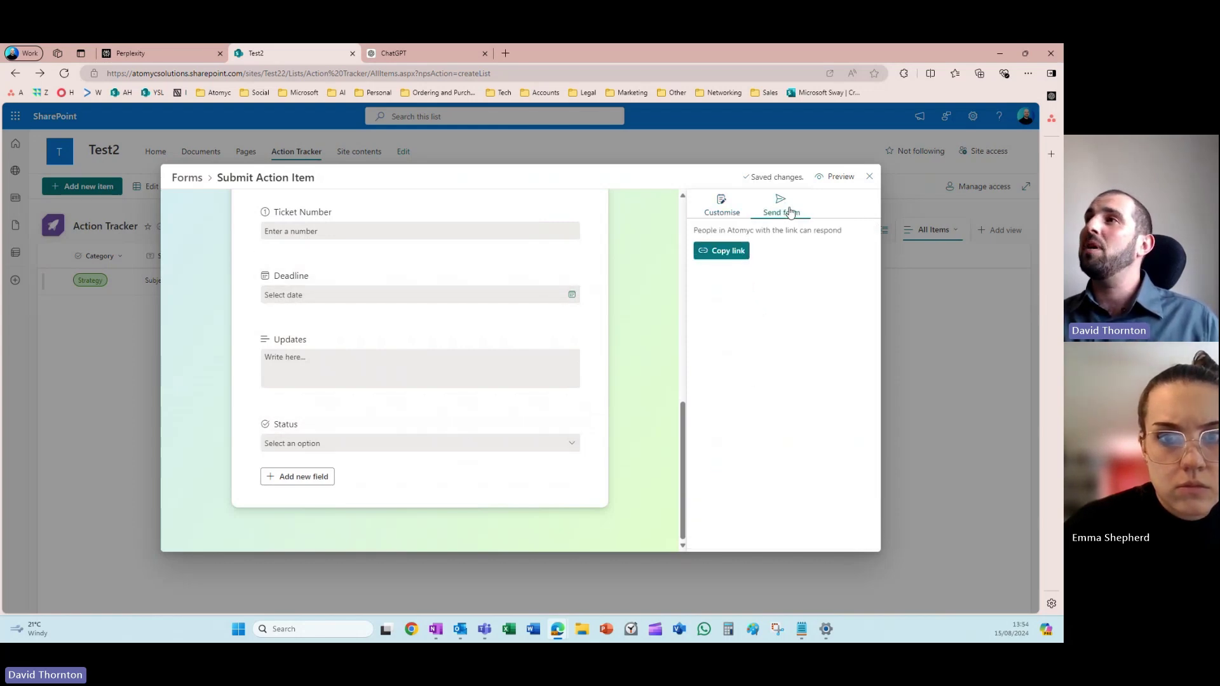
left_click(739, 251)
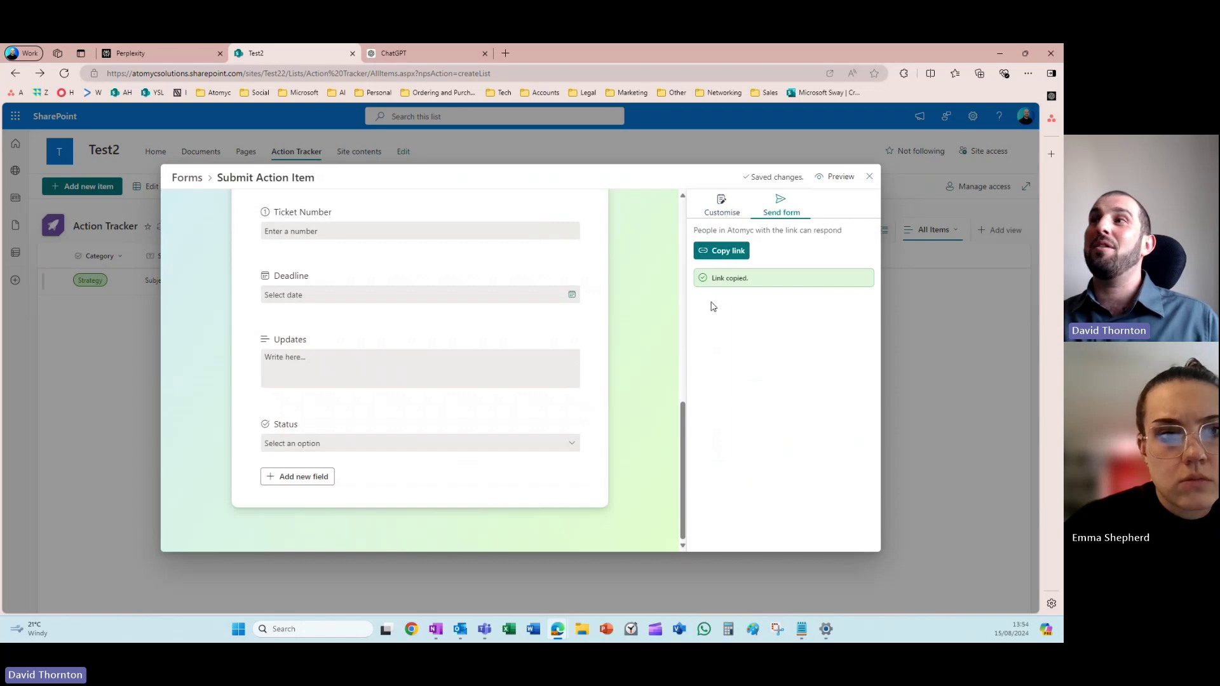
- Open the copied form link in a new InPrivate browser window
left_click(1028, 74)
left_click(902, 125)
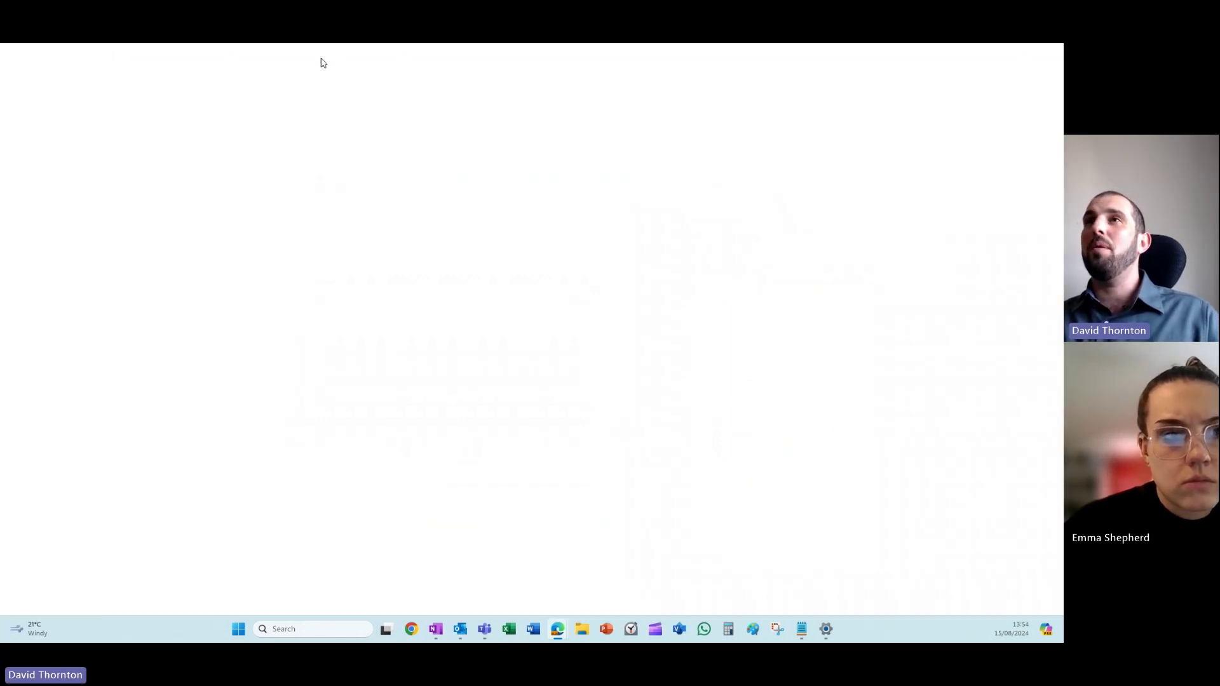
type("https://atomycsolutions.sharepoint.com/:l:/s/Test22/FD3xjGNIC9VCsHtdVOEXhswBvCFX3nwyvdj-BXKYiDQKQg?nav=M2I1YmE0MGItNDhjMC00YzU0LTk0NTAtNDMzM2JlYmM3NmU4")
key("Return")
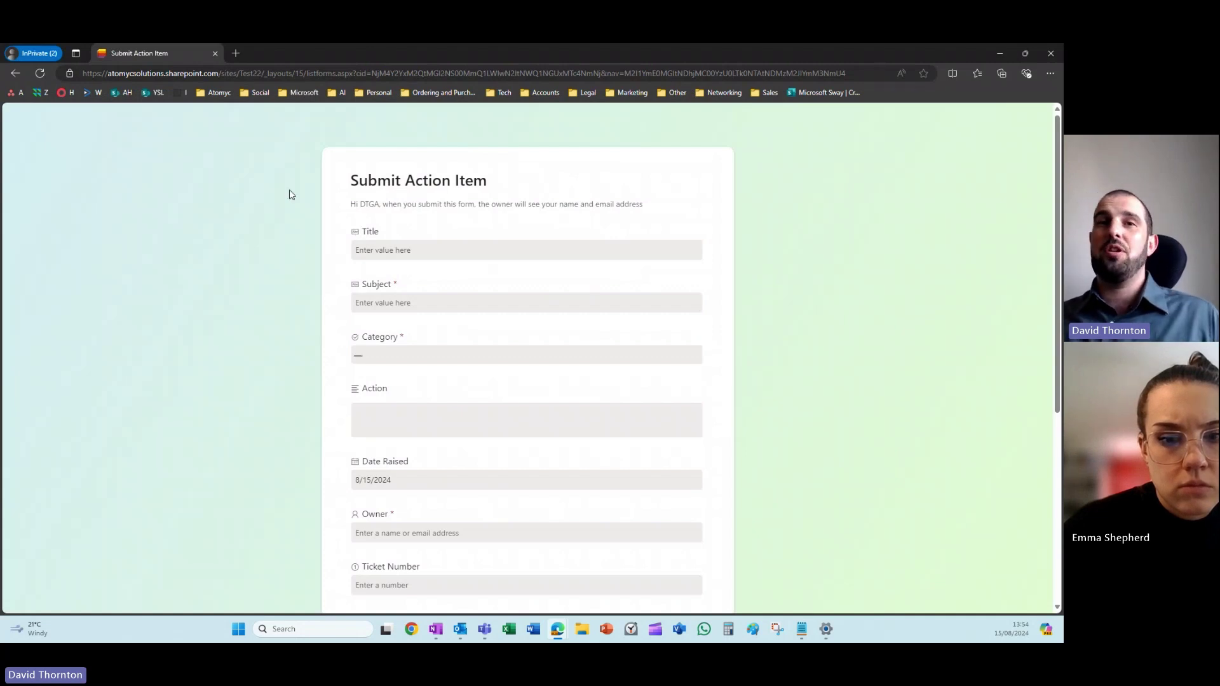
- Review the published form's fields, and close the InPrivate window and the form editor
scroll(463, 400, "down", 5)
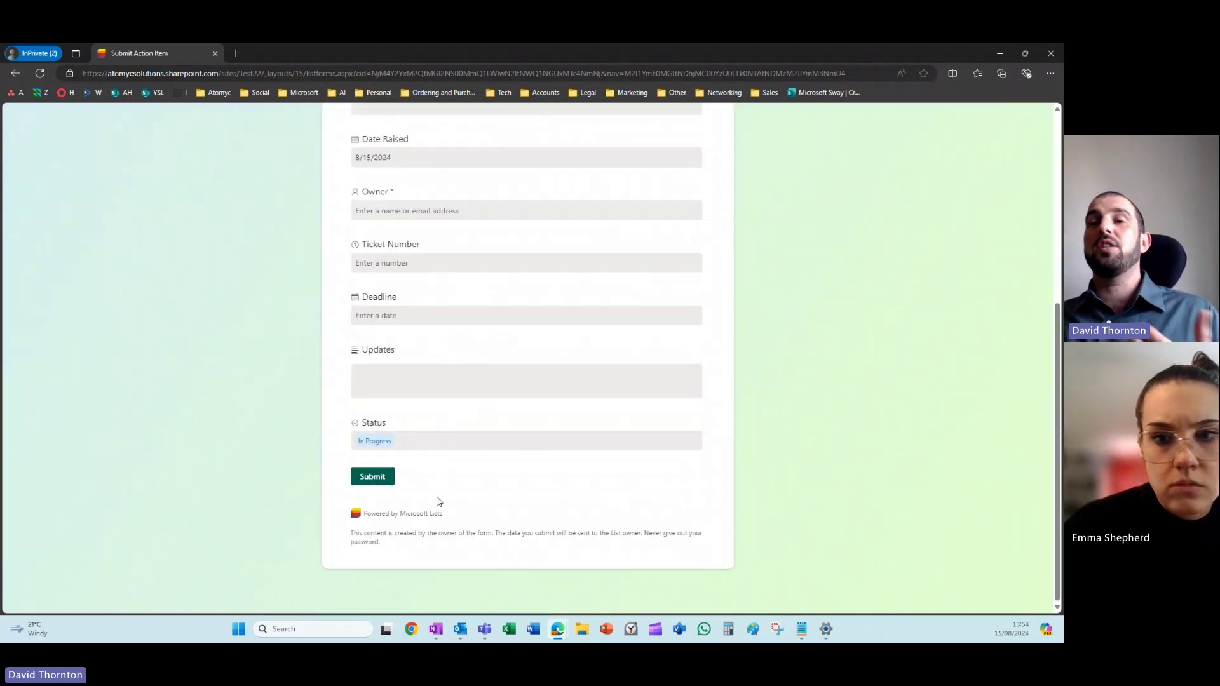
scroll(431, 512, "up", 5)
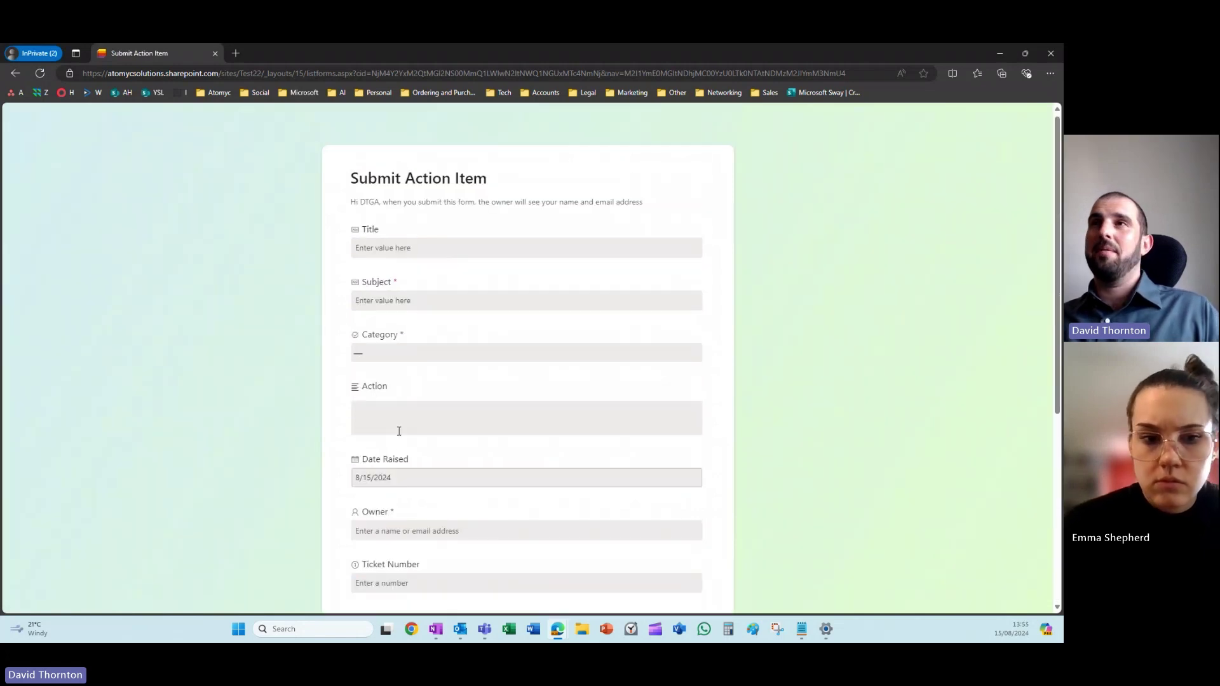
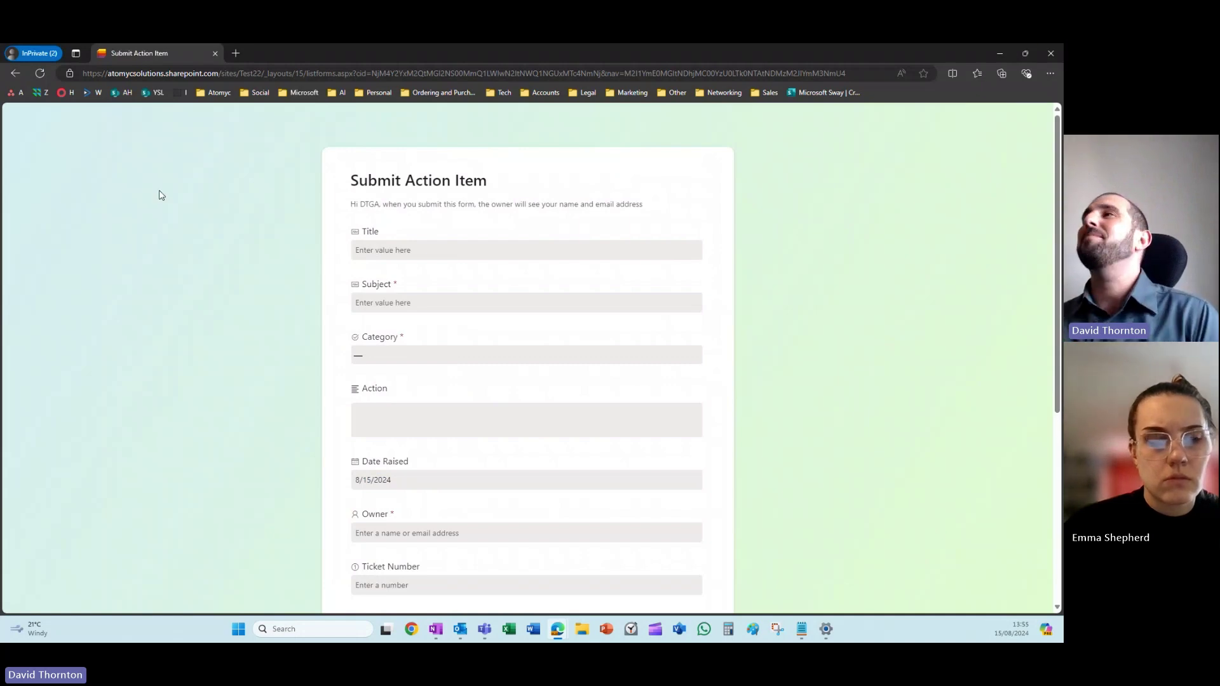
left_click(1052, 57)
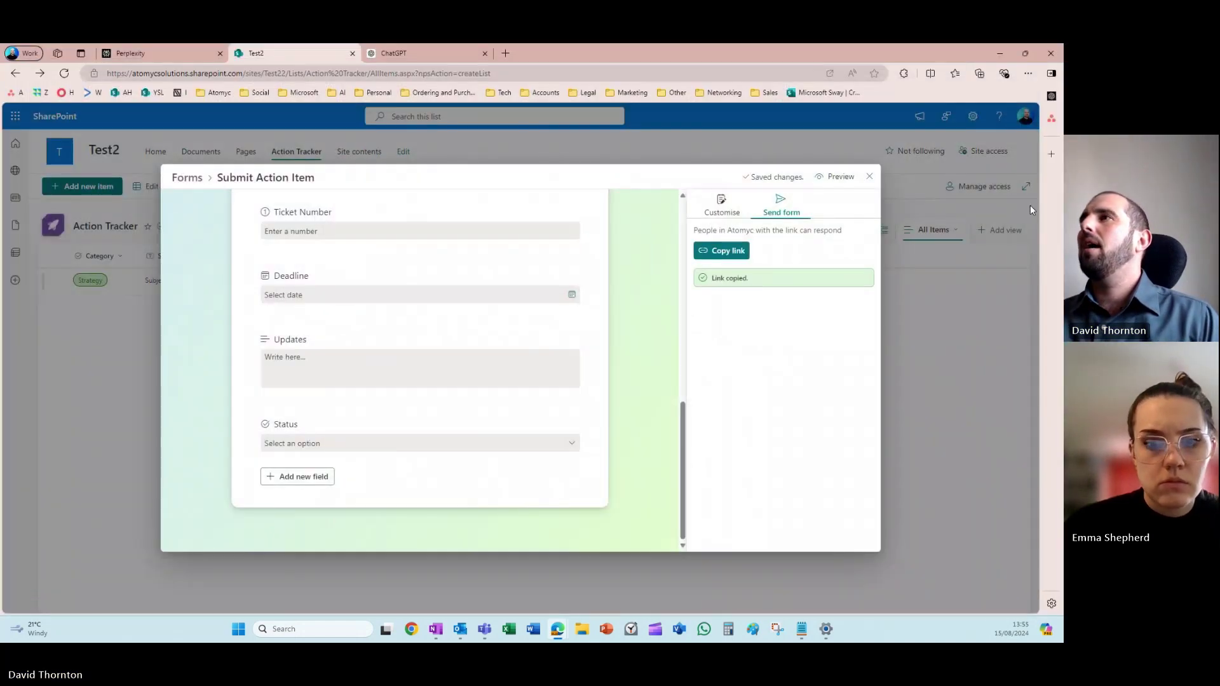
left_click(870, 177)
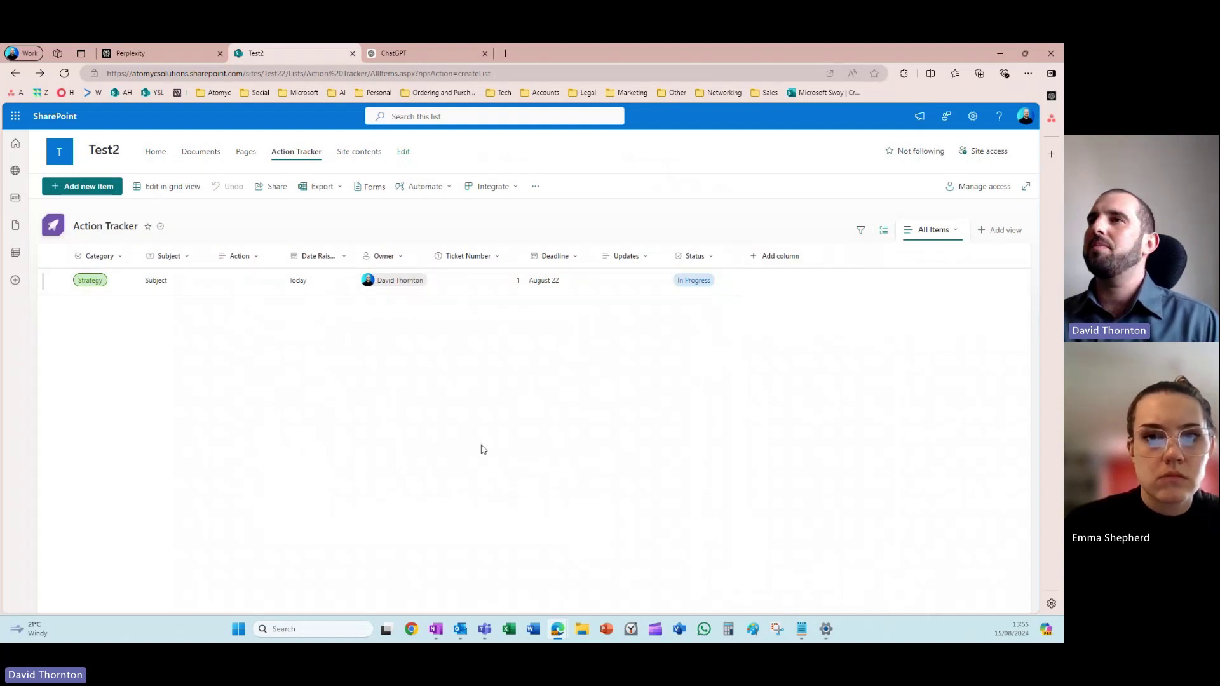
- Start a new list item with category Service Desk, title "Service Desk" and subject "Subject"
left_click(89, 190)
left_click(291, 272)
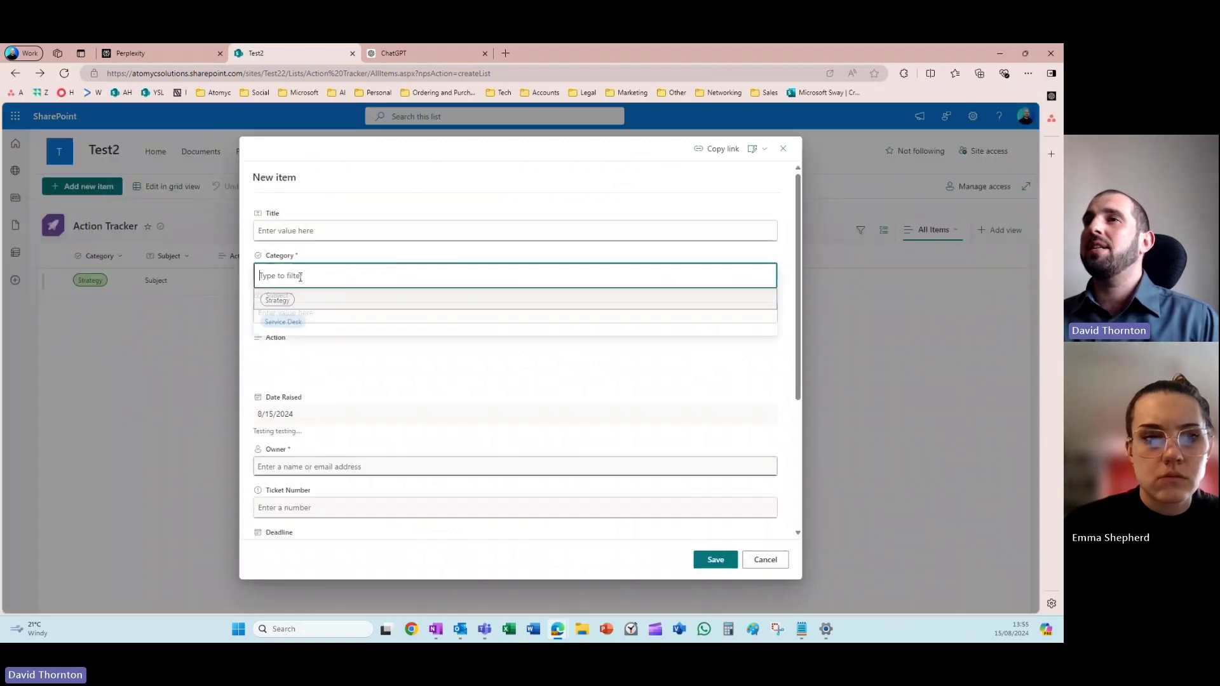
left_click(299, 325)
left_click(301, 227)
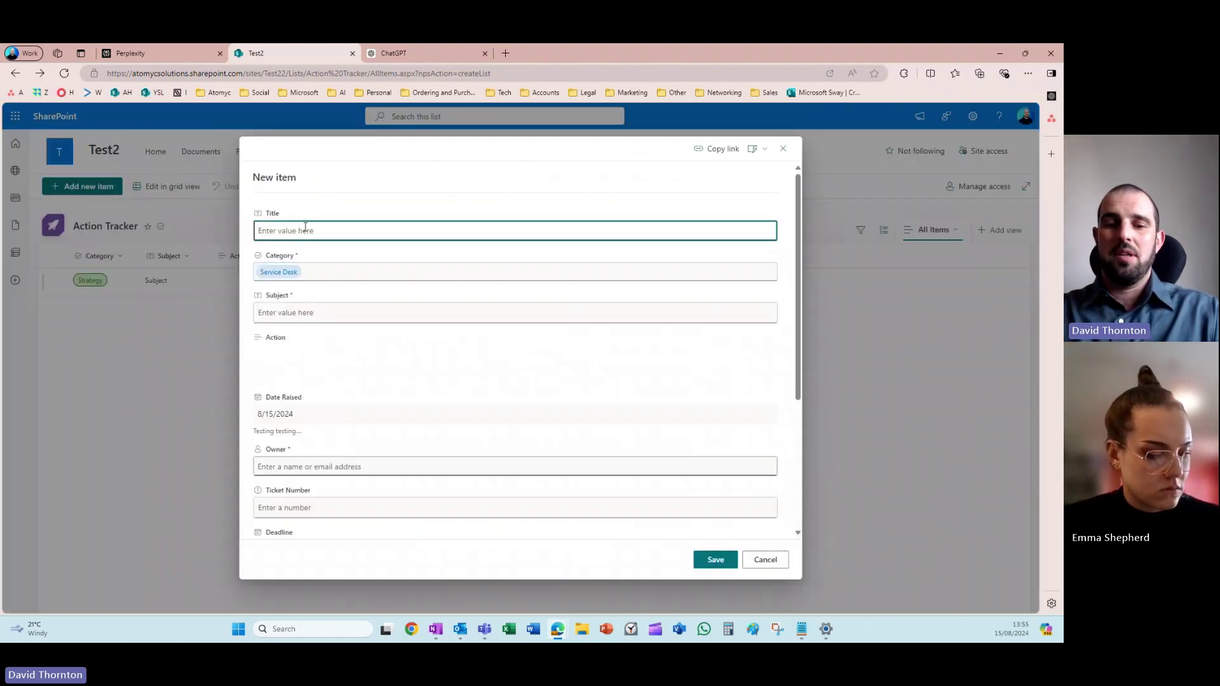
type("Service Desk")
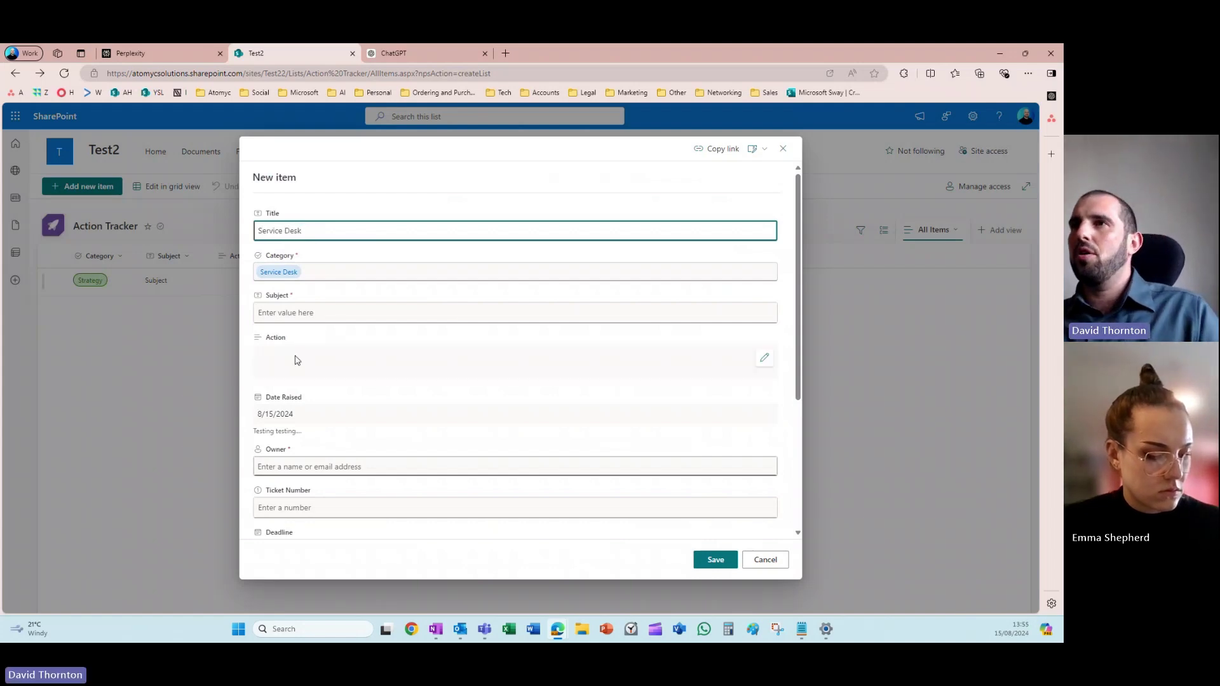
left_click(294, 317)
type("Subject")
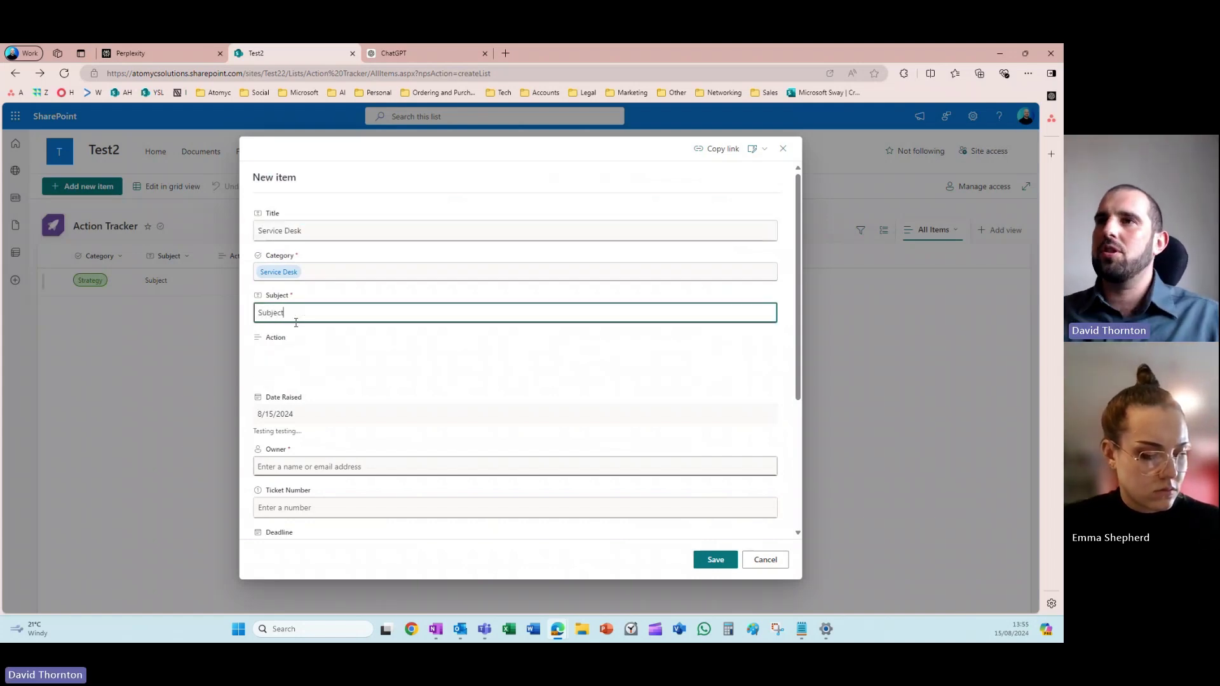
- Search for a person by first name and assign the suggested match as the new item's owner
scroll(354, 428, "down", 2)
left_click(333, 350)
type("david")
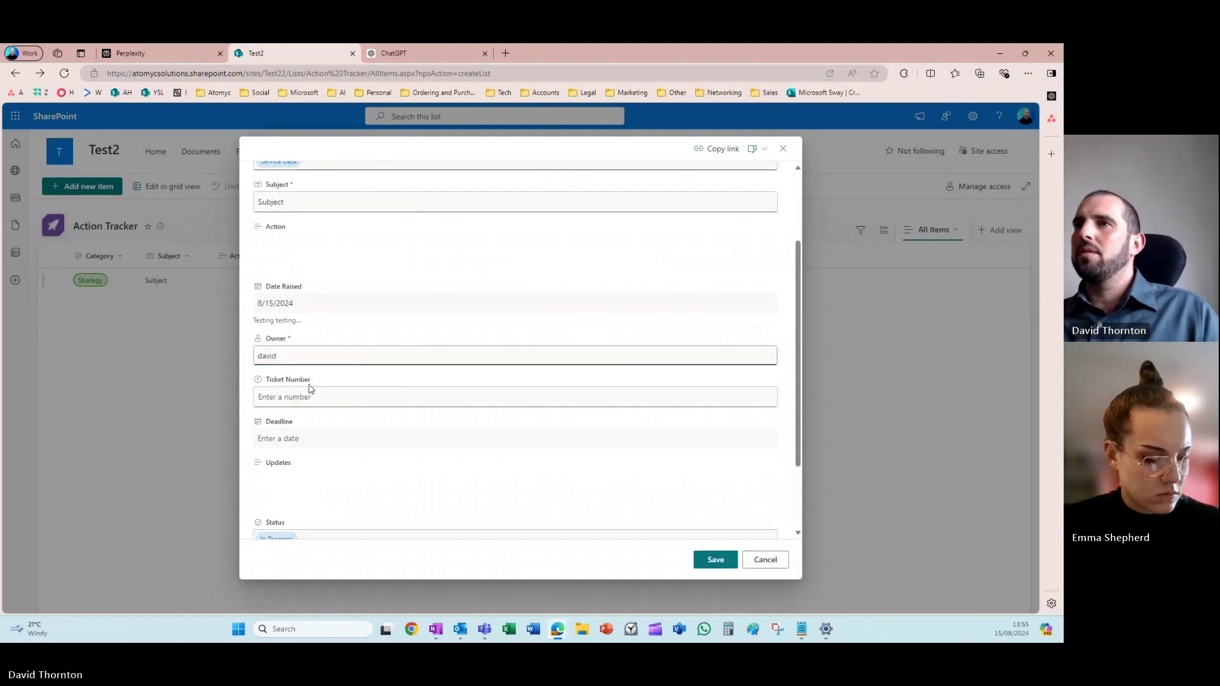
left_click(303, 354)
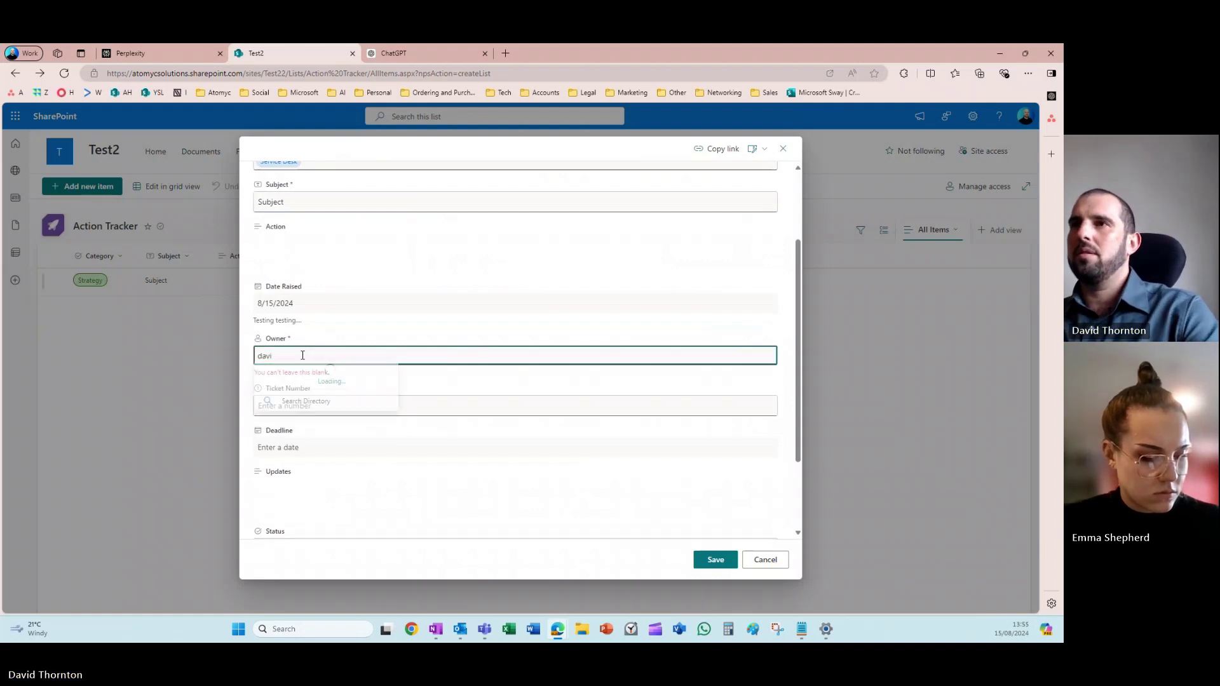
left_click(305, 381)
- Set the new item's ticket number to 002 and save the item
scroll(324, 310, "down", 2)
left_click(326, 297)
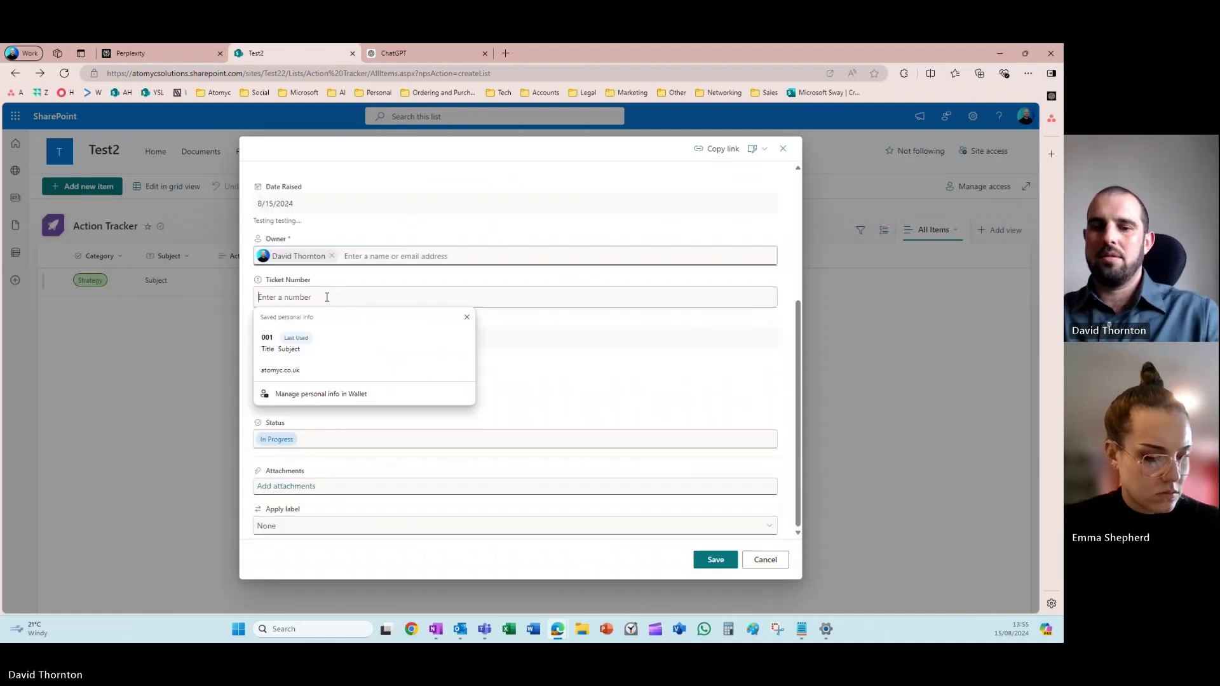
type("002")
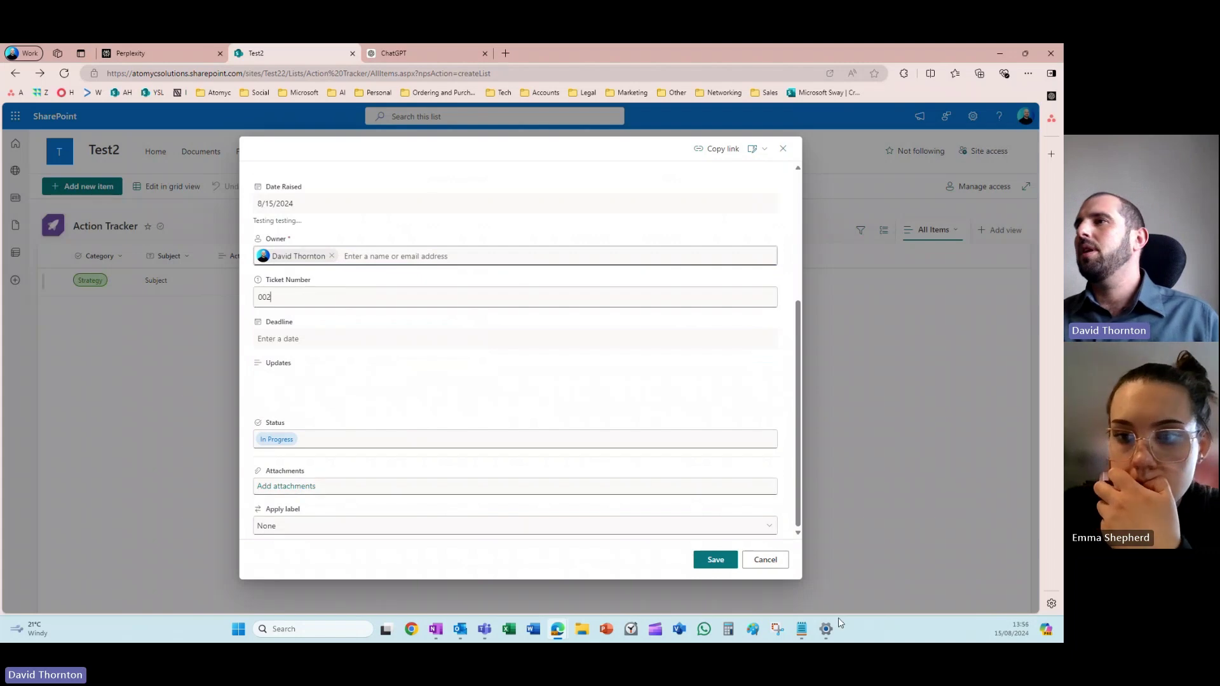
left_click(727, 570)
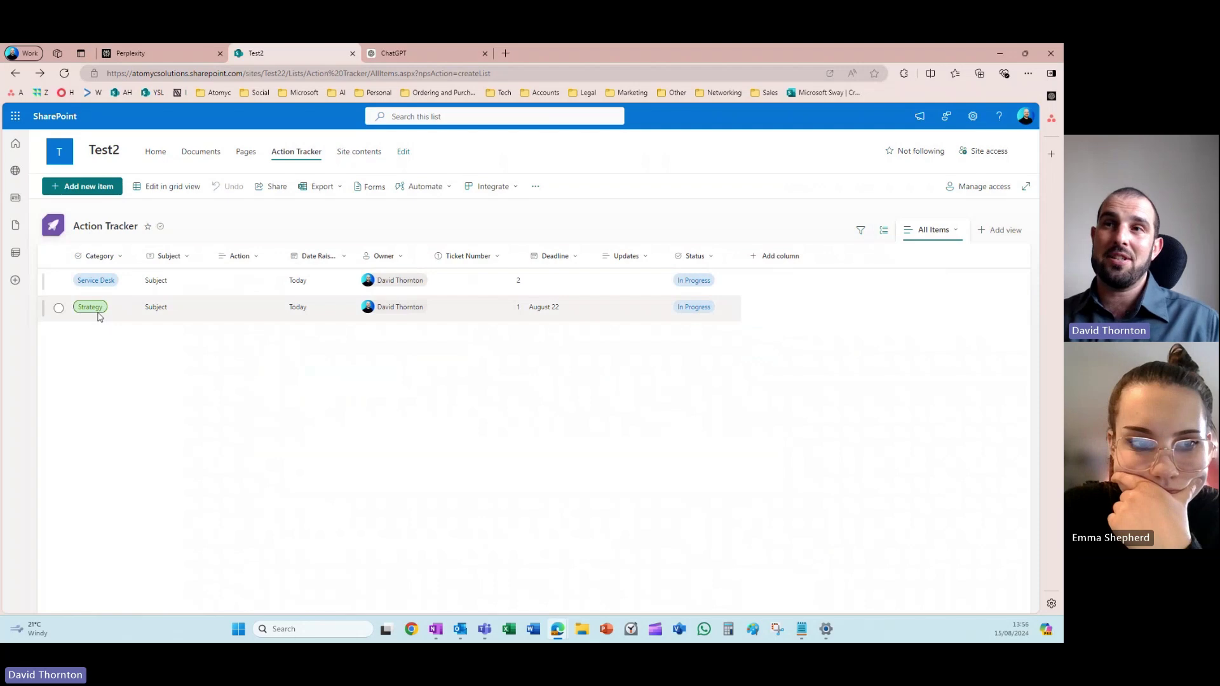
- Create a public list view named "Service Desk" for the Action Tracker
left_click(995, 231)
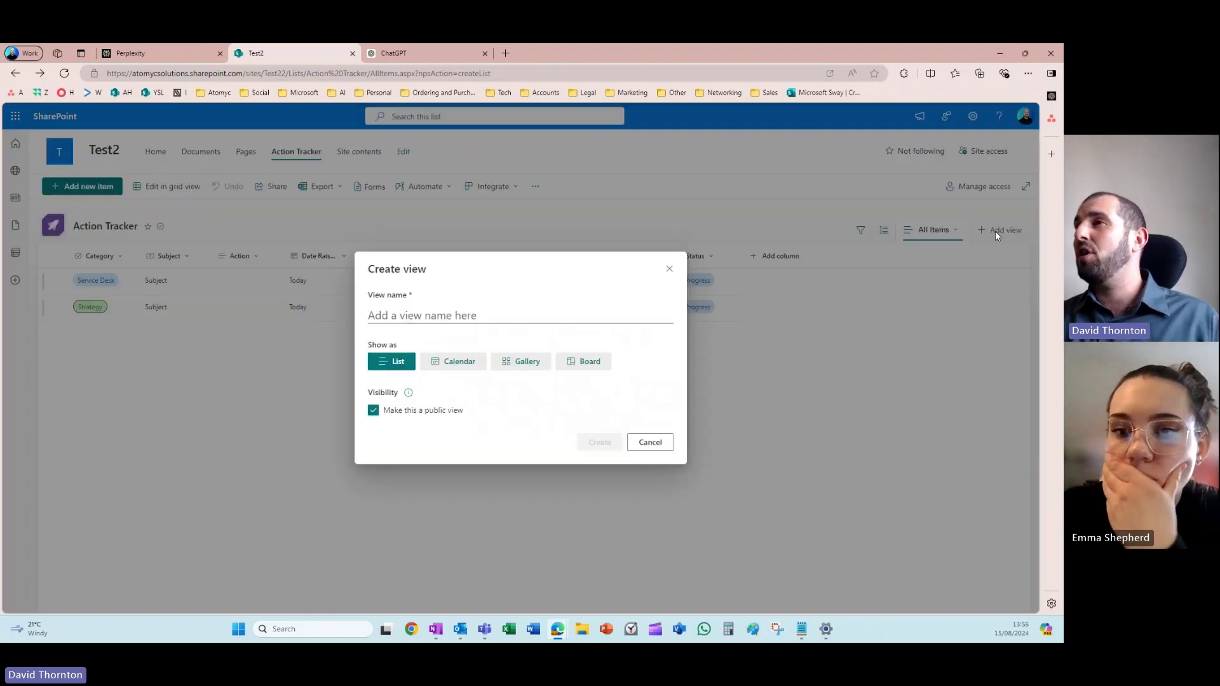
left_click(523, 307)
type("Serv")
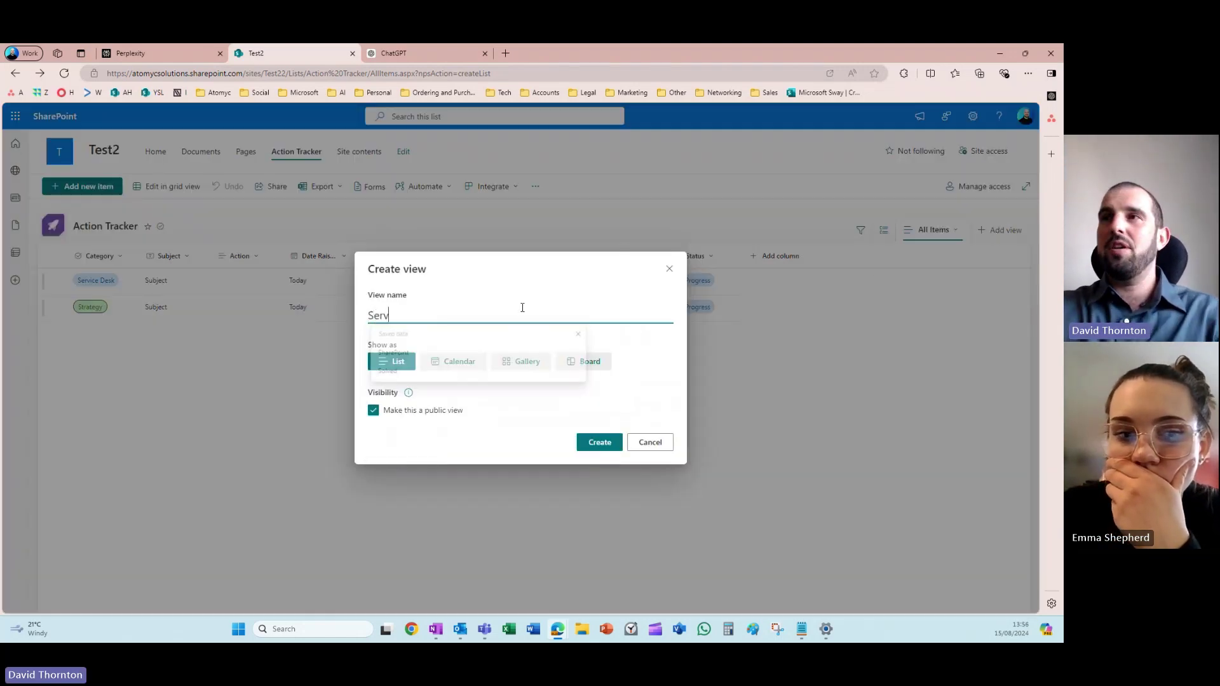
type("ice Desk")
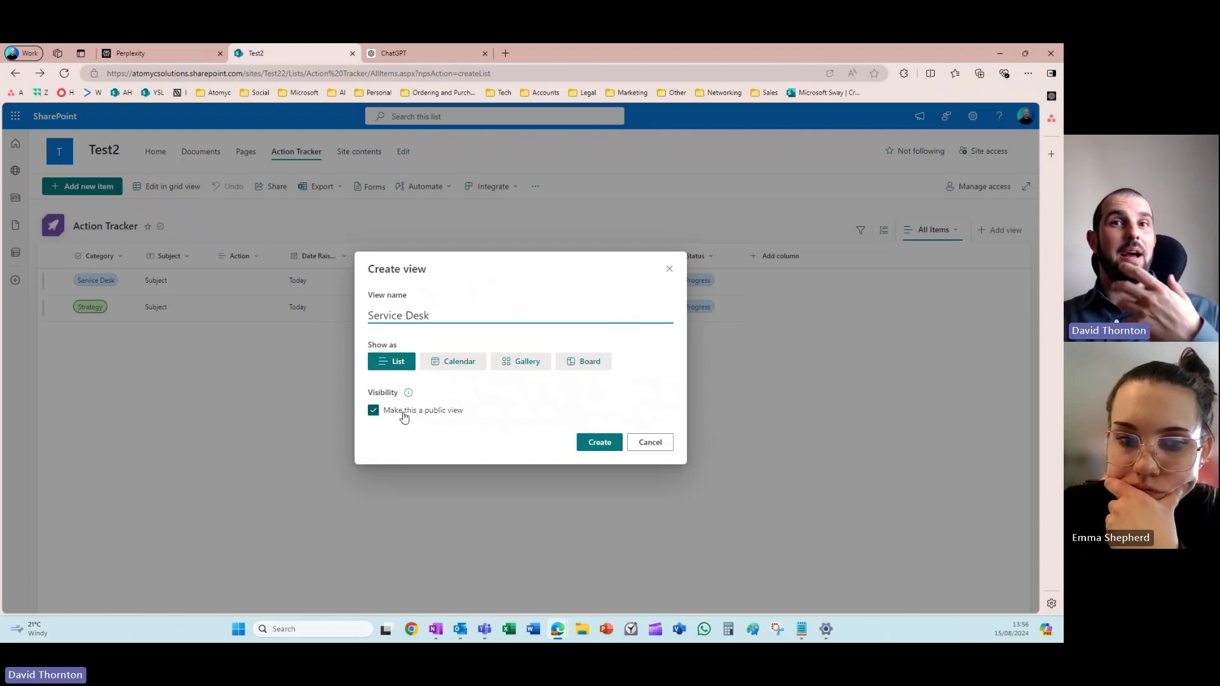
left_click(586, 453)
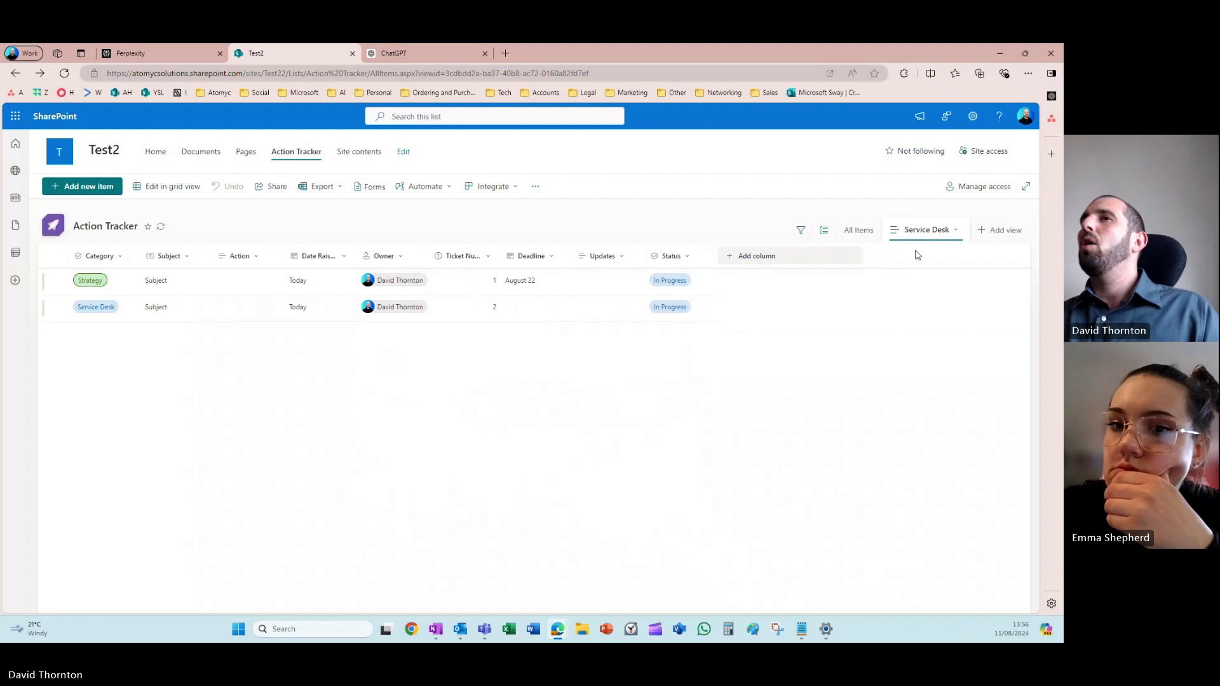
- Edit the Service Desk view's settings and set its first filter condition to use the Category column
left_click(953, 229)
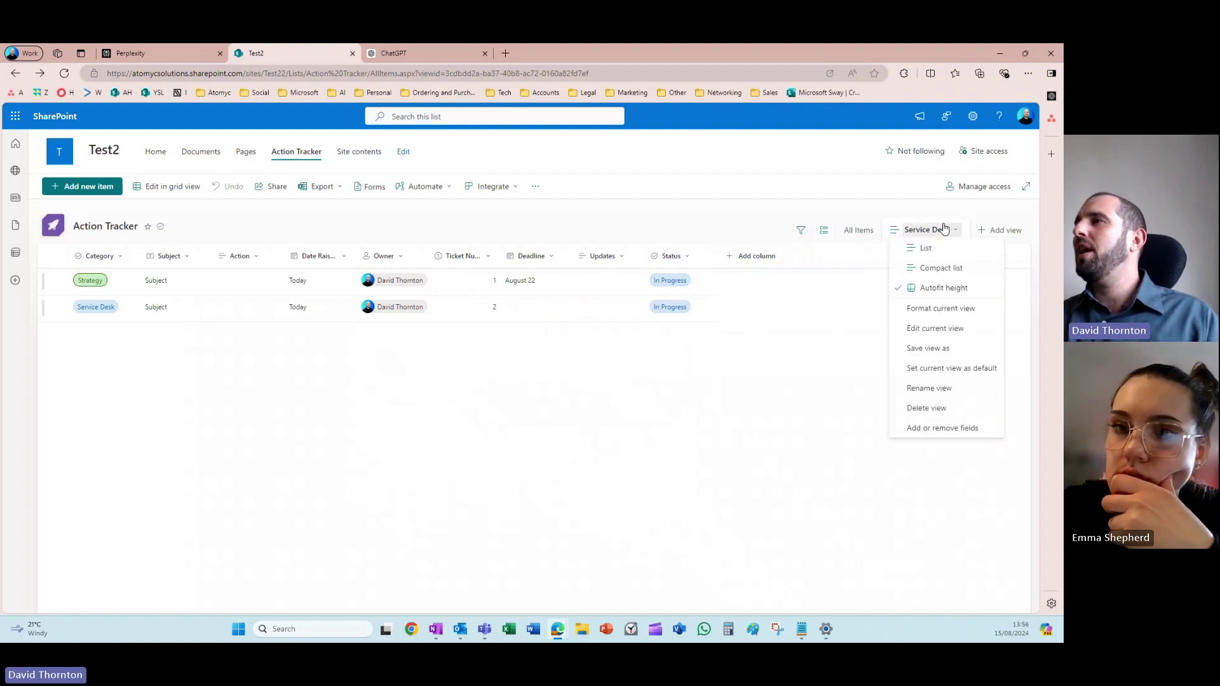
left_click(945, 330)
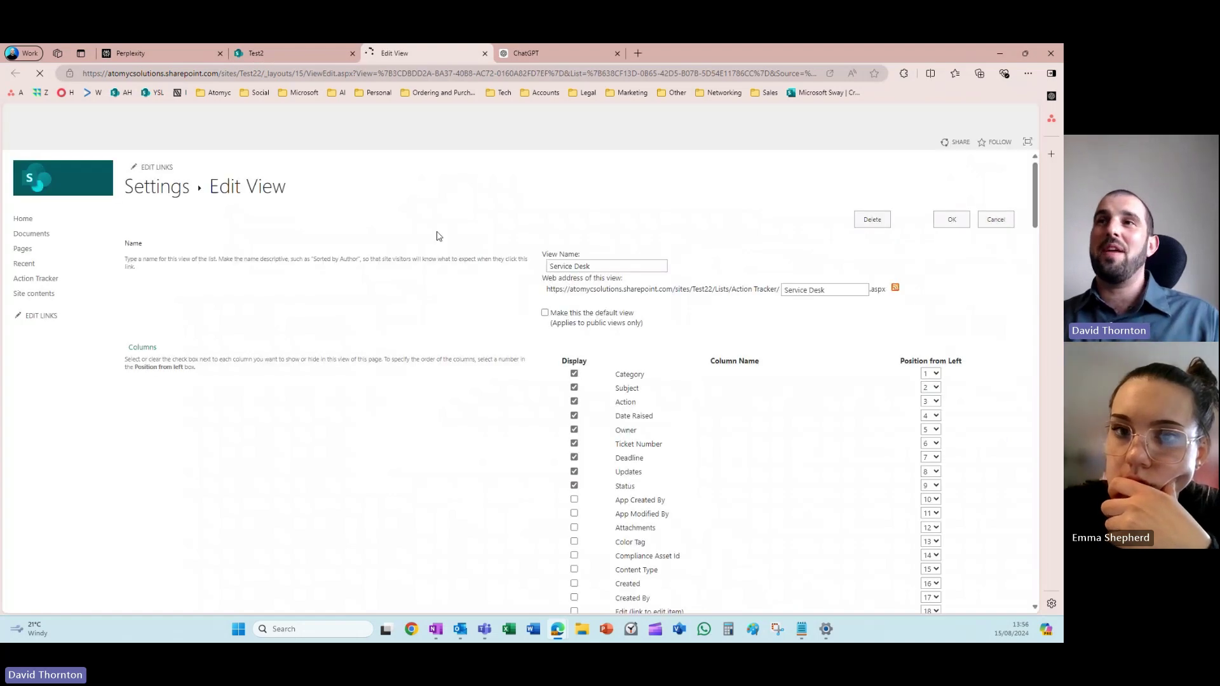
scroll(545, 406, "down", 10)
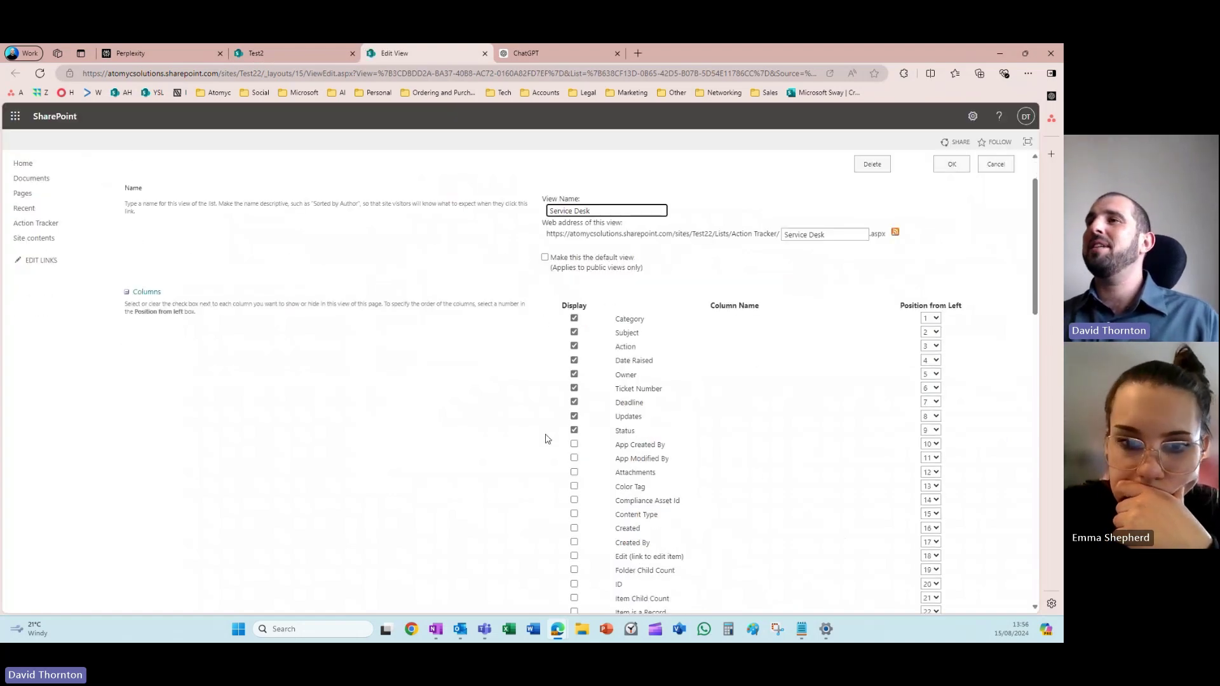
scroll(457, 441, "down", 1)
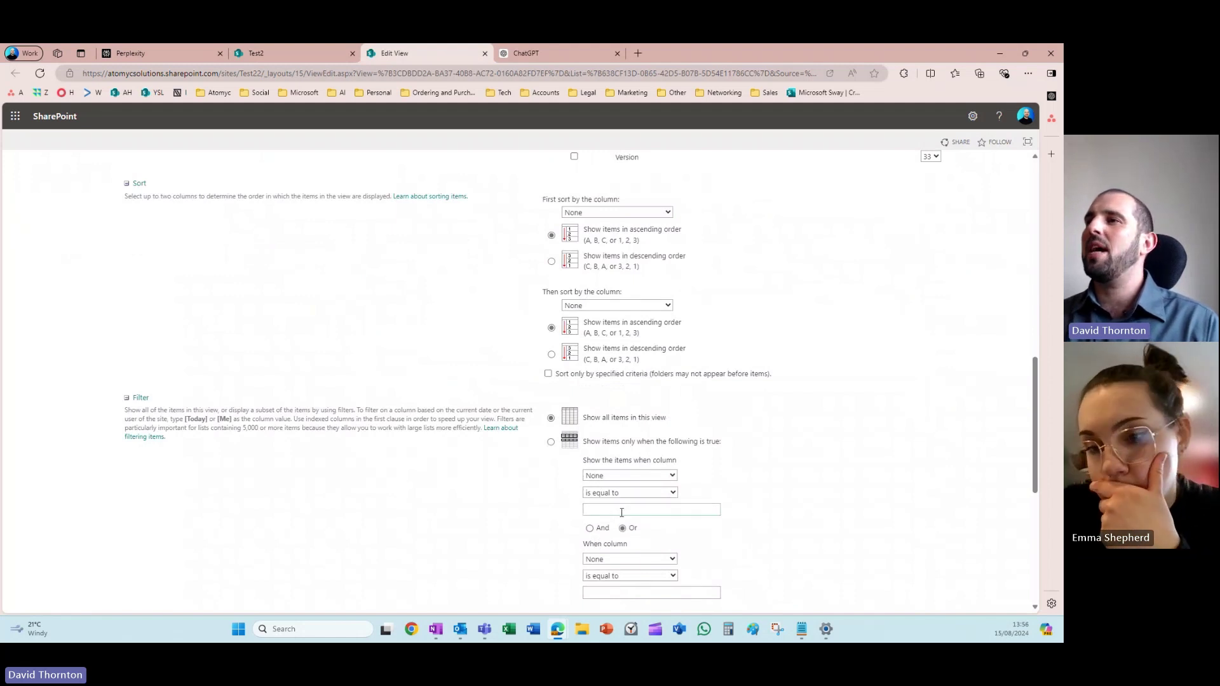
left_click(622, 510)
left_click(479, 514)
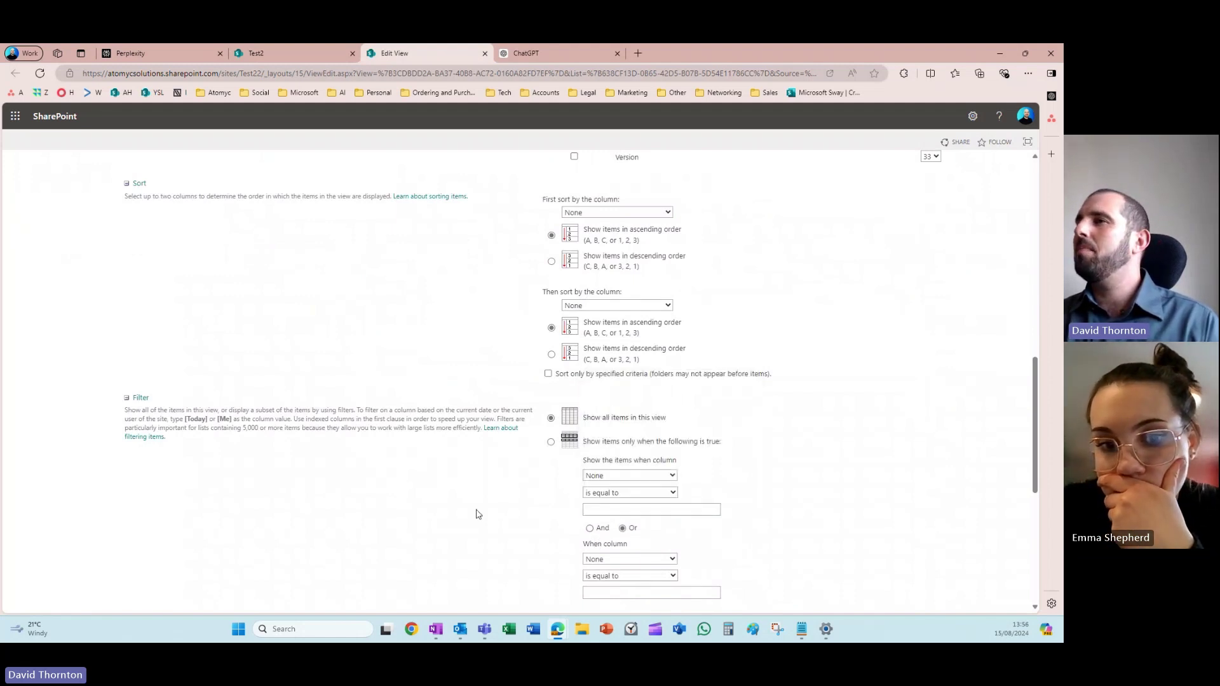
left_click(654, 477)
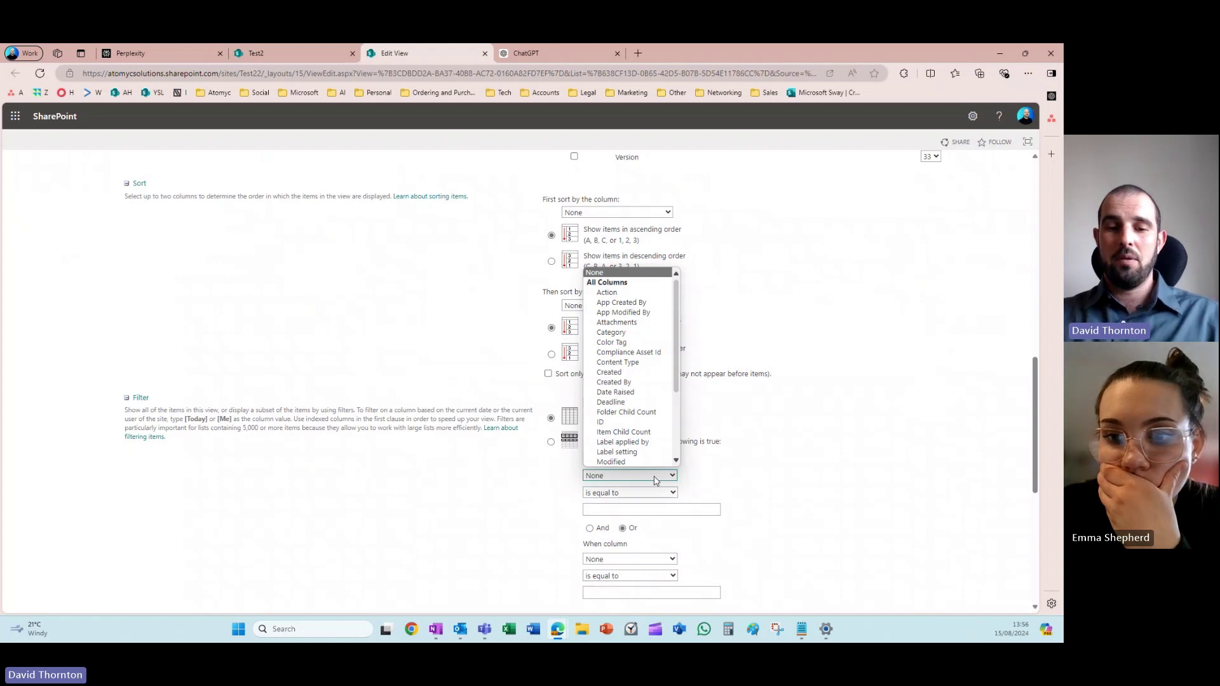
key("c")
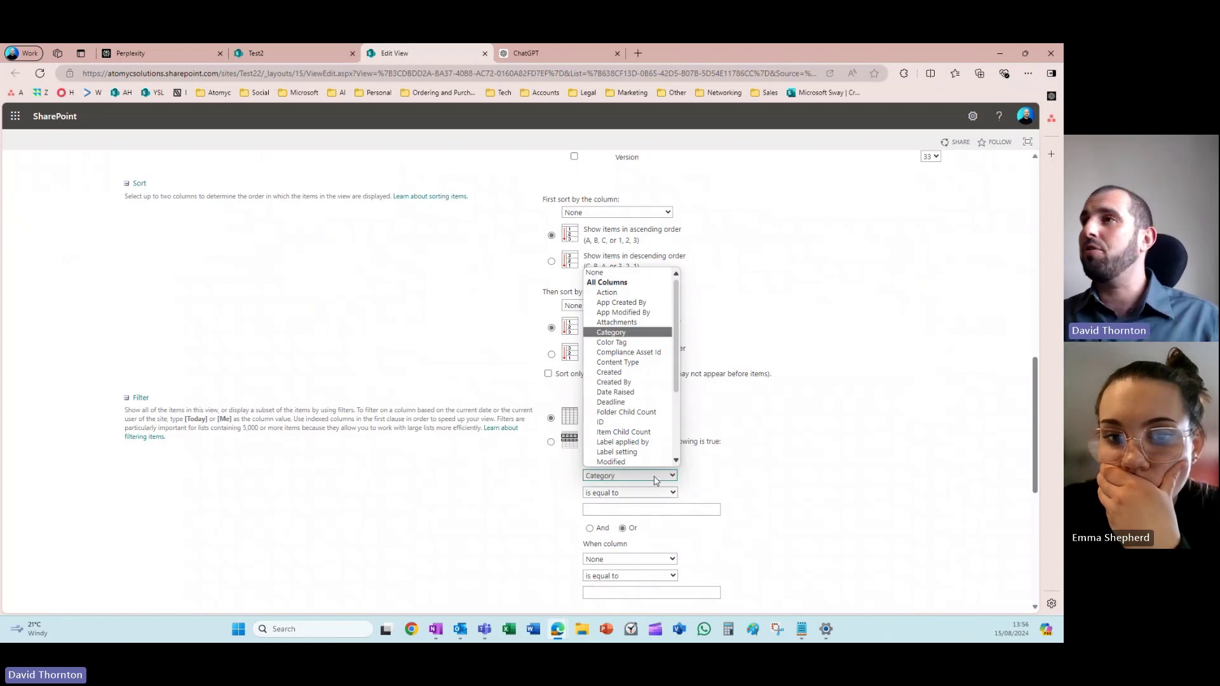
left_click(637, 332)
- Set the Category filter value to "Service Desk" and save the view
left_click(622, 512)
type("Servi")
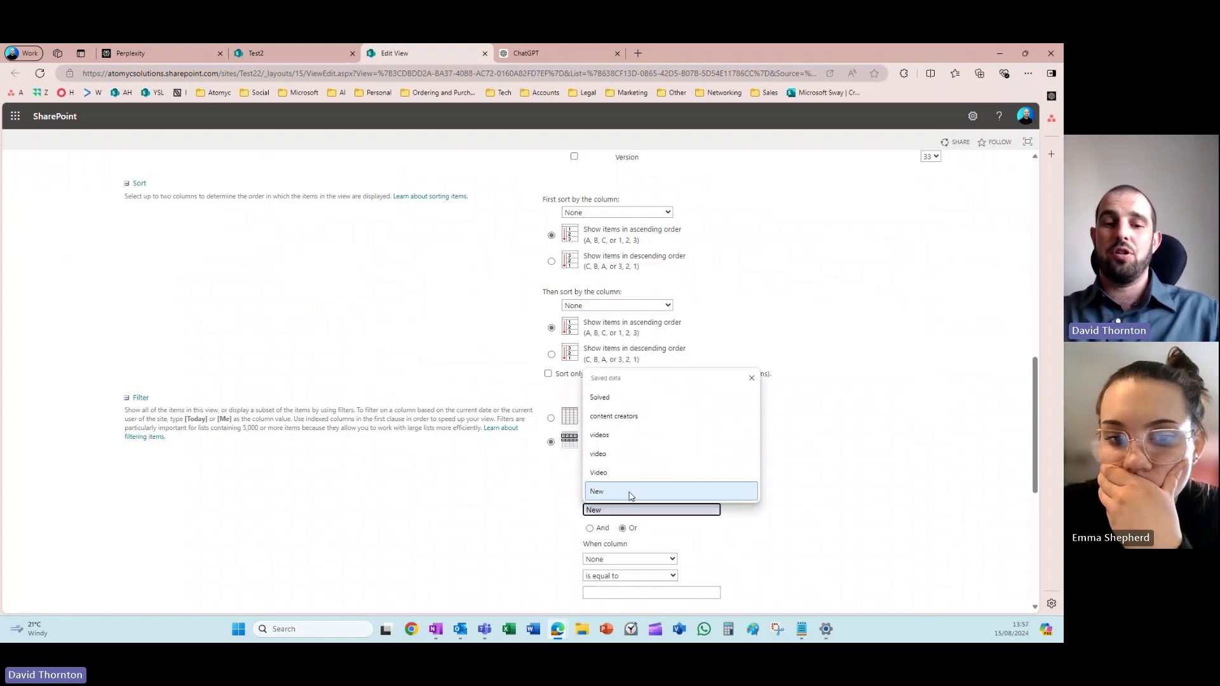
type("ce Desk")
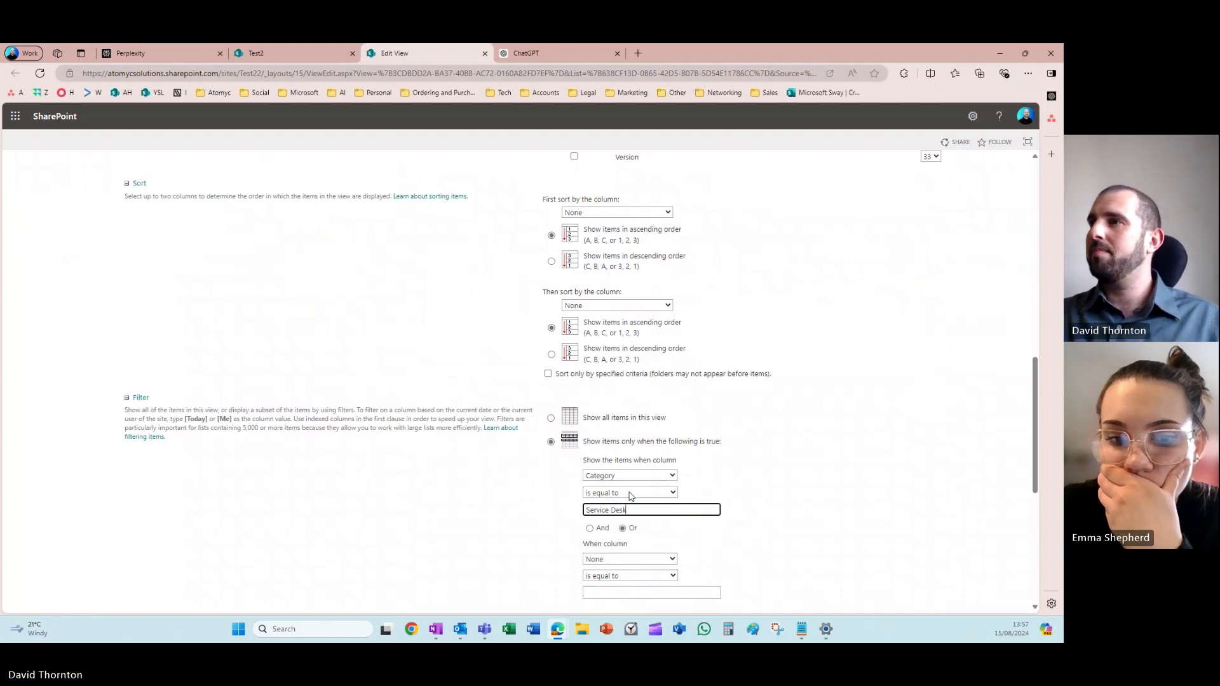
scroll(882, 493, "down", 5)
scroll(853, 484, "down", 1)
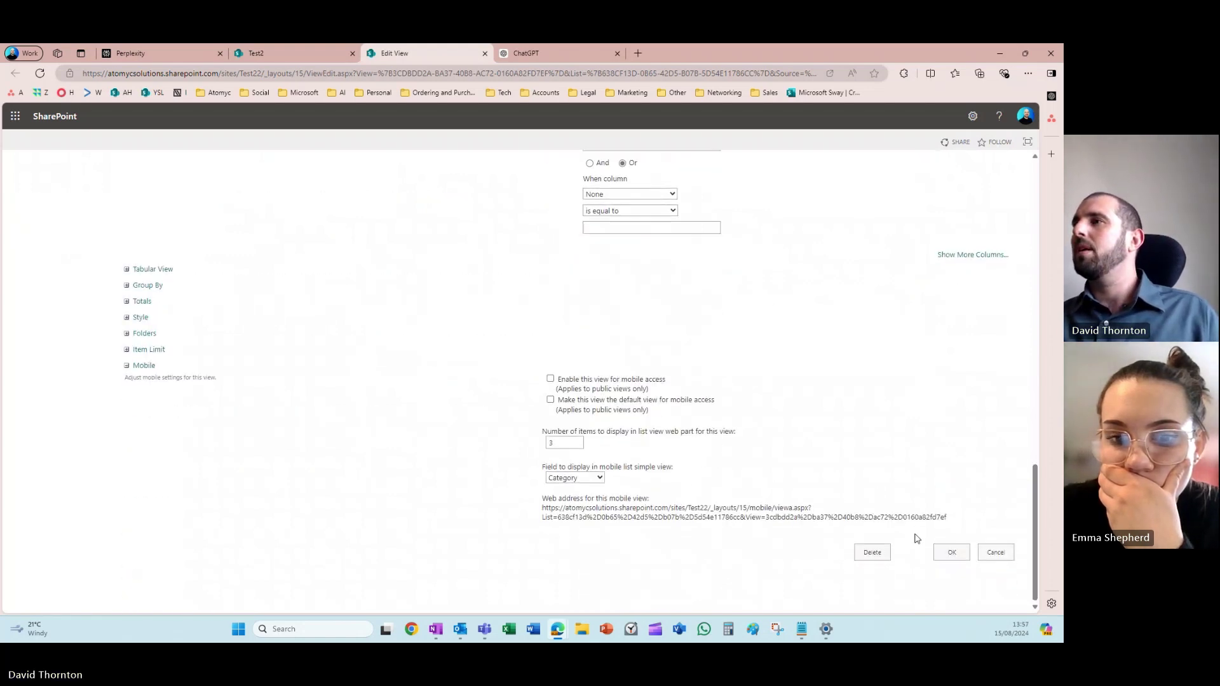
left_click(951, 552)
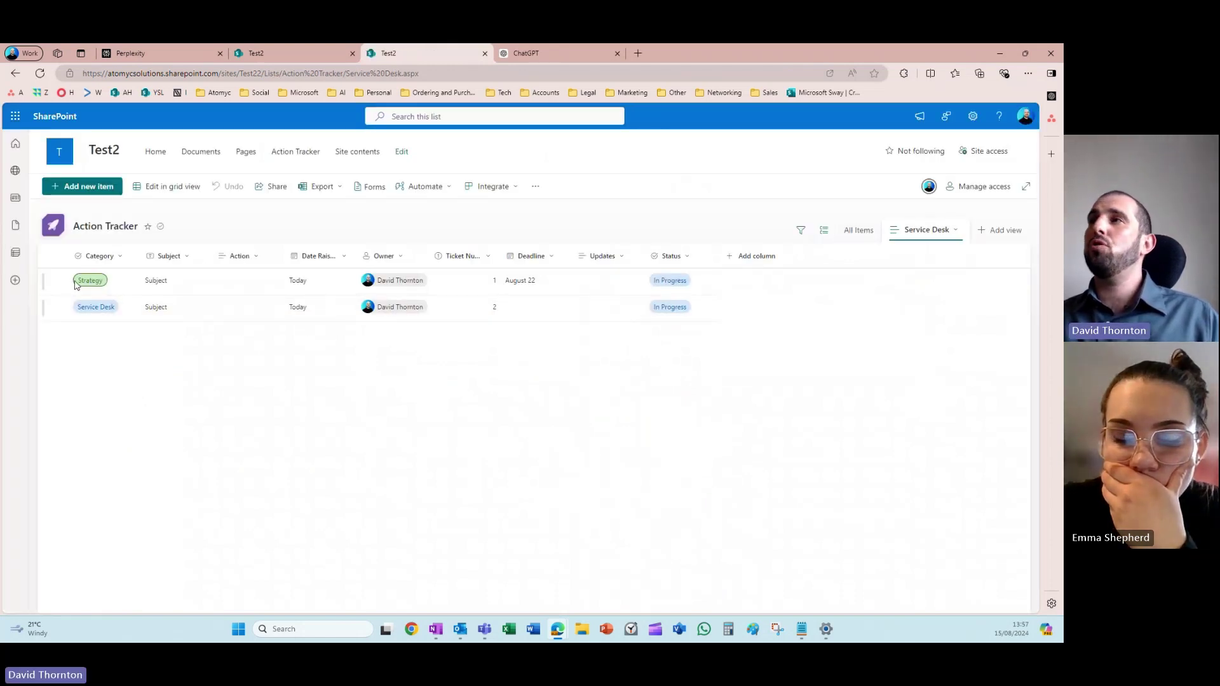
- Switch between the All Items and Service Desk views to compare the items each one lists
left_click(859, 230)
left_click(934, 240)
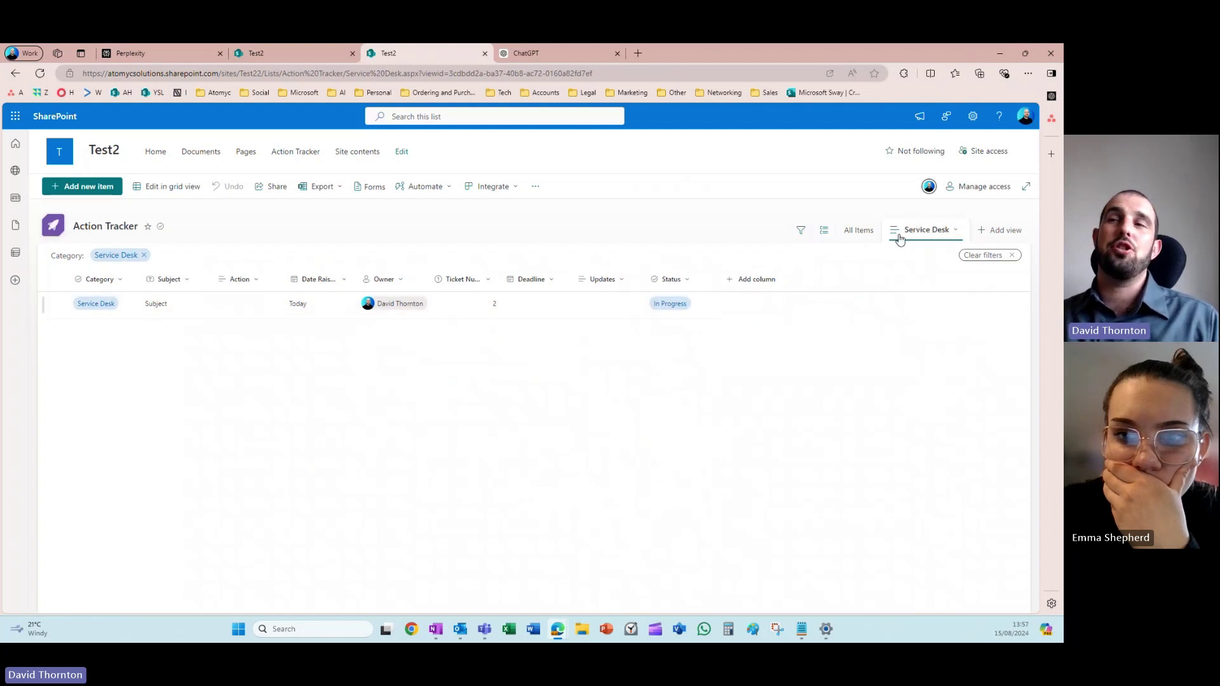
left_click(855, 231)
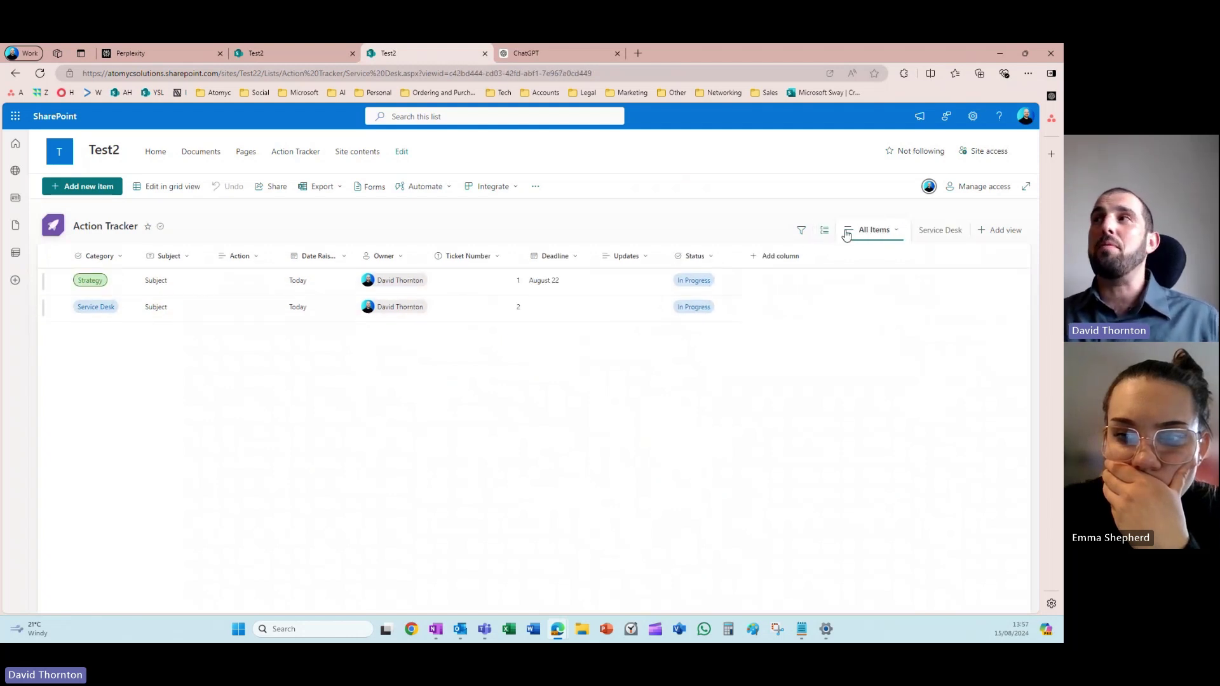
left_click(897, 233)
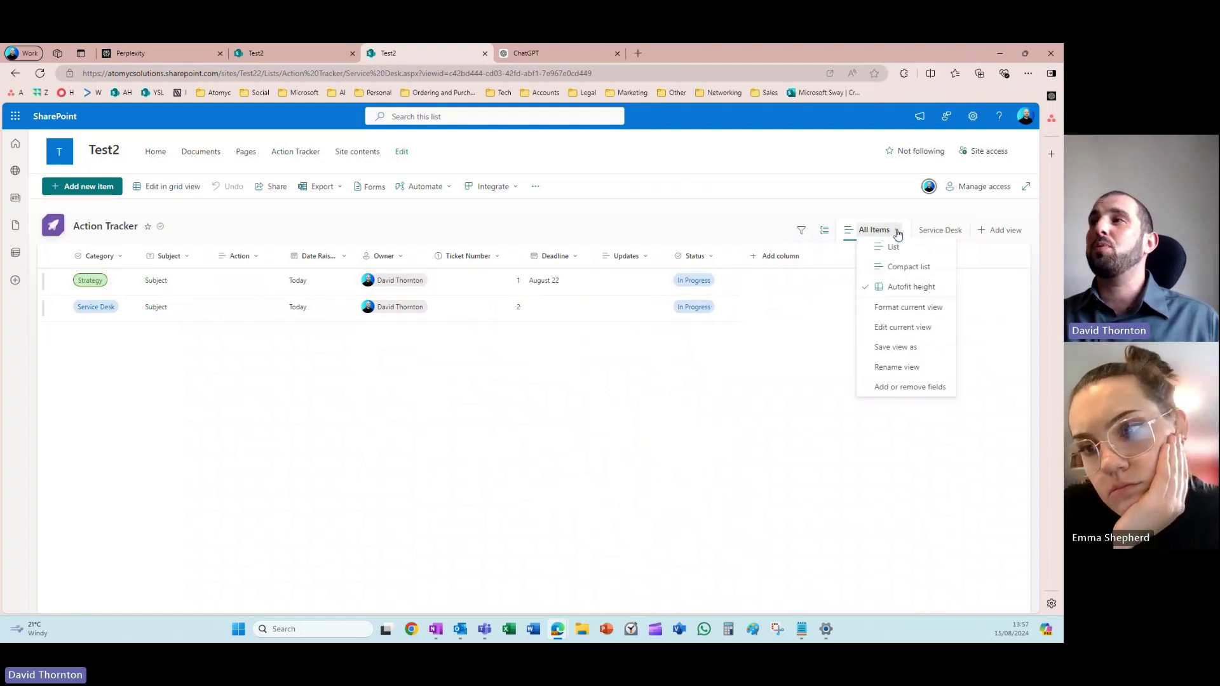
left_click(894, 328)
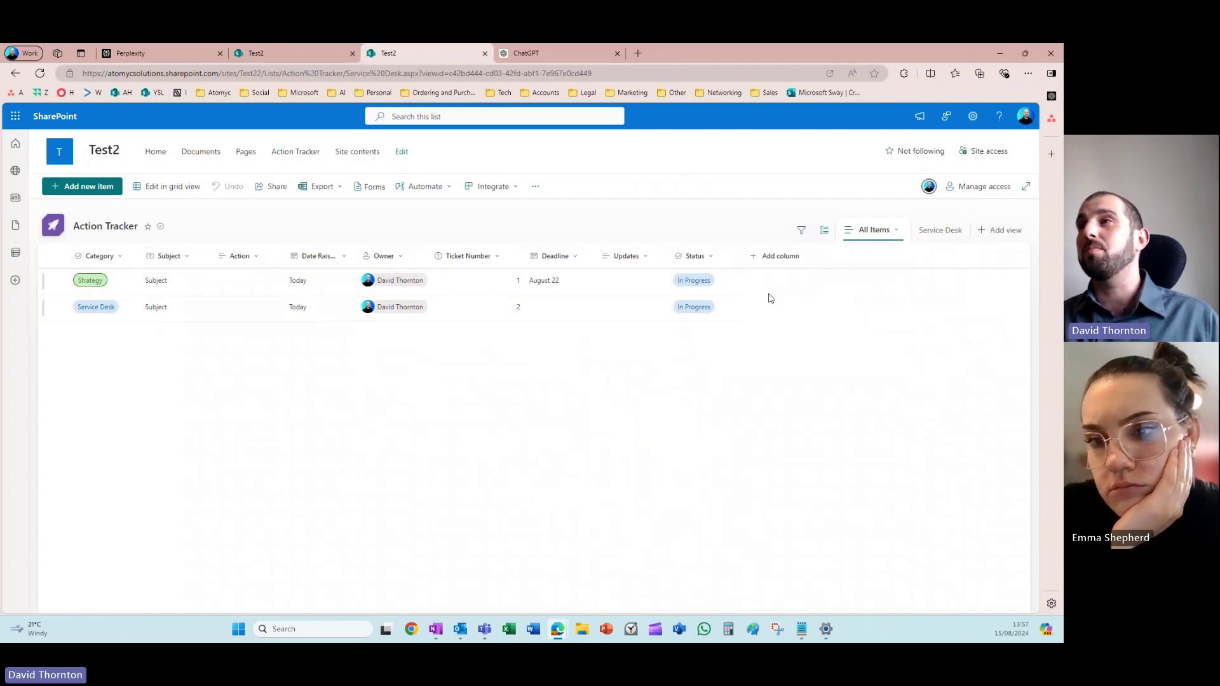
left_click(727, 284)
left_click(623, 480)
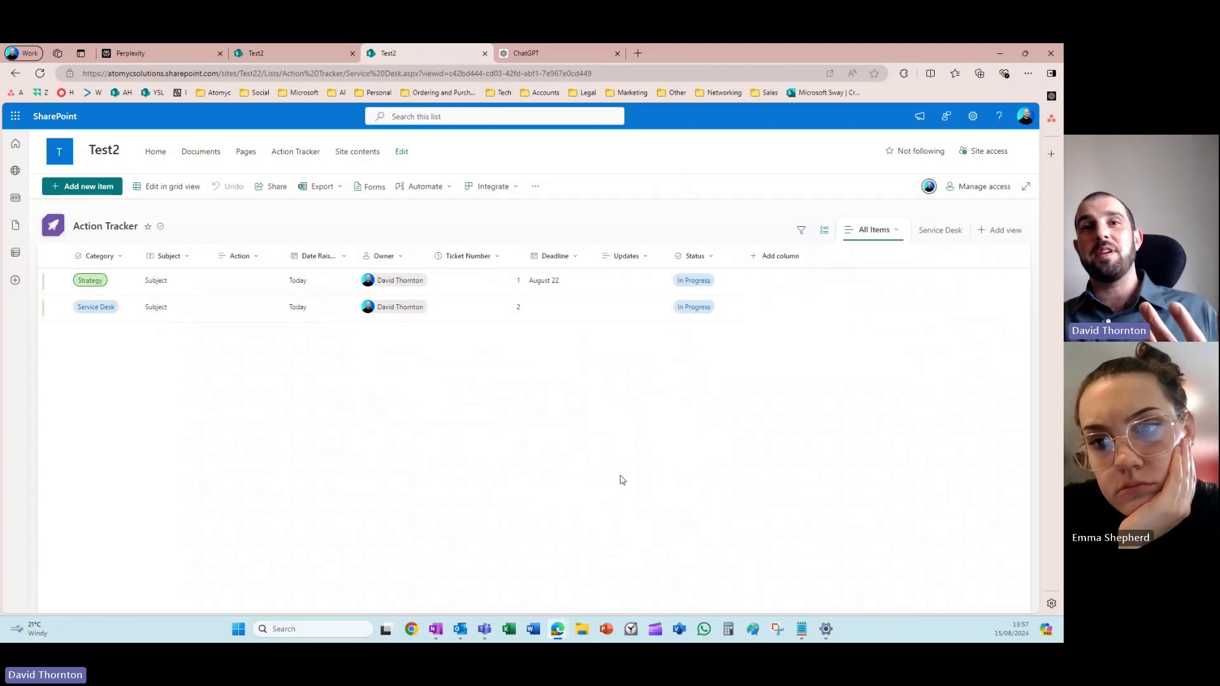